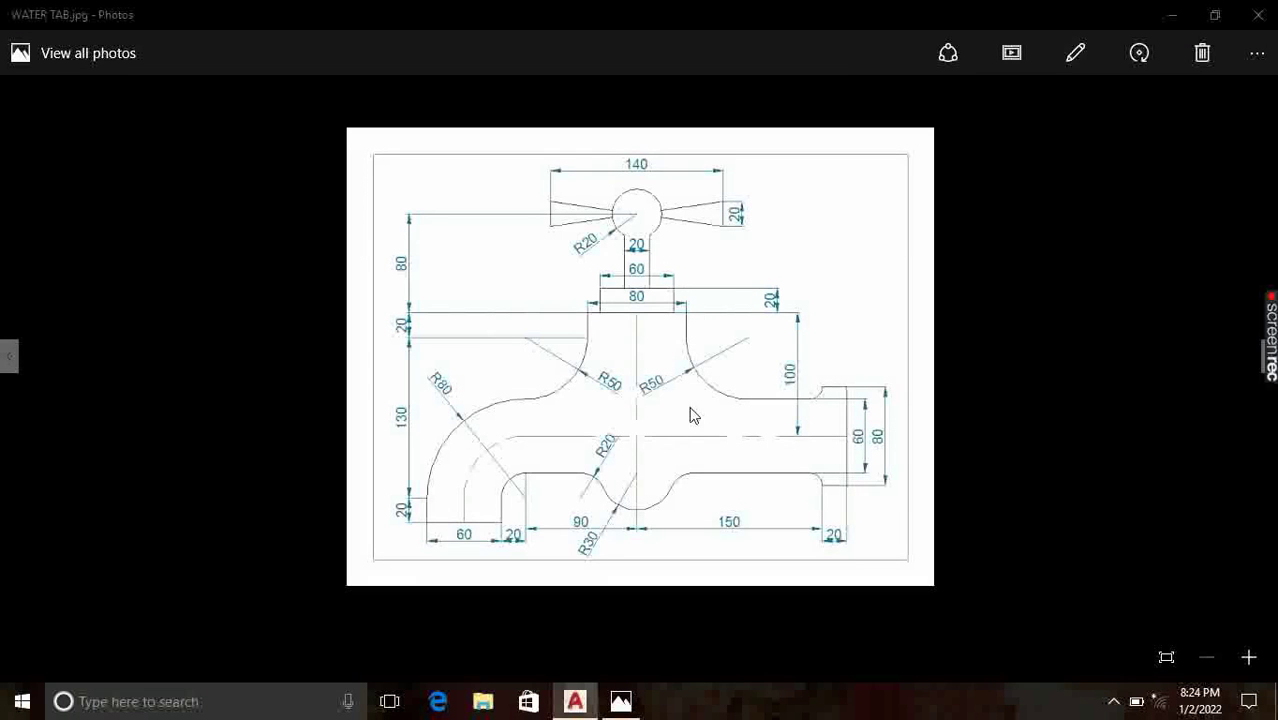
Step: Leave the WATER TAB.jpg reference in Photos and bring the empty AutoCAD drawing forward
{"action": "left_click", "coordinate": [577, 708]}
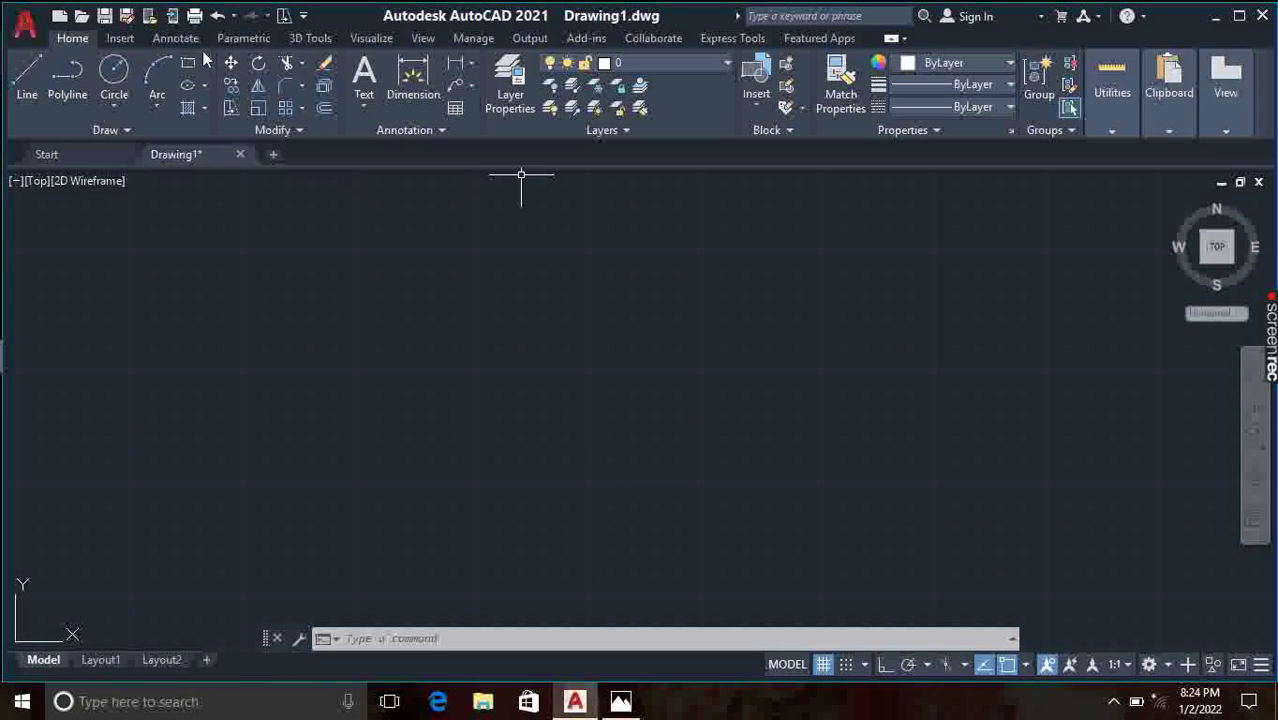
Step: Turn on Ortho and check the water tap reference image before drafting
{"action": "left_click", "coordinate": [30, 77]}
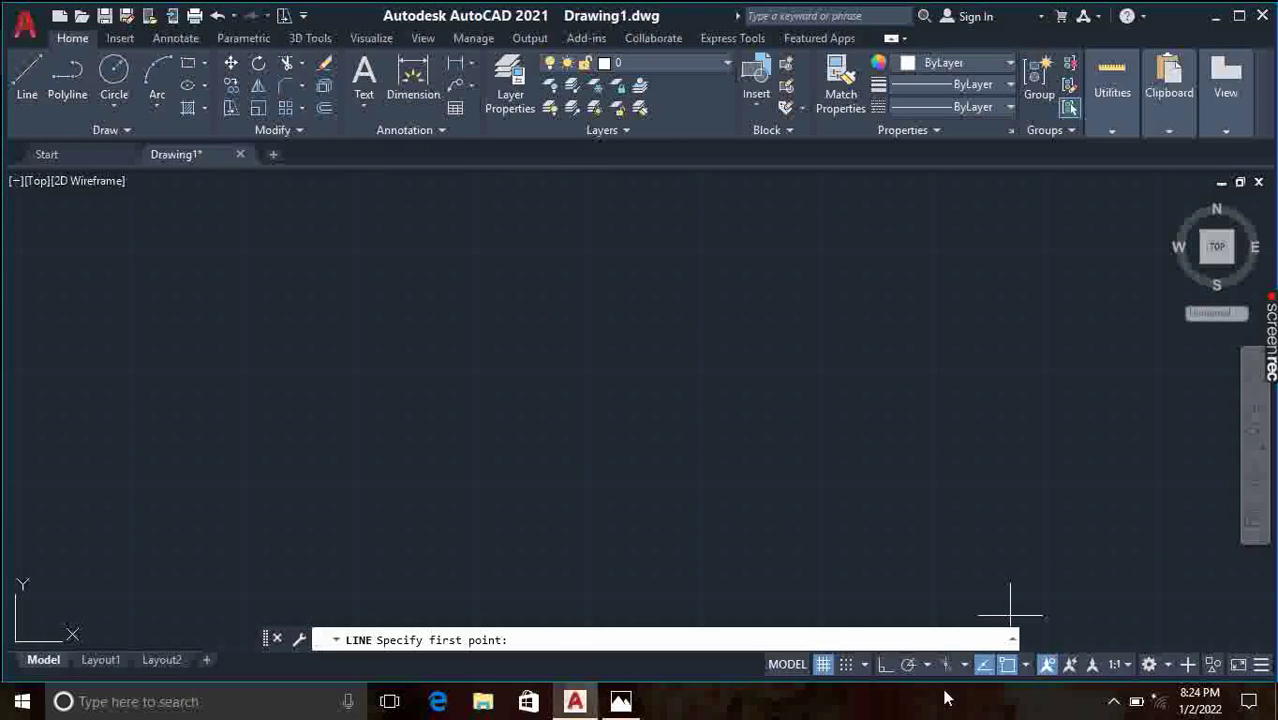
{"action": "left_click", "coordinate": [884, 665]}
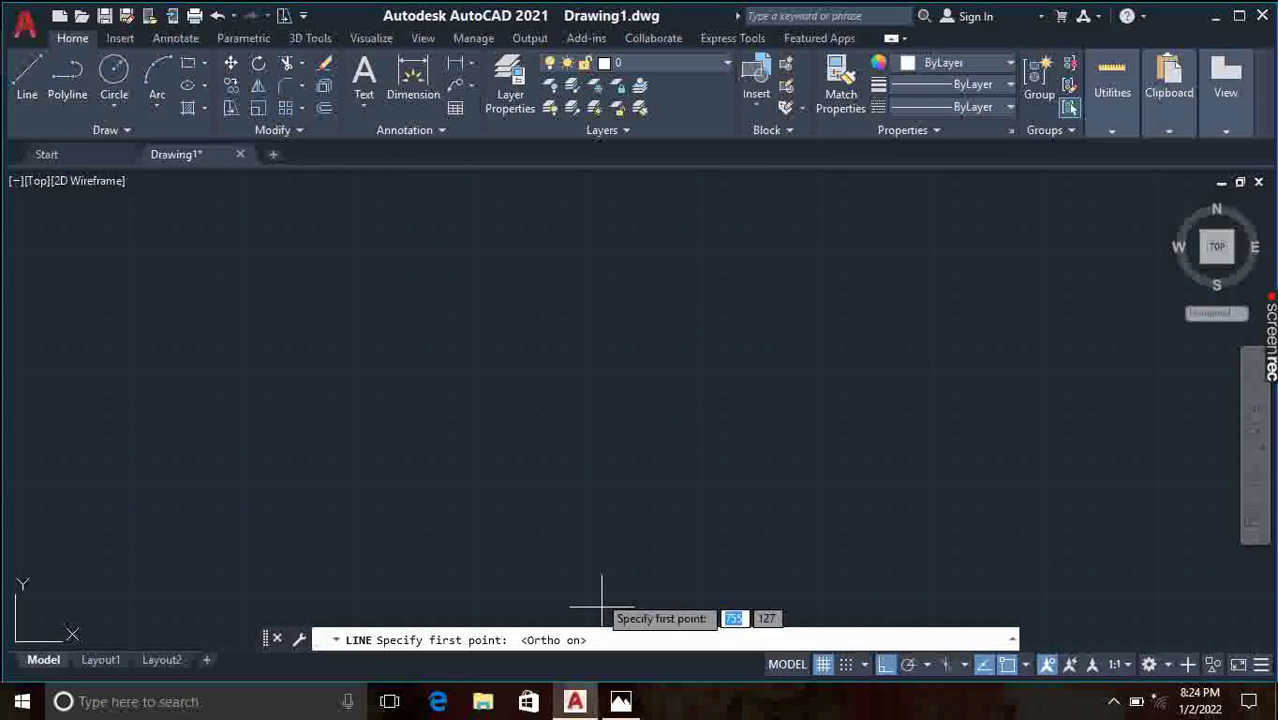
{"action": "left_click", "coordinate": [620, 701]}
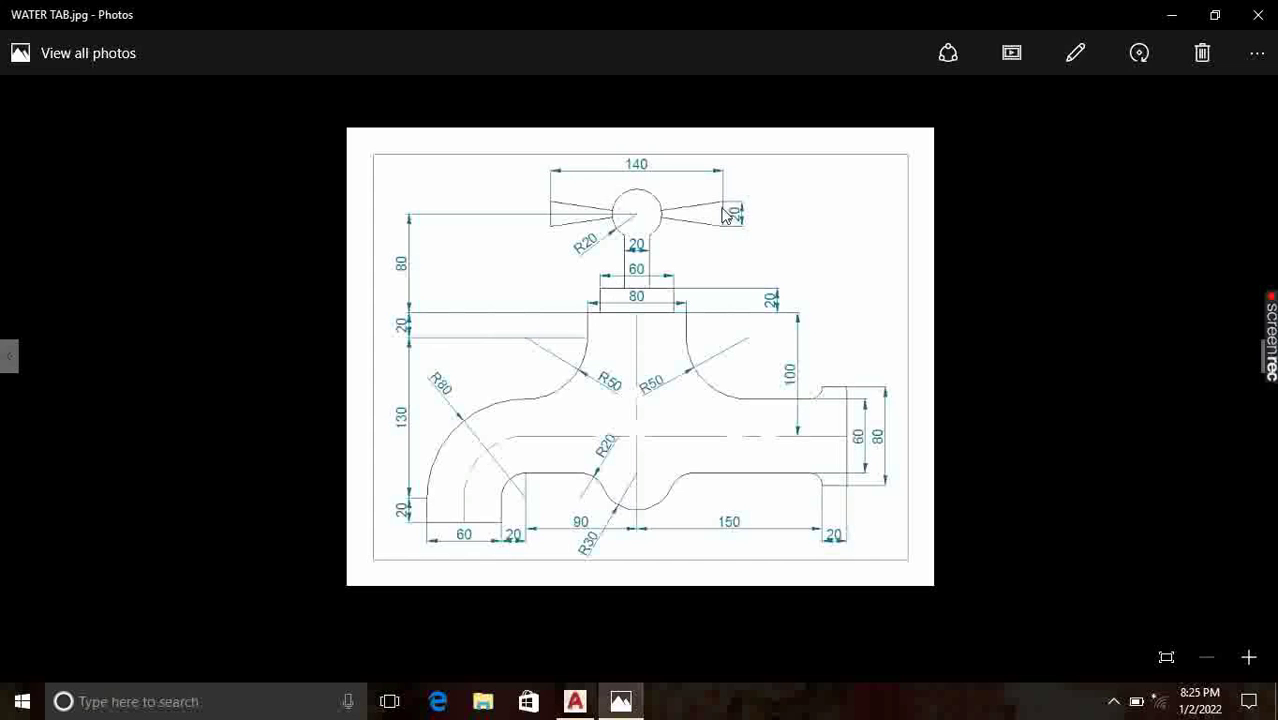
{"action": "left_click", "coordinate": [575, 701]}
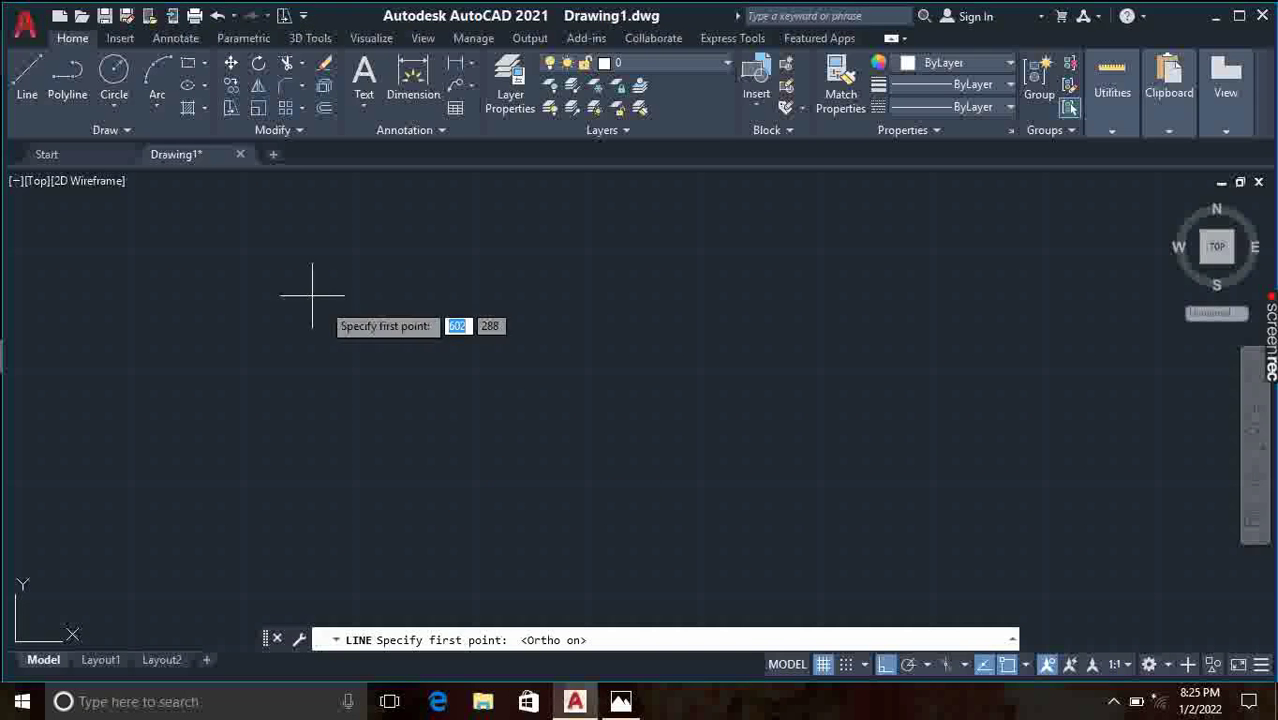
Step: Draw the 140 by 20 handle rectangle
{"action": "left_click", "coordinate": [189, 65]}
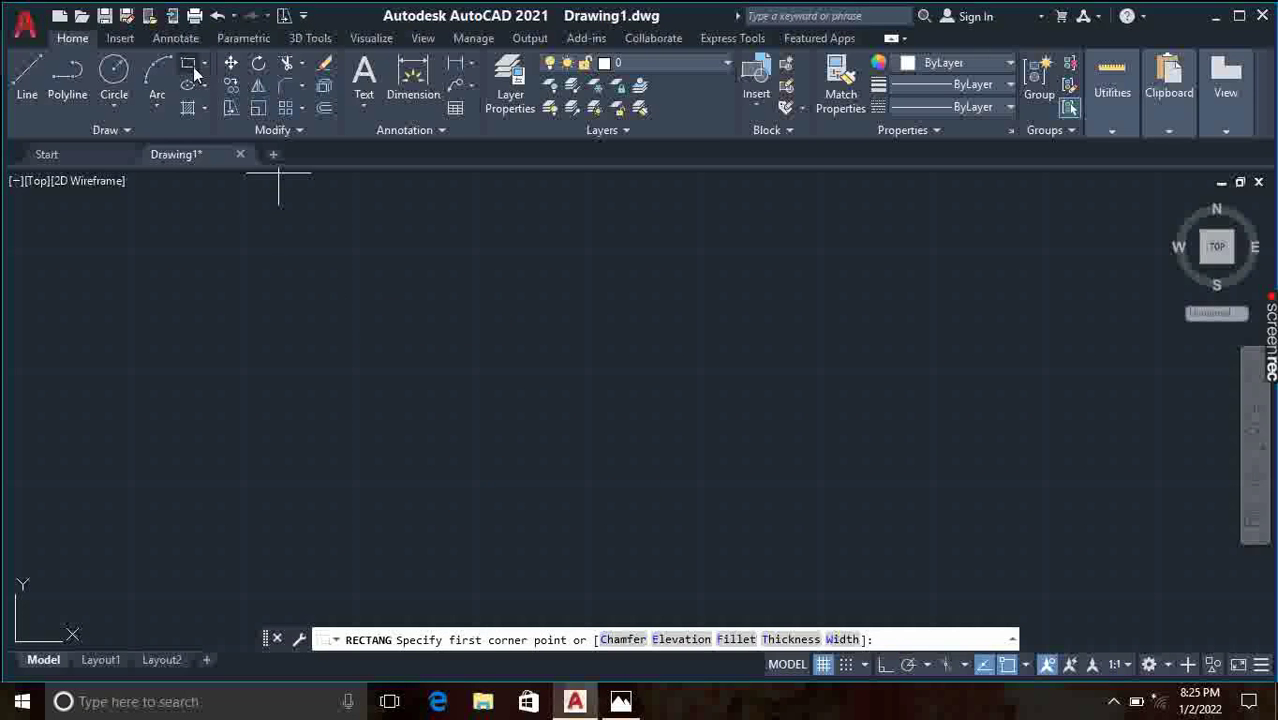
{"action": "left_click", "coordinate": [399, 306]}
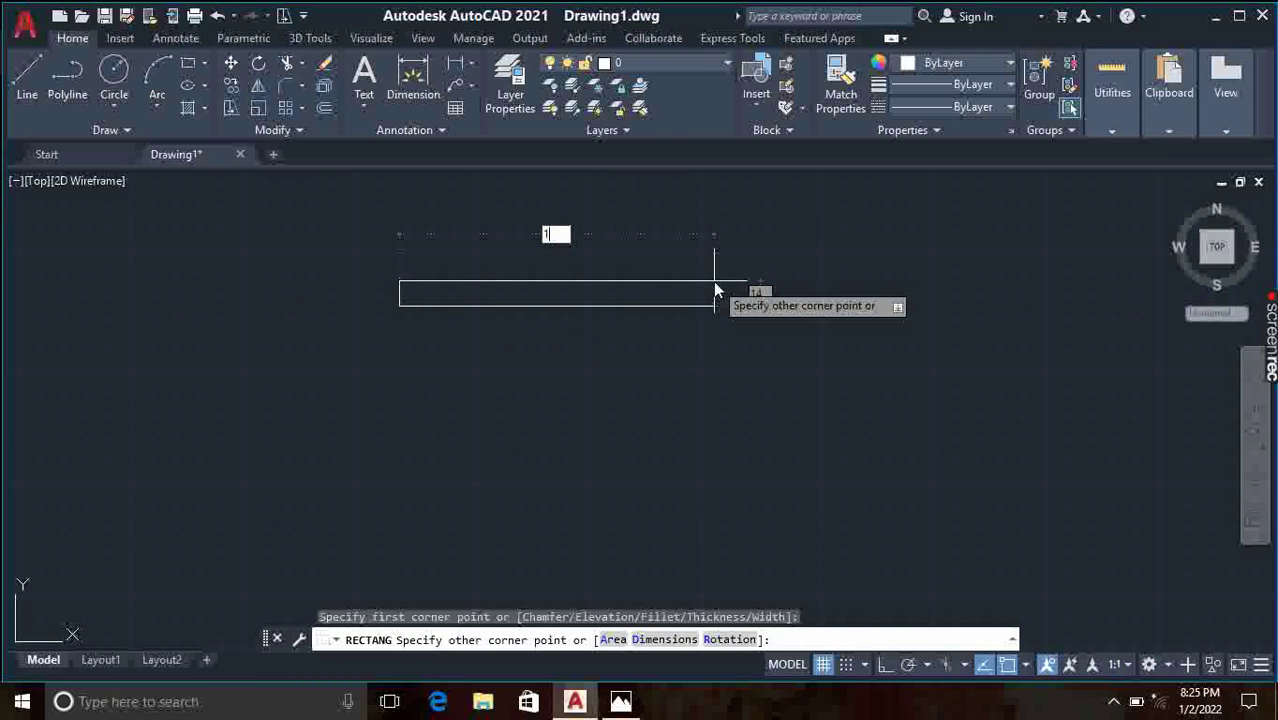
{"action": "type", "text": "140"}
{"action": "key", "text": "Tab"}
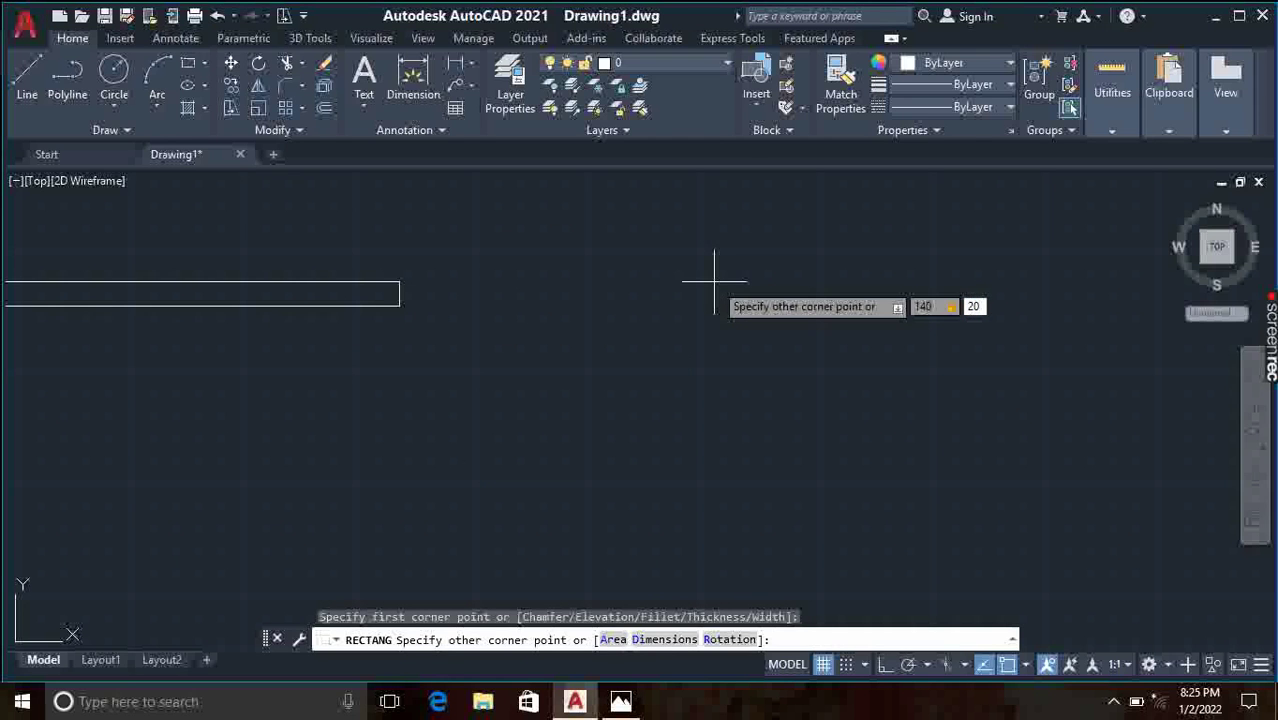
{"action": "key", "text": "Return"}
{"action": "scroll", "coordinate": [594, 313], "scroll_direction": "up", "scroll_amount": 2}
{"action": "scroll", "coordinate": [660, 270], "scroll_direction": "down", "scroll_amount": 2}
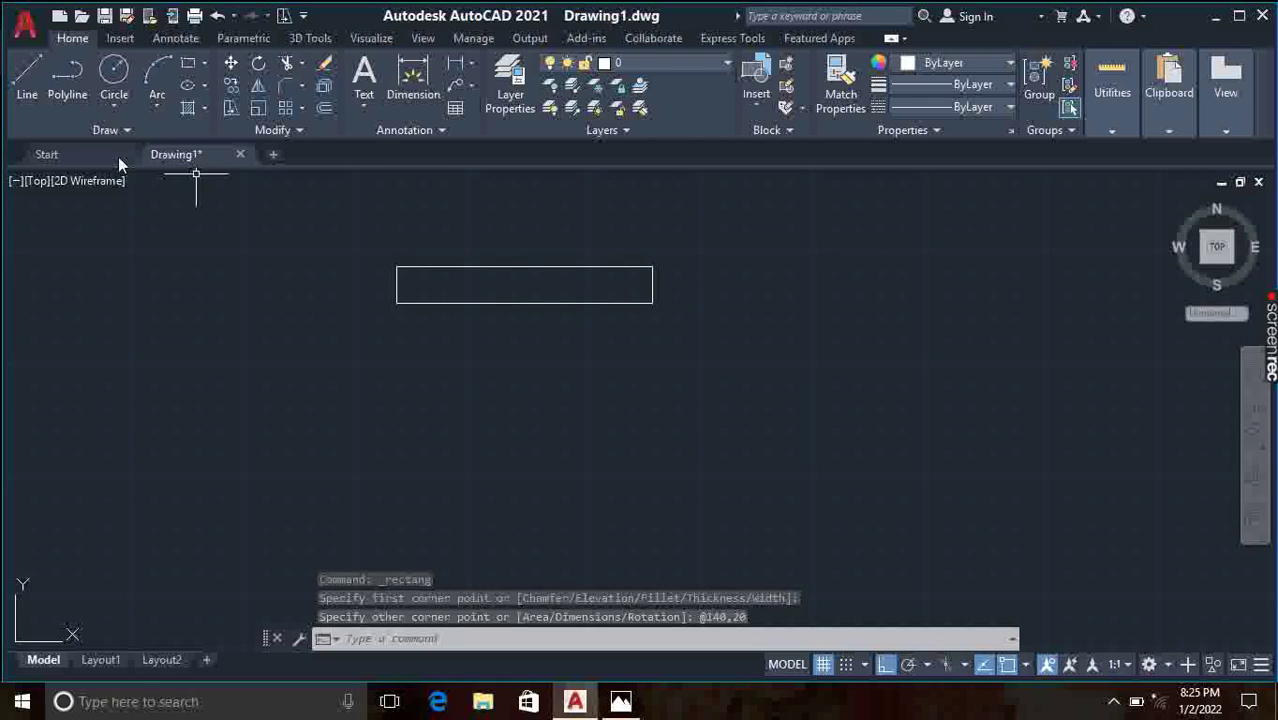
Step: With Ortho off, draw a diagonal from the rectangle's top-left to bottom-right corner
{"action": "left_click", "coordinate": [27, 75]}
{"action": "scroll", "coordinate": [371, 274], "scroll_direction": "up", "scroll_amount": 4}
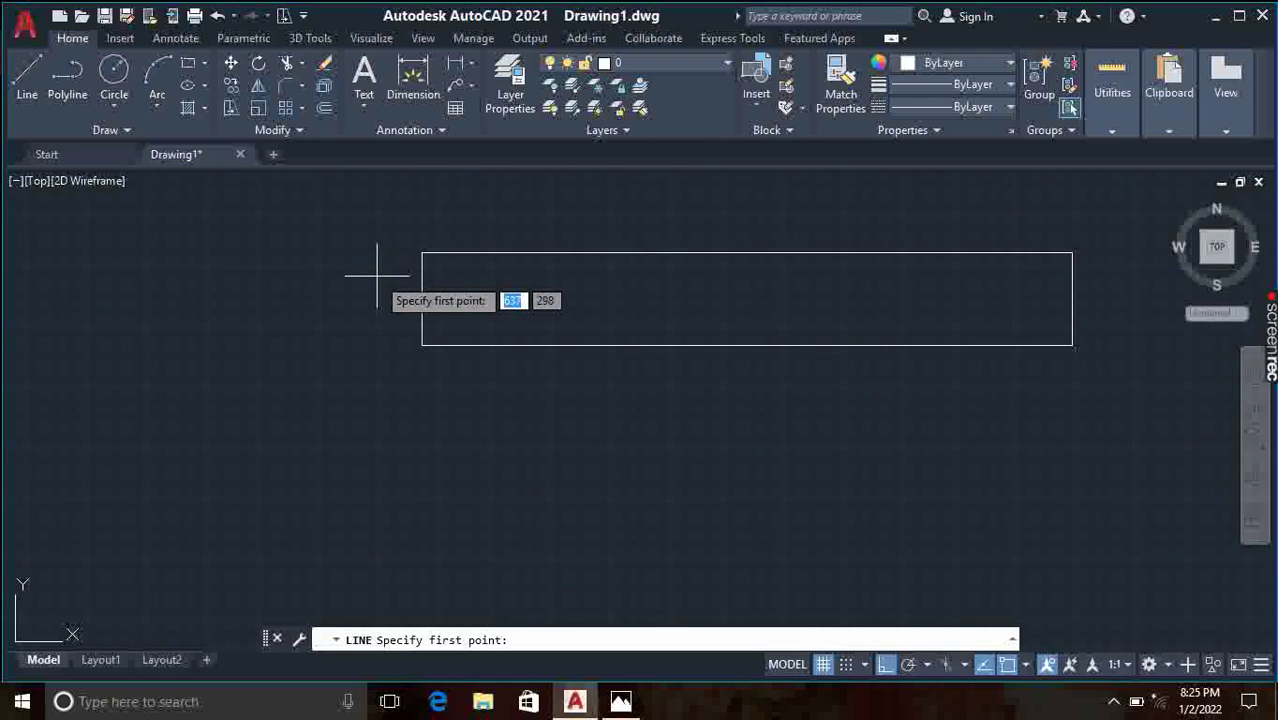
{"action": "left_click", "coordinate": [424, 253]}
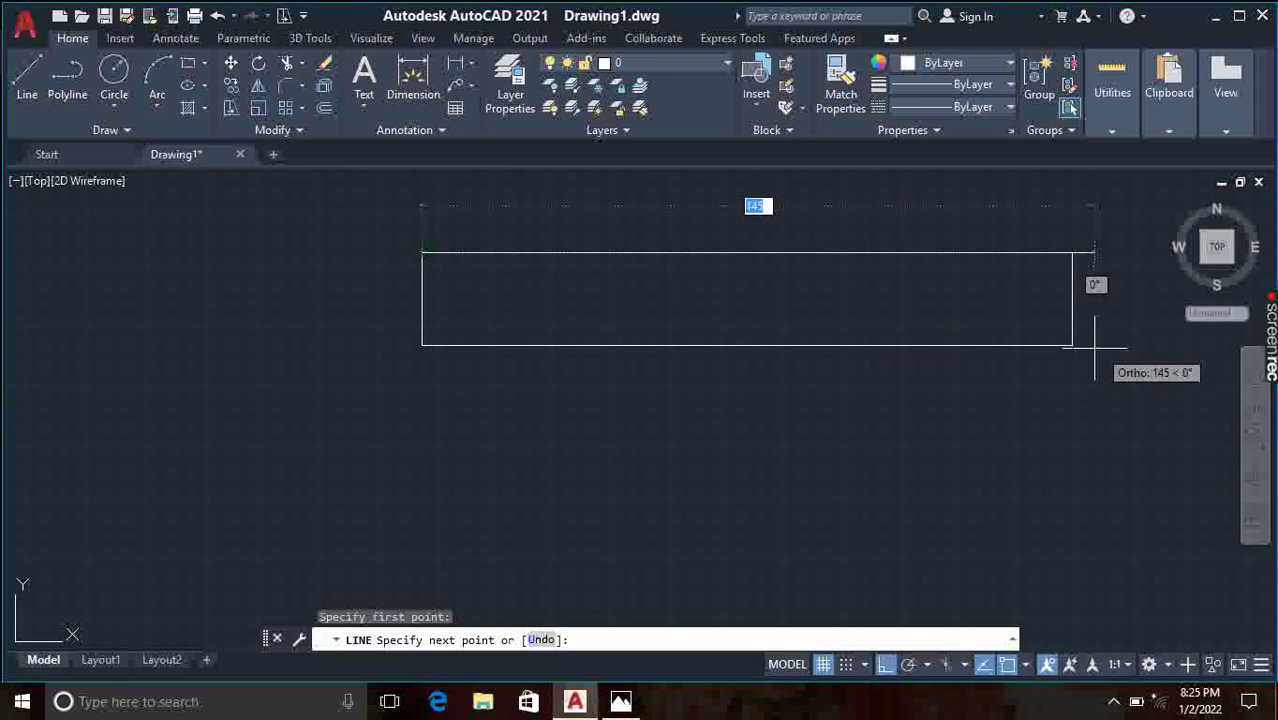
{"action": "left_click", "coordinate": [885, 666]}
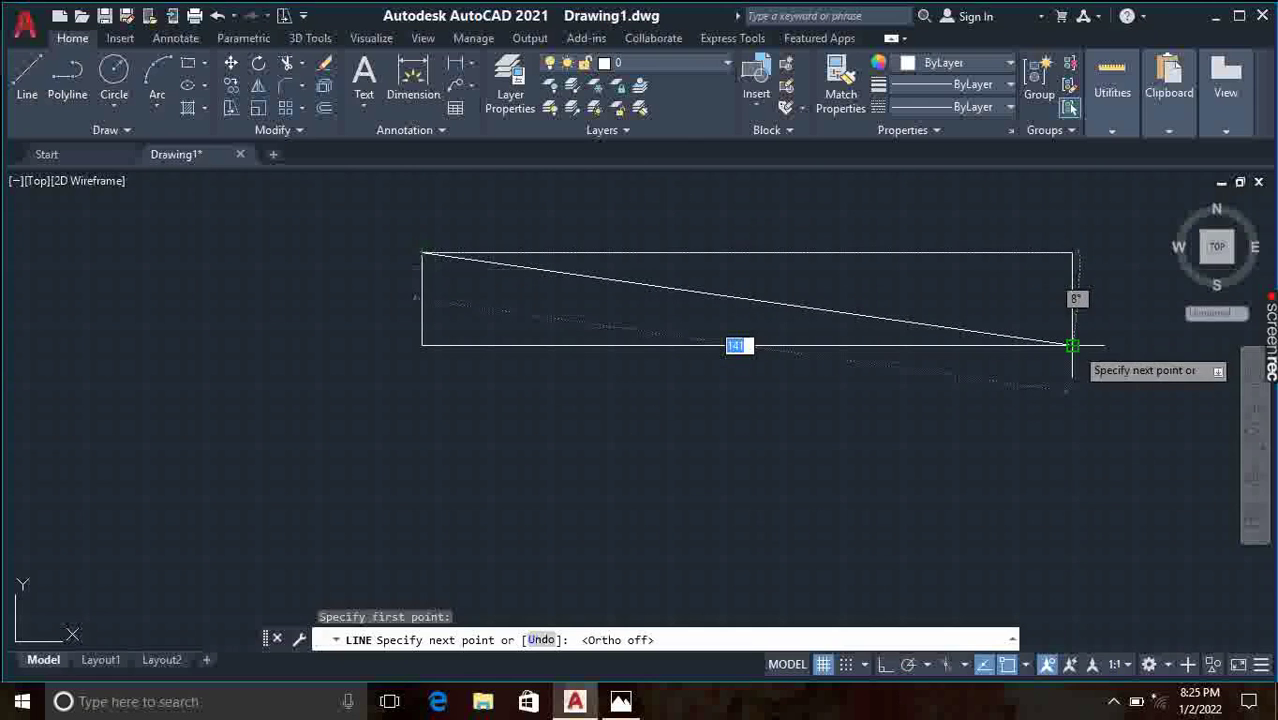
{"action": "left_click", "coordinate": [1072, 345]}
{"action": "key", "text": "Return"}
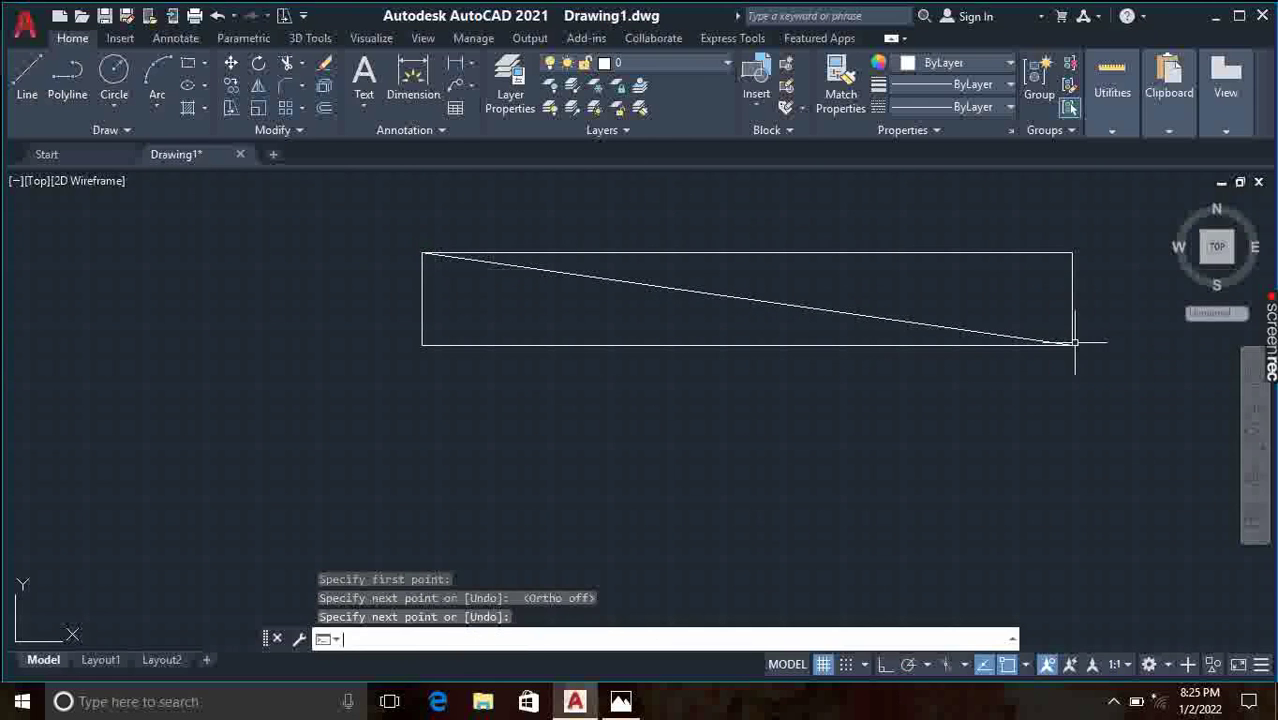
Step: Draw the second diagonal from the bottom-left to the top-right corner
{"action": "left_click", "coordinate": [28, 76]}
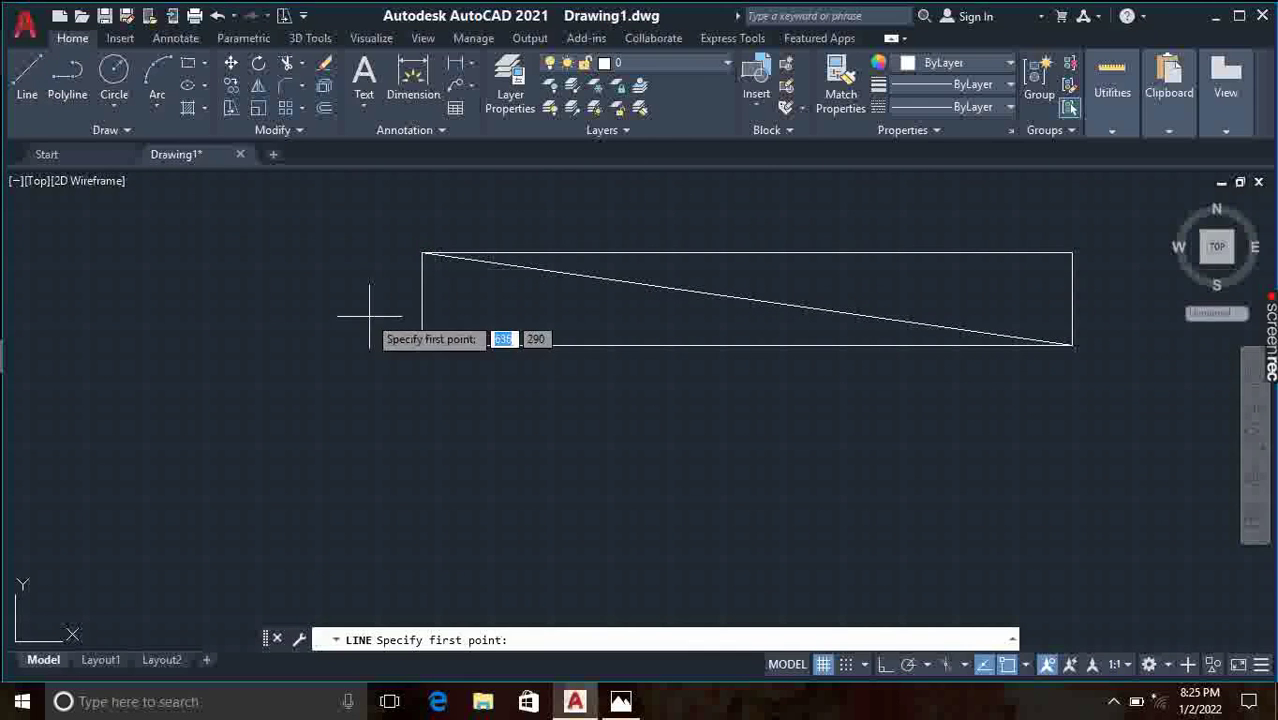
{"action": "left_click", "coordinate": [423, 345]}
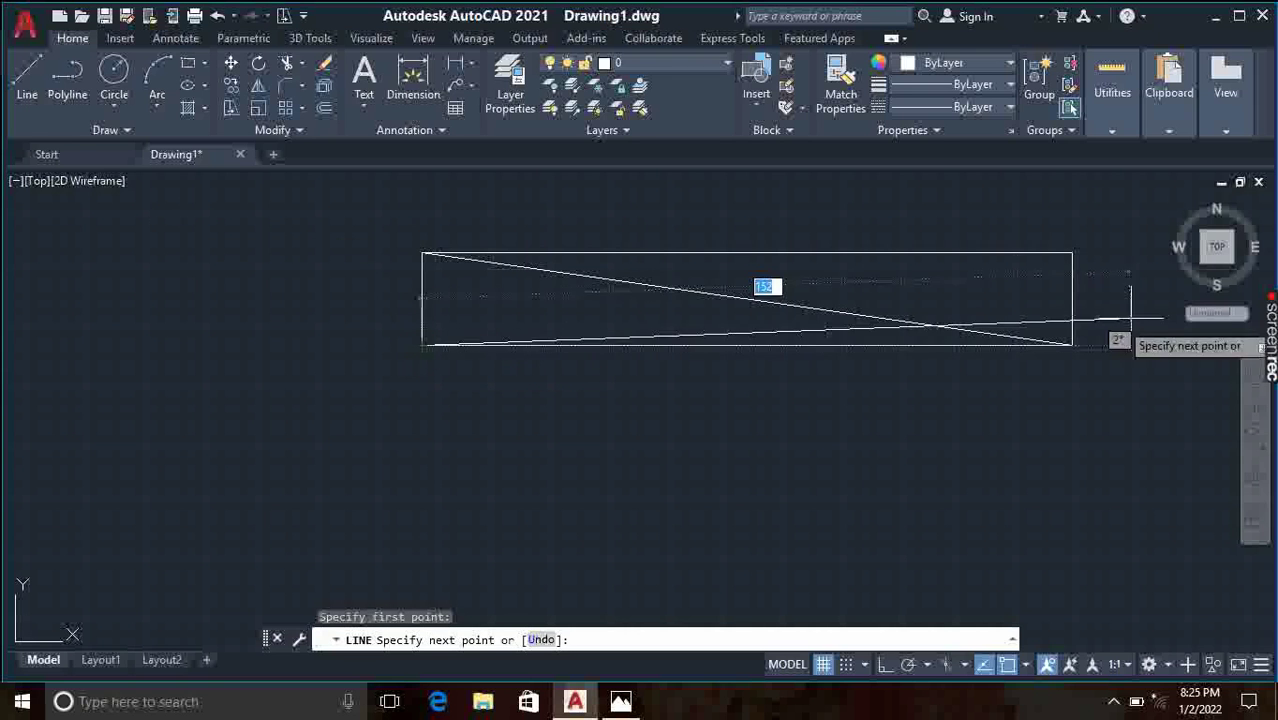
{"action": "scroll", "coordinate": [1072, 250], "scroll_direction": "up", "scroll_amount": 2}
{"action": "scroll", "coordinate": [1072, 250], "scroll_direction": "up", "scroll_amount": 1}
{"action": "left_click", "coordinate": [1066, 238]}
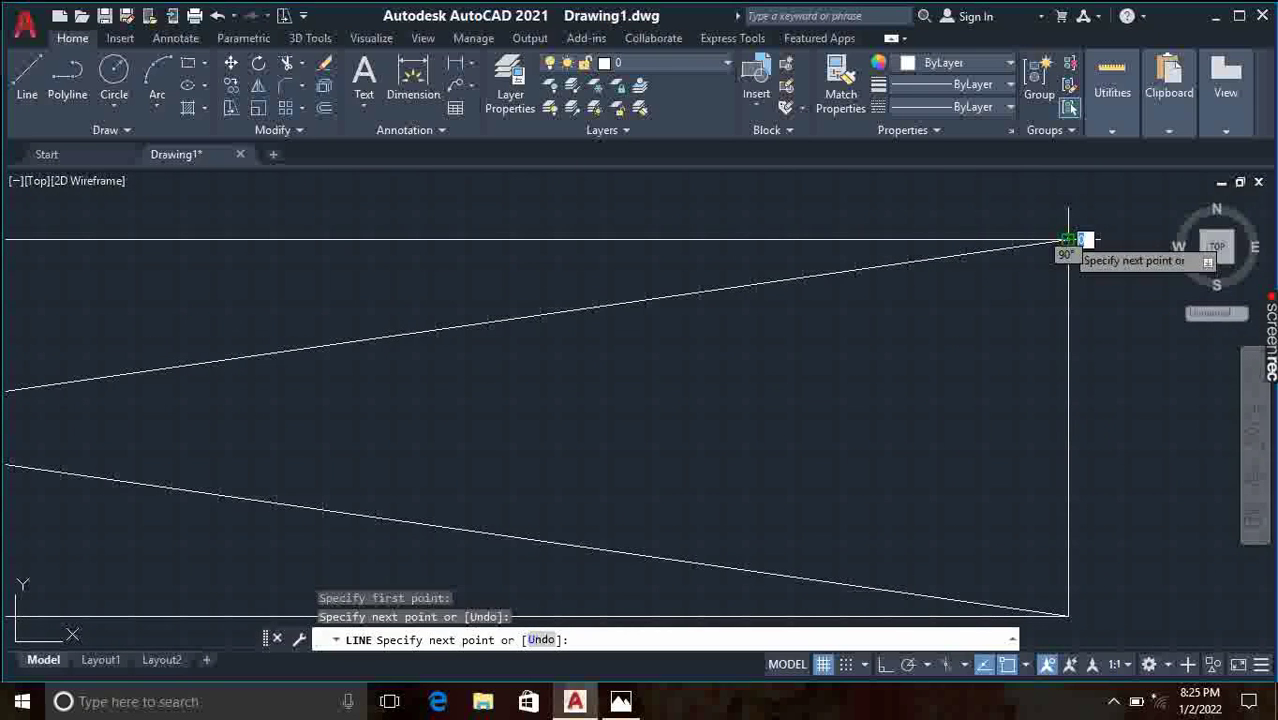
{"action": "key", "text": "Return"}
Step: Draw a horizontal centre line between the left and right edge midpoints
{"action": "scroll", "coordinate": [239, 202], "scroll_direction": "down", "scroll_amount": 4}
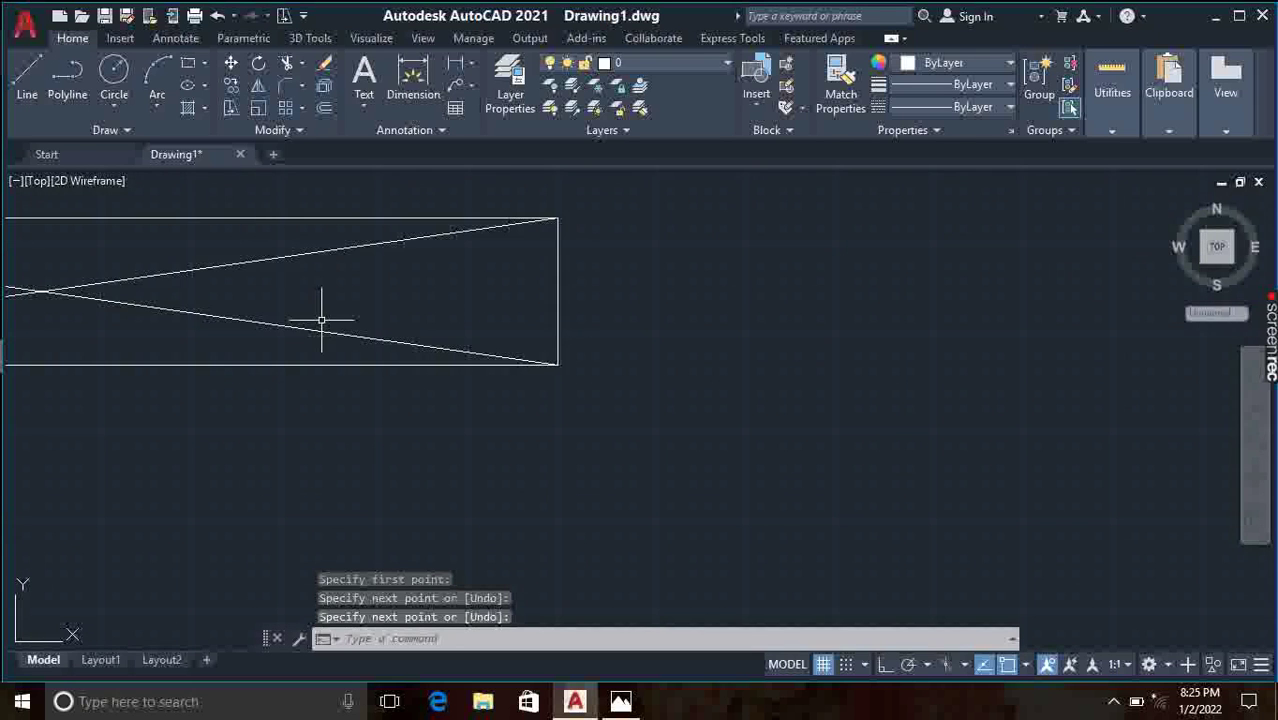
{"action": "middle_click_drag", "start_coordinate": [321, 321], "coordinate": [826, 421]}
{"action": "scroll", "coordinate": [826, 421], "scroll_direction": "down", "scroll_amount": 2}
{"action": "middle_click_drag", "start_coordinate": [647, 413], "coordinate": [832, 416]}
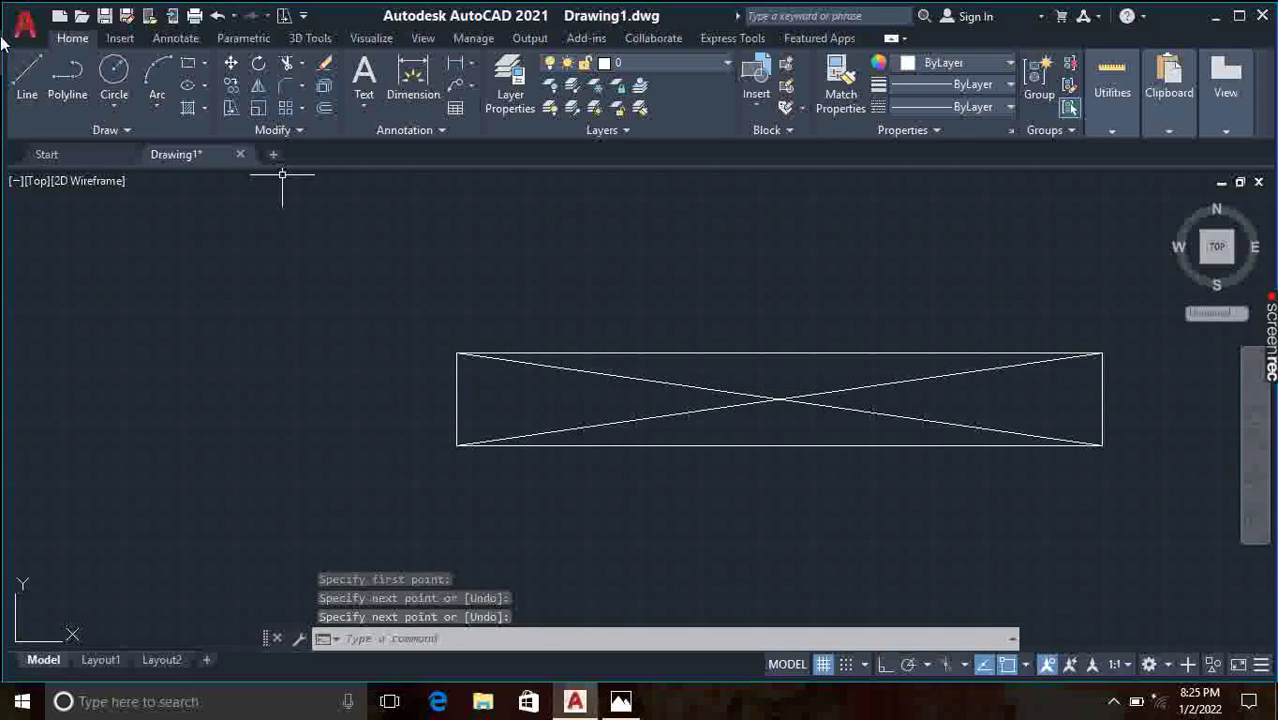
{"action": "left_click", "coordinate": [27, 75]}
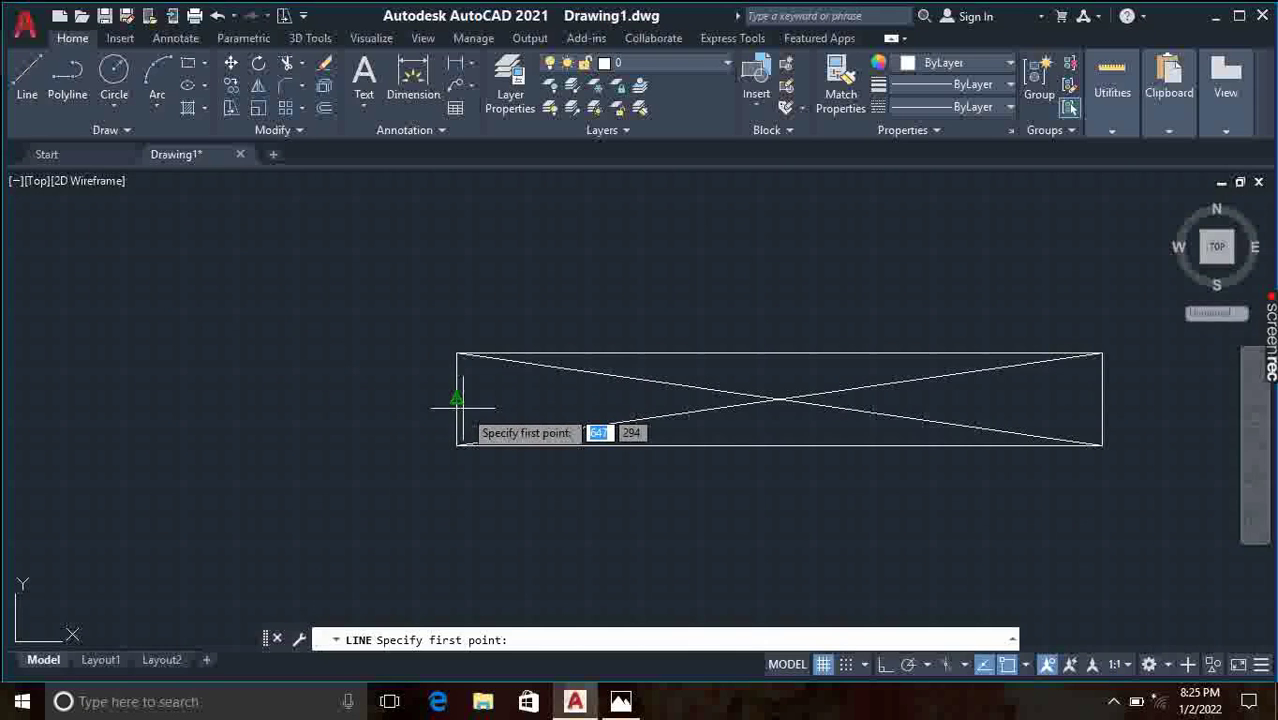
{"action": "left_click", "coordinate": [456, 399]}
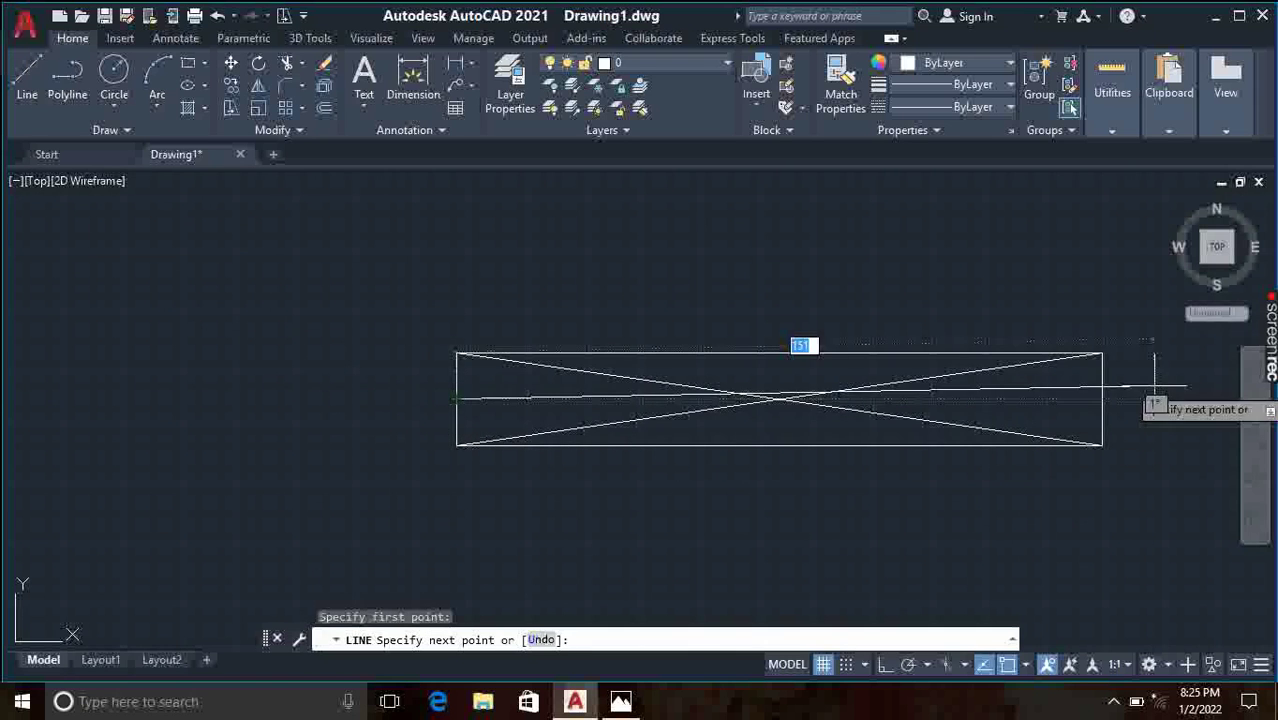
{"action": "left_click", "coordinate": [1102, 399]}
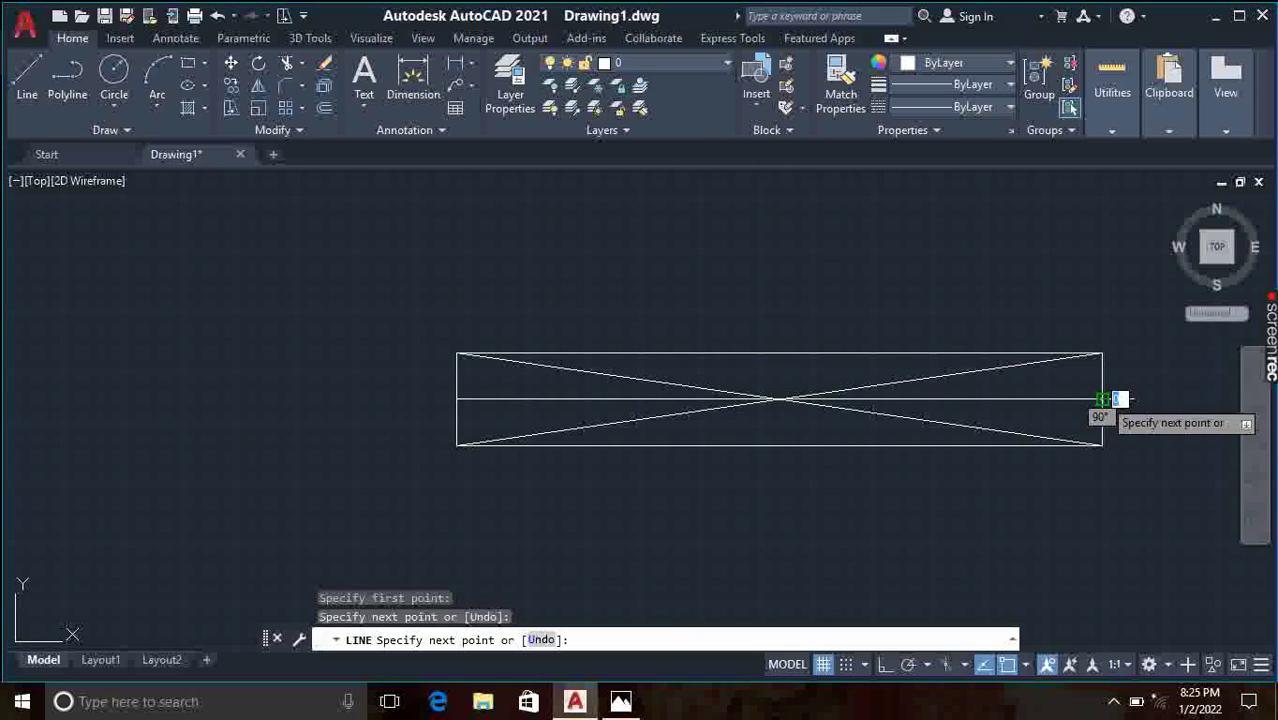
{"action": "key", "text": "Return"}
{"action": "scroll", "coordinate": [613, 399], "scroll_direction": "down", "scroll_amount": 2}
{"action": "middle_click_drag", "start_coordinate": [644, 395], "coordinate": [488, 320]}
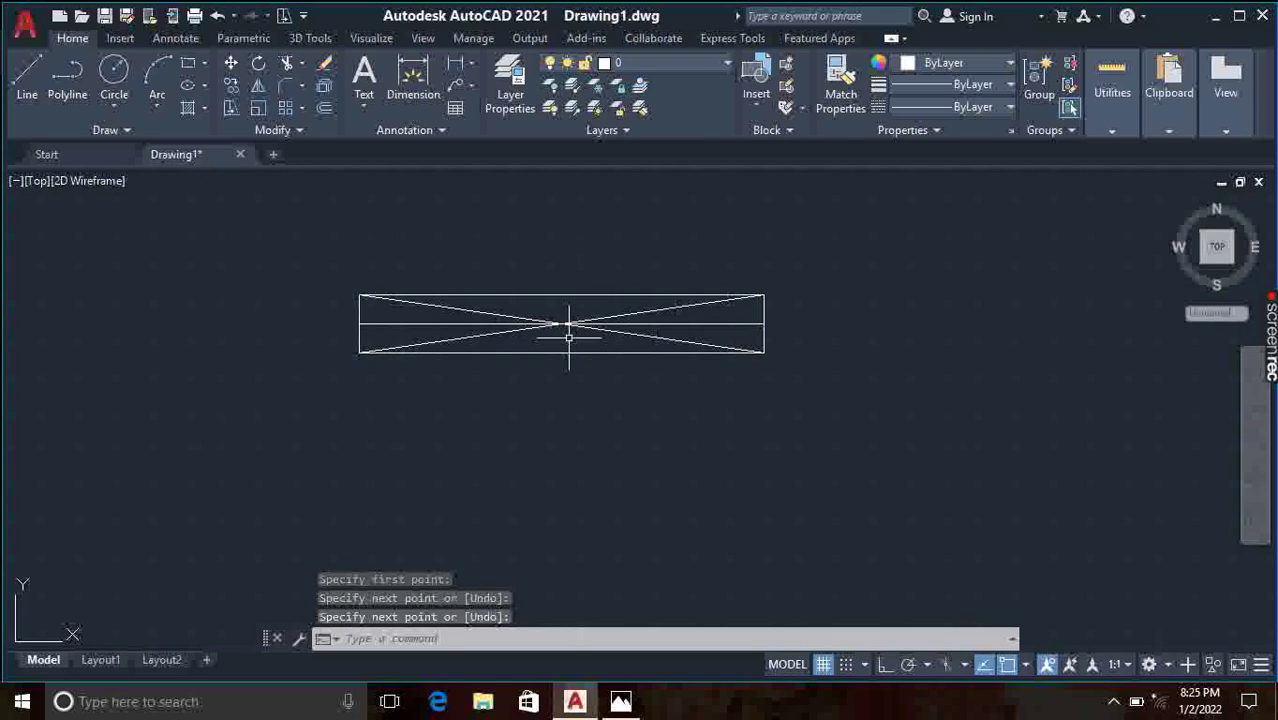
Step: After rechecking the reference, draw a radius 20 circle centred where the diagonals cross
{"action": "left_click", "coordinate": [619, 702]}
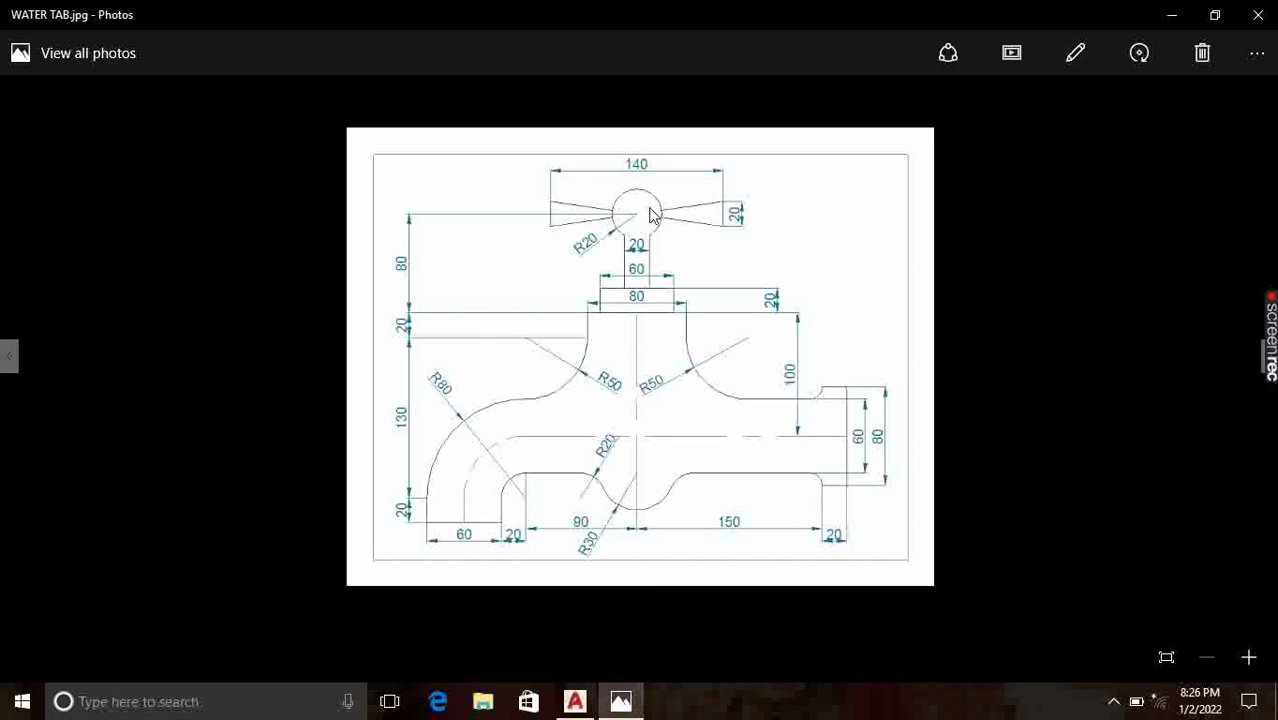
{"action": "left_click", "coordinate": [575, 702]}
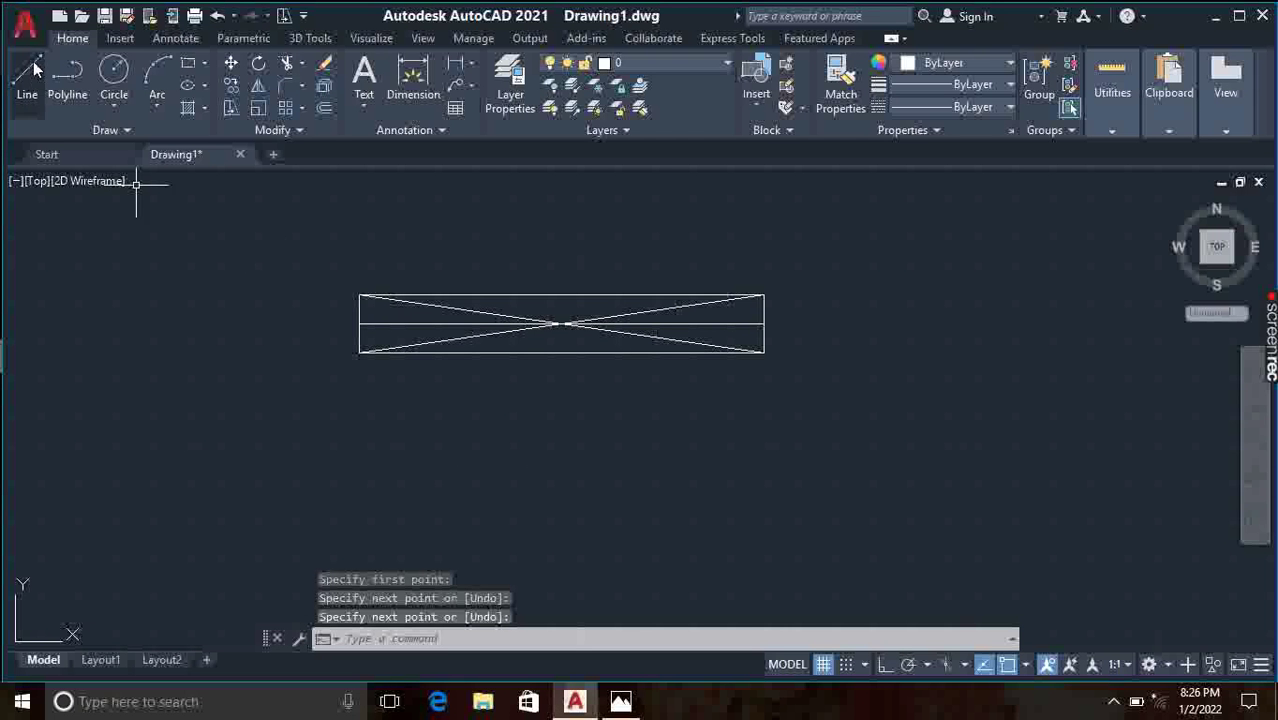
{"action": "left_click", "coordinate": [112, 75]}
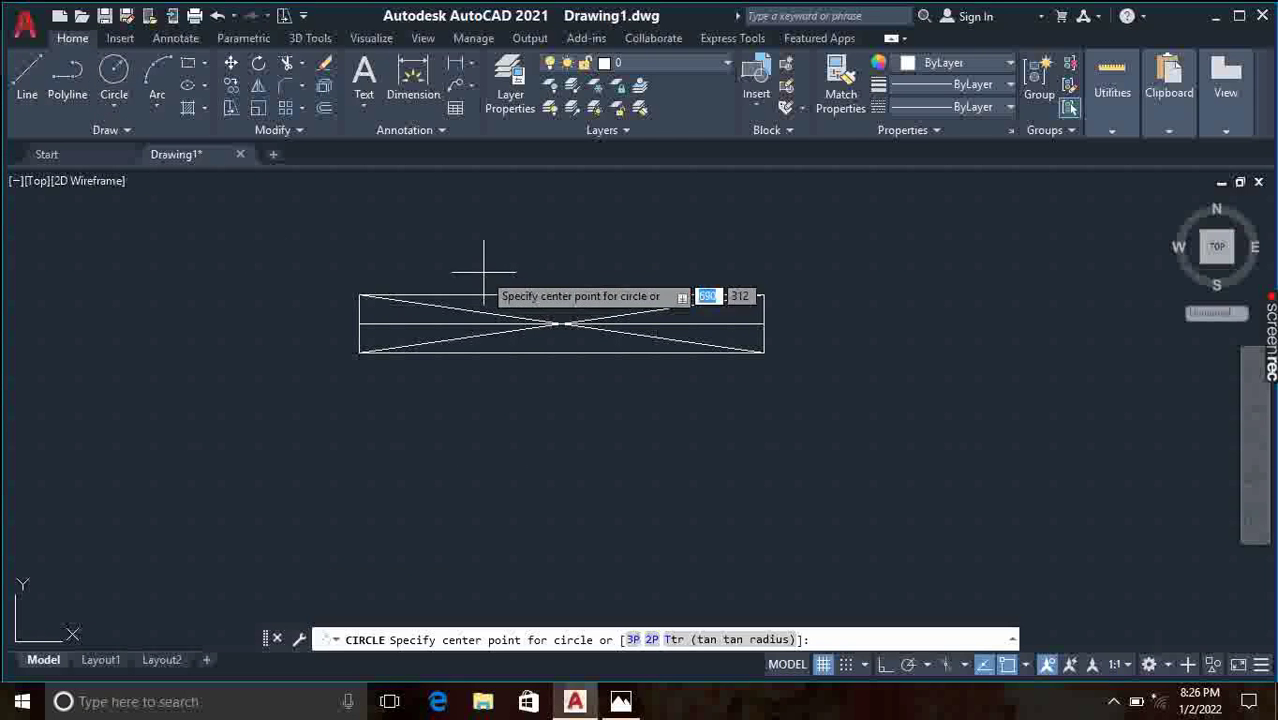
{"action": "left_click", "coordinate": [561, 323]}
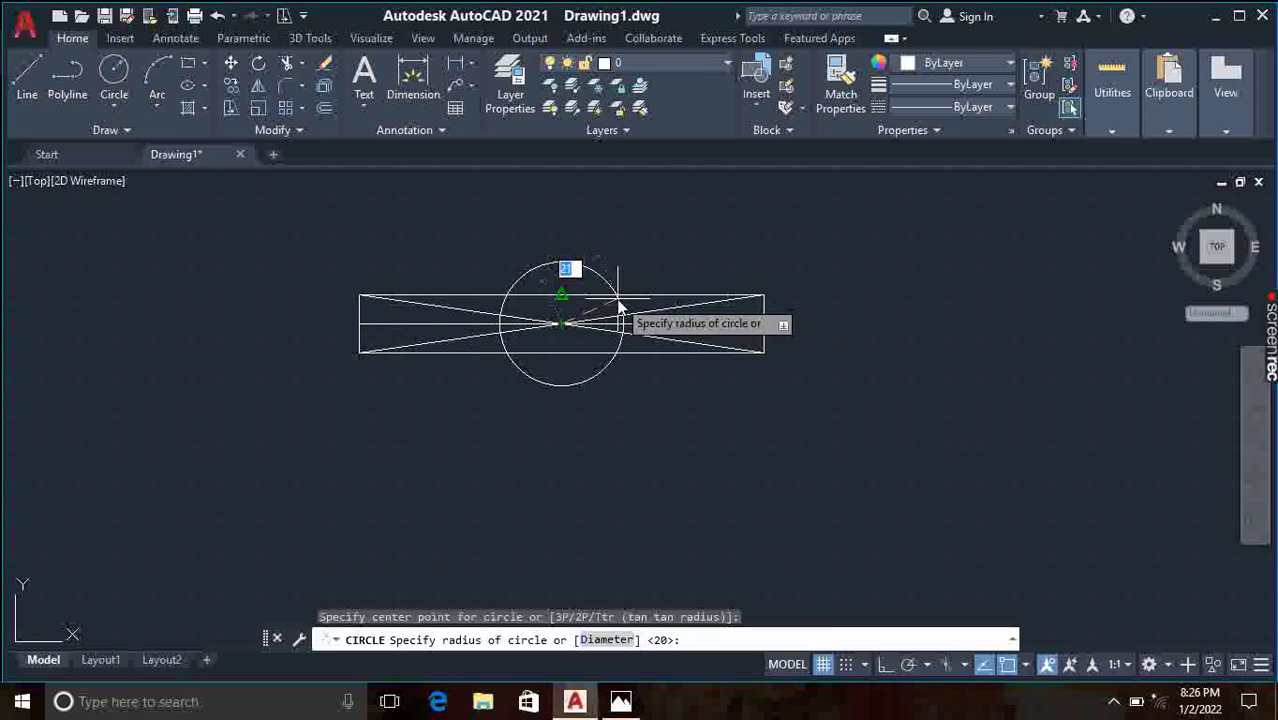
{"action": "key", "text": "Return"}
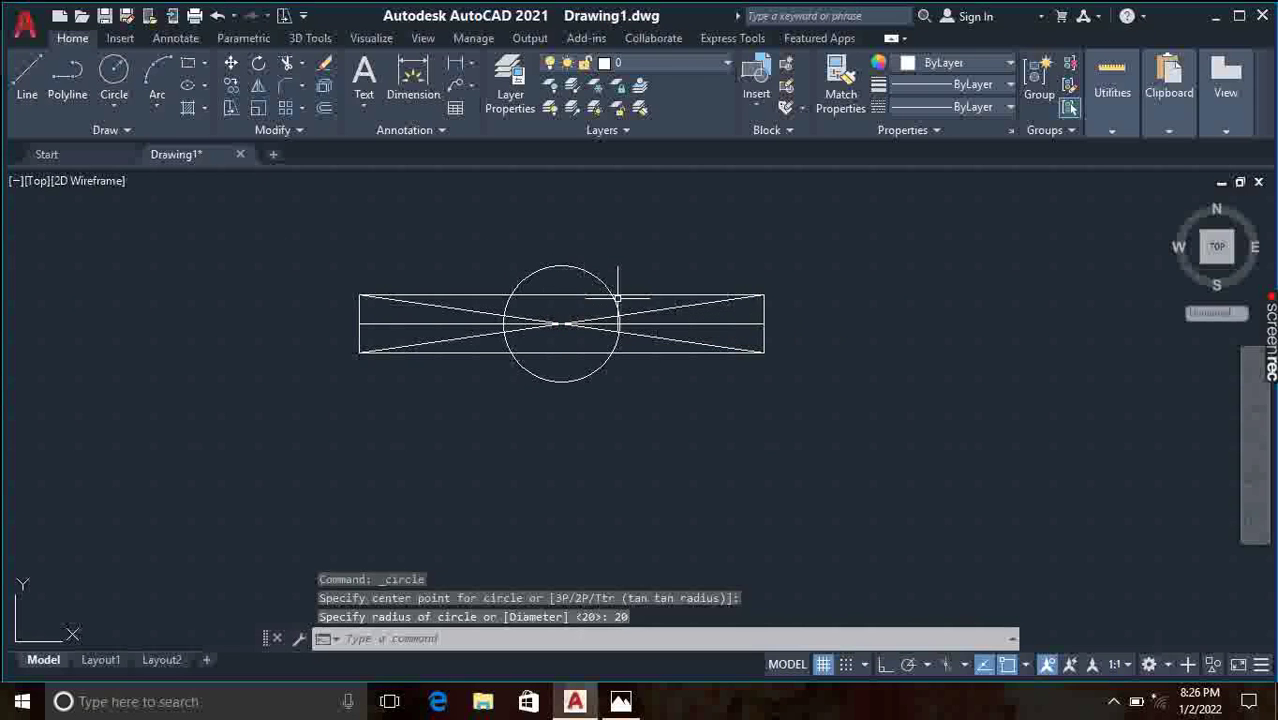
{"action": "scroll", "coordinate": [566, 358], "scroll_direction": "down", "scroll_amount": 2}
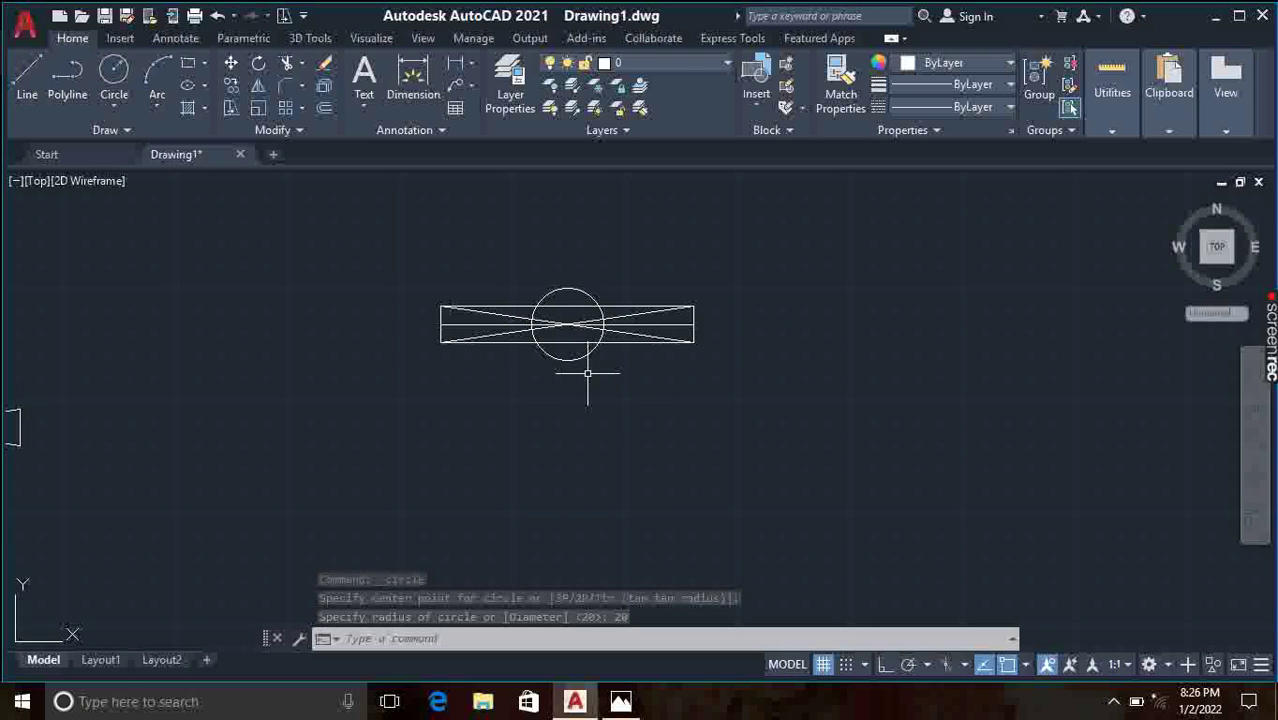
{"action": "type", "text": "TR"}
{"action": "key", "text": "Return"}
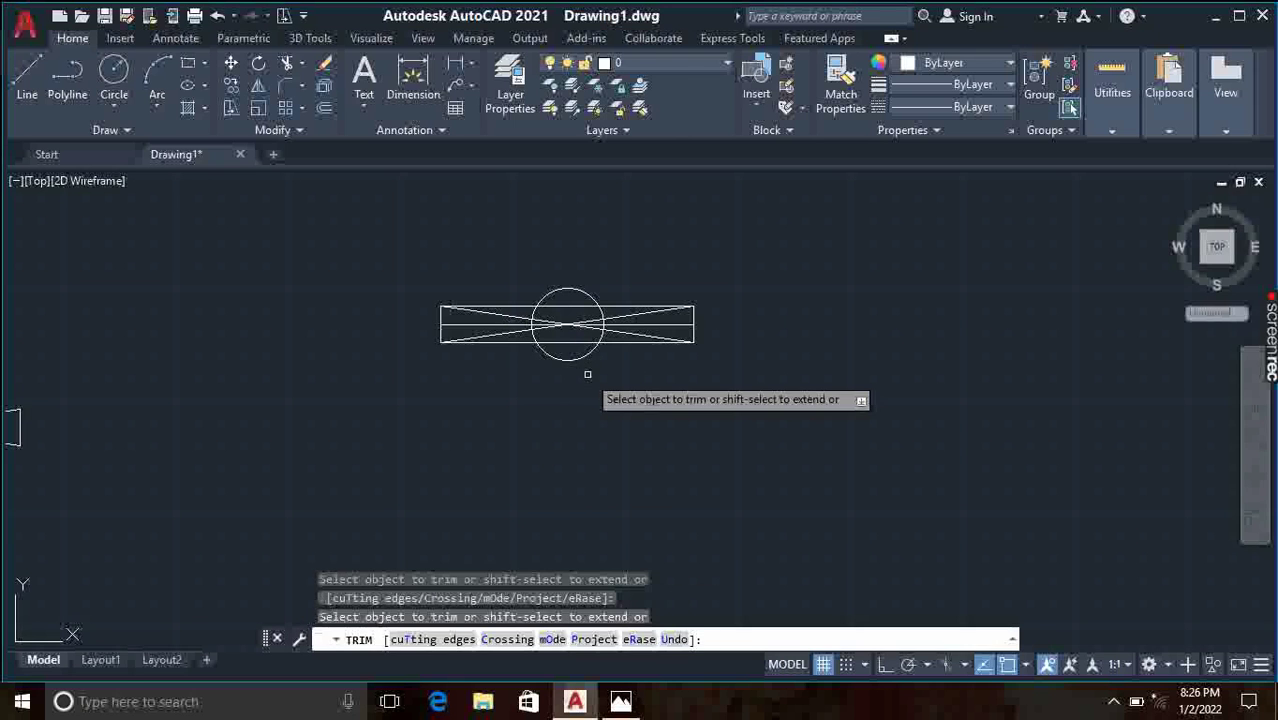
Step: Trim the rectangle's top and bottom edges and the centre line outside the circle
{"action": "scroll", "coordinate": [624, 348], "scroll_direction": "up", "scroll_amount": 4}
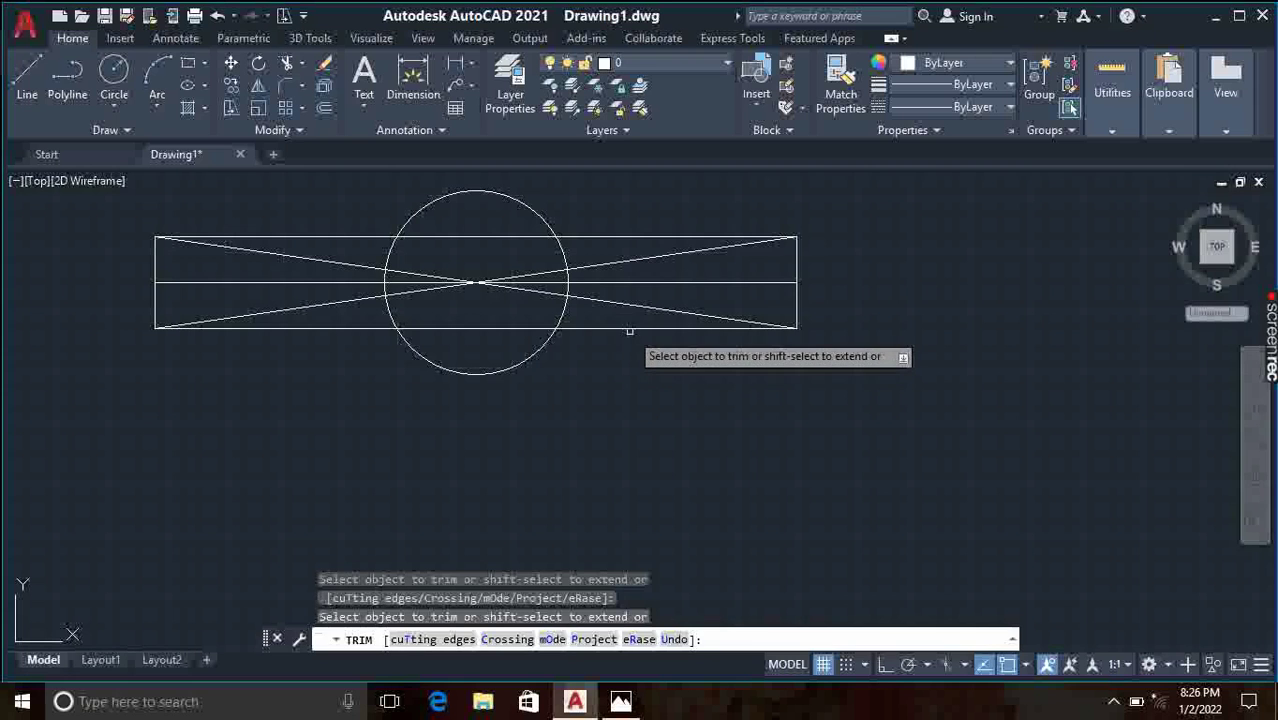
{"action": "left_click", "coordinate": [627, 327]}
{"action": "left_click", "coordinate": [622, 237]}
{"action": "left_click", "coordinate": [654, 280]}
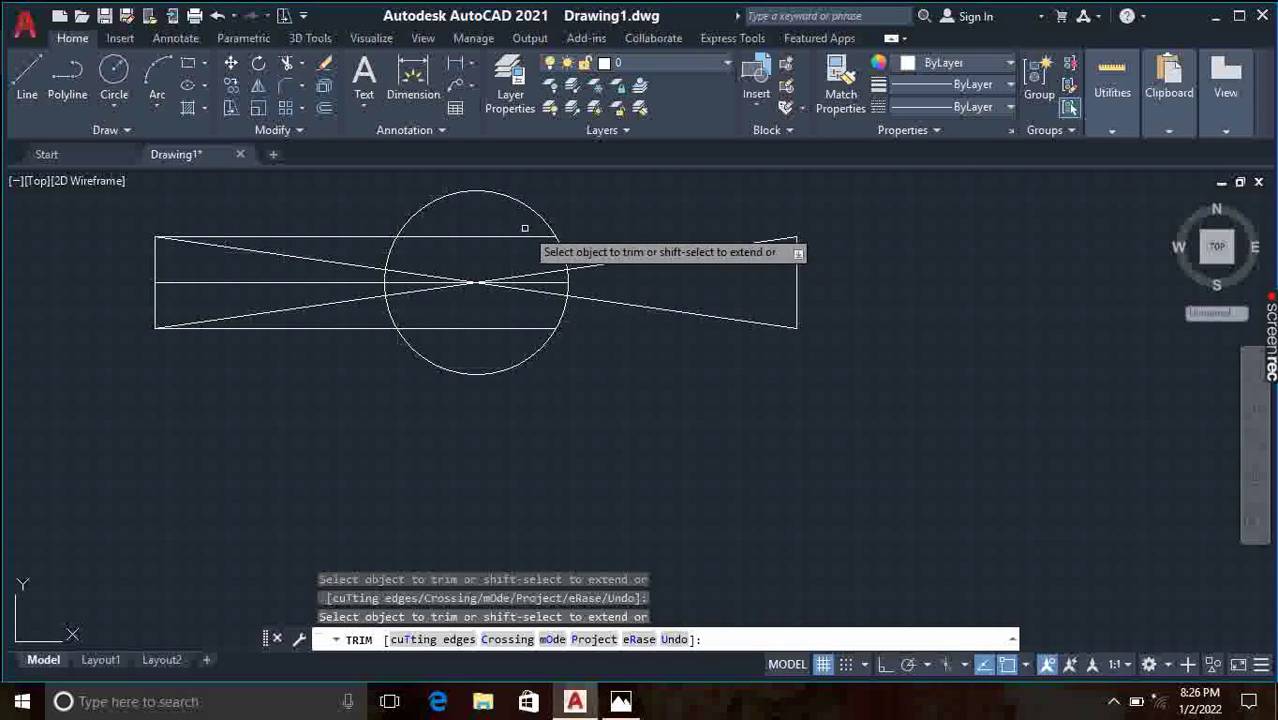
{"action": "left_click", "coordinate": [366, 327]}
{"action": "left_click", "coordinate": [371, 237]}
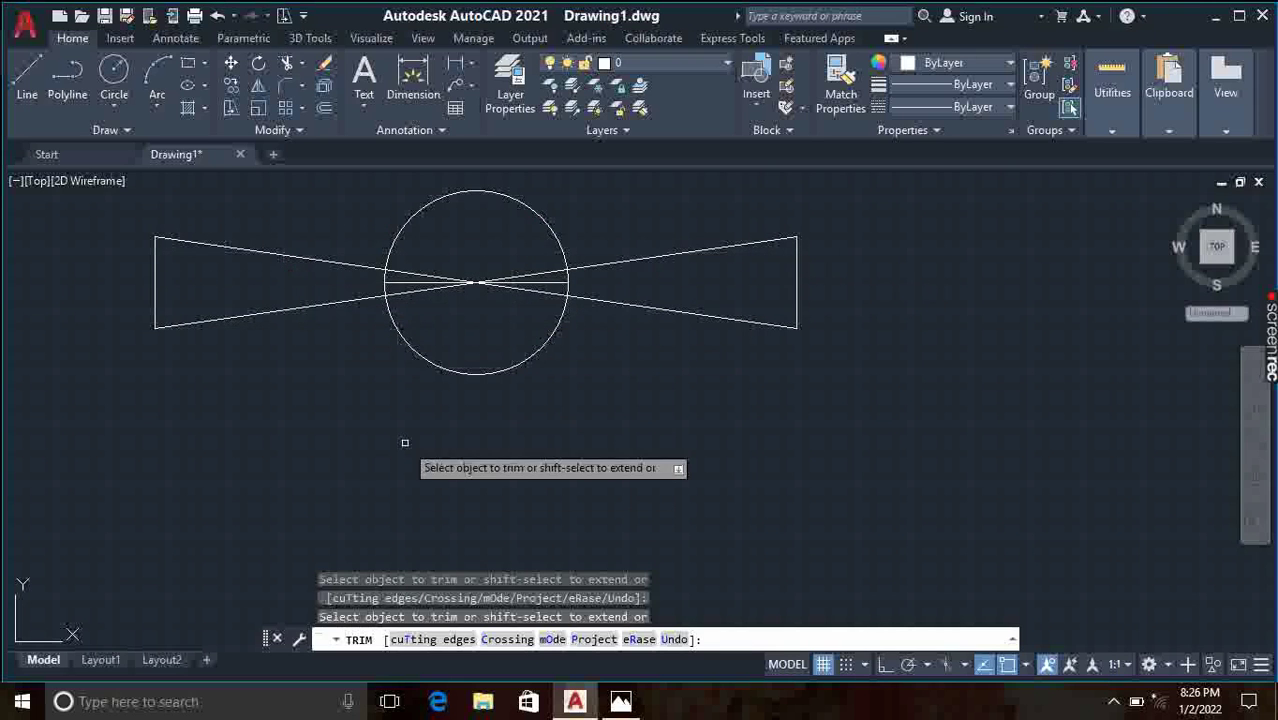
Step: Trim the centre-line segment inside the circle, leaving a clean bow-tie handle
{"action": "scroll", "coordinate": [496, 322], "scroll_direction": "up", "scroll_amount": 5}
{"action": "scroll", "coordinate": [540, 300], "scroll_direction": "up", "scroll_amount": 1}
{"action": "mouse_move", "coordinate": [566, 281]}
{"action": "middle_mouse_down"}
{"action": "mouse_move", "coordinate": [561, 442]}
{"action": "mouse_move", "coordinate": [612, 508]}
{"action": "middle_mouse_up"}
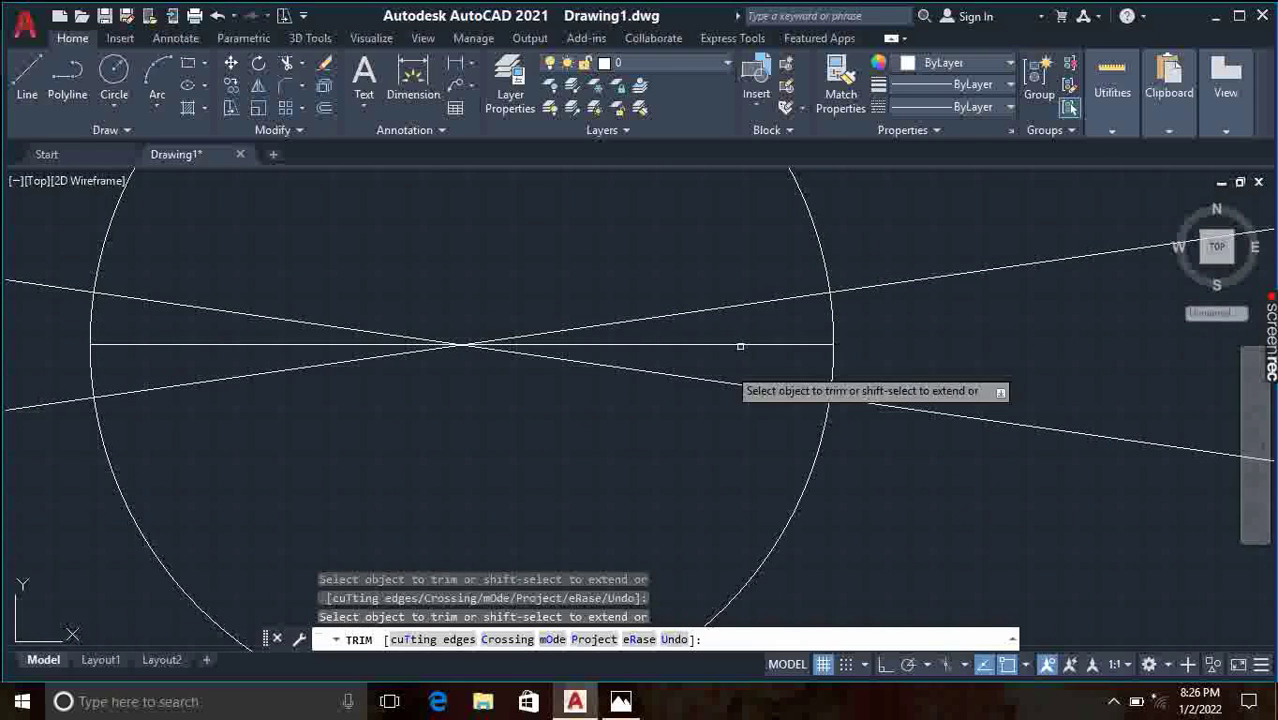
{"action": "left_click", "coordinate": [215, 345]}
{"action": "scroll", "coordinate": [337, 352], "scroll_direction": "down", "scroll_amount": 2}
{"action": "scroll", "coordinate": [337, 354], "scroll_direction": "down", "scroll_amount": 3}
{"action": "key", "text": "Escape"}
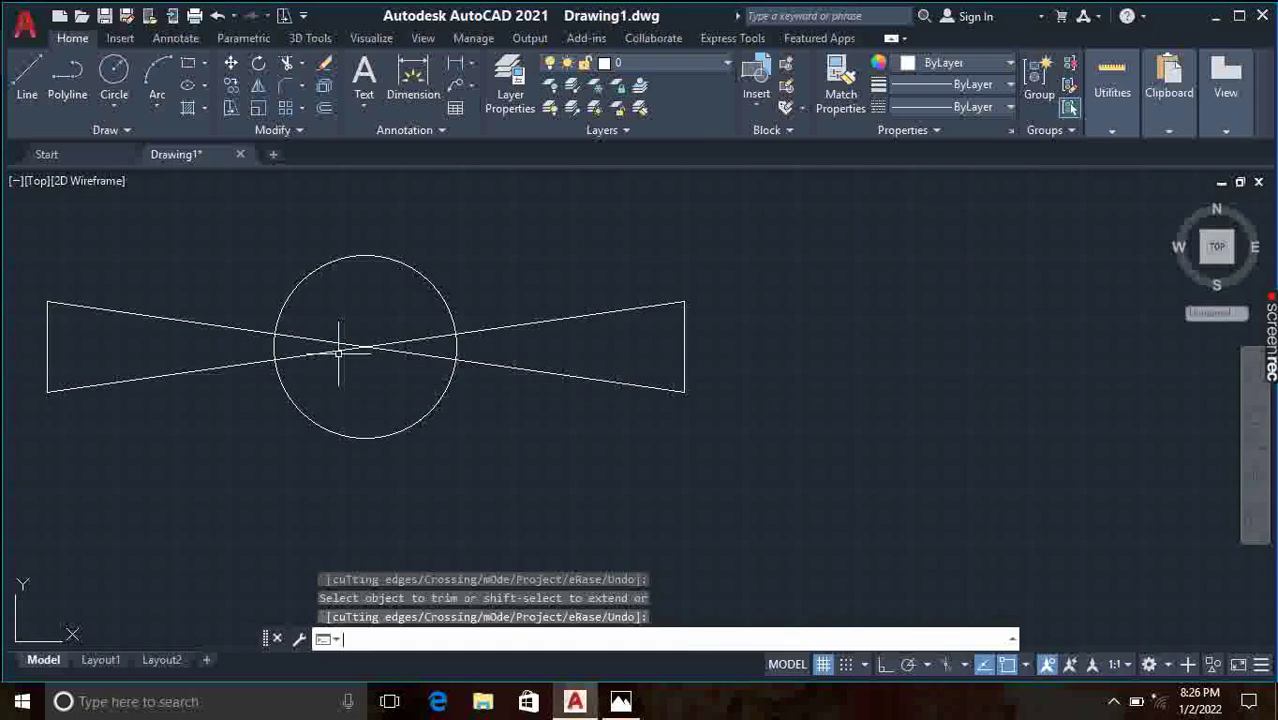
{"action": "scroll", "coordinate": [400, 425], "scroll_direction": "down", "scroll_amount": 2}
{"action": "middle_click_drag", "start_coordinate": [382, 427], "coordinate": [600, 445]}
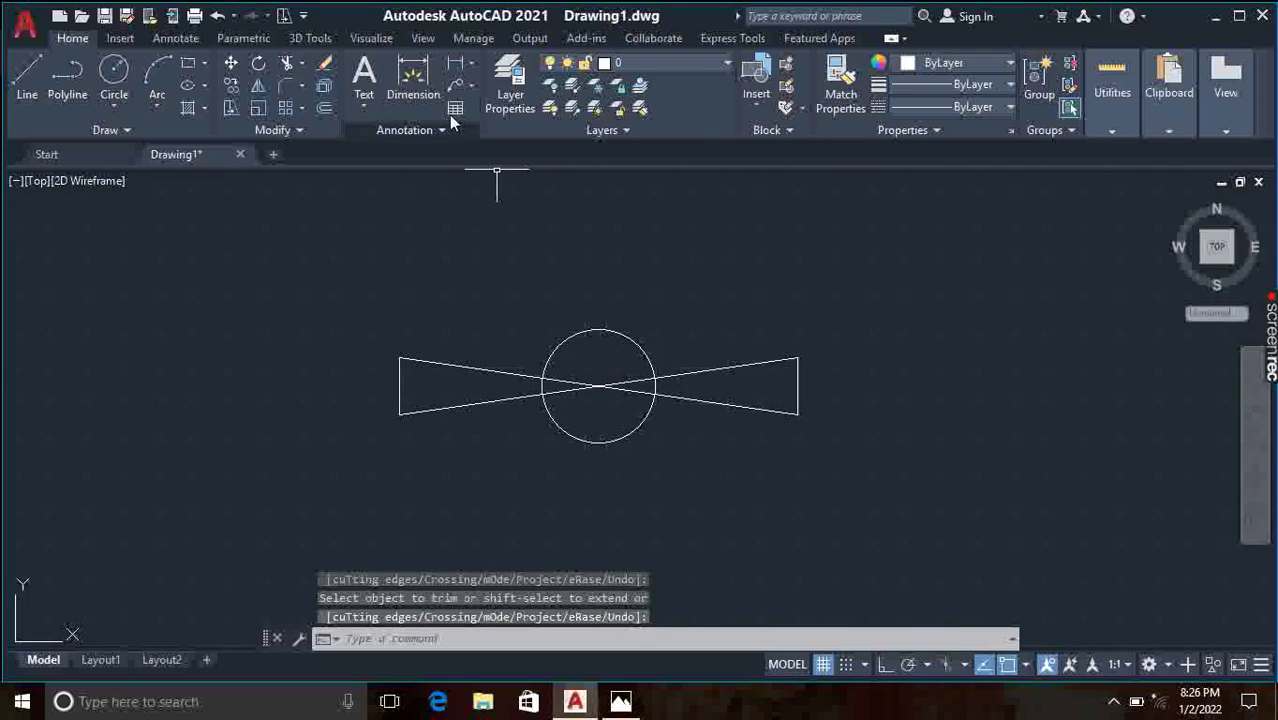
{"action": "left_click", "coordinate": [620, 701]}
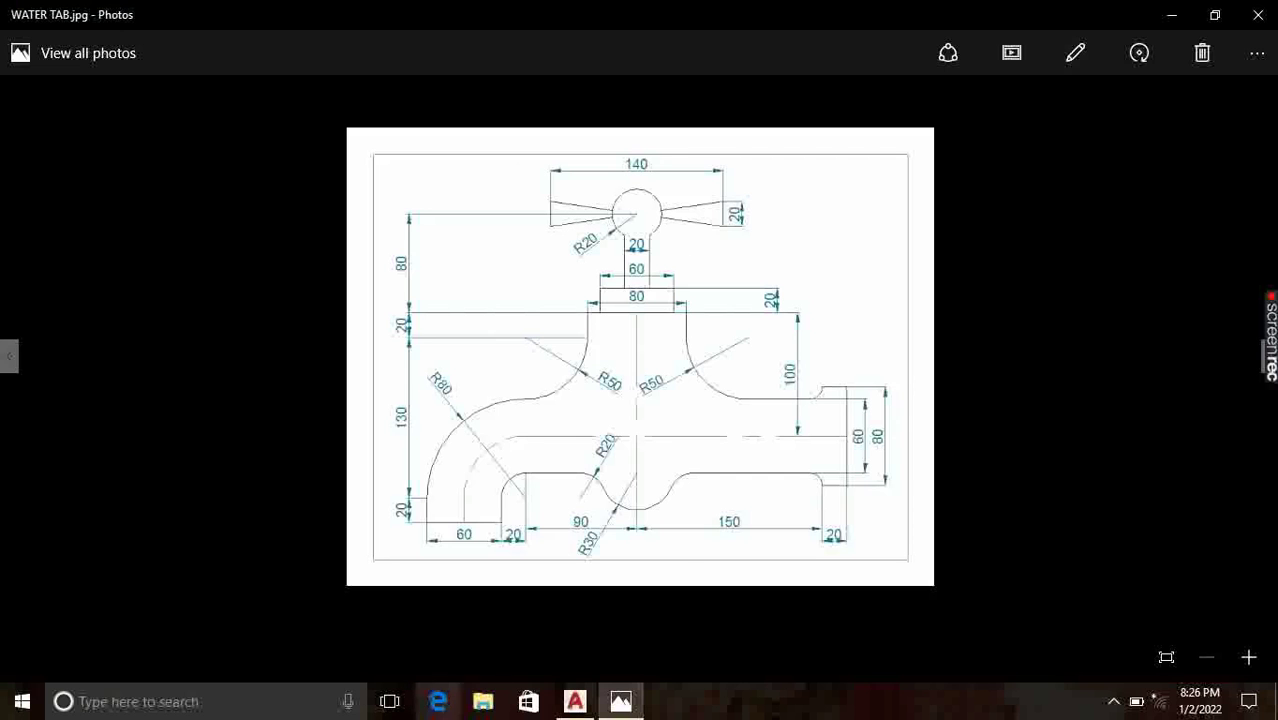
{"action": "left_click", "coordinate": [574, 704]}
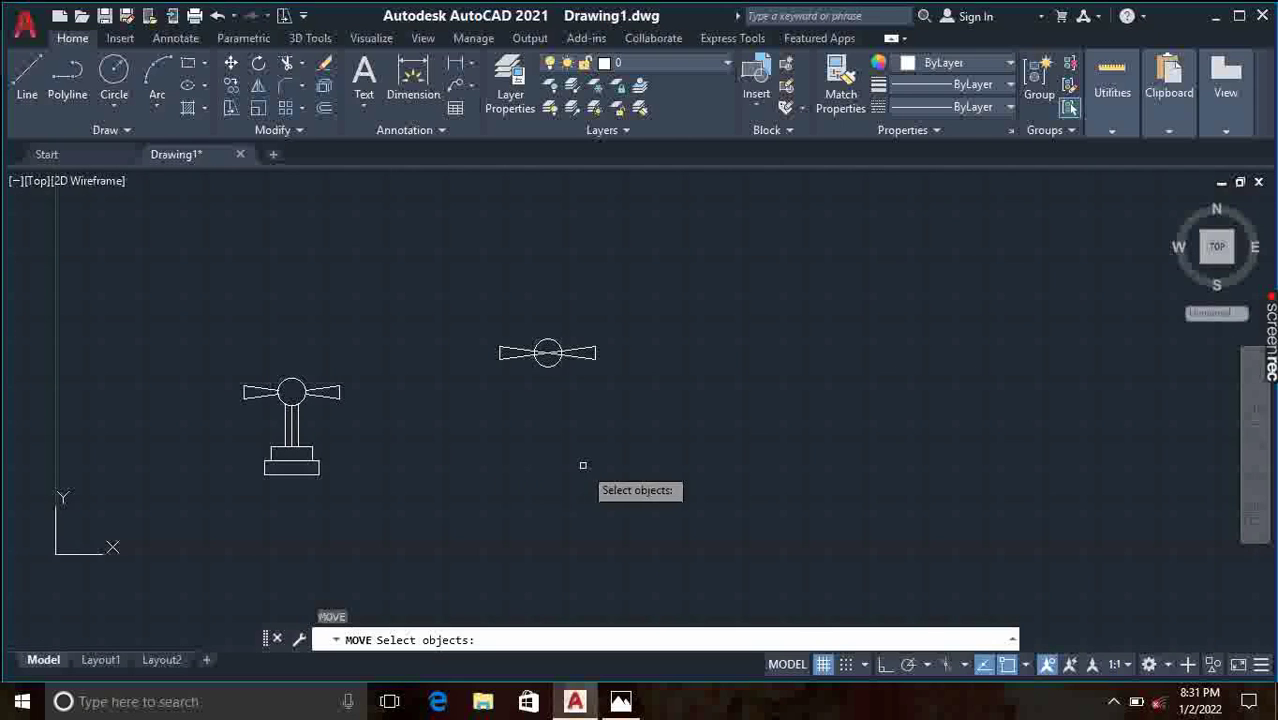
{"action": "scroll", "coordinate": [570, 460], "scroll_direction": "up", "scroll_amount": 5}
{"action": "scroll", "coordinate": [512, 590], "scroll_direction": "down", "scroll_amount": 1}
{"action": "scroll", "coordinate": [513, 520], "scroll_direction": "down", "scroll_amount": 1}
{"action": "scroll", "coordinate": [513, 482], "scroll_direction": "down", "scroll_amount": 3}
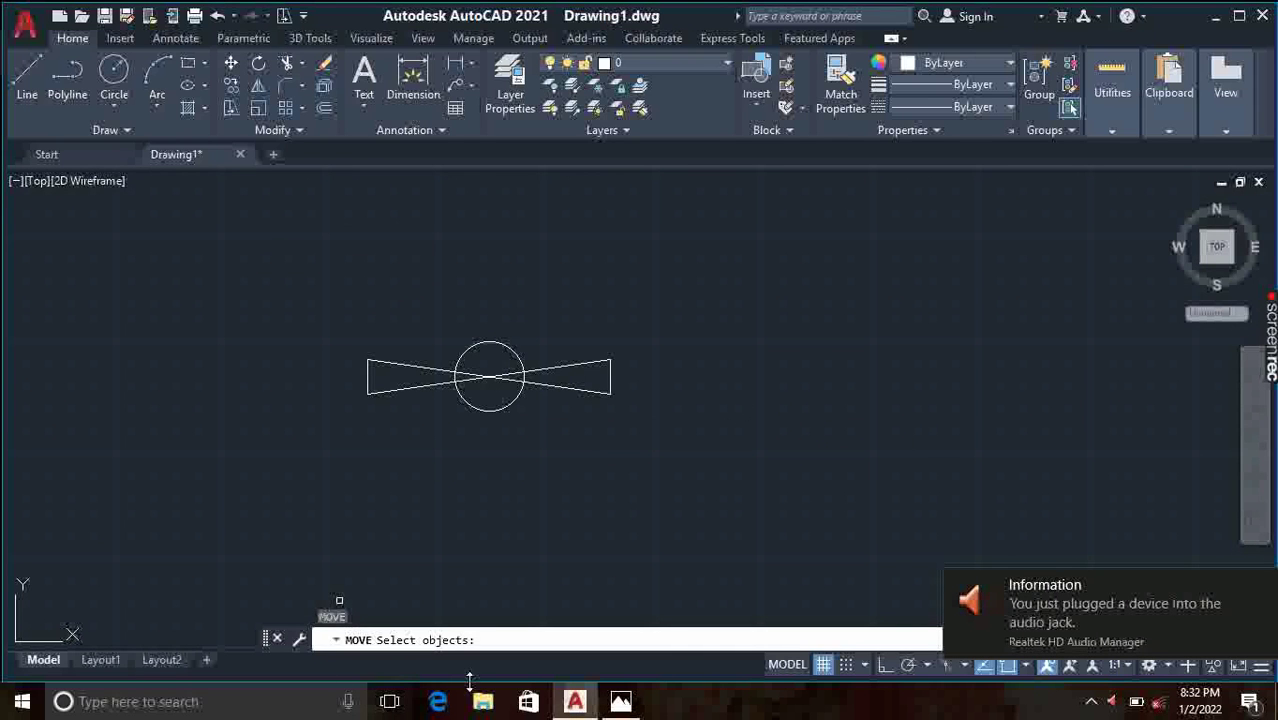
{"action": "left_click", "coordinate": [621, 702]}
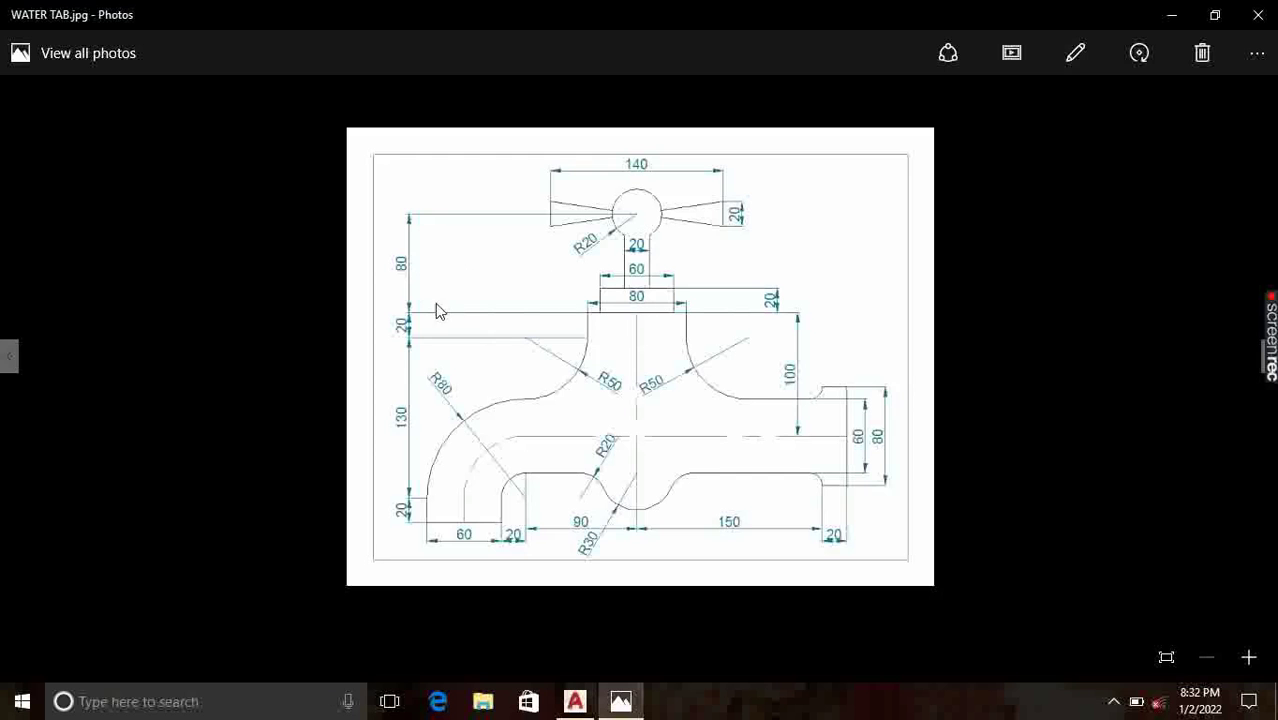
Step: With Ortho on, draw an 80-unit vertical stem line down from the hub circle's centre
{"action": "left_click", "coordinate": [575, 702]}
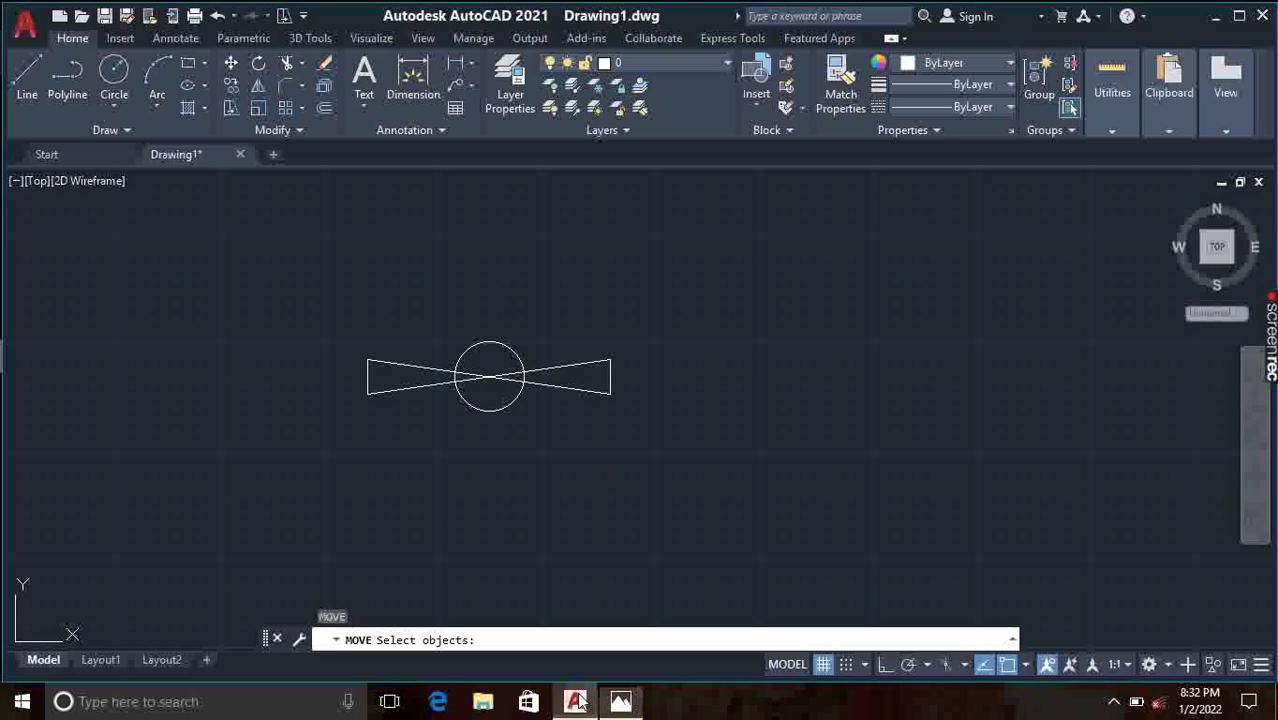
{"action": "left_click", "coordinate": [27, 78]}
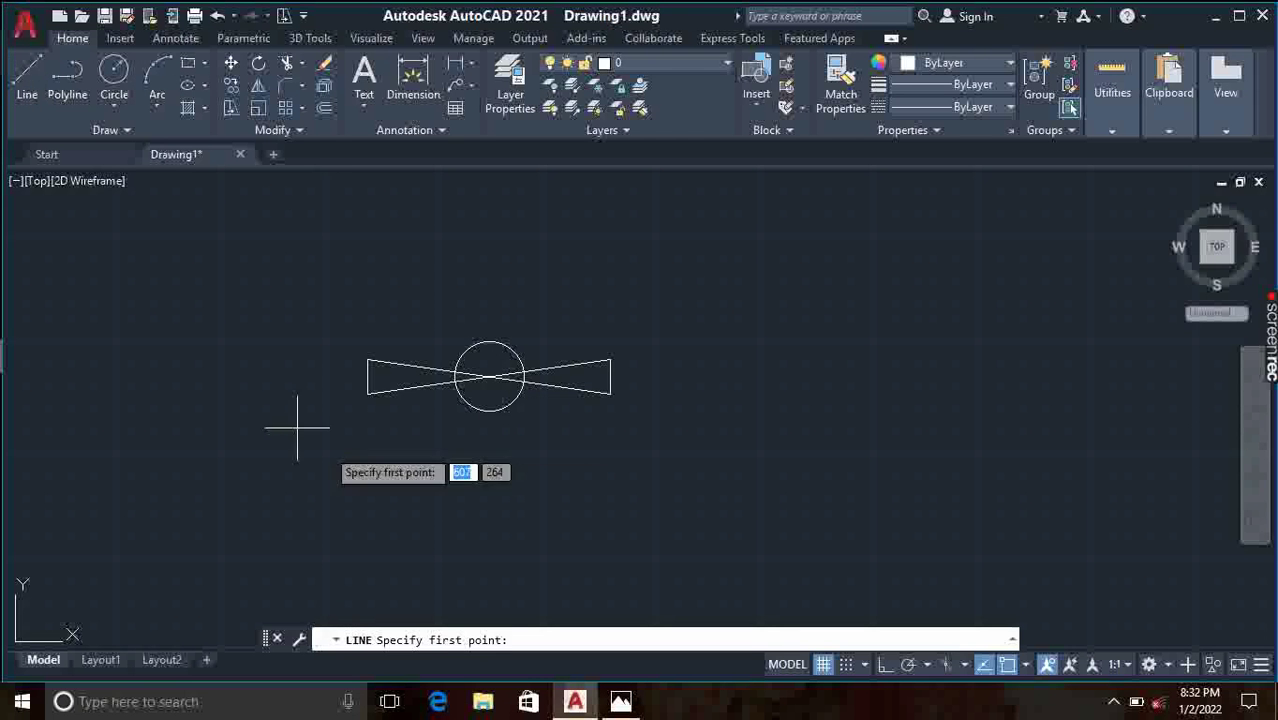
{"action": "left_click", "coordinate": [488, 376]}
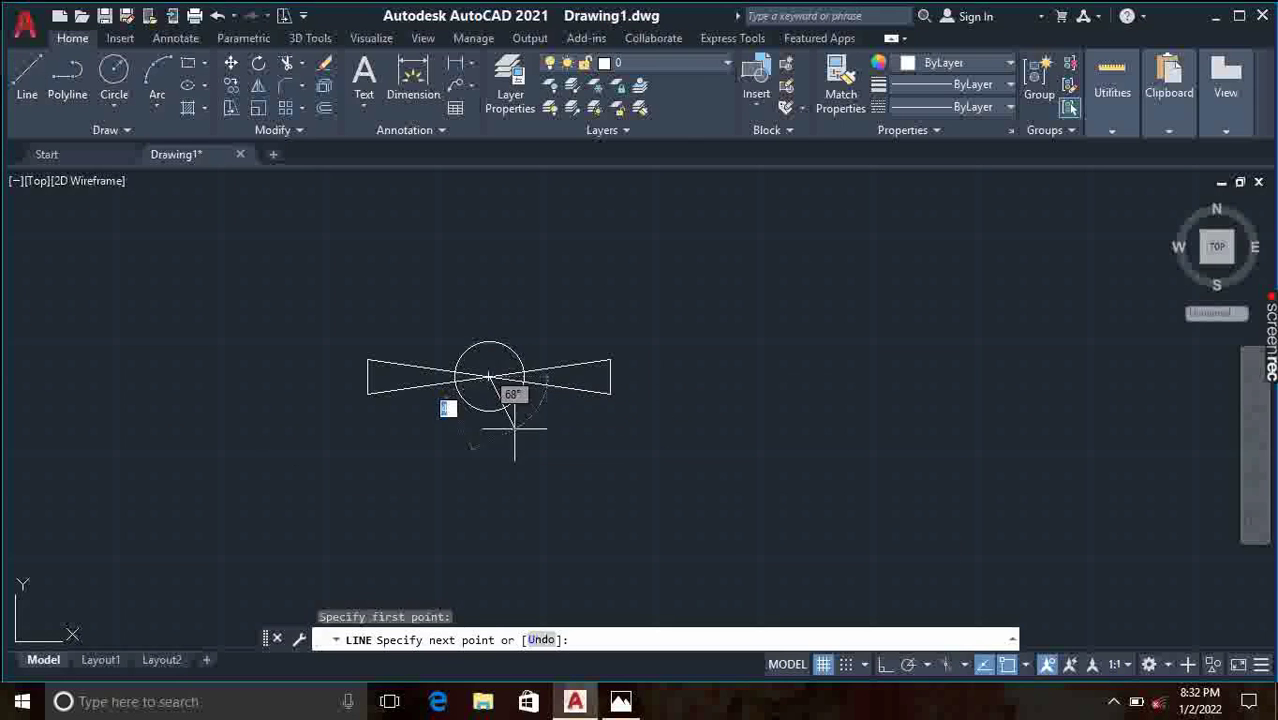
{"action": "left_click", "coordinate": [883, 667]}
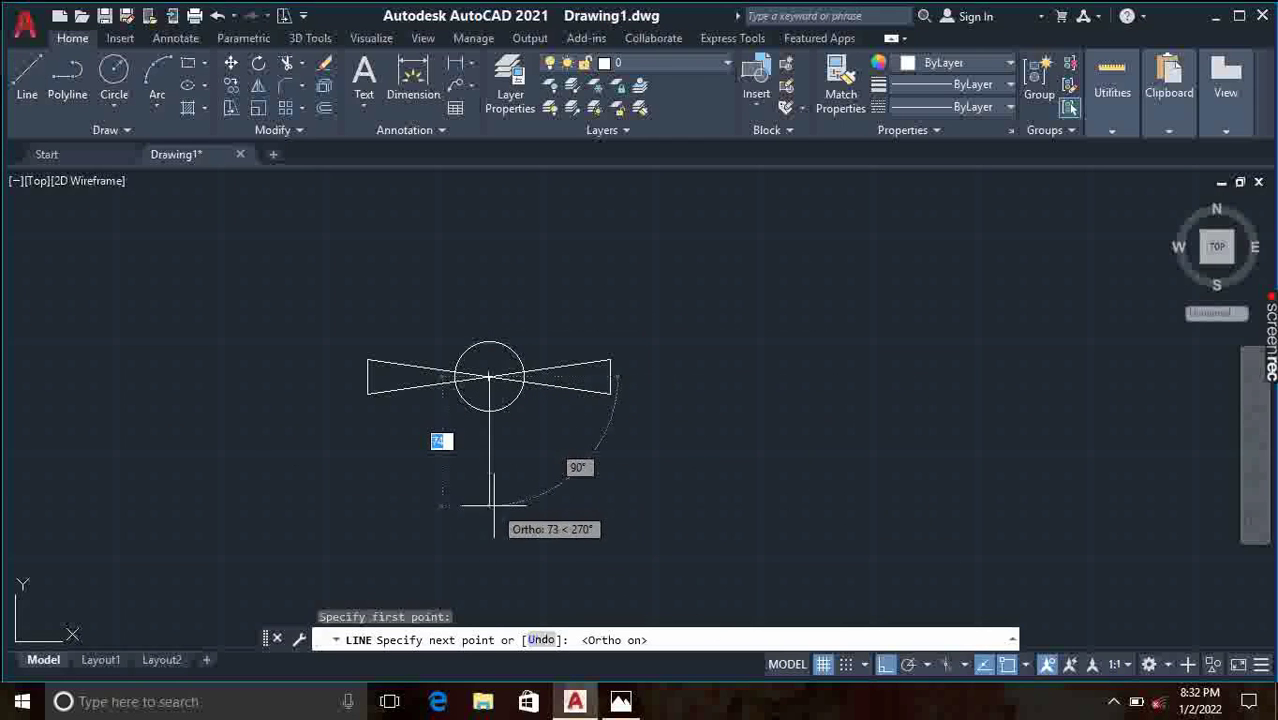
{"action": "type", "text": "80"}
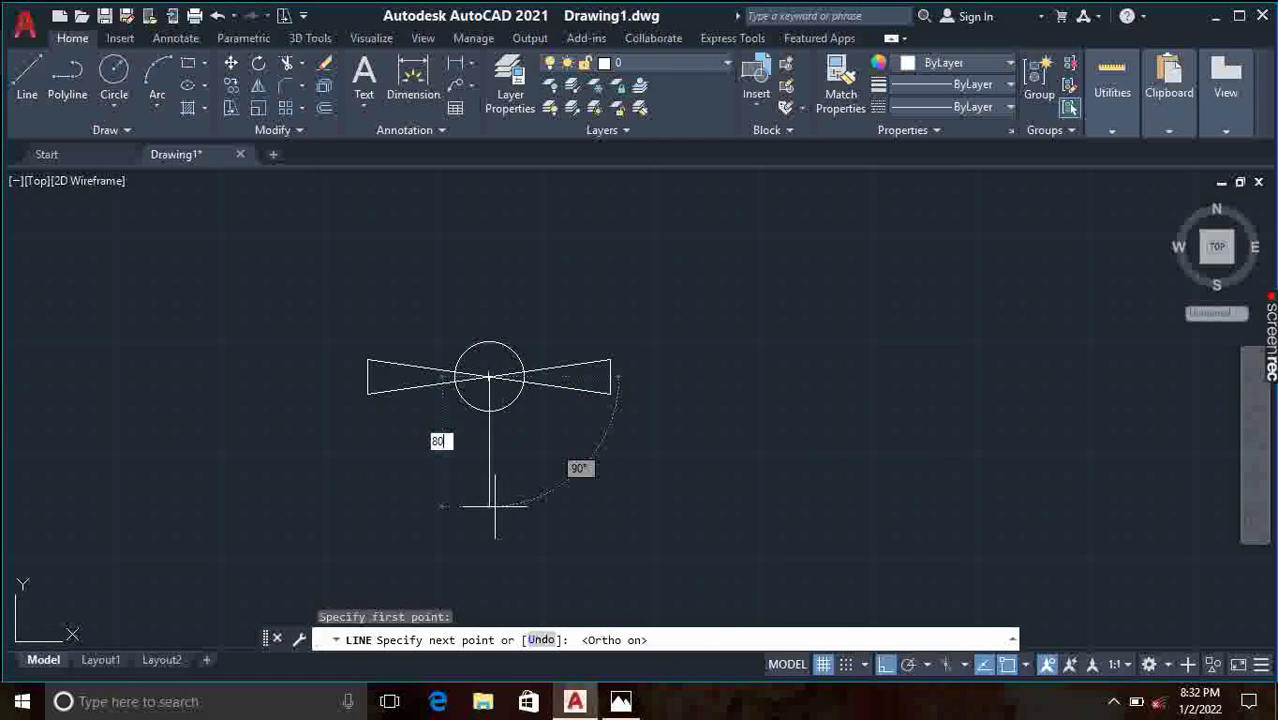
{"action": "key", "text": "Return"}
{"action": "key", "text": "Return"}
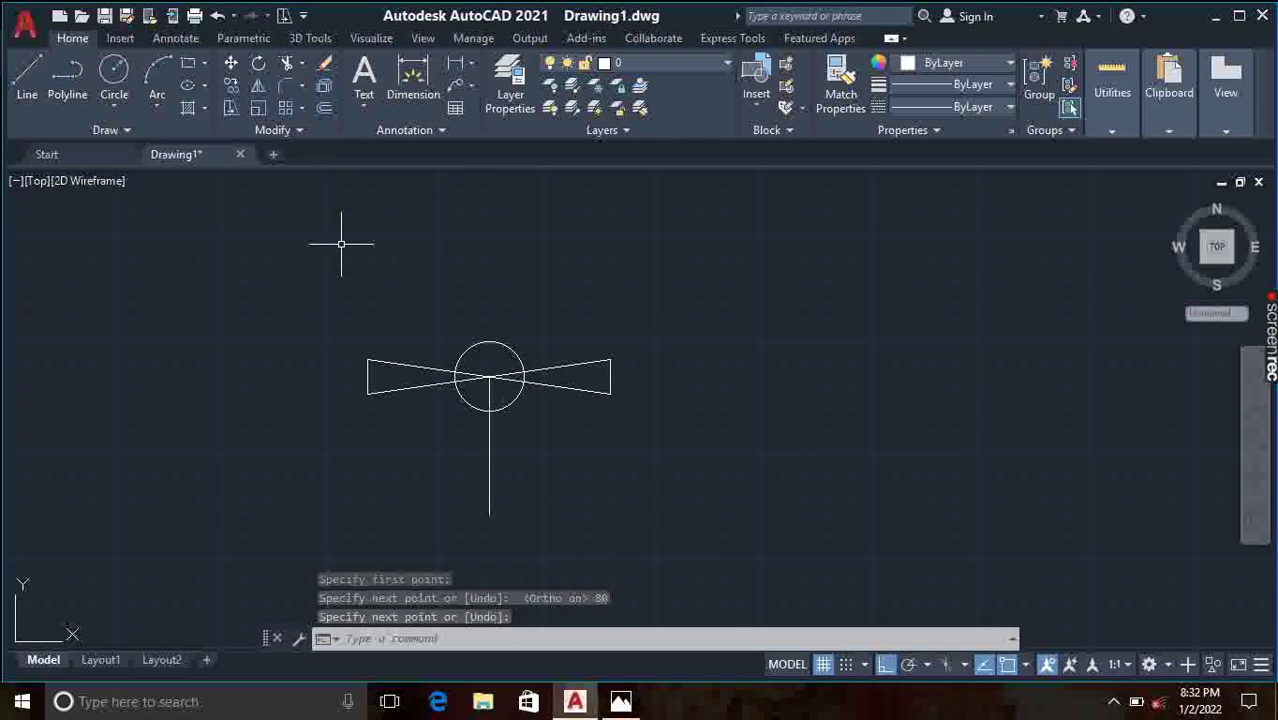
{"action": "type", "text": "o"}
{"action": "key", "text": "Return"}
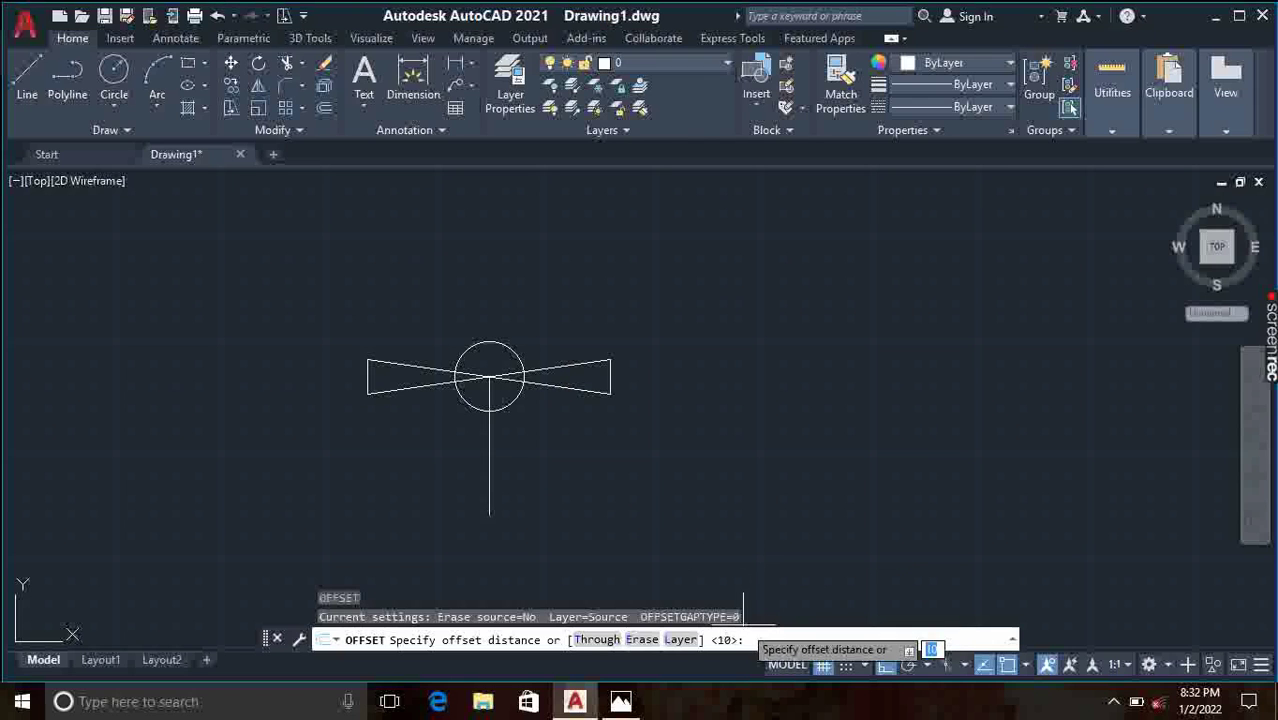
Step: Offset the vertical stem line 10 units to both the right and left
{"action": "type", "text": "1"}
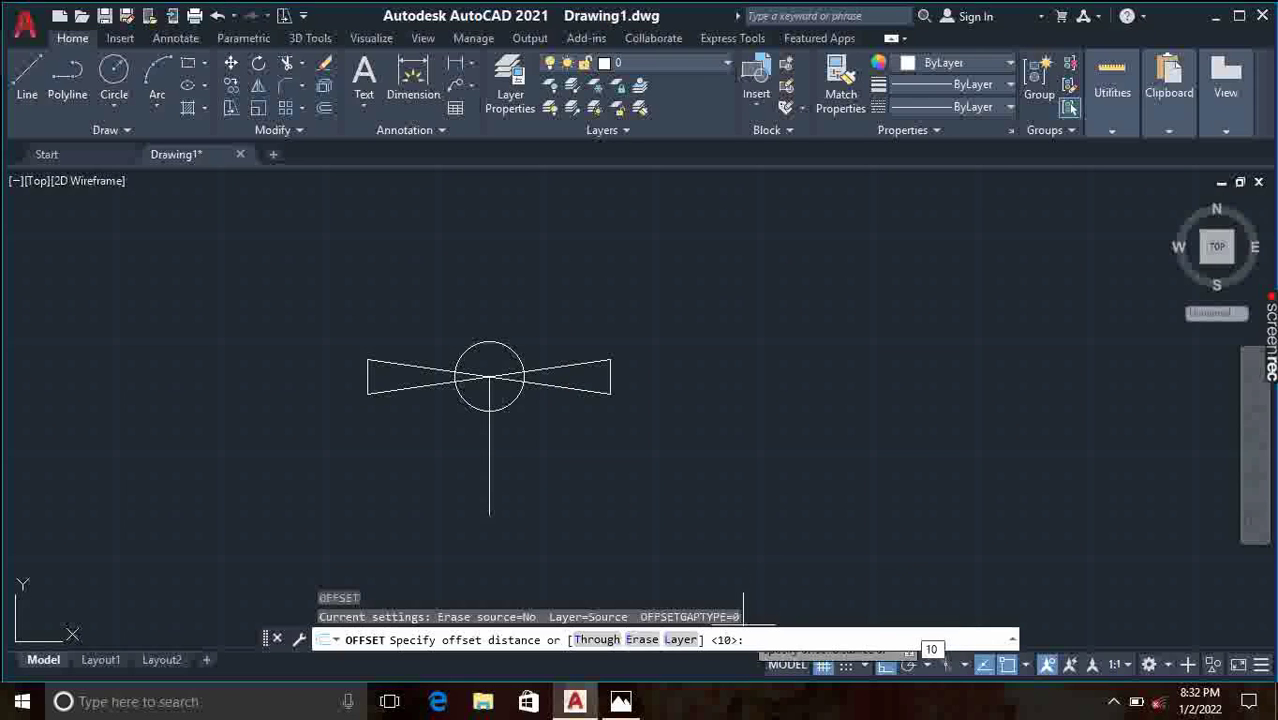
{"action": "key", "text": "Return"}
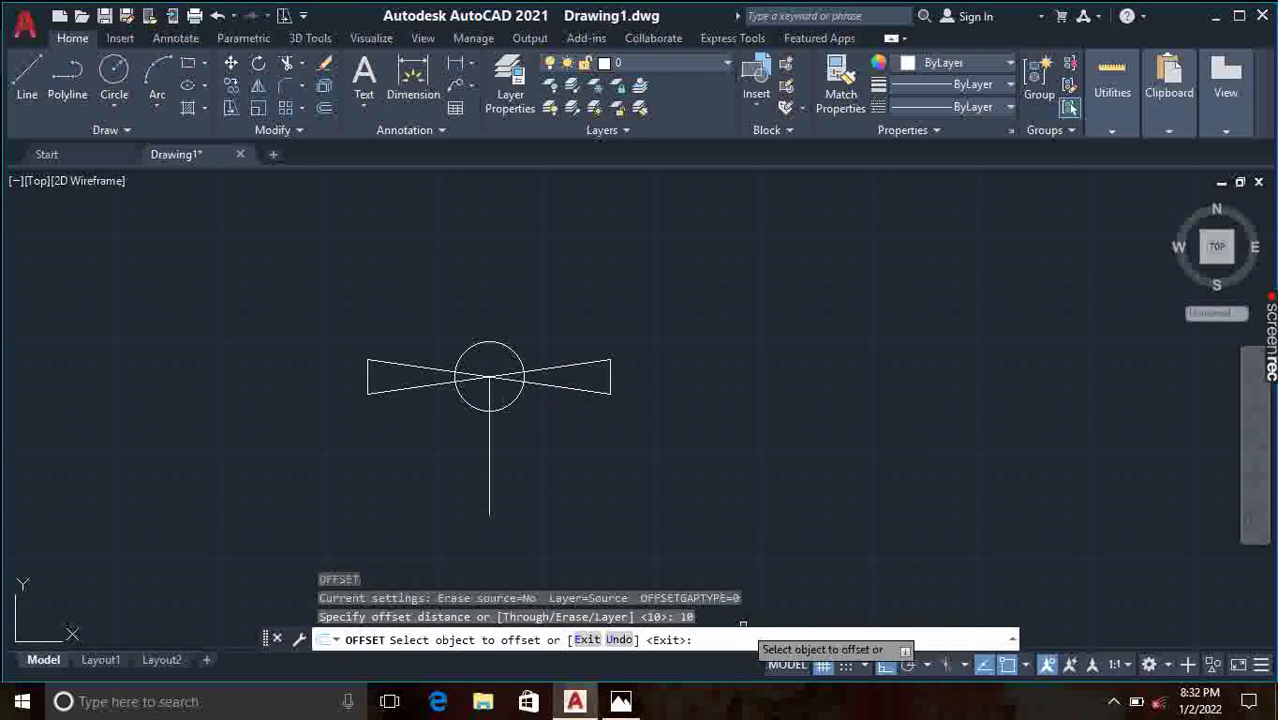
{"action": "left_click", "coordinate": [489, 462]}
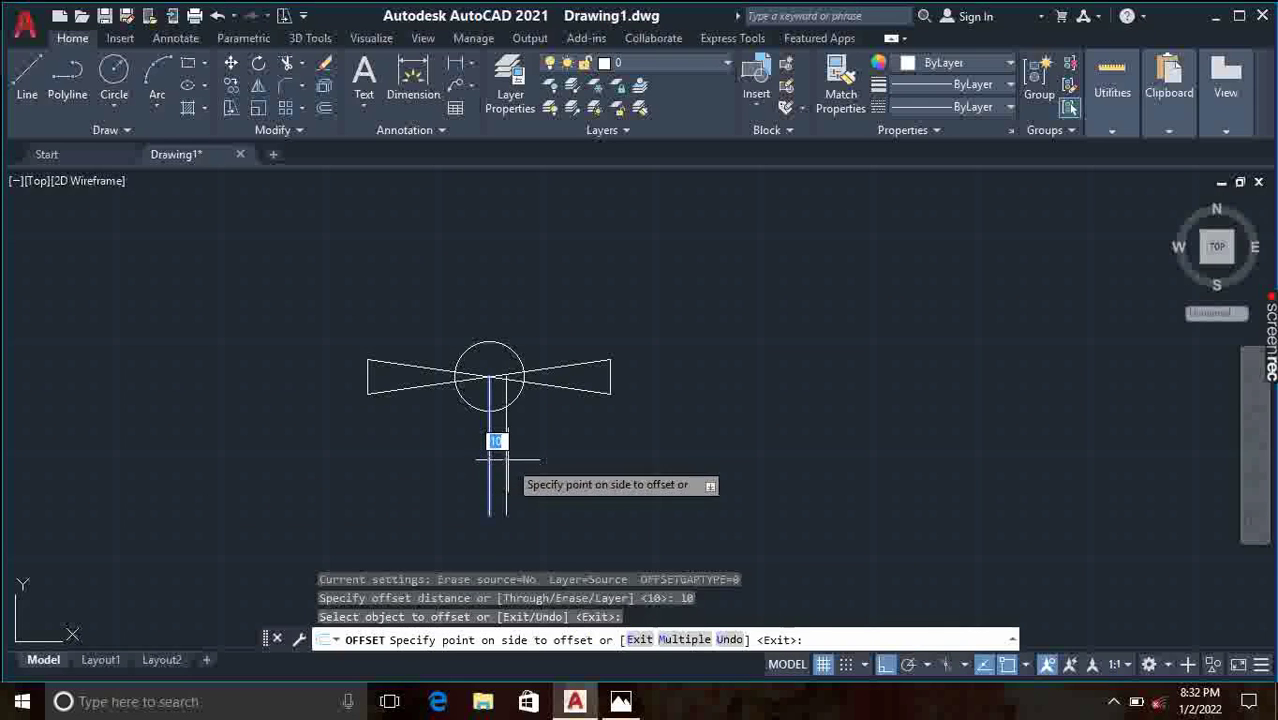
{"action": "left_click", "coordinate": [491, 460]}
{"action": "left_click", "coordinate": [490, 460]}
{"action": "left_click", "coordinate": [466, 456]}
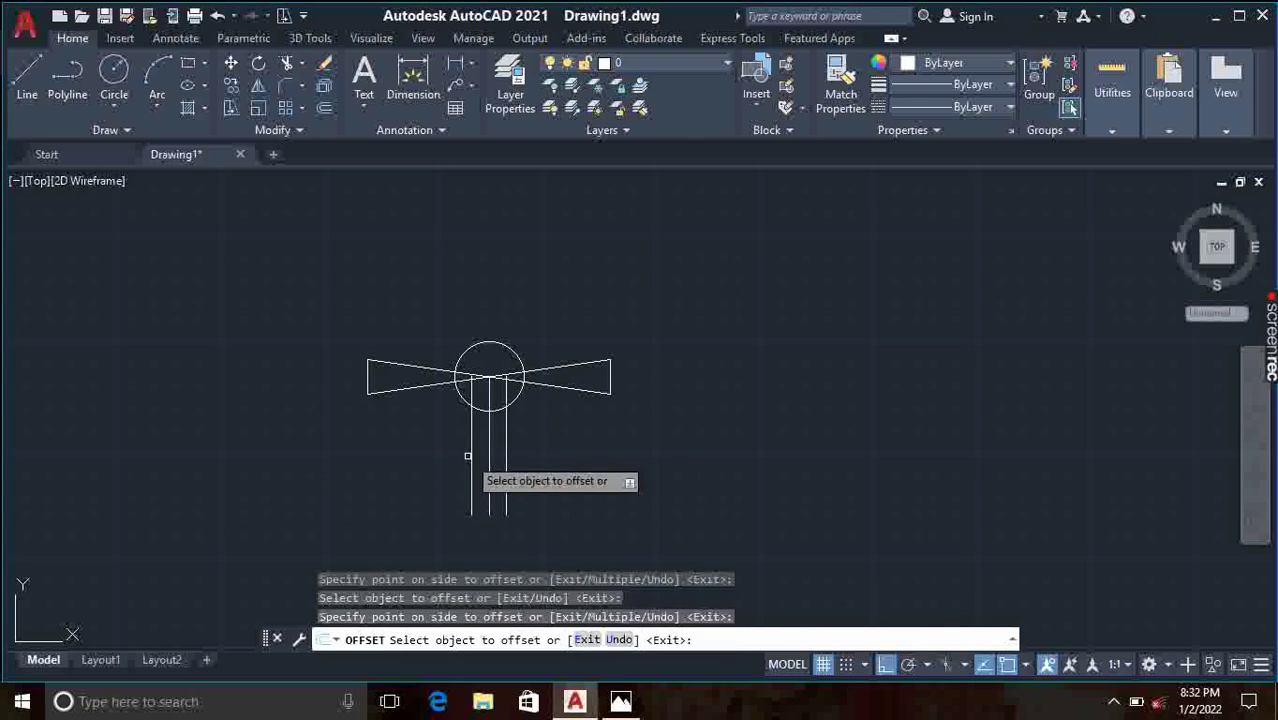
{"action": "key", "text": "Return"}
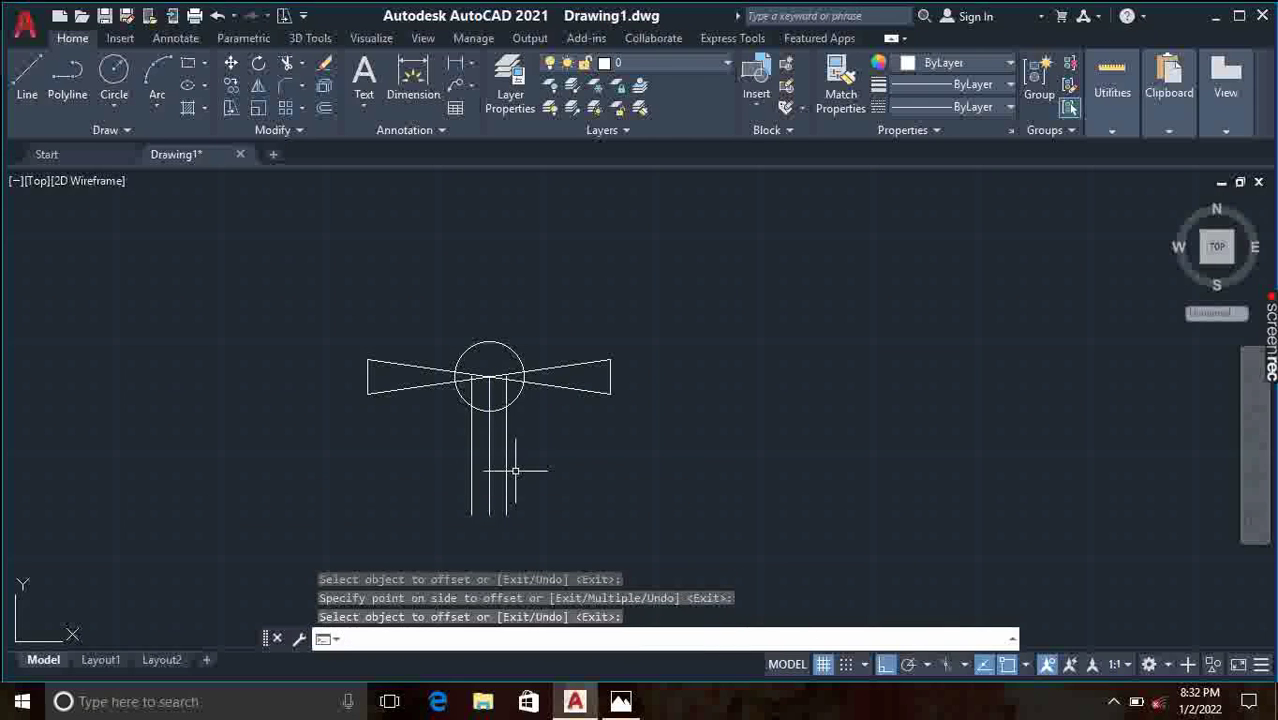
Step: Trim the stem lines back to the hub circle's edge, then bring up the reference image
{"action": "type", "text": "tr"}
{"action": "key", "text": "Return"}
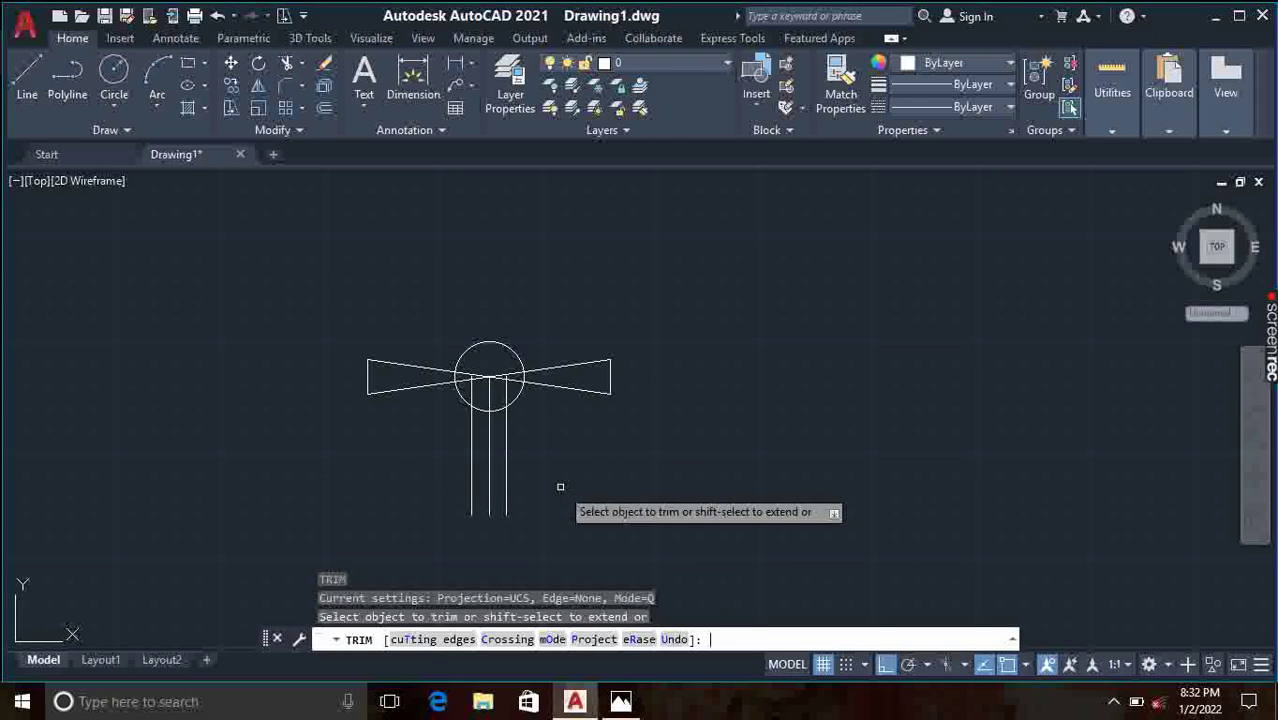
{"action": "scroll", "coordinate": [532, 400], "scroll_direction": "up", "scroll_amount": 5}
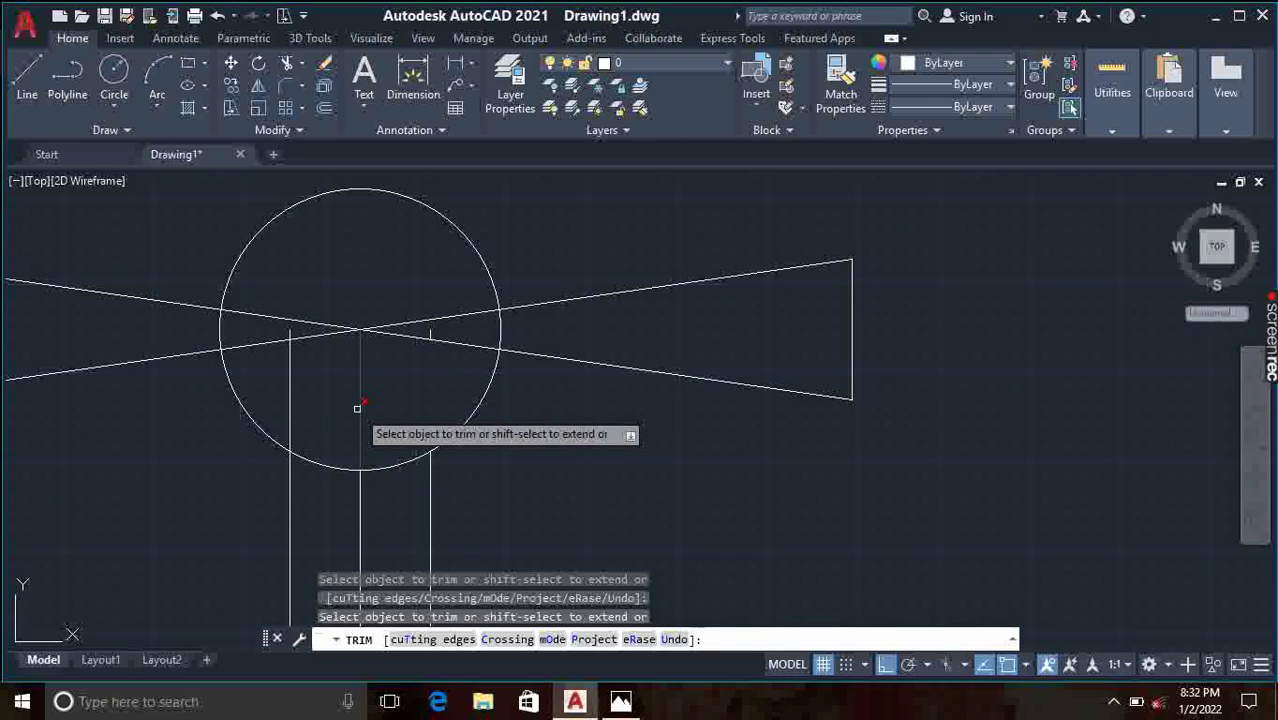
{"action": "left_click_drag", "start_coordinate": [360, 409], "coordinate": [290, 400]}
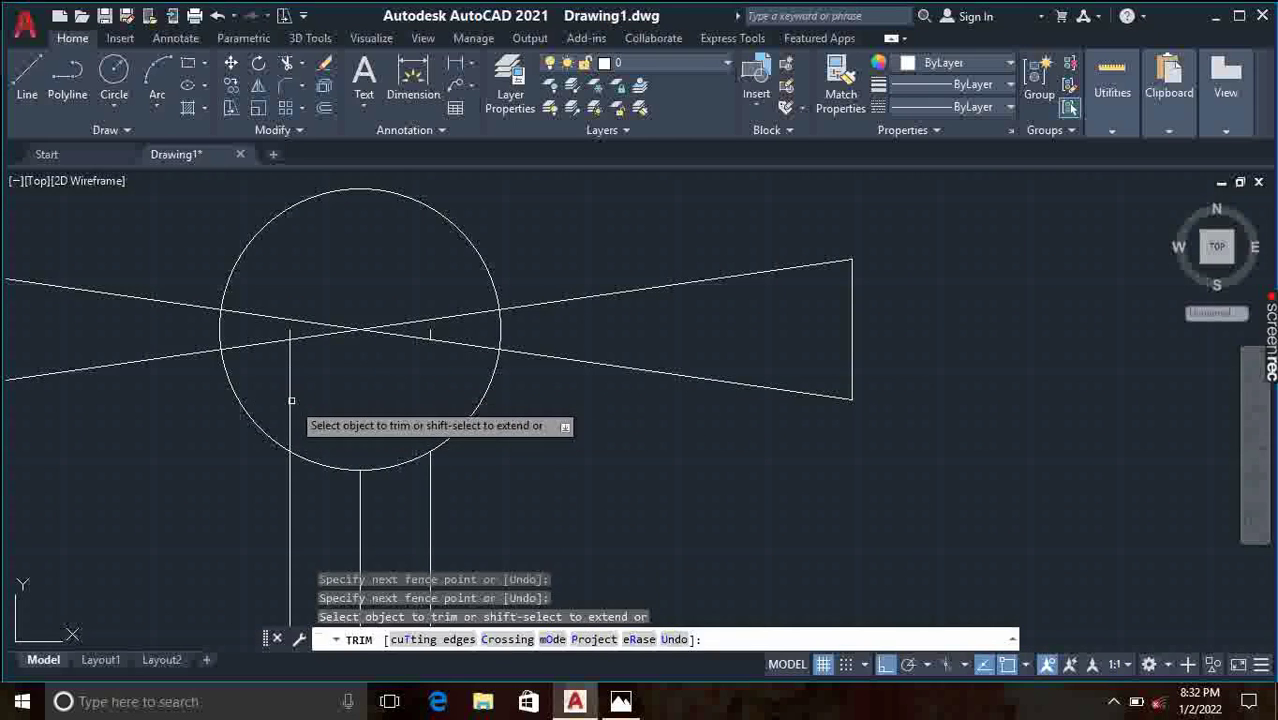
{"action": "scroll", "coordinate": [430, 336], "scroll_direction": "up", "scroll_amount": 5}
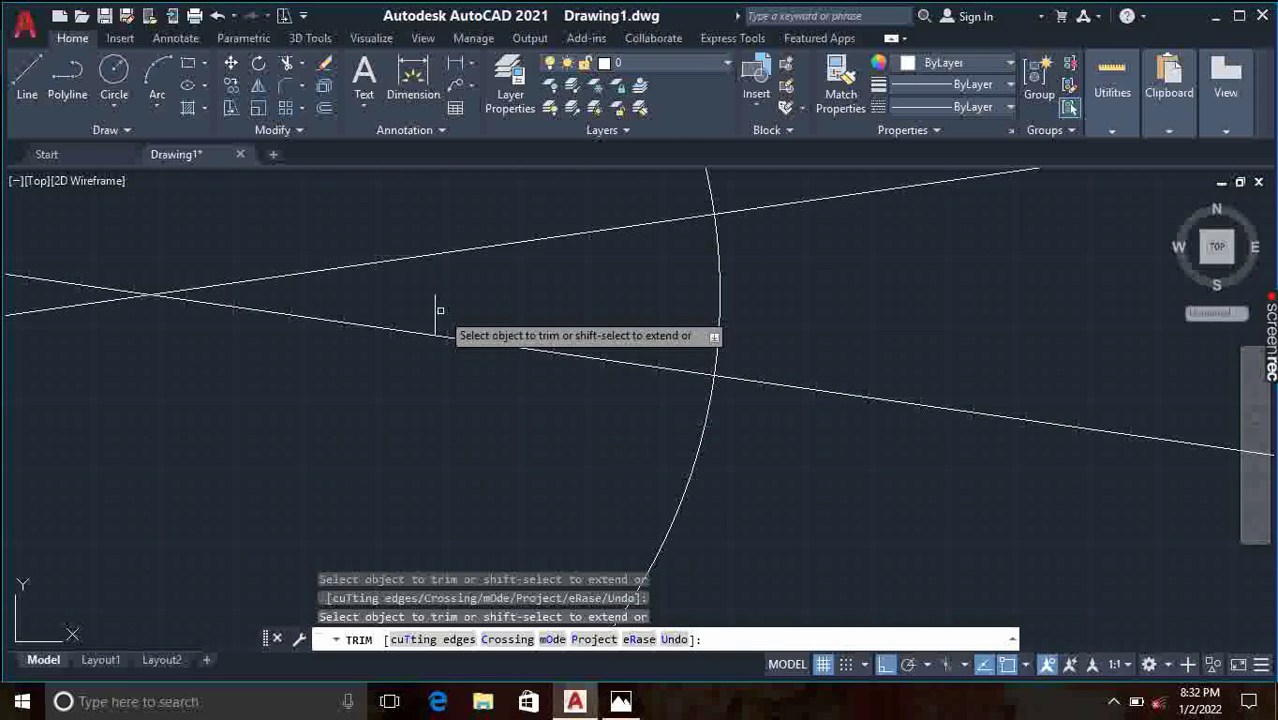
{"action": "scroll", "coordinate": [190, 367], "scroll_direction": "down", "scroll_amount": 5}
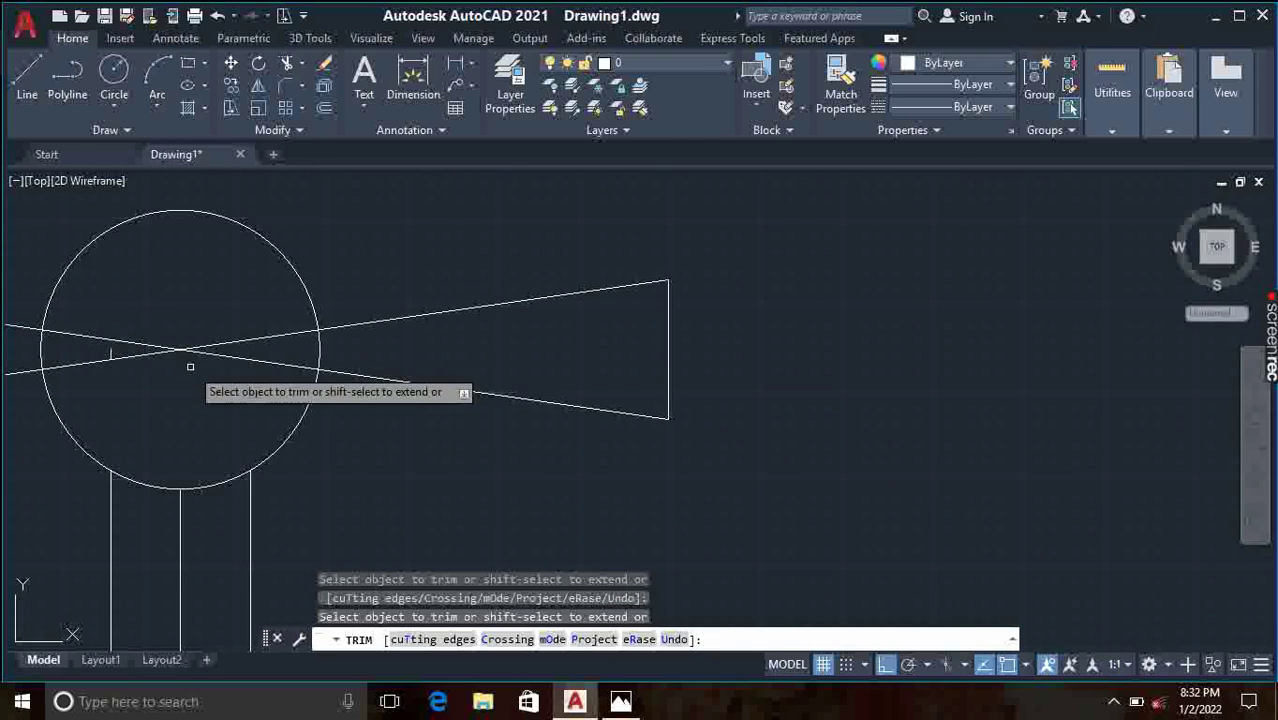
{"action": "left_click", "coordinate": [110, 354]}
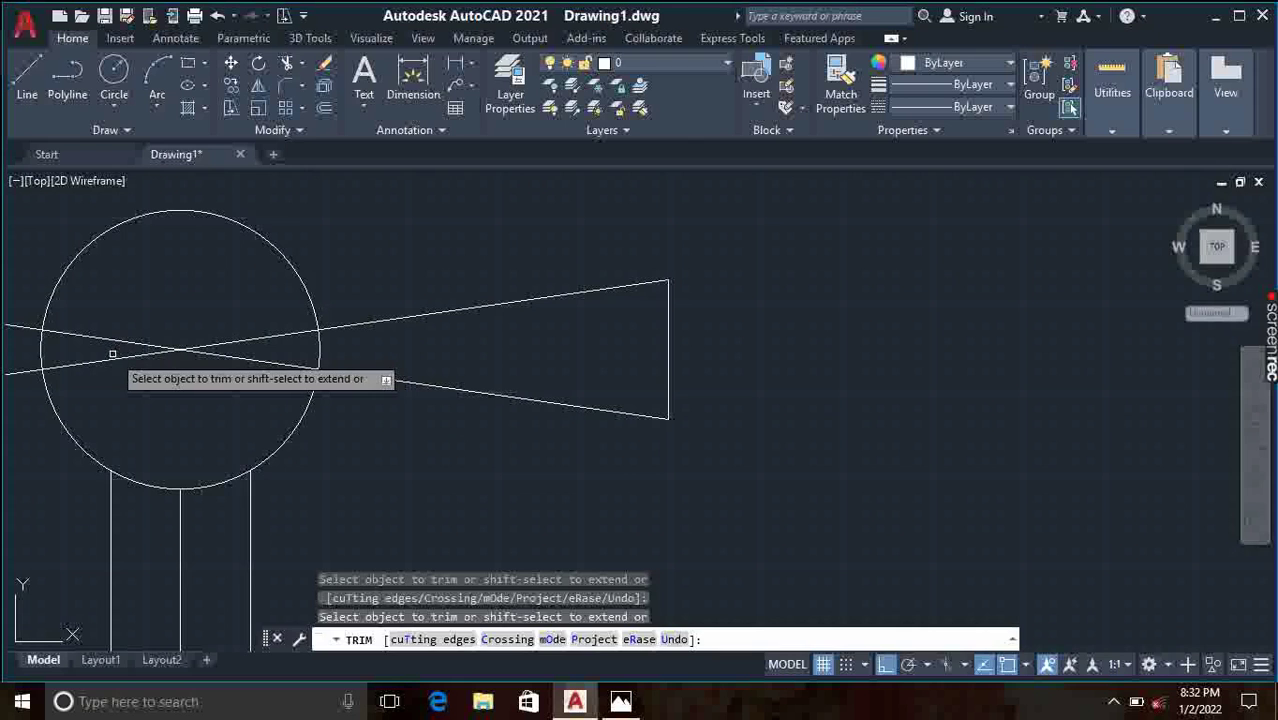
{"action": "key", "text": "Return"}
{"action": "scroll", "coordinate": [251, 490], "scroll_direction": "down", "scroll_amount": 5}
{"action": "mouse_move", "coordinate": [251, 490]}
{"action": "middle_mouse_down"}
{"action": "mouse_move", "coordinate": [342, 510]}
{"action": "mouse_move", "coordinate": [467, 290]}
{"action": "middle_mouse_up"}
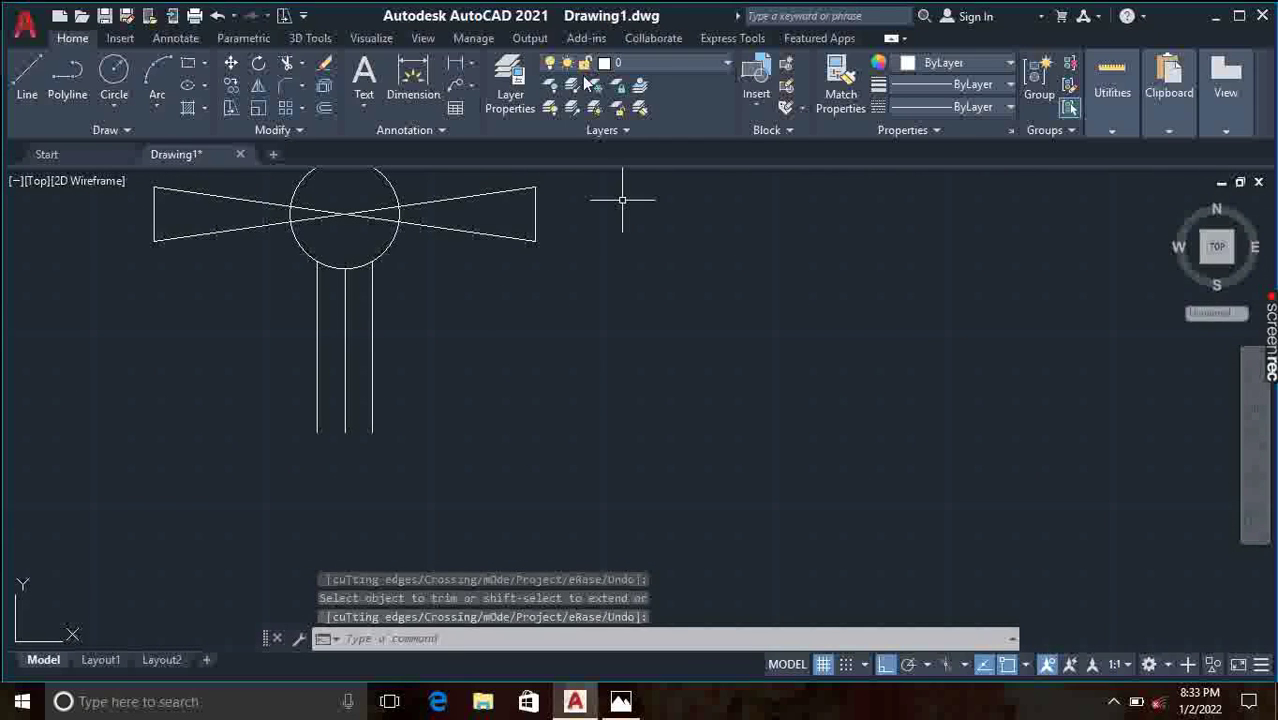
{"action": "left_click", "coordinate": [620, 701]}
{"action": "mouse_move", "coordinate": [636, 311]}
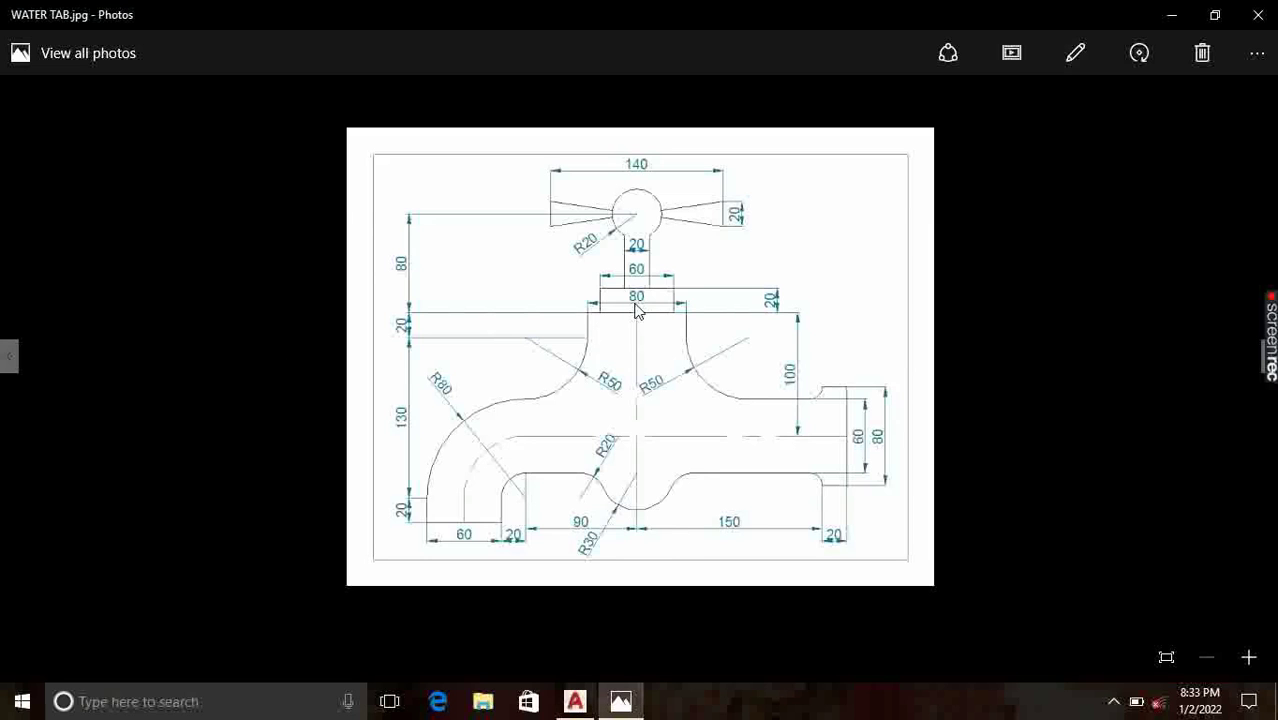
Step: Return from the WATER TAB.jpg reference to the AutoCAD drawing
{"action": "left_click", "coordinate": [575, 701]}
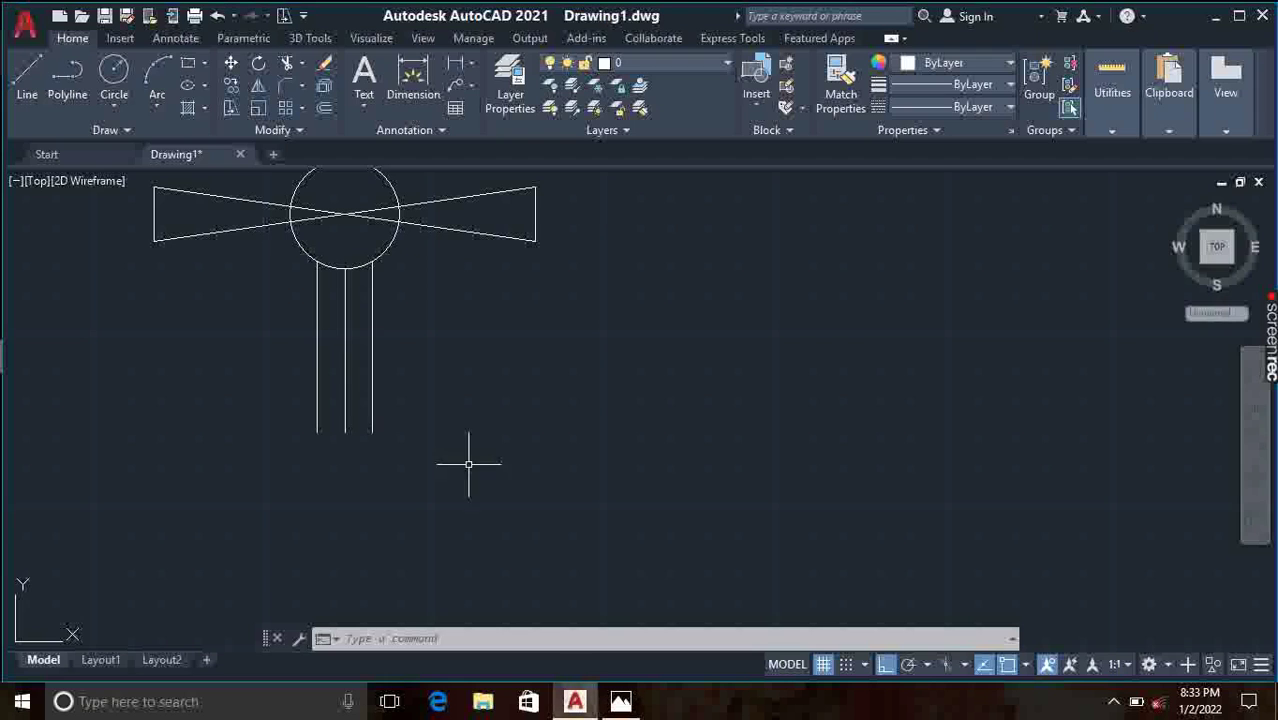
Step: Draw a 60 by 20 base rectangle below the stem
{"action": "left_click", "coordinate": [190, 66]}
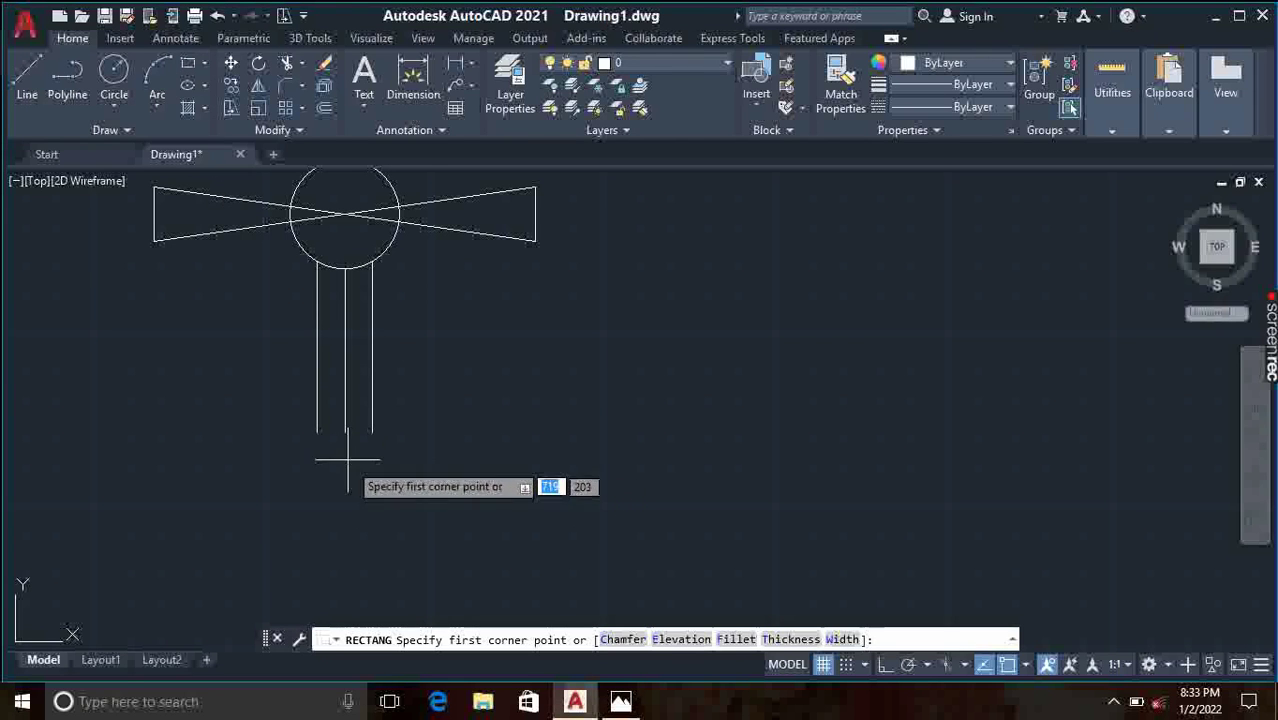
{"action": "left_click", "coordinate": [269, 441]}
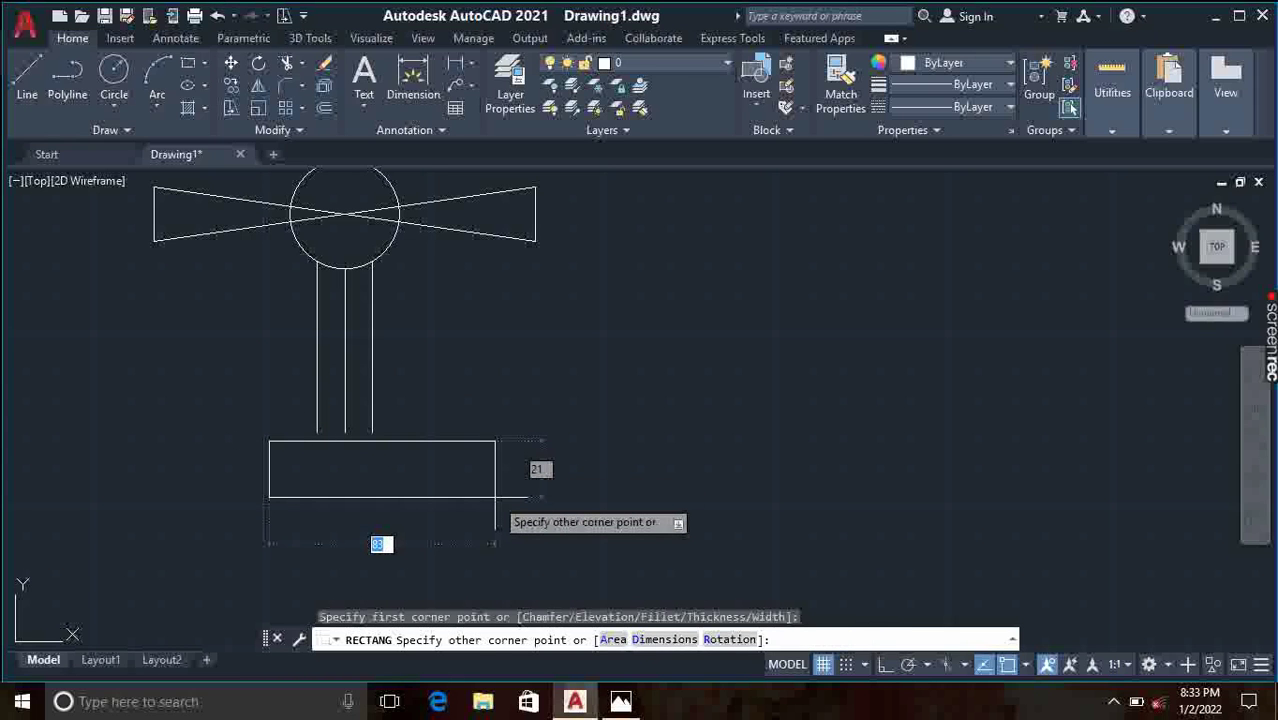
{"action": "type", "text": "60"}
{"action": "key", "text": "Tab"}
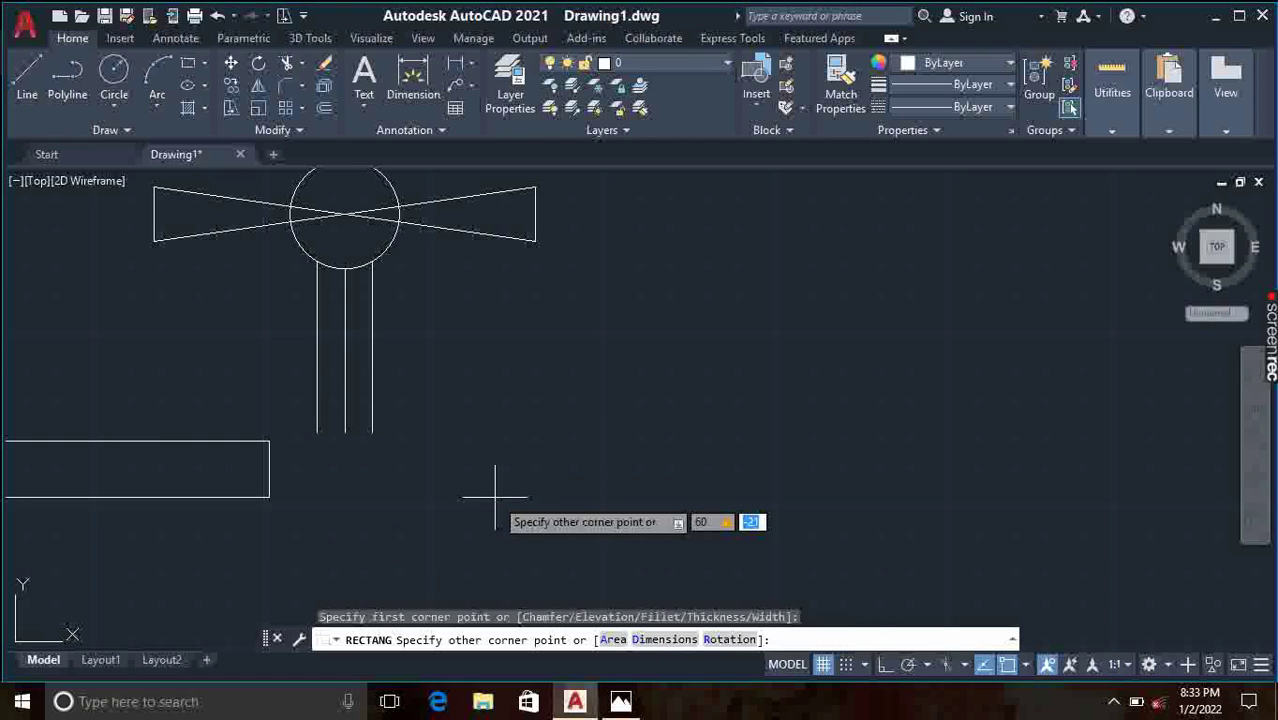
{"action": "key", "text": "Return"}
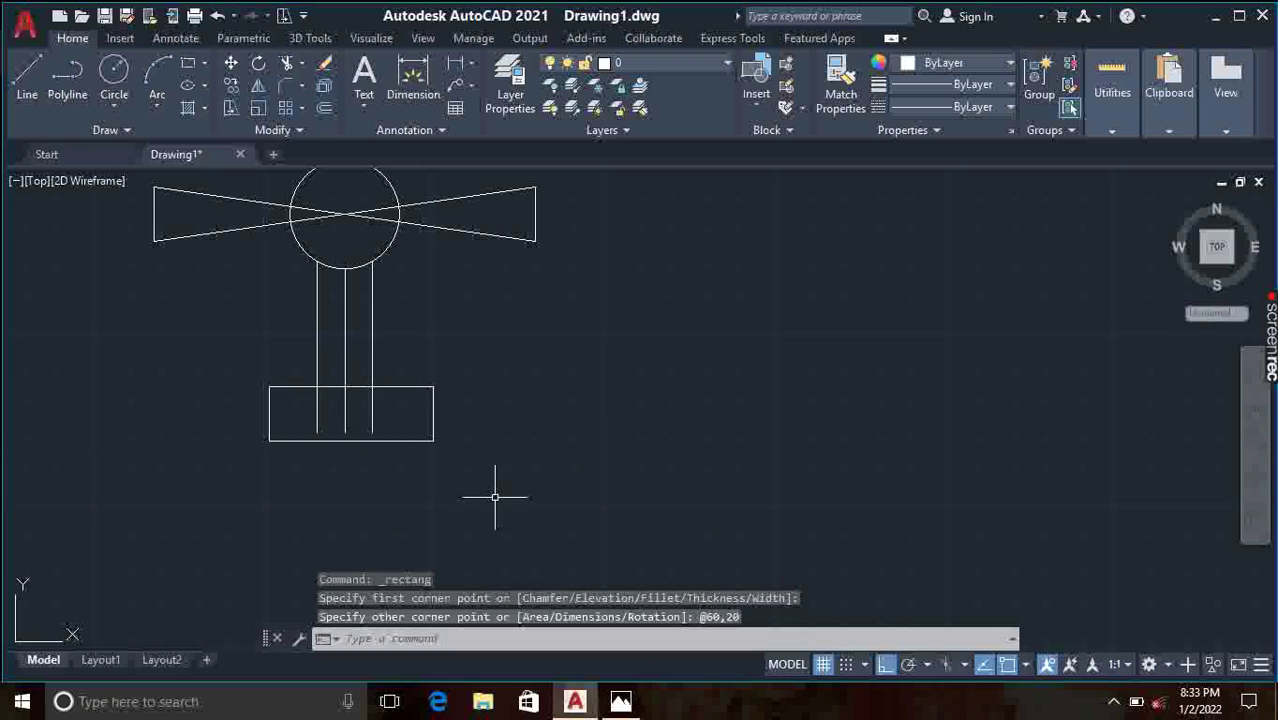
Step: Move the base box so its top midpoint snaps to the neck's bottom midpoint
{"action": "left_click", "coordinate": [231, 63]}
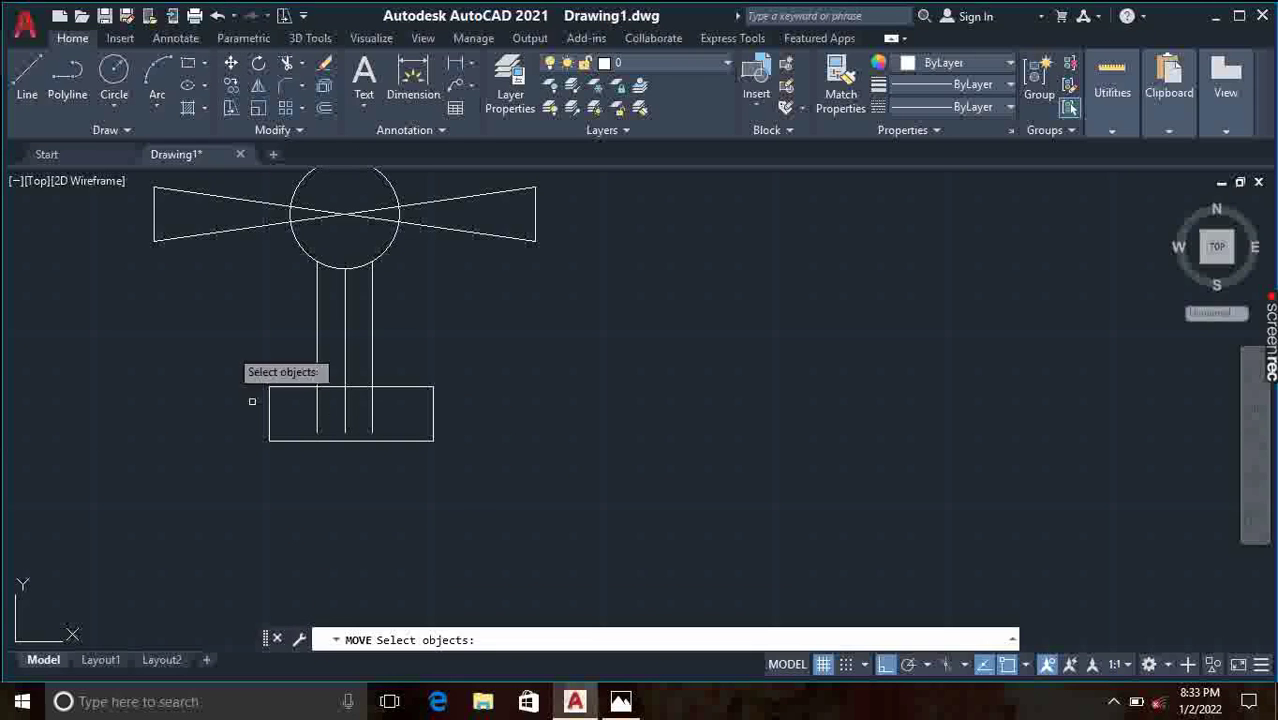
{"action": "left_click", "coordinate": [420, 387]}
{"action": "key", "text": "Return"}
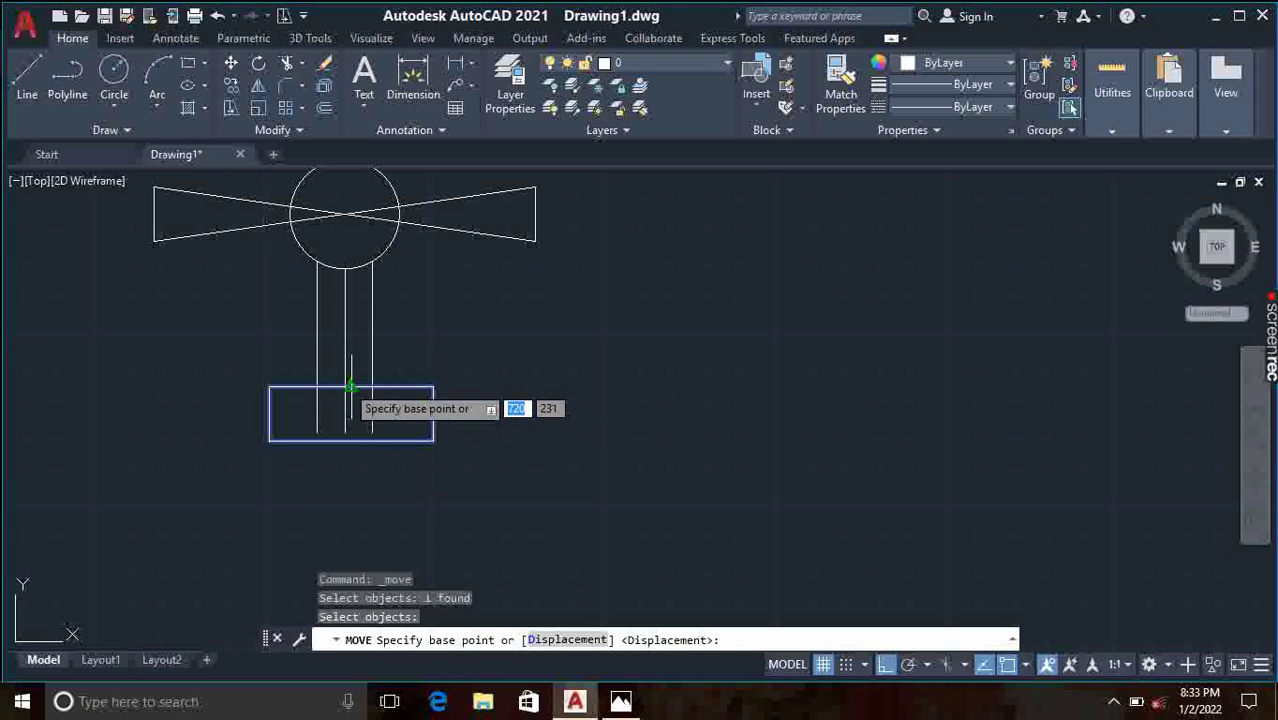
{"action": "left_click", "coordinate": [350, 387]}
{"action": "scroll", "coordinate": [350, 425], "scroll_direction": "up", "scroll_amount": 5}
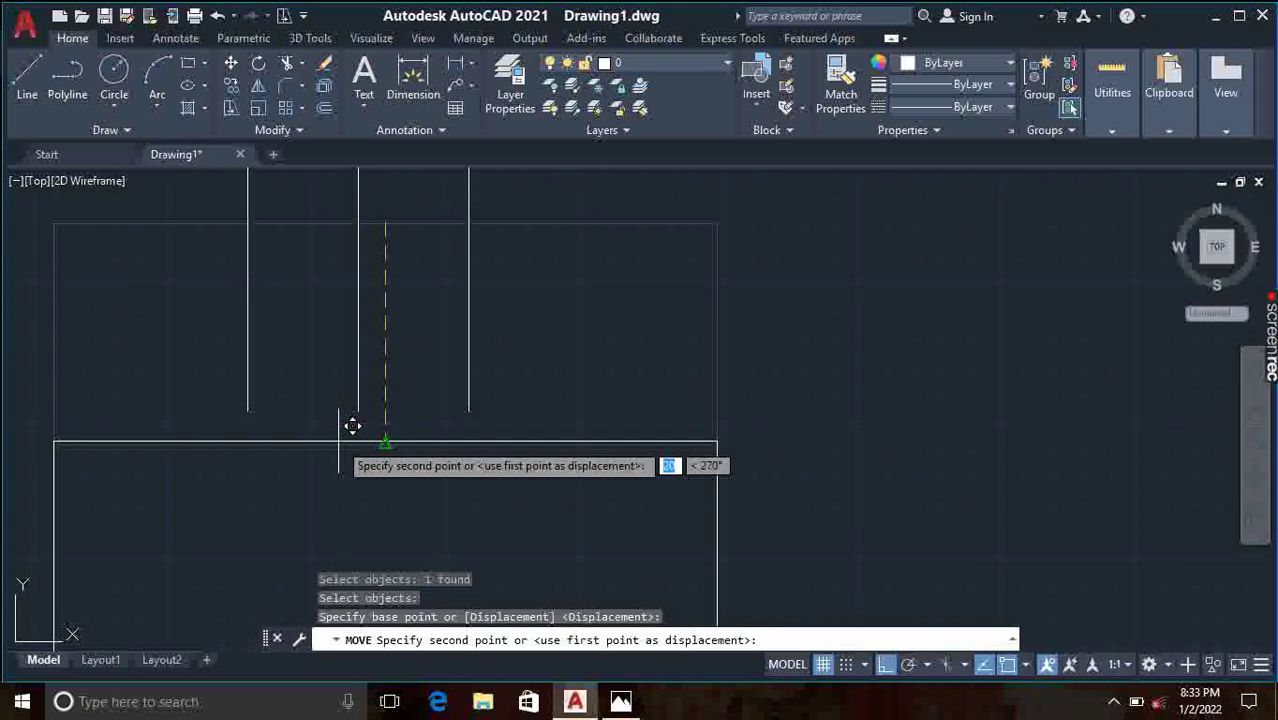
{"action": "left_click", "coordinate": [886, 665]}
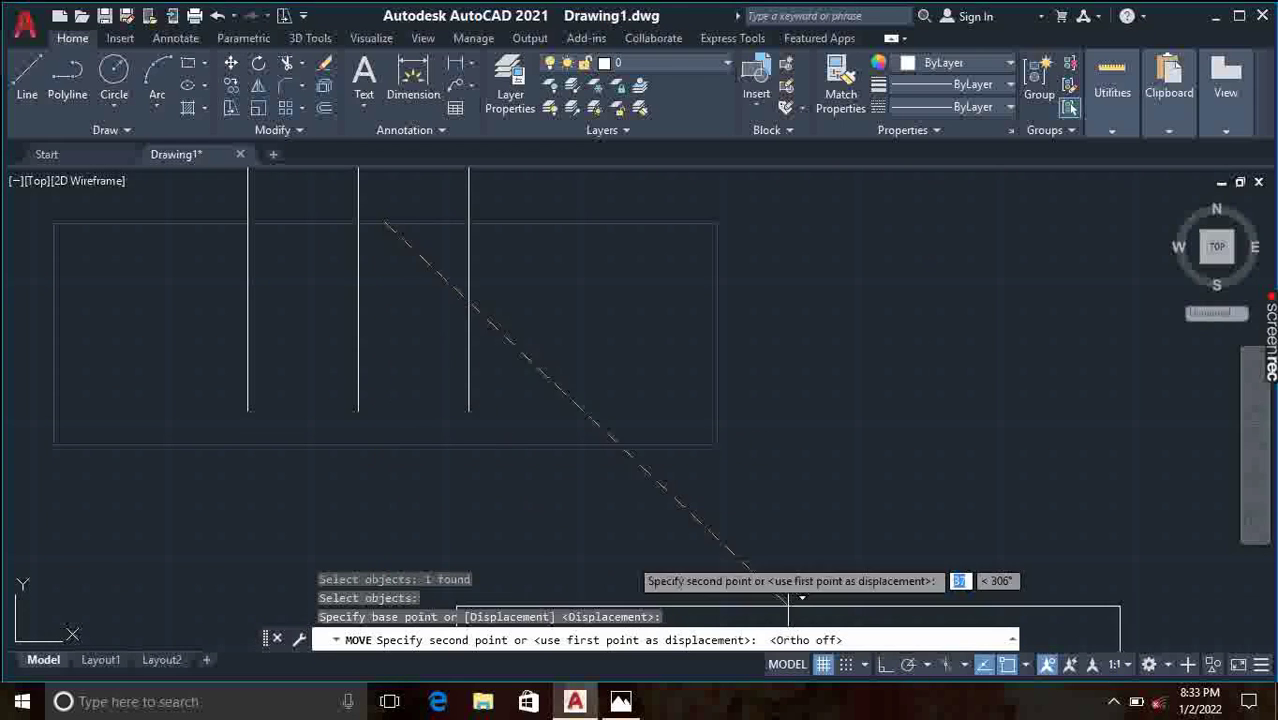
{"action": "left_click", "coordinate": [358, 412]}
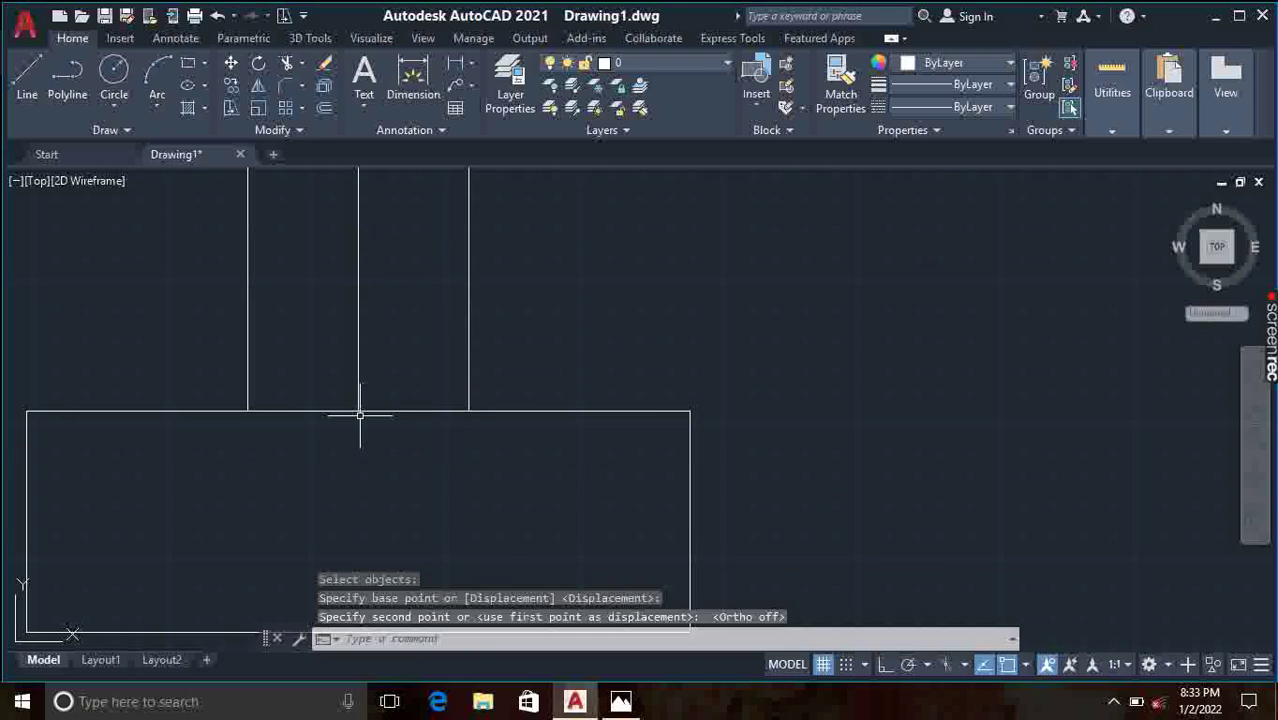
{"action": "key", "text": "Return"}
{"action": "scroll", "coordinate": [357, 412], "scroll_direction": "down", "scroll_amount": 7}
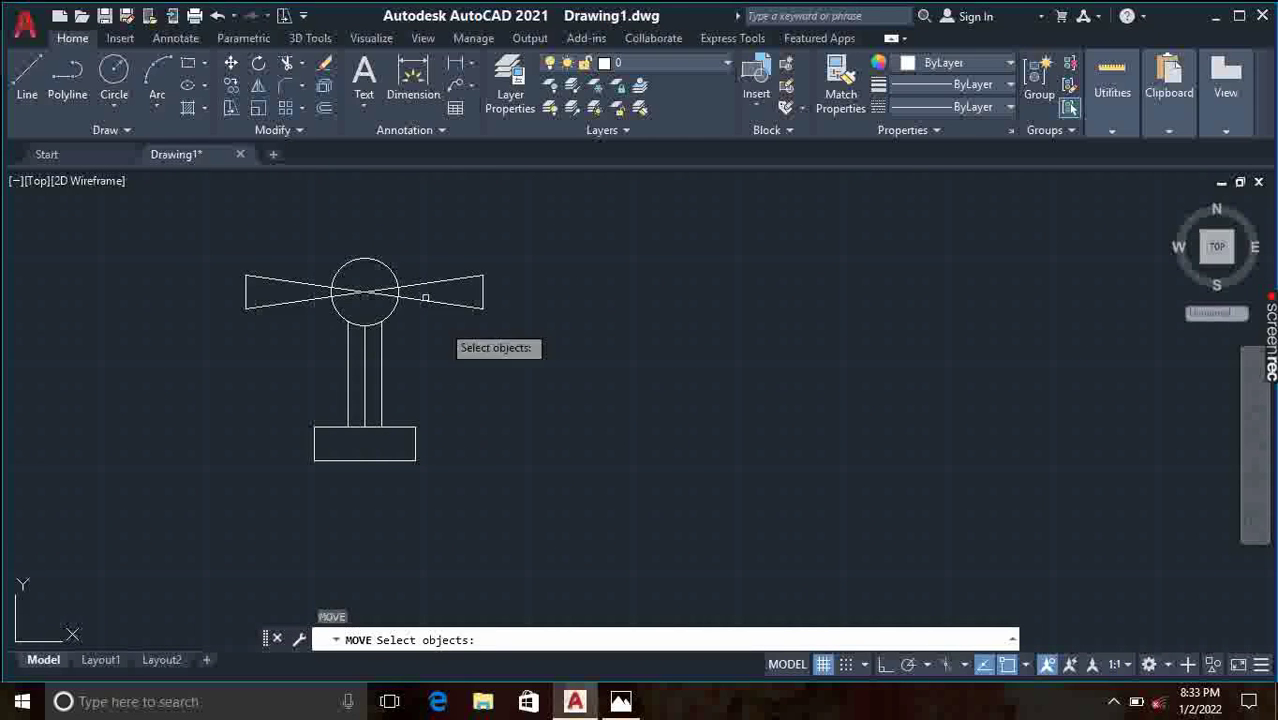
{"action": "key", "text": "Escape"}
Step: Draw an 80 by 20 rectangle, undoing the first wrongly sized attempt
{"action": "left_click", "coordinate": [185, 66]}
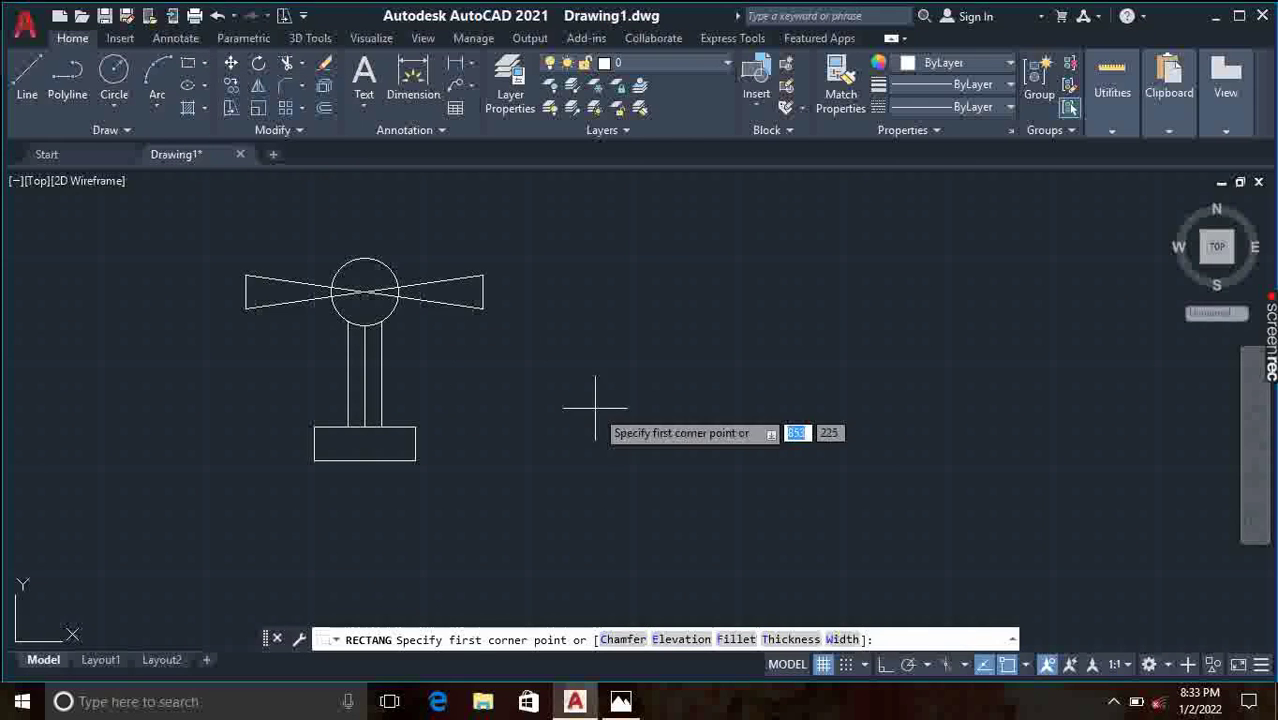
{"action": "left_click", "coordinate": [572, 459]}
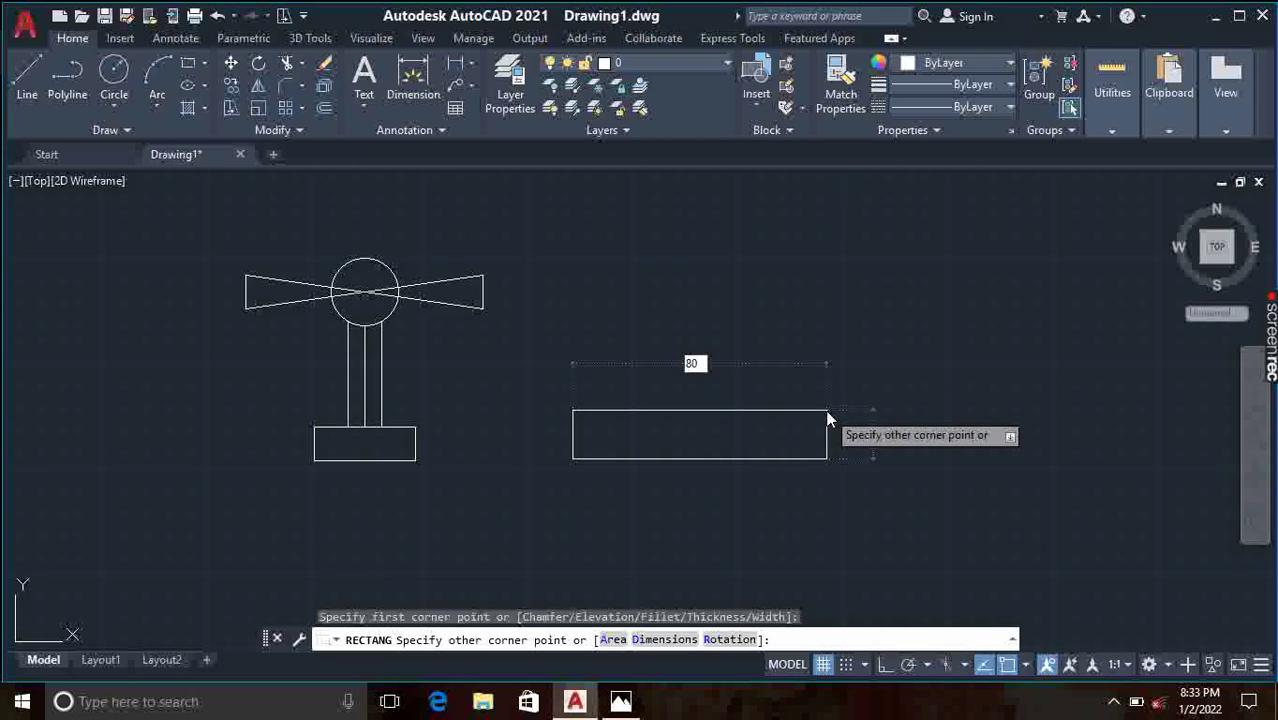
{"action": "key", "text": "Return"}
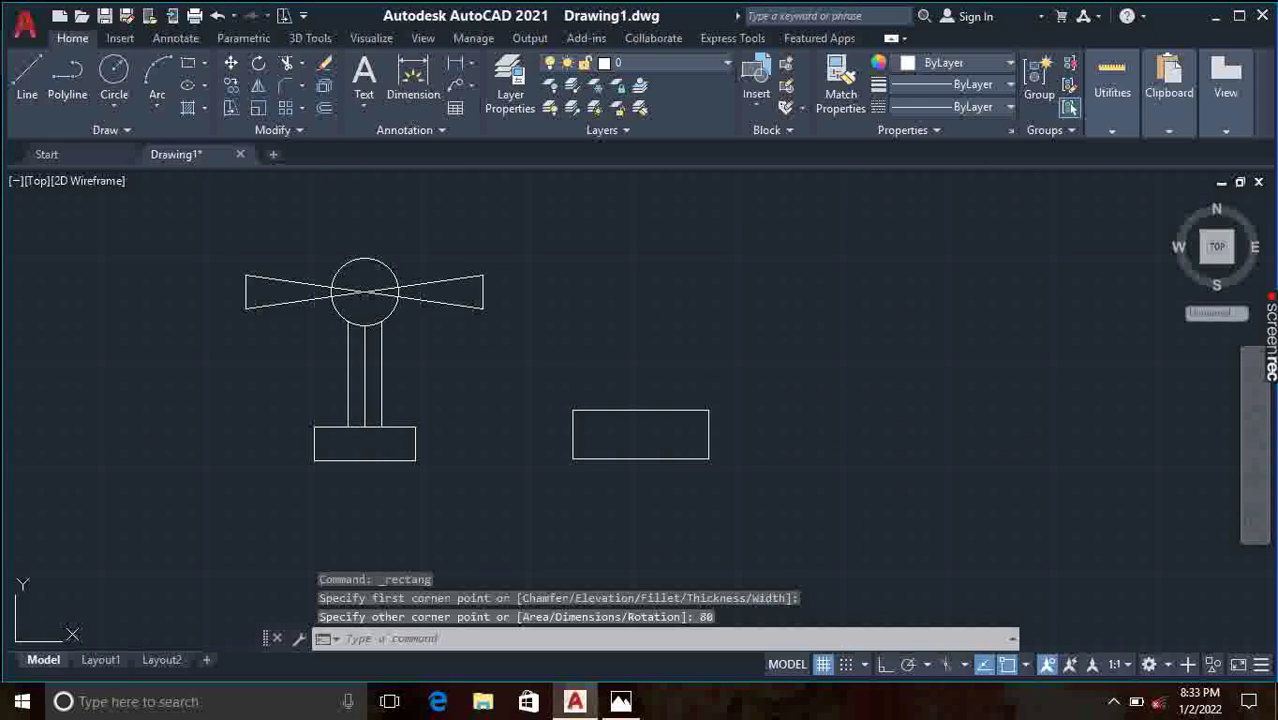
{"action": "key", "text": "ctrl+z"}
{"action": "left_click", "coordinate": [187, 66]}
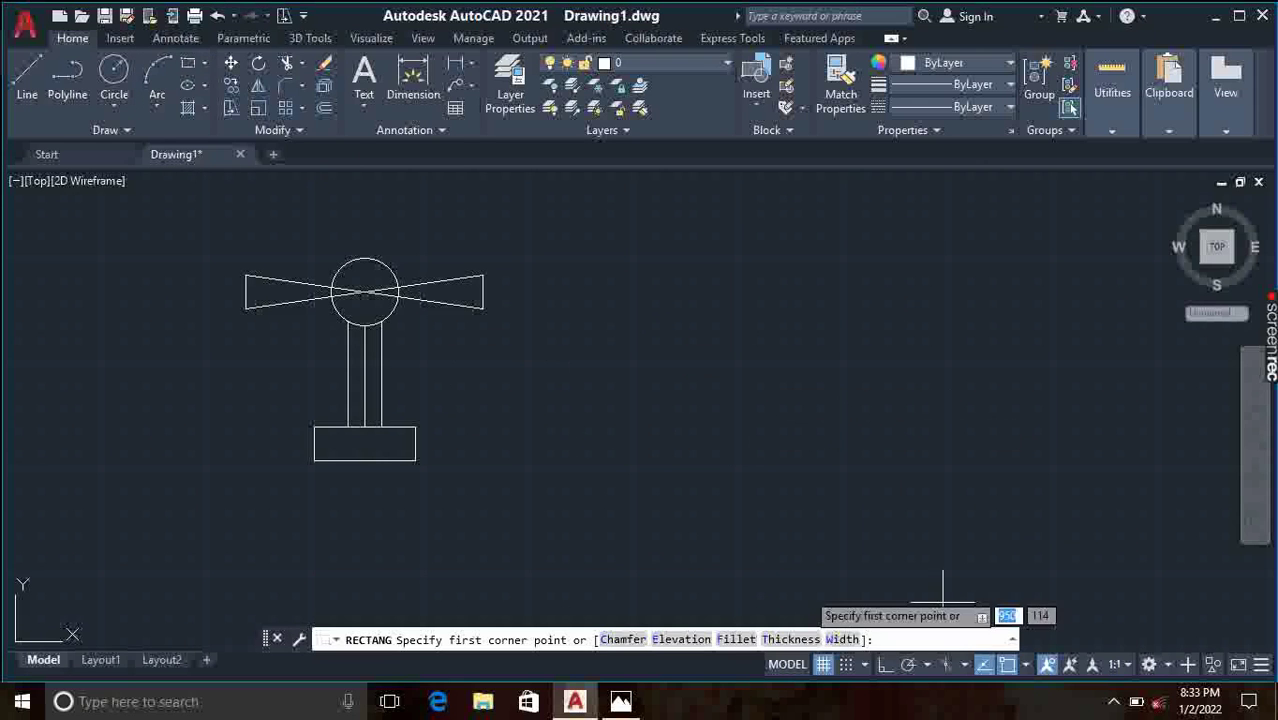
{"action": "left_click", "coordinate": [690, 415]}
{"action": "type", "text": "80"}
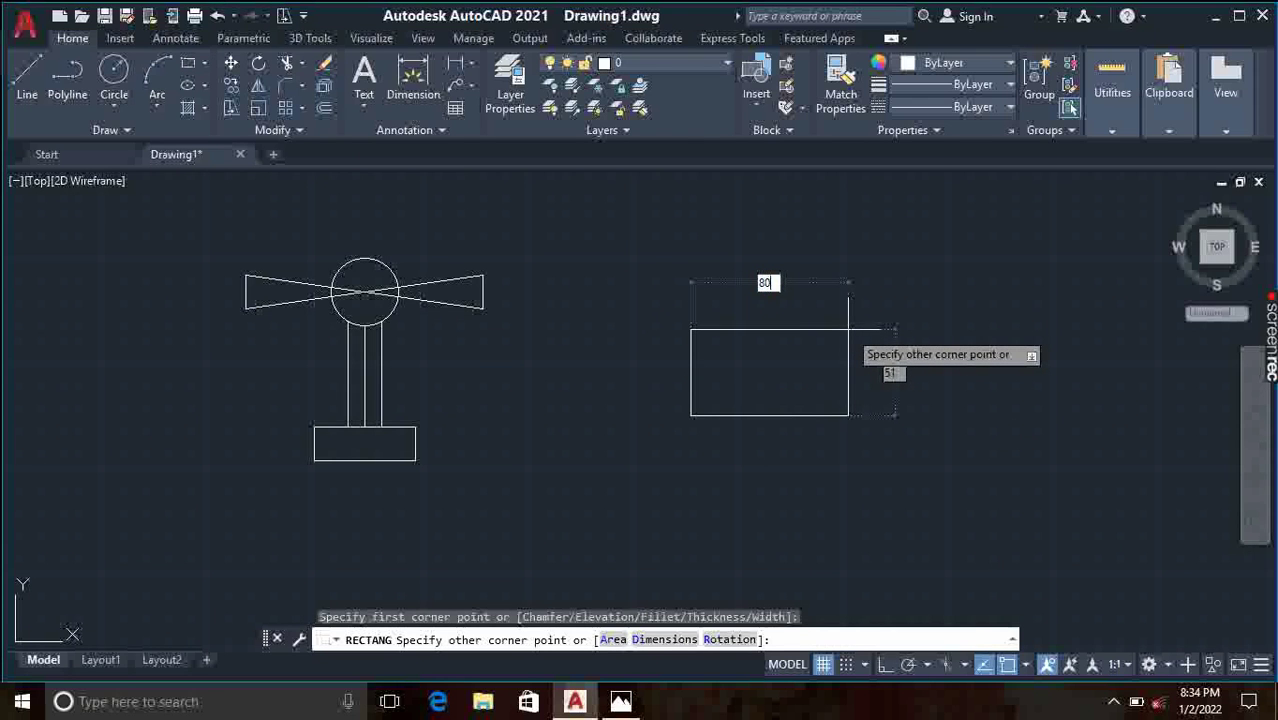
{"action": "key", "text": "Tab"}
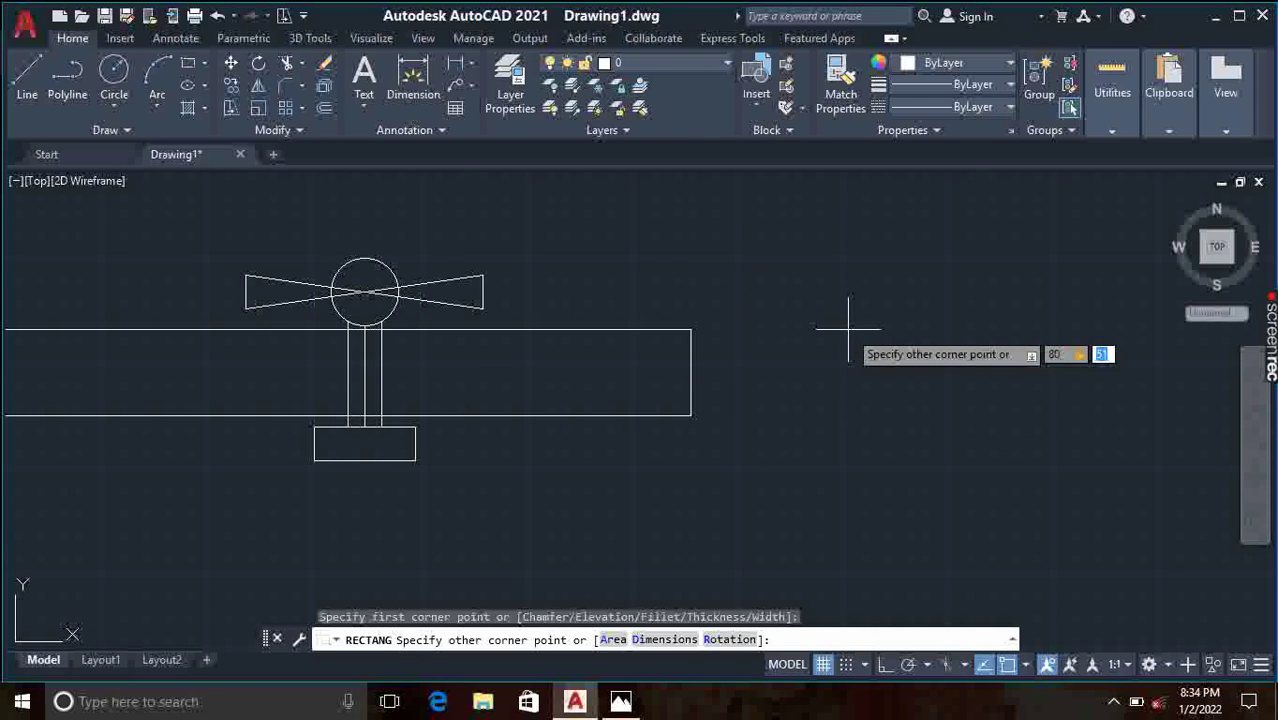
{"action": "type", "text": "20"}
{"action": "key", "text": "Return"}
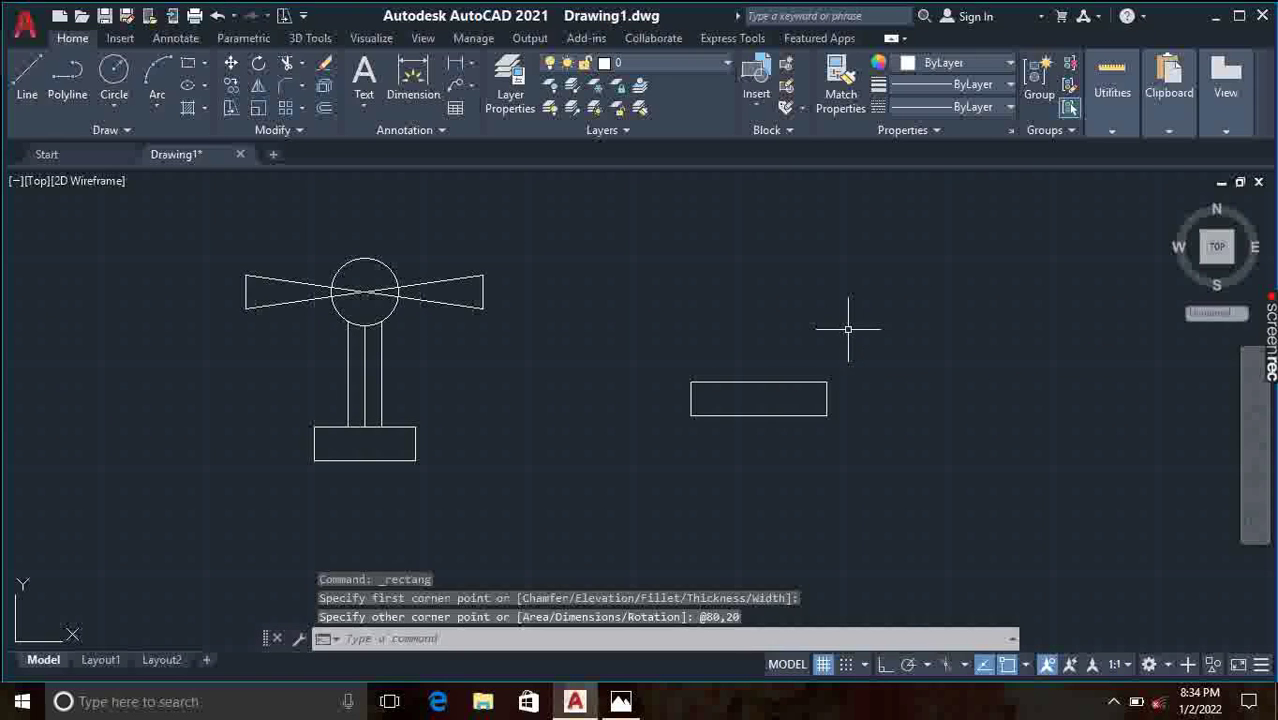
Step: Move the new rectangle by its top midpoint to just below the base box
{"action": "left_click", "coordinate": [230, 64]}
{"action": "left_click", "coordinate": [755, 382]}
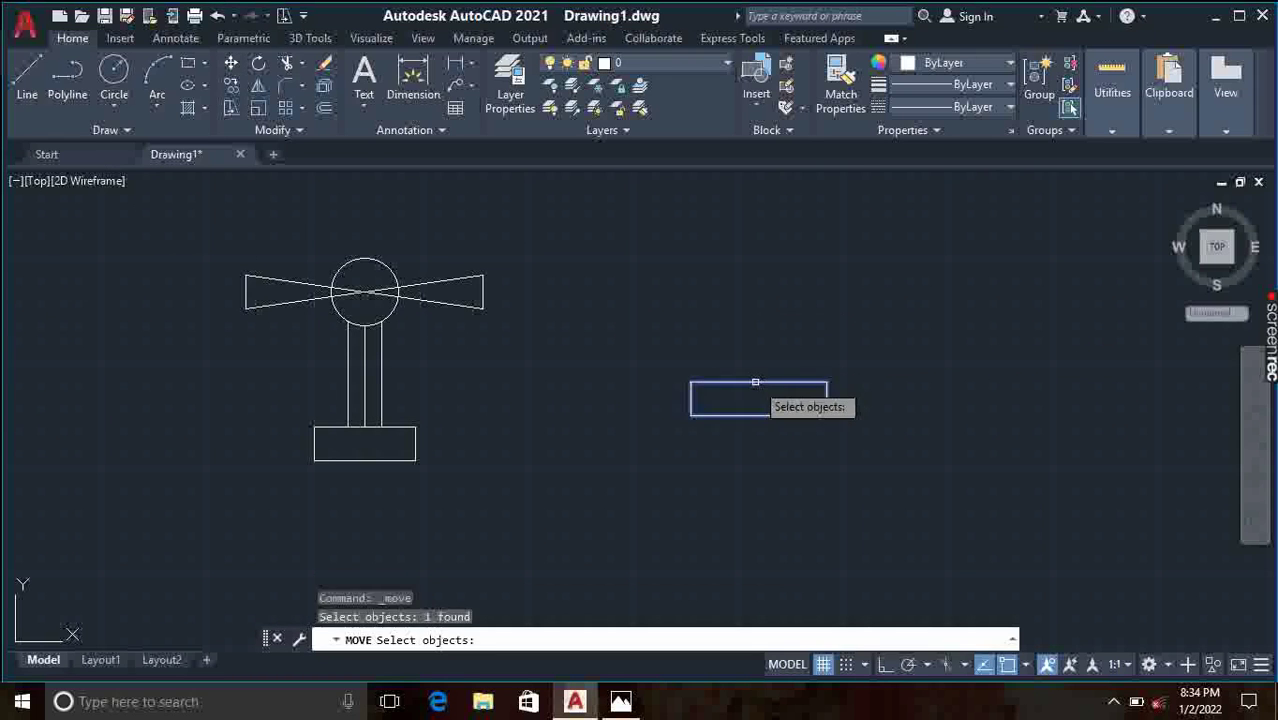
{"action": "key", "text": "Return"}
{"action": "left_click", "coordinate": [755, 382]}
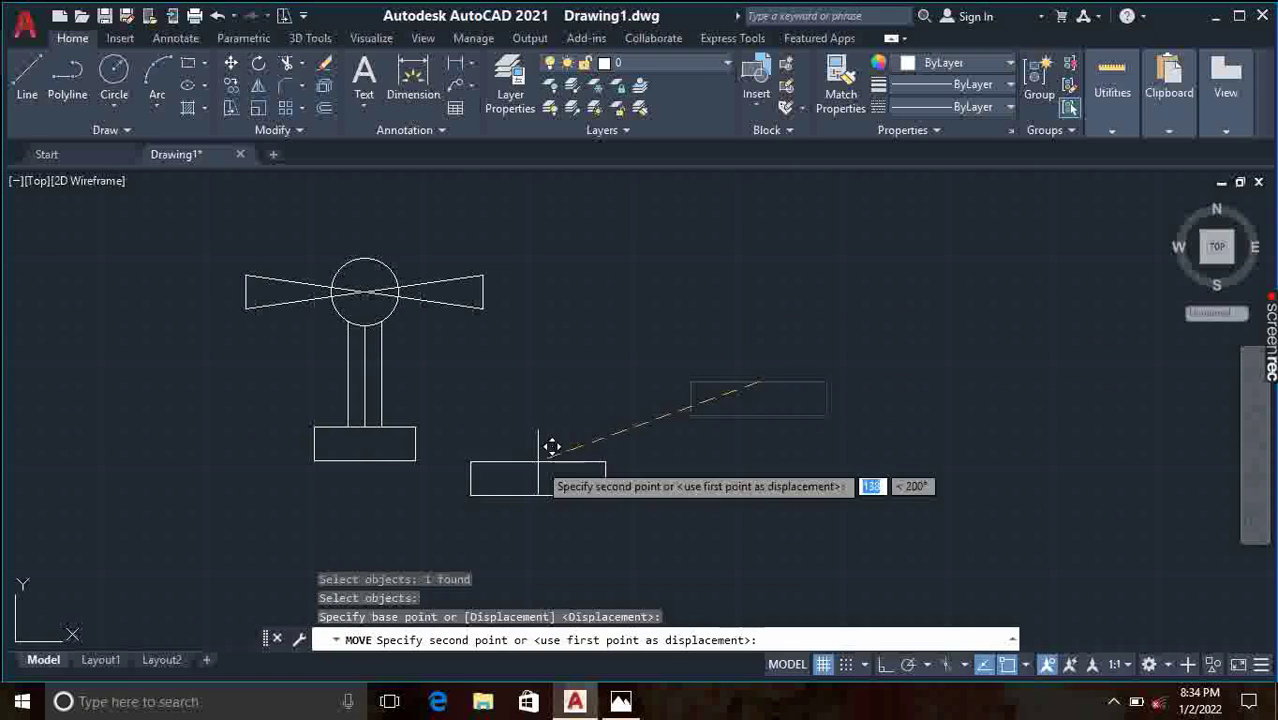
{"action": "left_click", "coordinate": [318, 462]}
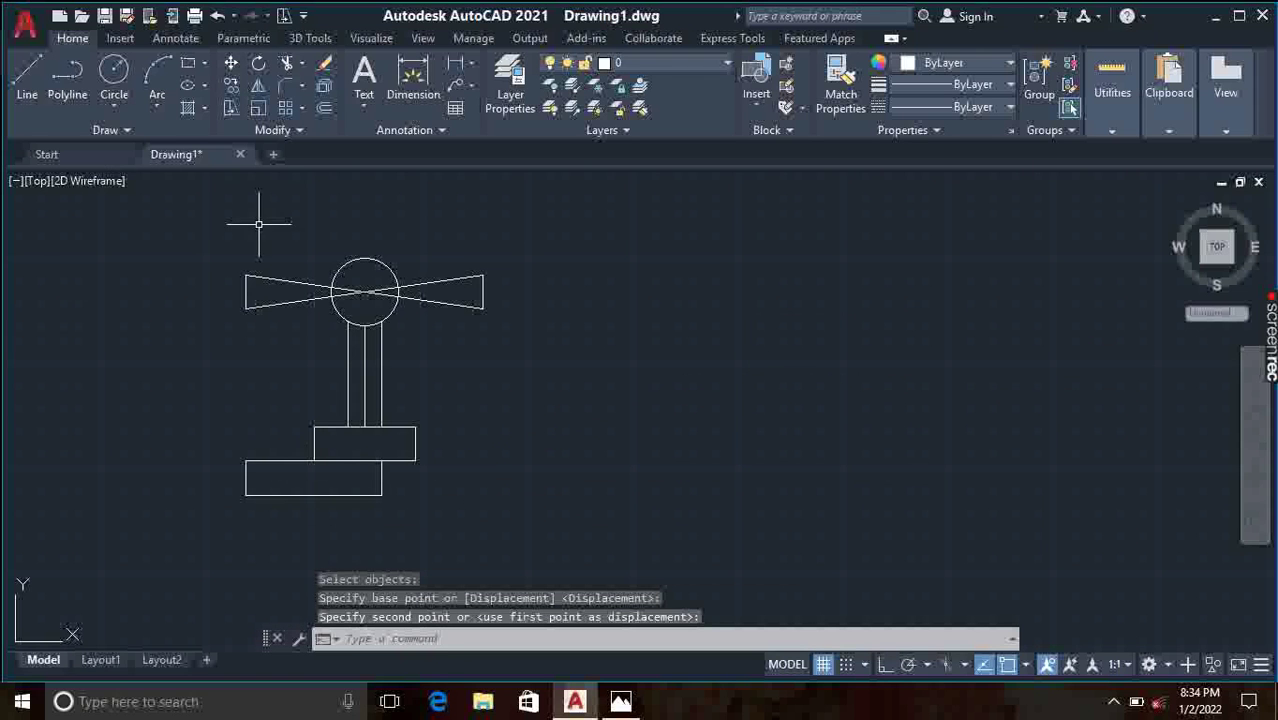
Step: Move the lower rectangle again so it sits centred under the smaller base box
{"action": "left_click", "coordinate": [233, 63]}
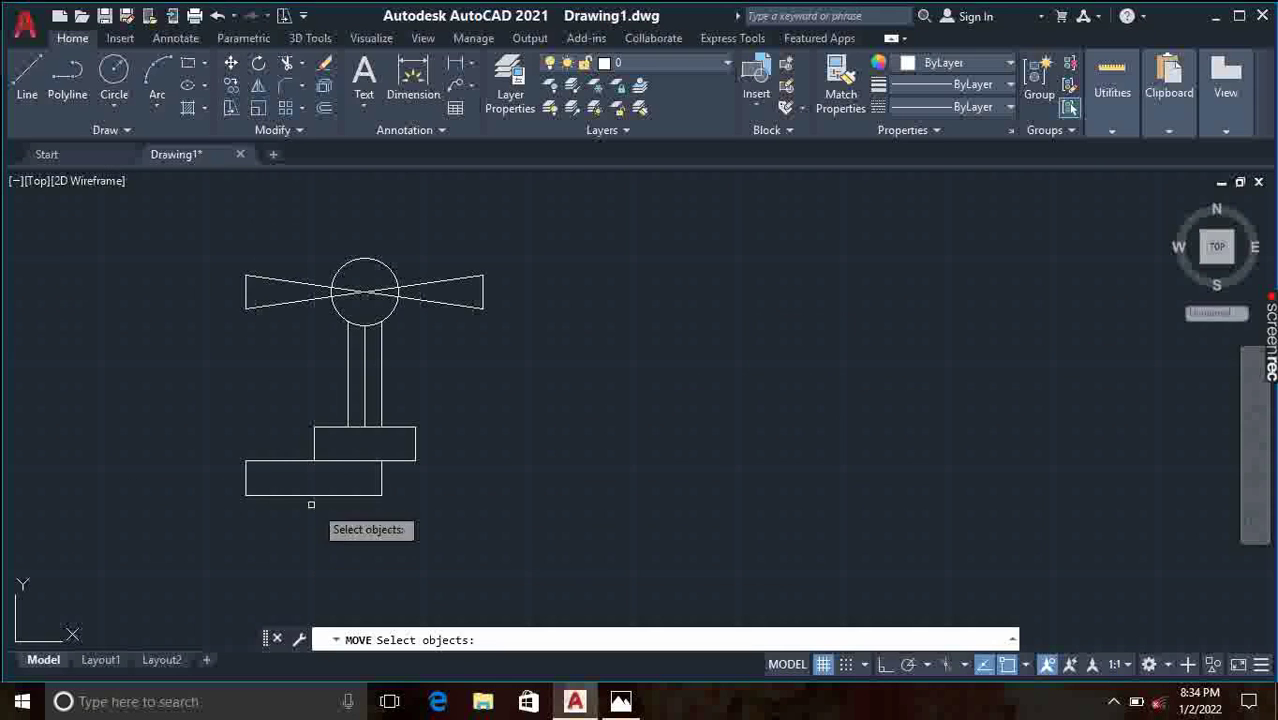
{"action": "left_click", "coordinate": [283, 493]}
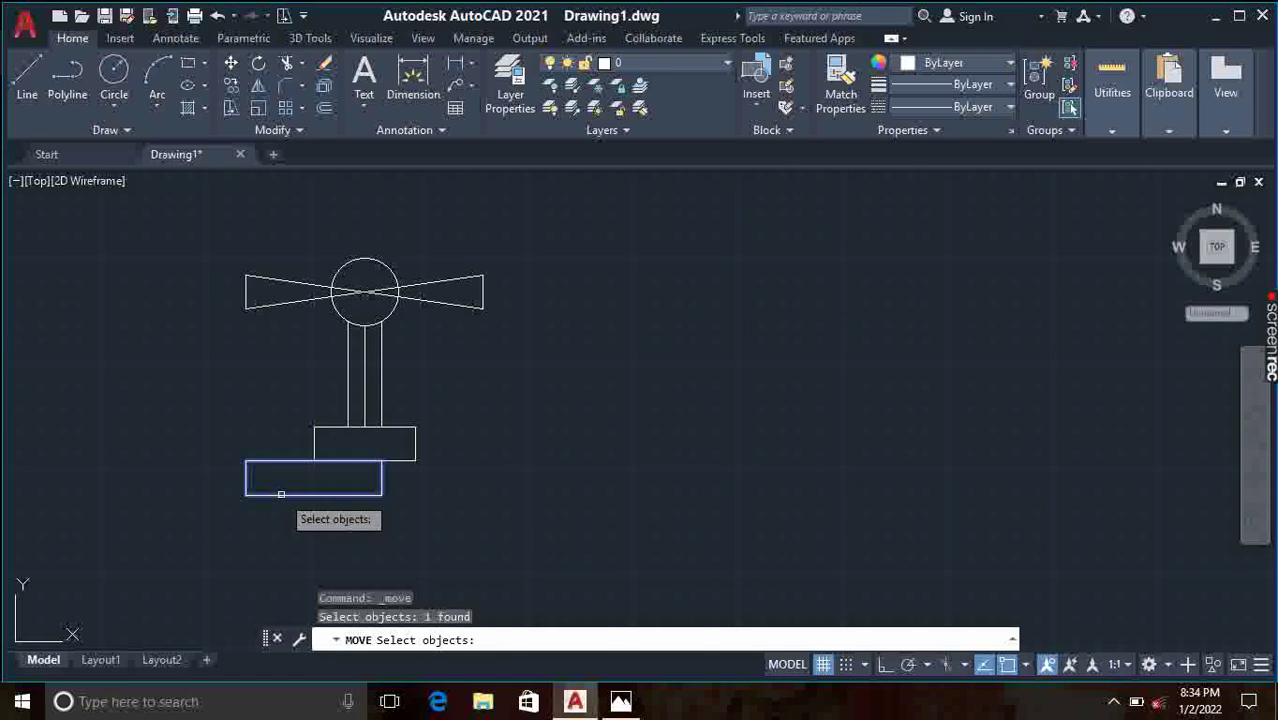
{"action": "key", "text": "Return"}
{"action": "scroll", "coordinate": [320, 465], "scroll_direction": "up", "scroll_amount": 5}
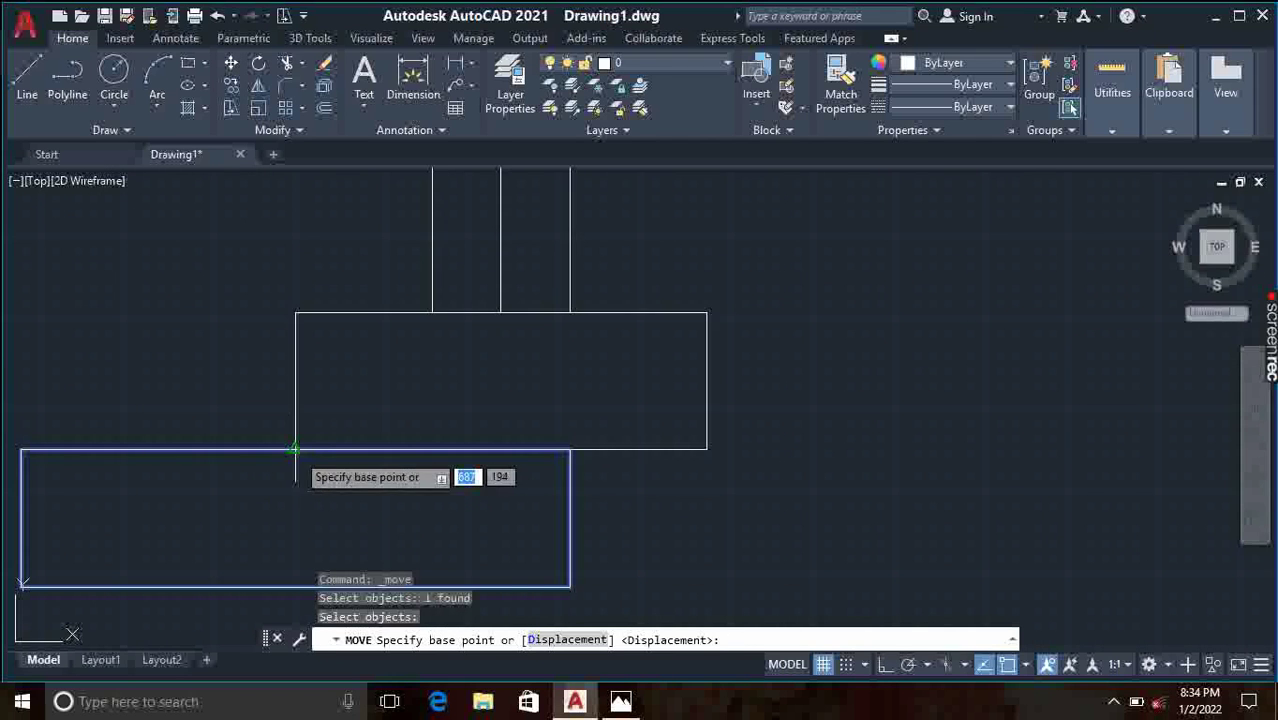
{"action": "left_click", "coordinate": [295, 449]}
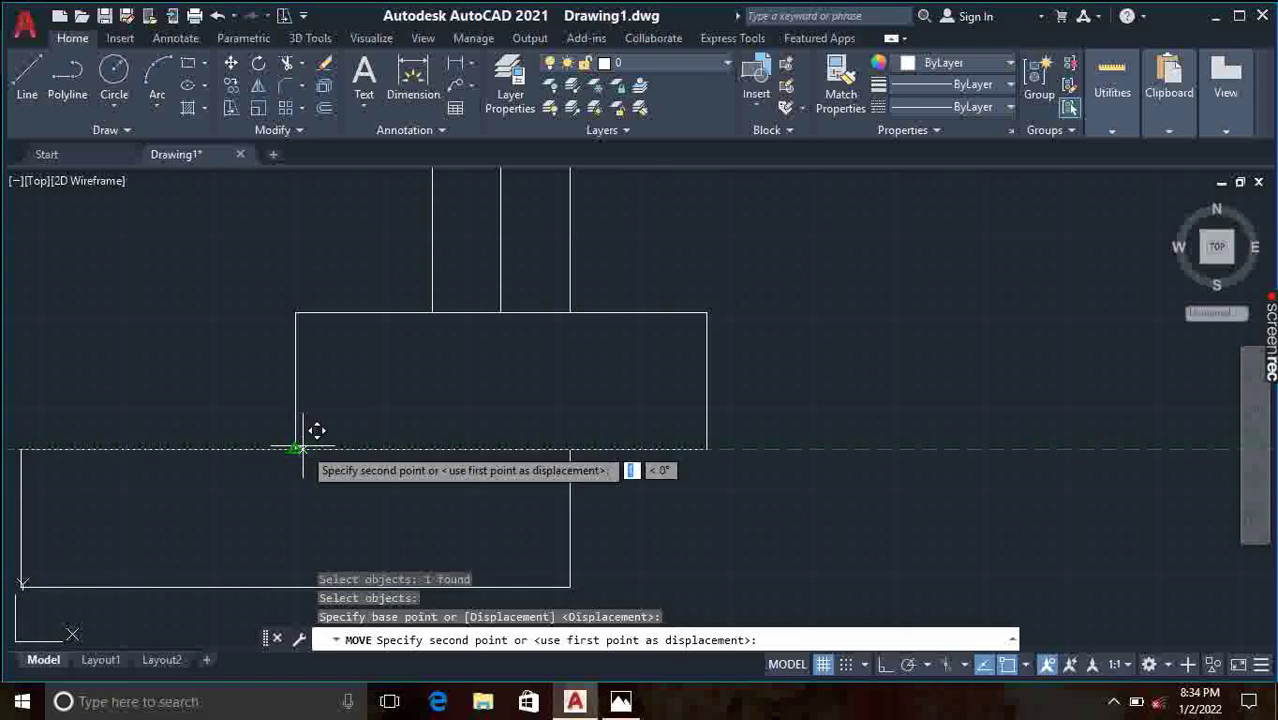
{"action": "left_click", "coordinate": [501, 449]}
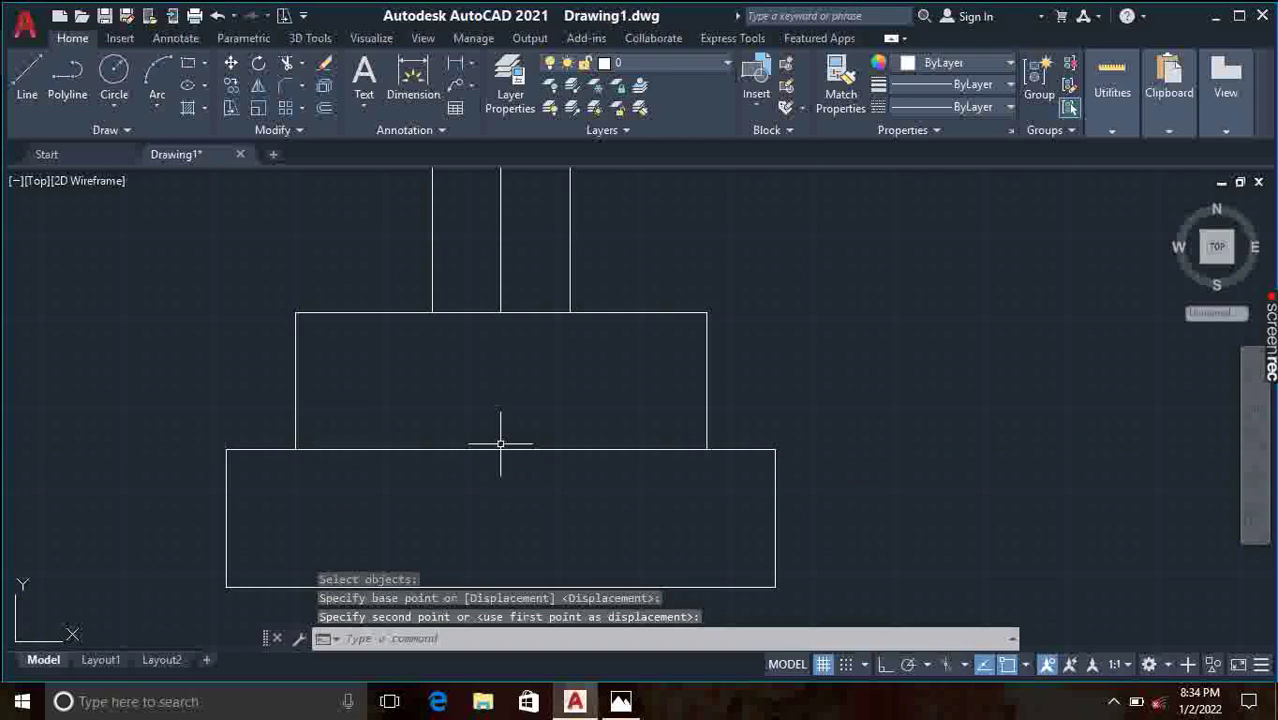
{"action": "key", "text": "Return"}
{"action": "scroll", "coordinate": [513, 452], "scroll_direction": "down", "scroll_amount": 1}
{"action": "scroll", "coordinate": [525, 451], "scroll_direction": "down", "scroll_amount": 2}
{"action": "scroll", "coordinate": [555, 493], "scroll_direction": "down", "scroll_amount": 1}
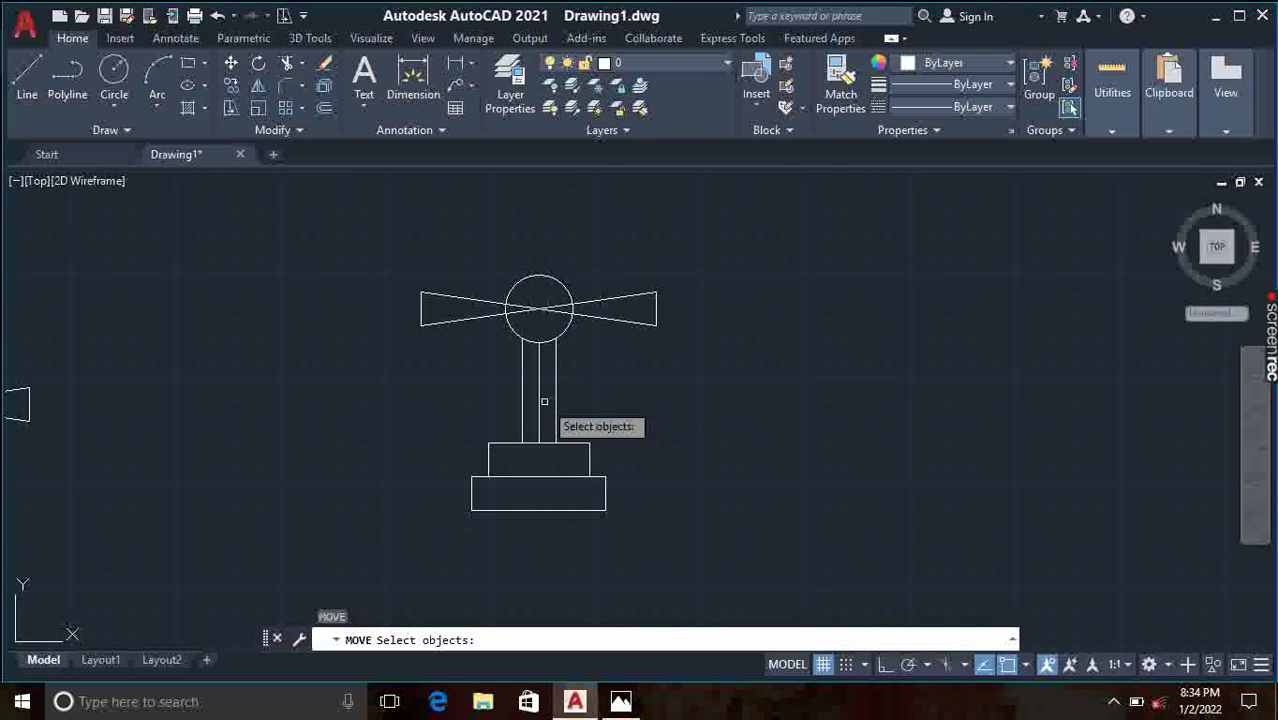
{"action": "key", "text": "Escape"}
Step: Re-centre the view and place the first corner of the body rectangle
{"action": "middle_click_drag", "start_coordinate": [527, 414], "coordinate": [405, 388]}
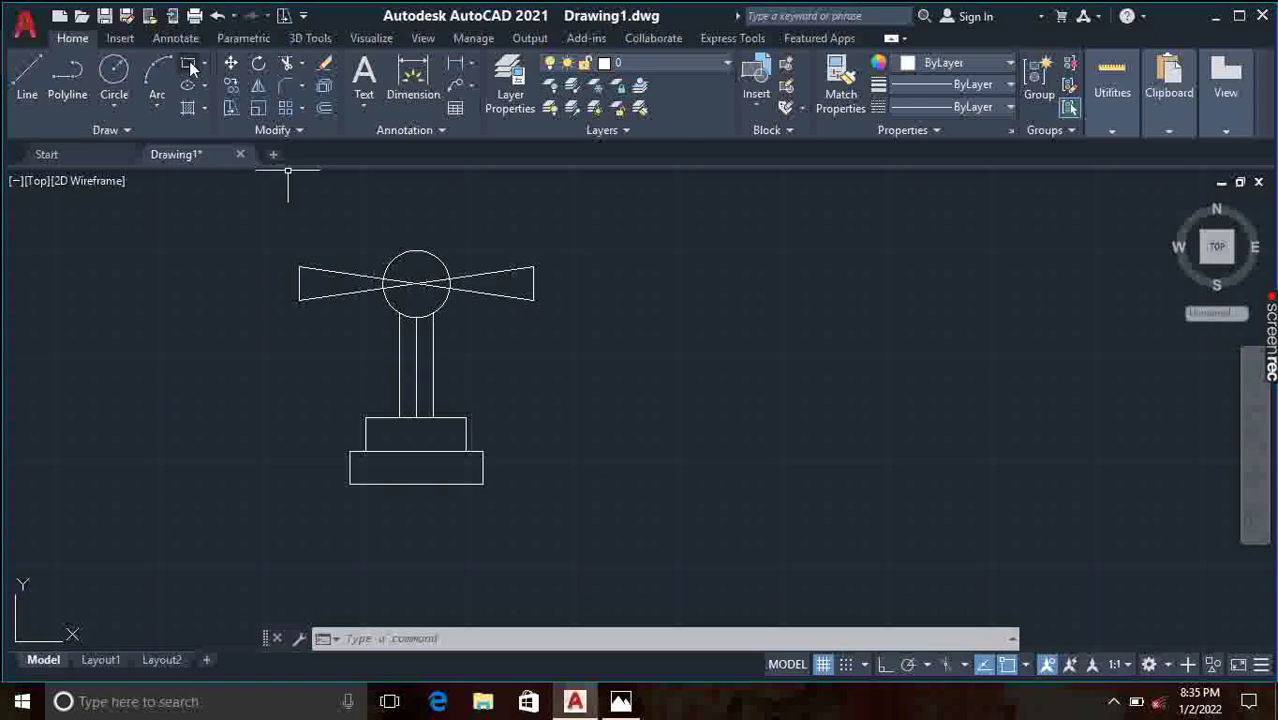
{"action": "left_click", "coordinate": [189, 64]}
{"action": "left_click", "coordinate": [604, 424]}
{"action": "type", "text": "340"}
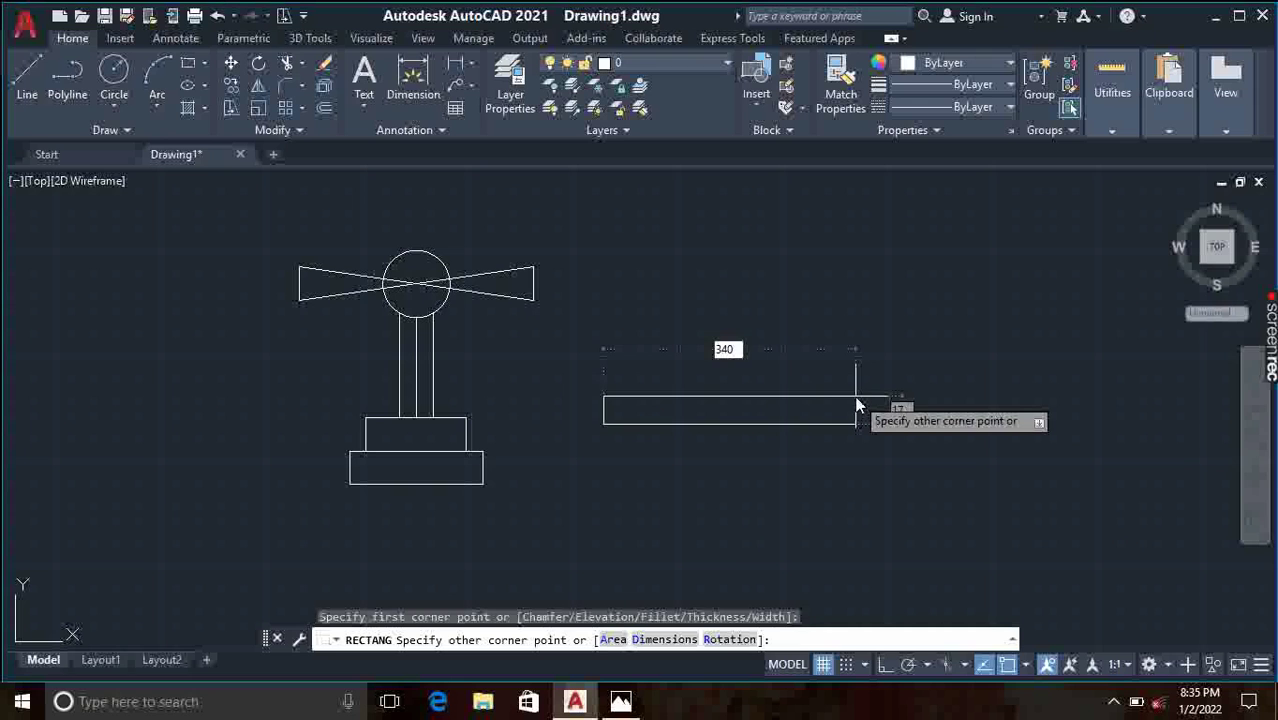
Step: Complete the 340 by 150 body rectangle
{"action": "key", "text": "Tab"}
{"action": "type", "text": "150"}
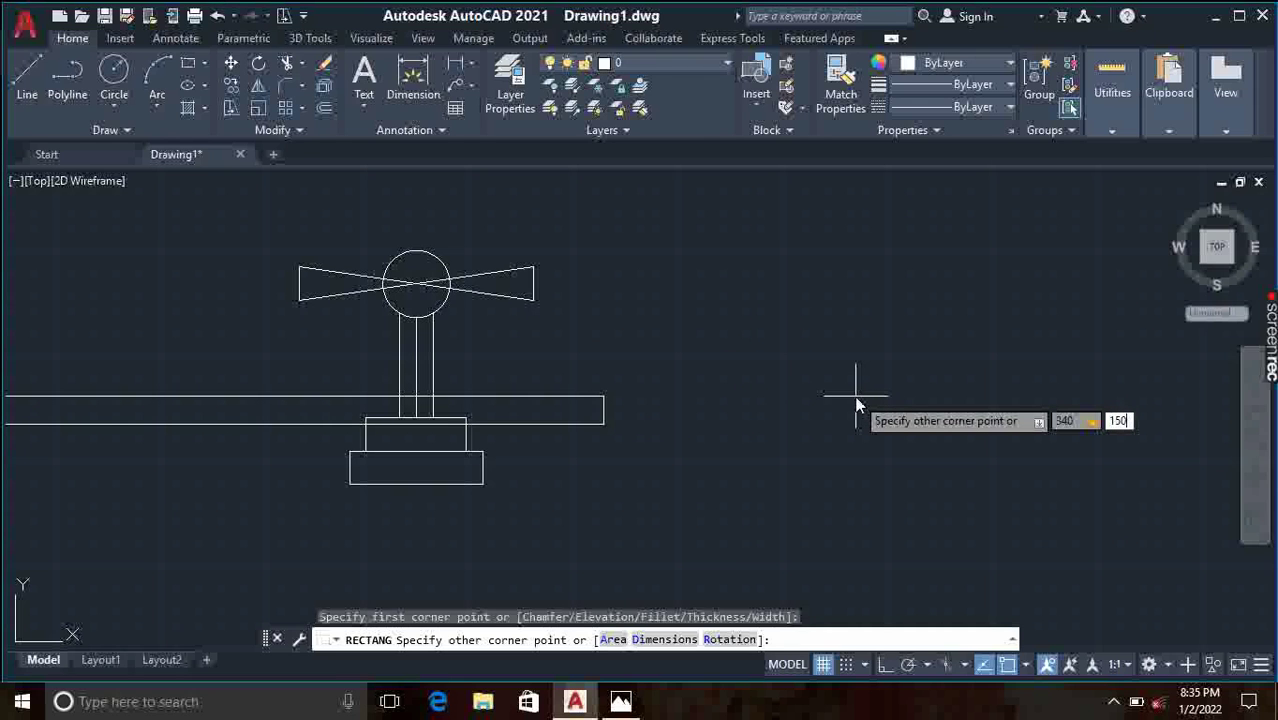
{"action": "key", "text": "Return"}
{"action": "scroll", "coordinate": [910, 396], "scroll_direction": "down", "scroll_amount": 3}
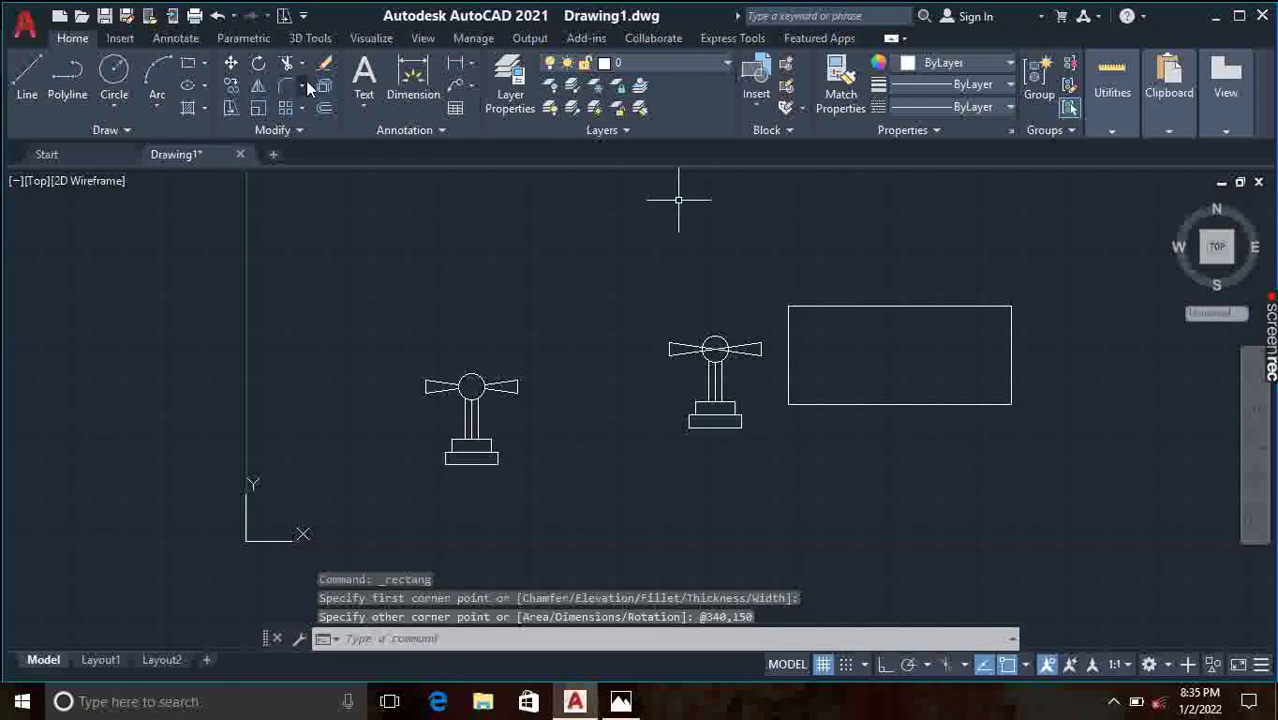
Step: Move the body rectangle, using its top midpoint as the base point
{"action": "left_click", "coordinate": [230, 64]}
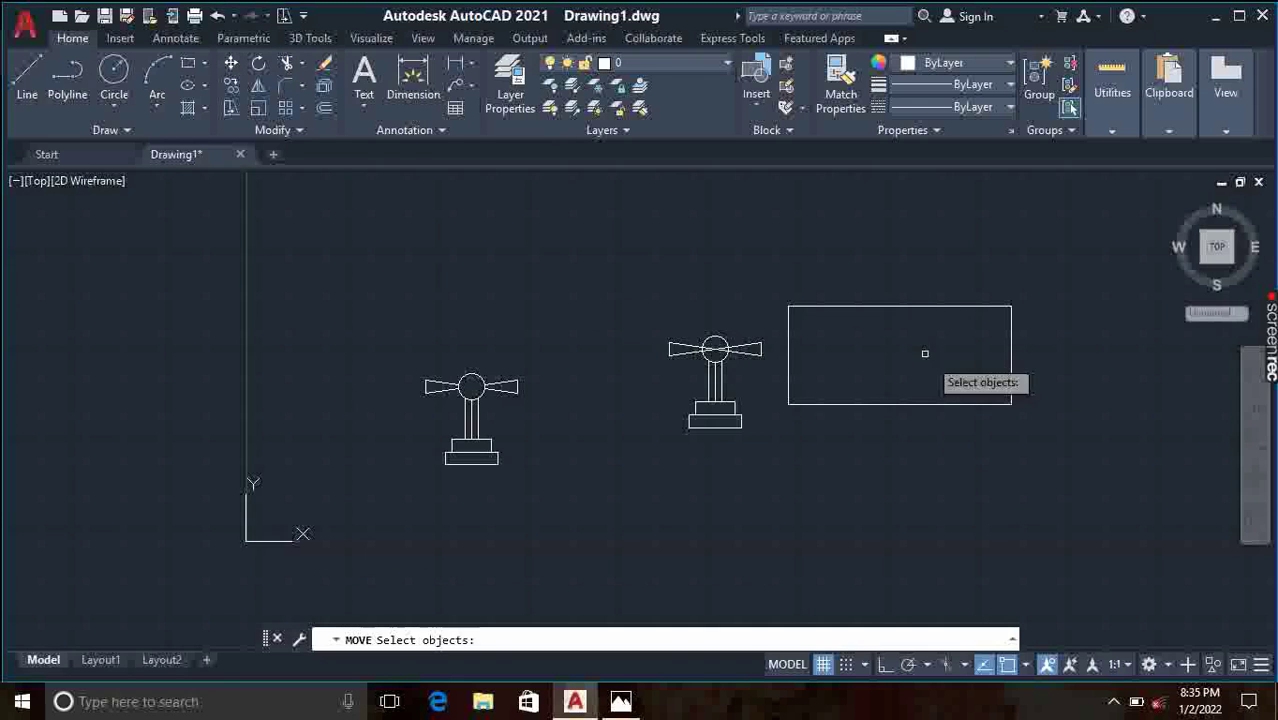
{"action": "left_click", "coordinate": [899, 308]}
{"action": "key", "text": "Return"}
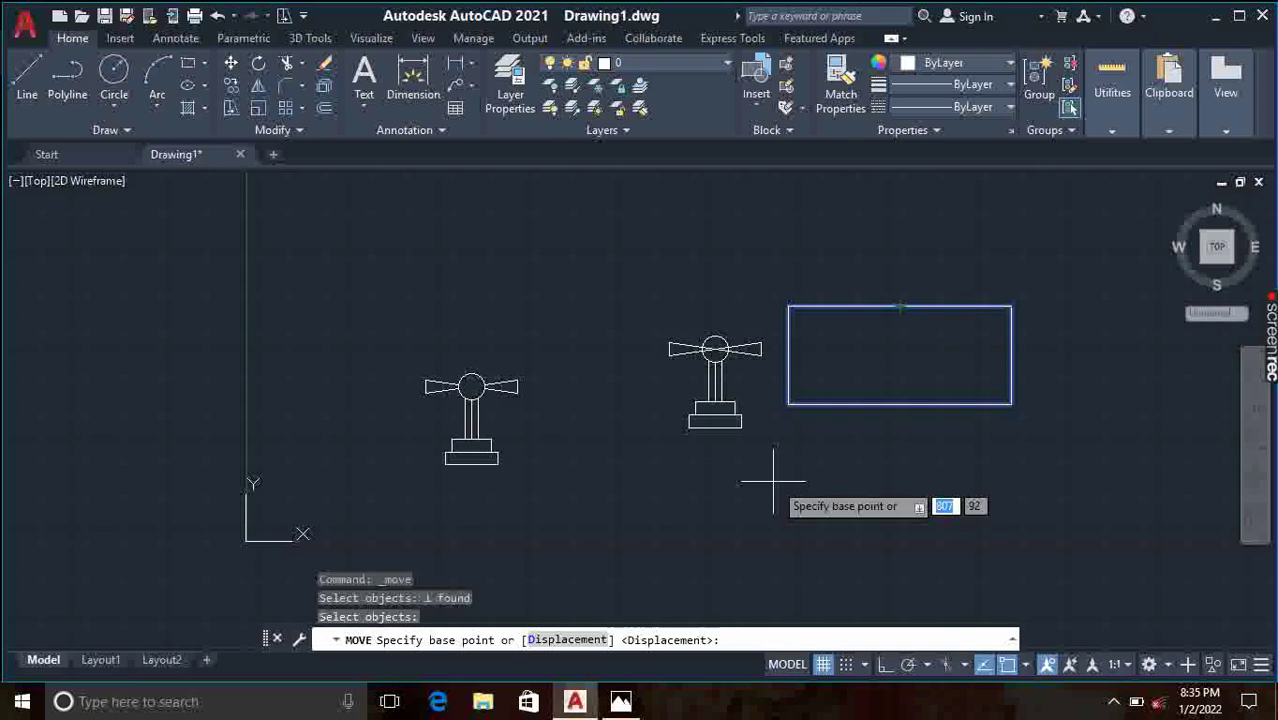
{"action": "left_click", "coordinate": [899, 308]}
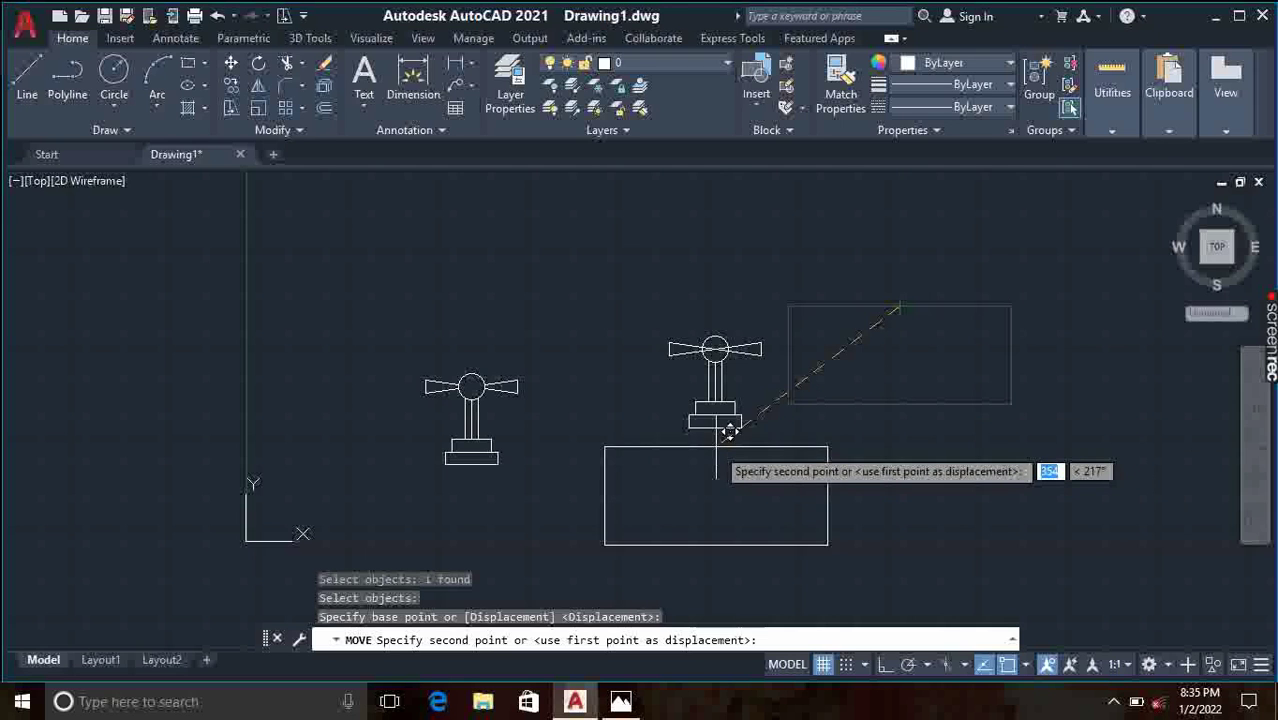
{"action": "scroll", "coordinate": [727, 429], "scroll_direction": "up", "scroll_amount": 2}
{"action": "scroll", "coordinate": [725, 428], "scroll_direction": "up", "scroll_amount": 3}
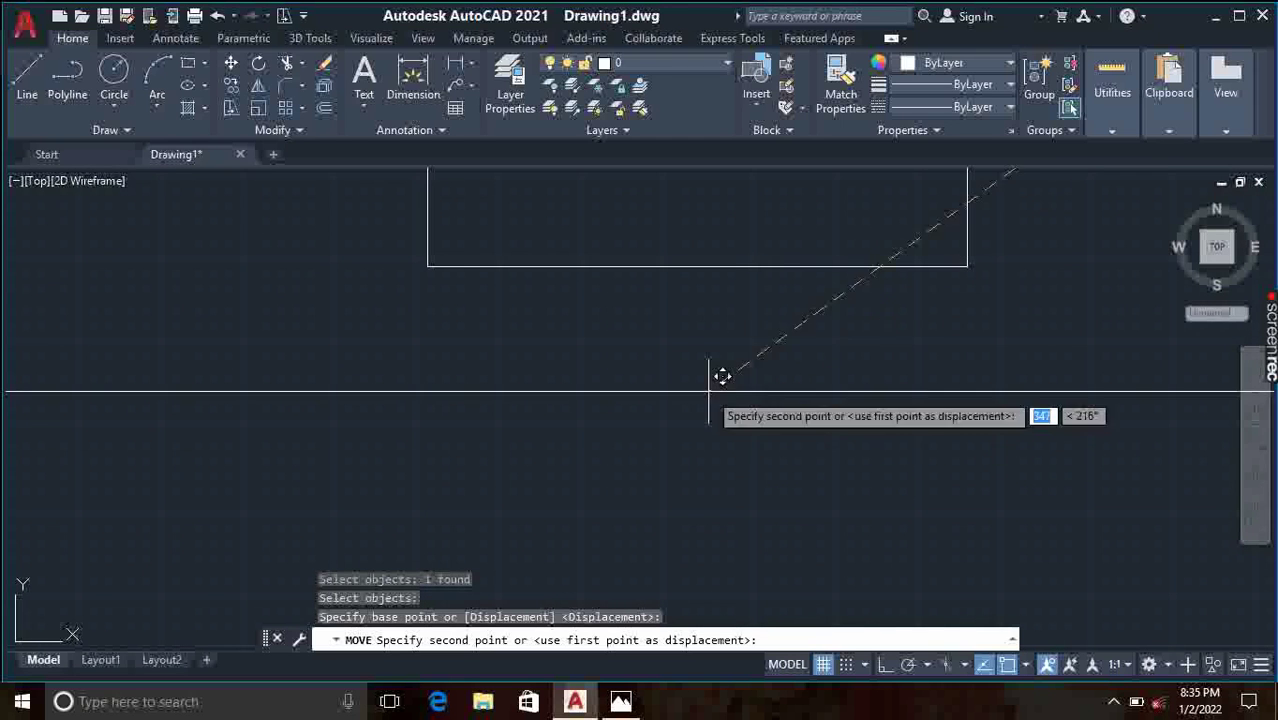
Step: Drop the body centred under the bottom base box
{"action": "left_click", "coordinate": [698, 267]}
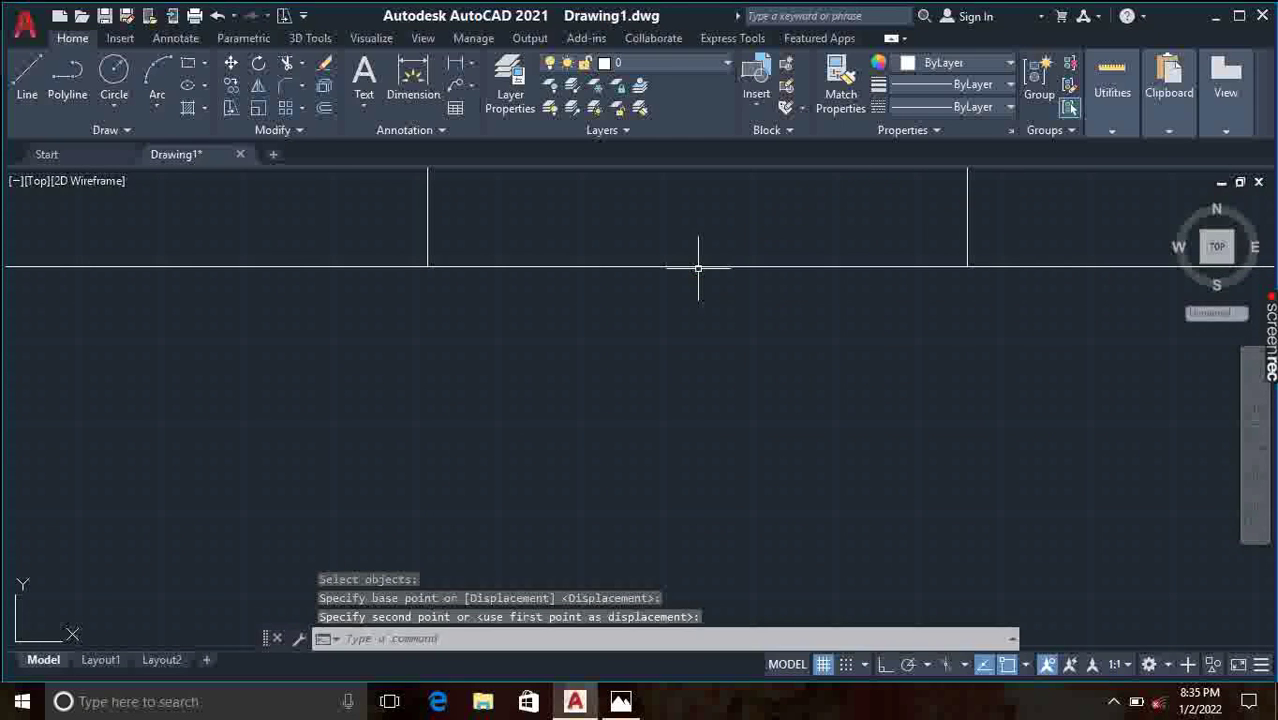
{"action": "key", "text": "Return"}
{"action": "scroll", "coordinate": [715, 295], "scroll_direction": "down", "scroll_amount": 2}
{"action": "scroll", "coordinate": [710, 360], "scroll_direction": "down", "scroll_amount": 3}
{"action": "scroll", "coordinate": [470, 315], "scroll_direction": "up", "scroll_amount": 5}
Step: Select the leftover tap copy on the left and delete it
{"action": "left_click_drag", "start_coordinate": [279, 271], "coordinate": [420, 612]}
{"action": "scroll", "coordinate": [528, 522], "scroll_direction": "down", "scroll_amount": 2}
{"action": "scroll", "coordinate": [712, 497], "scroll_direction": "down", "scroll_amount": 3}
{"action": "middle_click_drag", "start_coordinate": [712, 497], "coordinate": [483, 292]}
{"action": "scroll", "coordinate": [505, 340], "scroll_direction": "up", "scroll_amount": 2}
{"action": "left_click_drag", "start_coordinate": [78, 200], "coordinate": [93, 396]}
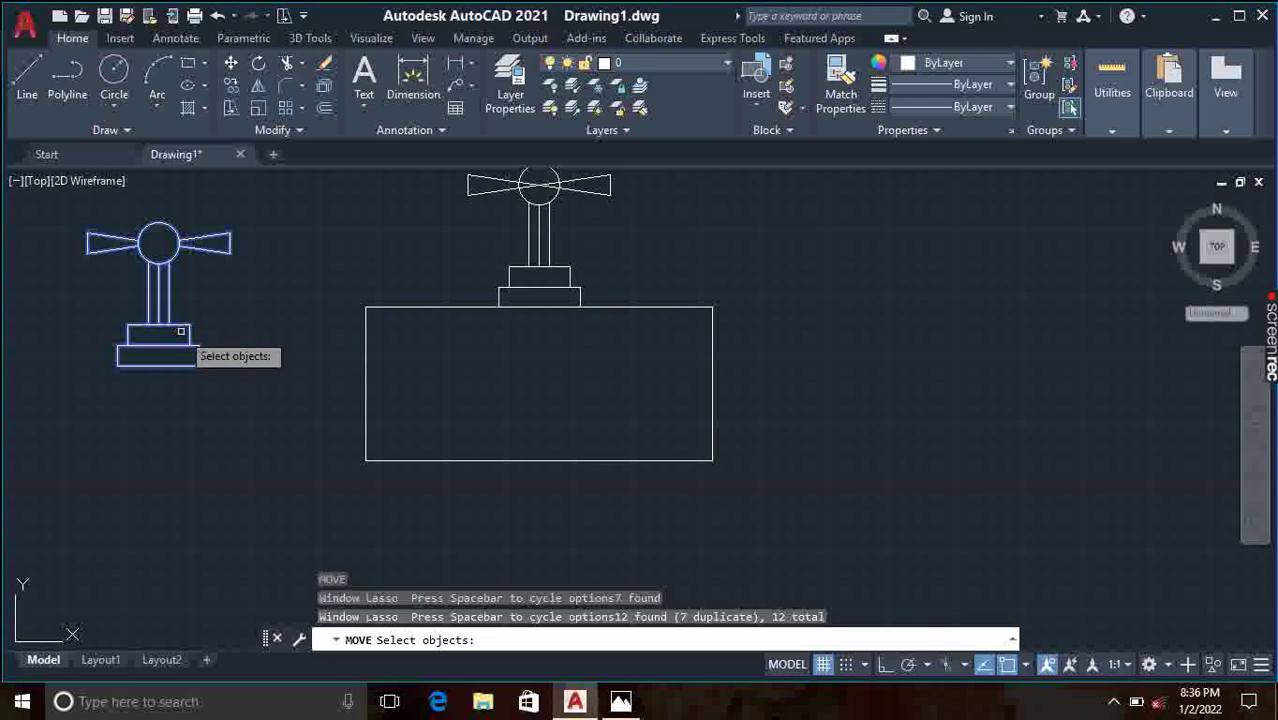
{"action": "key", "text": "Escape"}
{"action": "left_click_drag", "start_coordinate": [63, 264], "coordinate": [94, 405]}
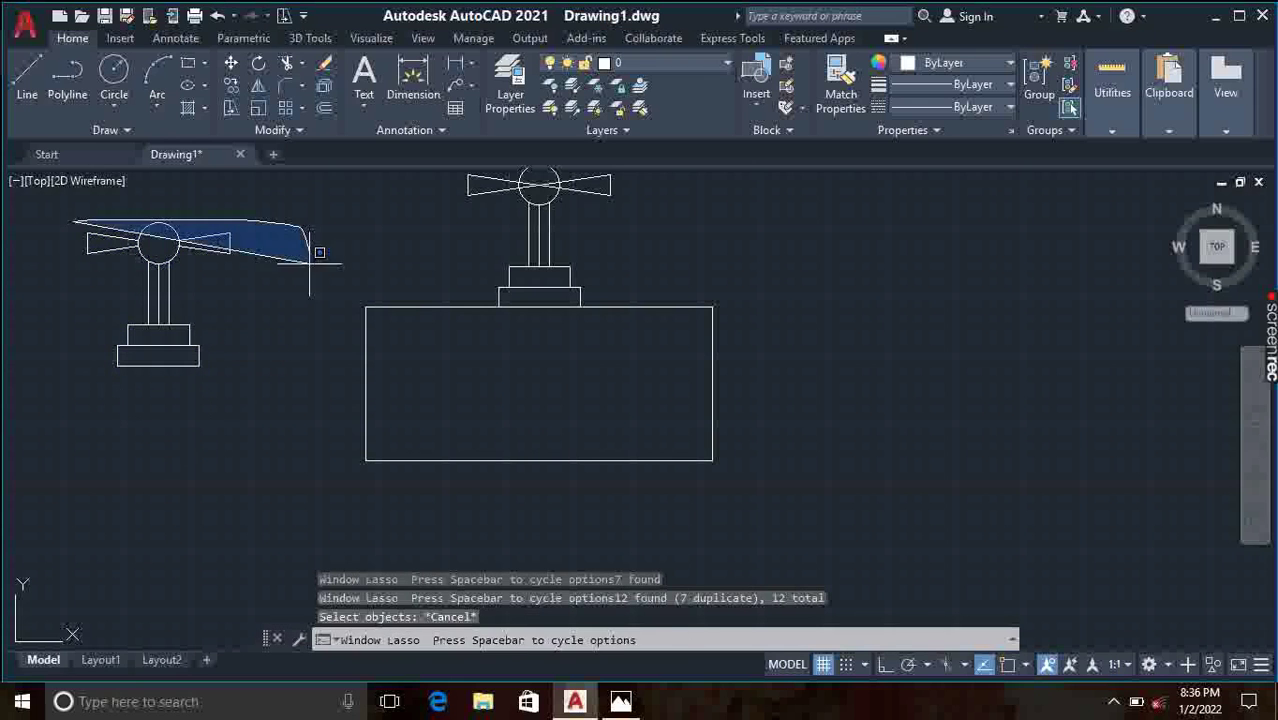
{"action": "key", "text": "Delete"}
{"action": "scroll", "coordinate": [560, 432], "scroll_direction": "down", "scroll_amount": 1}
{"action": "scroll", "coordinate": [565, 393], "scroll_direction": "up", "scroll_amount": 1}
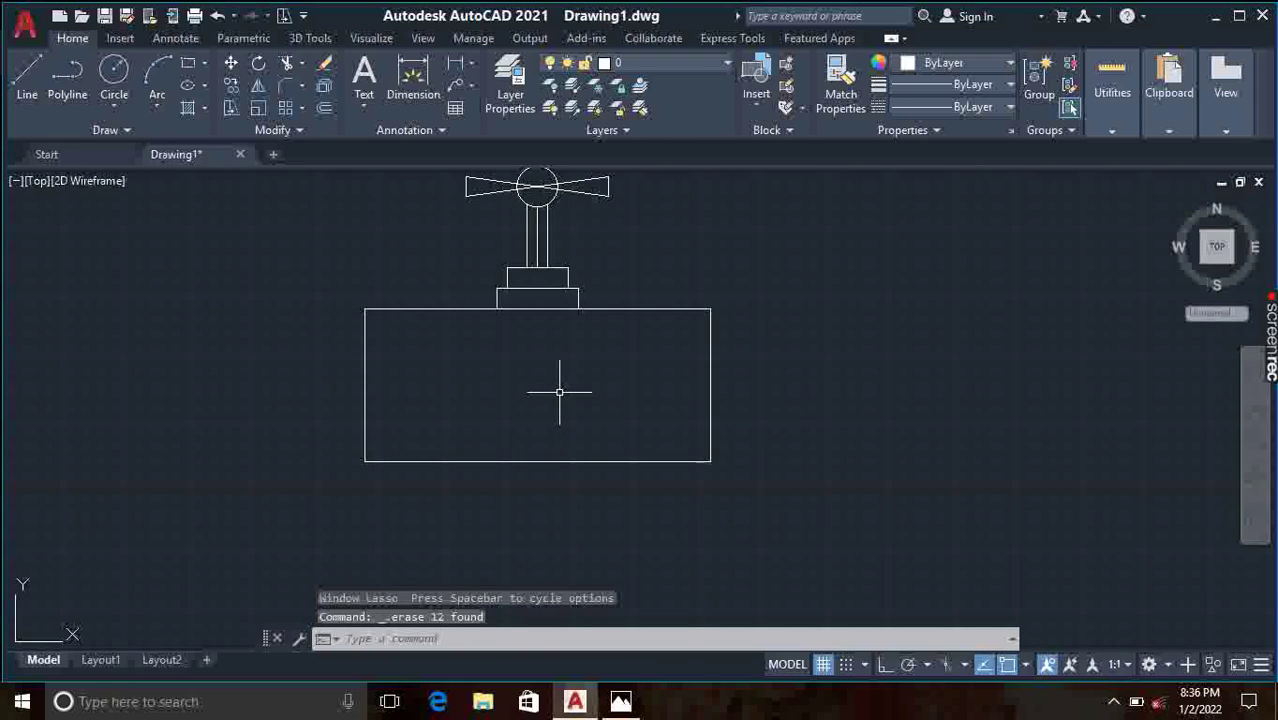
Step: Draw a horizontal line edge to edge across the body's middle and a vertical line between top and bottom midpoints
{"action": "left_click", "coordinate": [30, 74]}
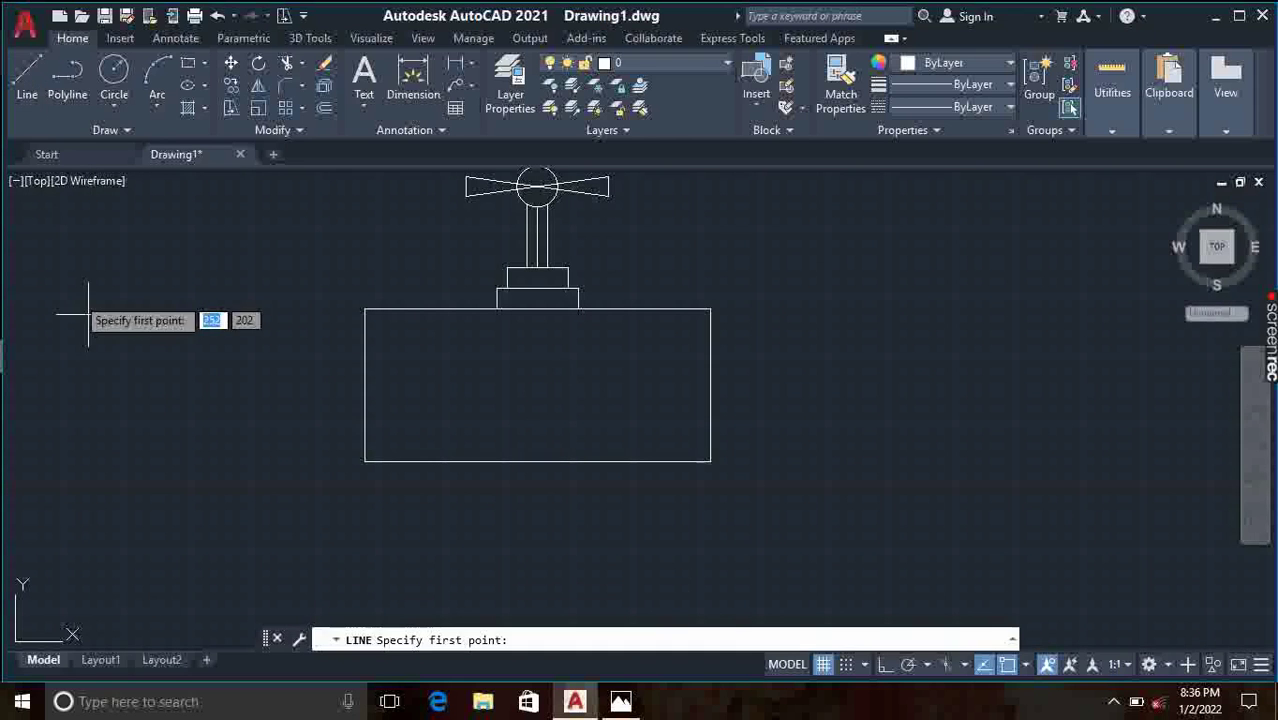
{"action": "left_click", "coordinate": [364, 384]}
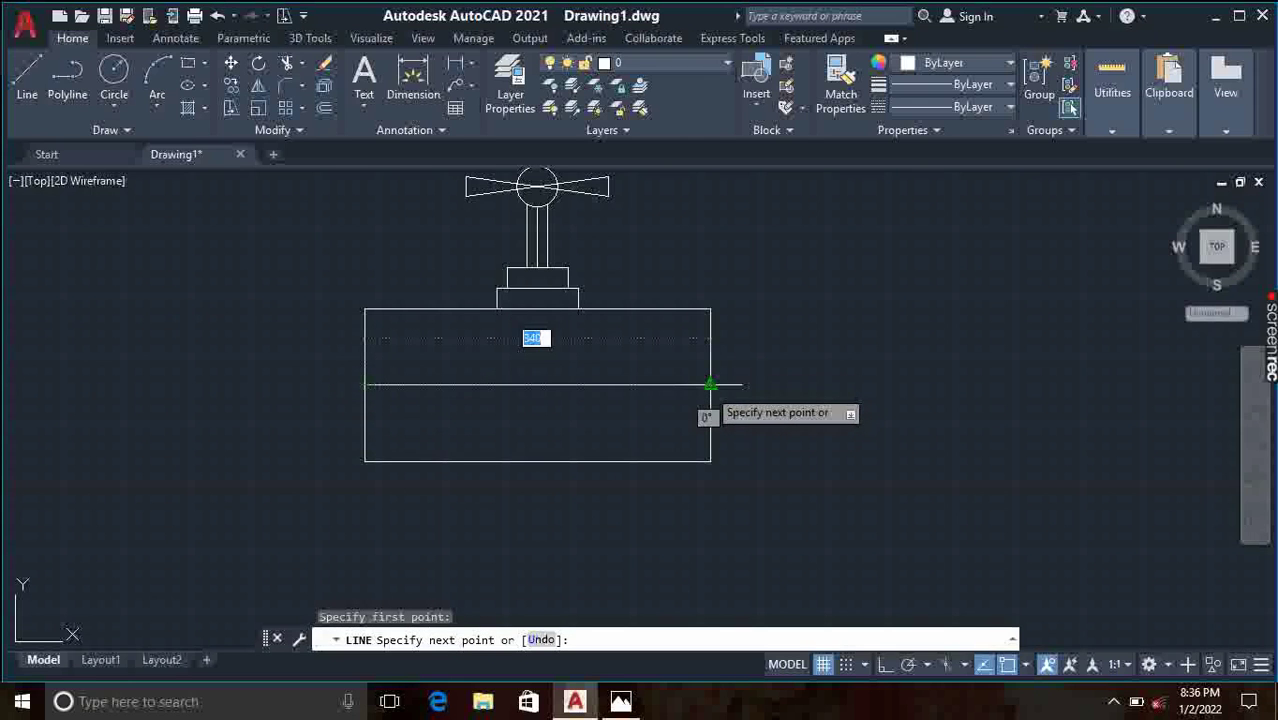
{"action": "left_click", "coordinate": [710, 384]}
{"action": "key", "text": "Escape"}
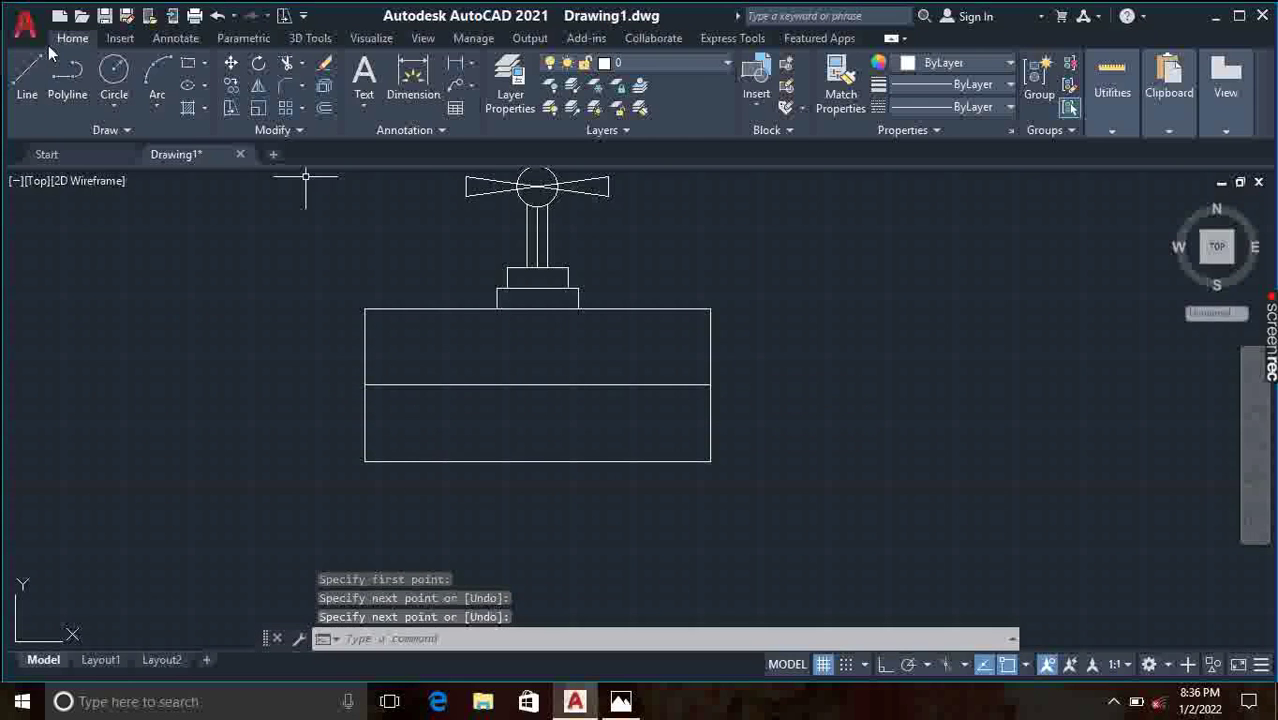
{"action": "left_click", "coordinate": [27, 75]}
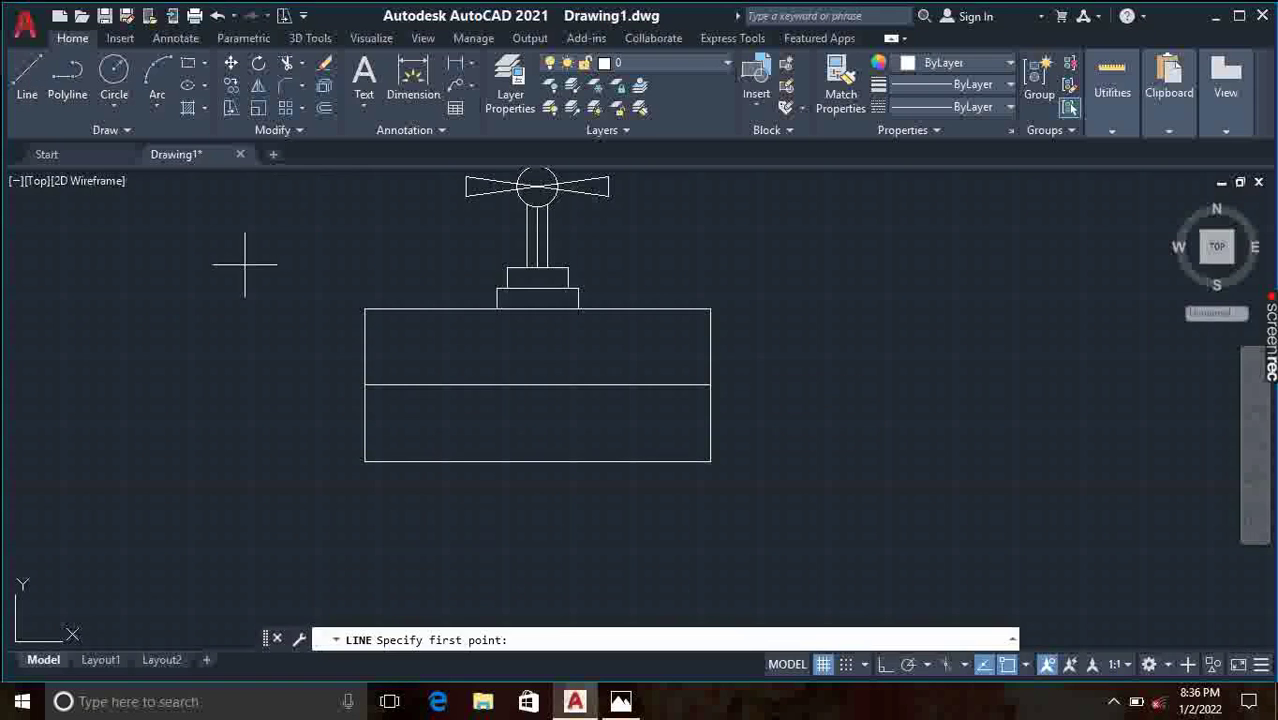
{"action": "left_click", "coordinate": [537, 309]}
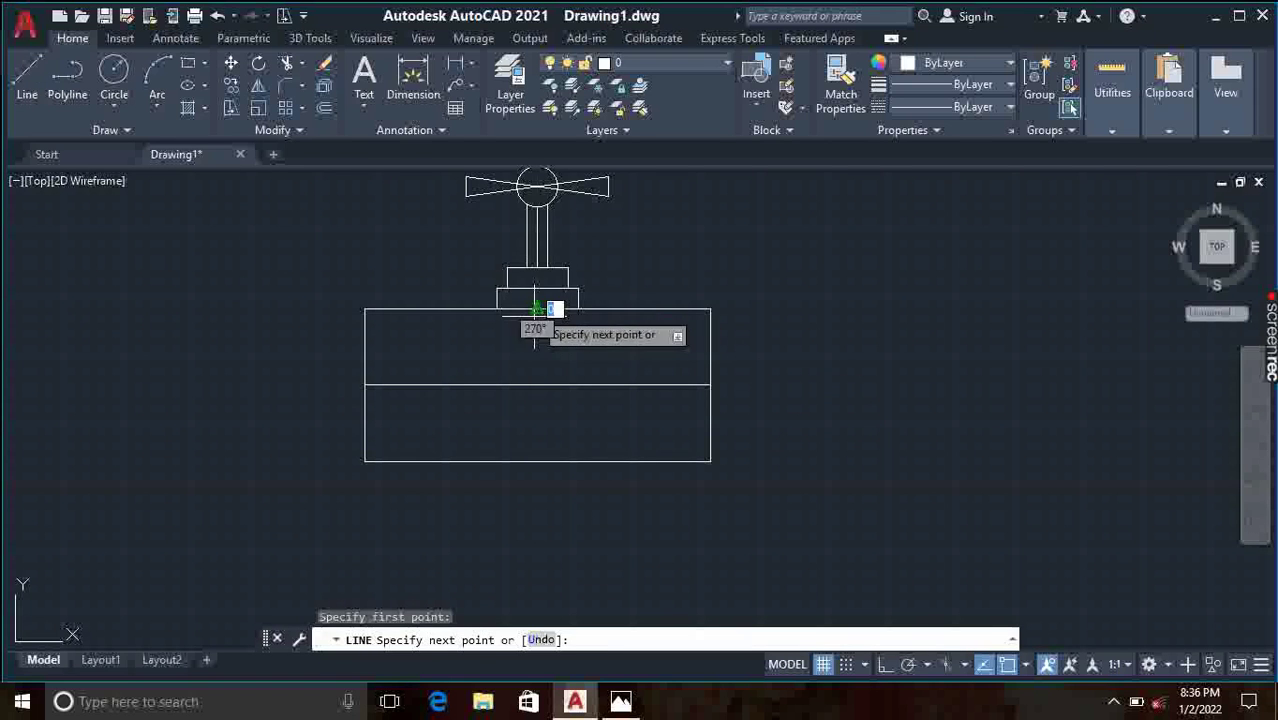
{"action": "left_click", "coordinate": [537, 461]}
{"action": "key", "text": "Return"}
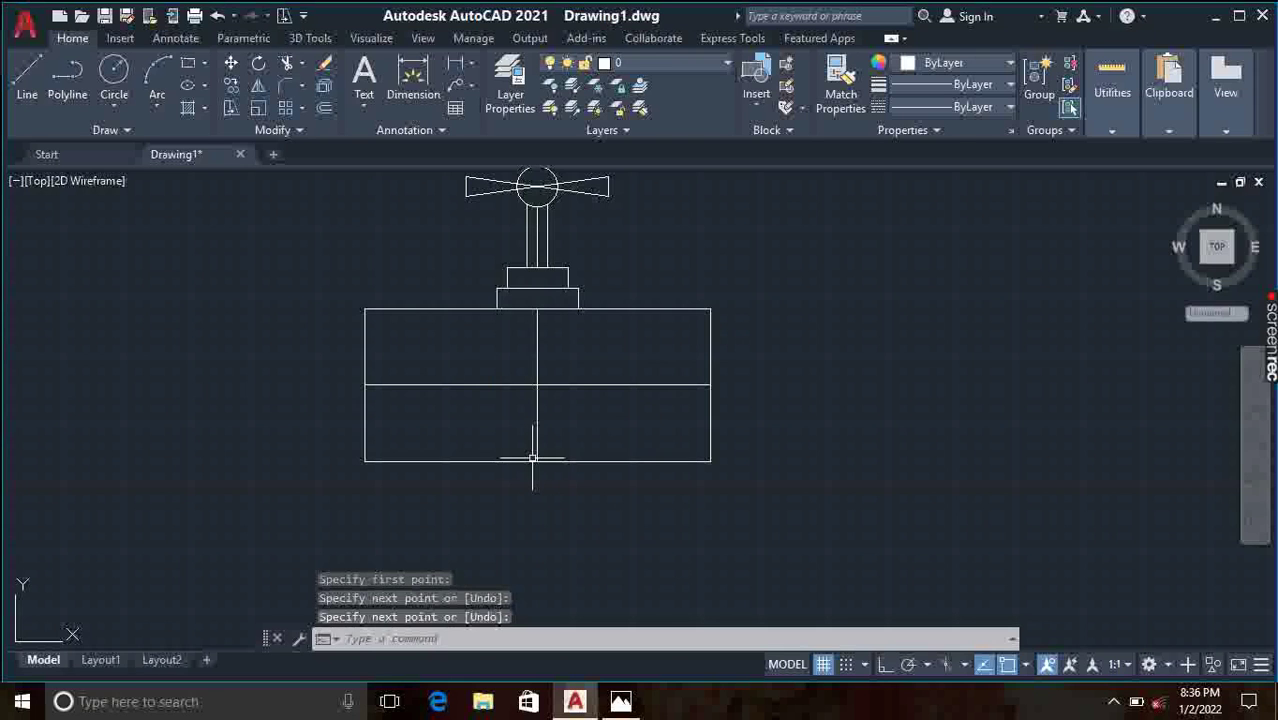
{"action": "scroll", "coordinate": [528, 458], "scroll_direction": "down", "scroll_amount": 2}
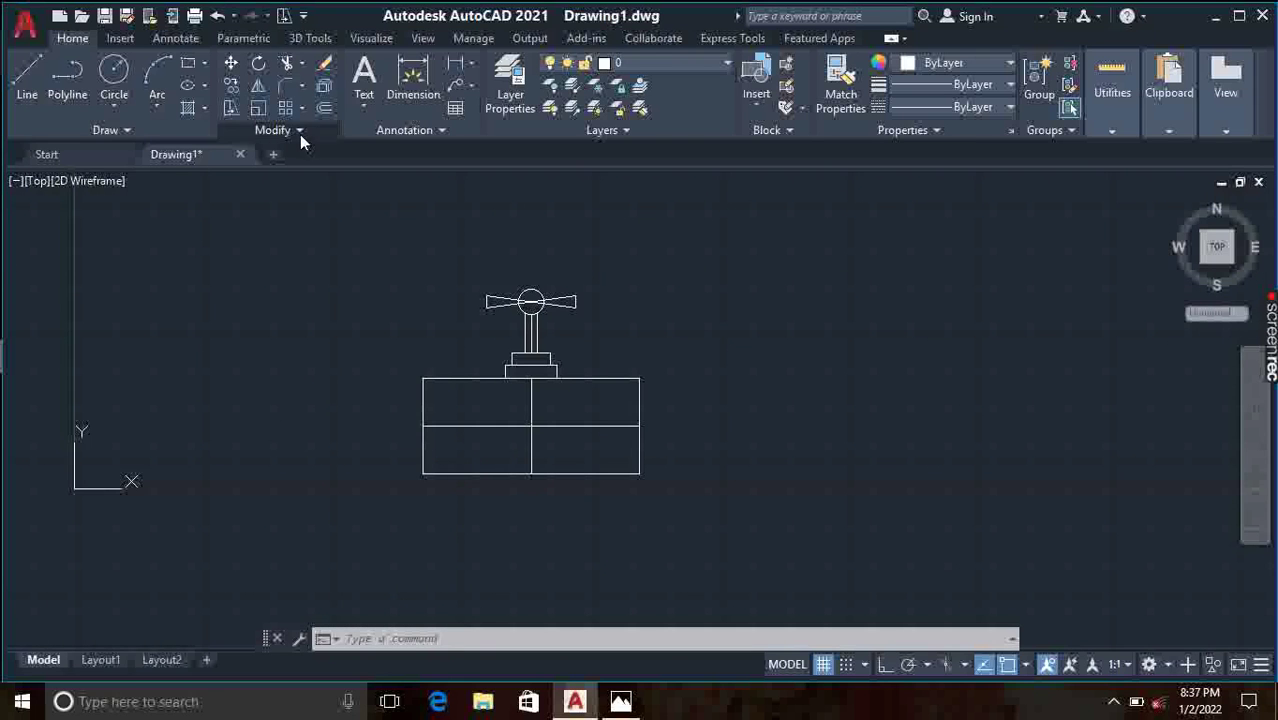
Step: Offset the middle horizontal line 30 units above and below
{"action": "type", "text": "o"}
{"action": "key", "text": "Return"}
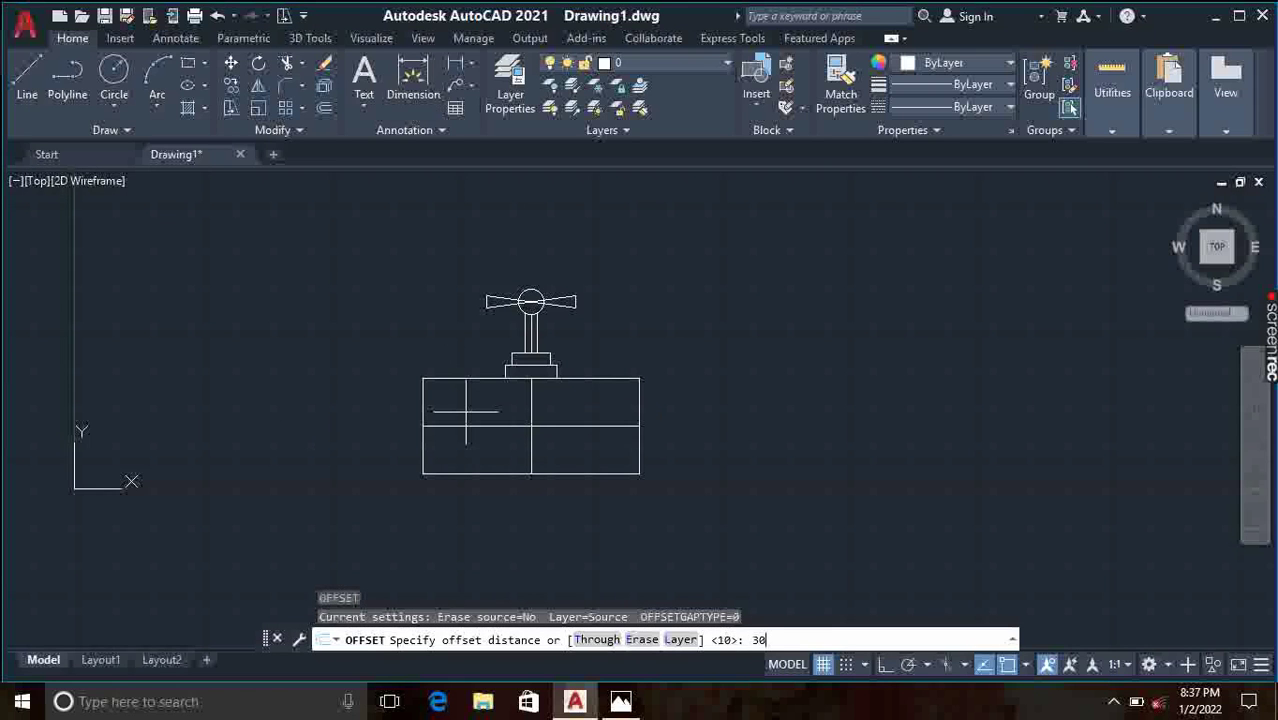
{"action": "key", "text": "Return"}
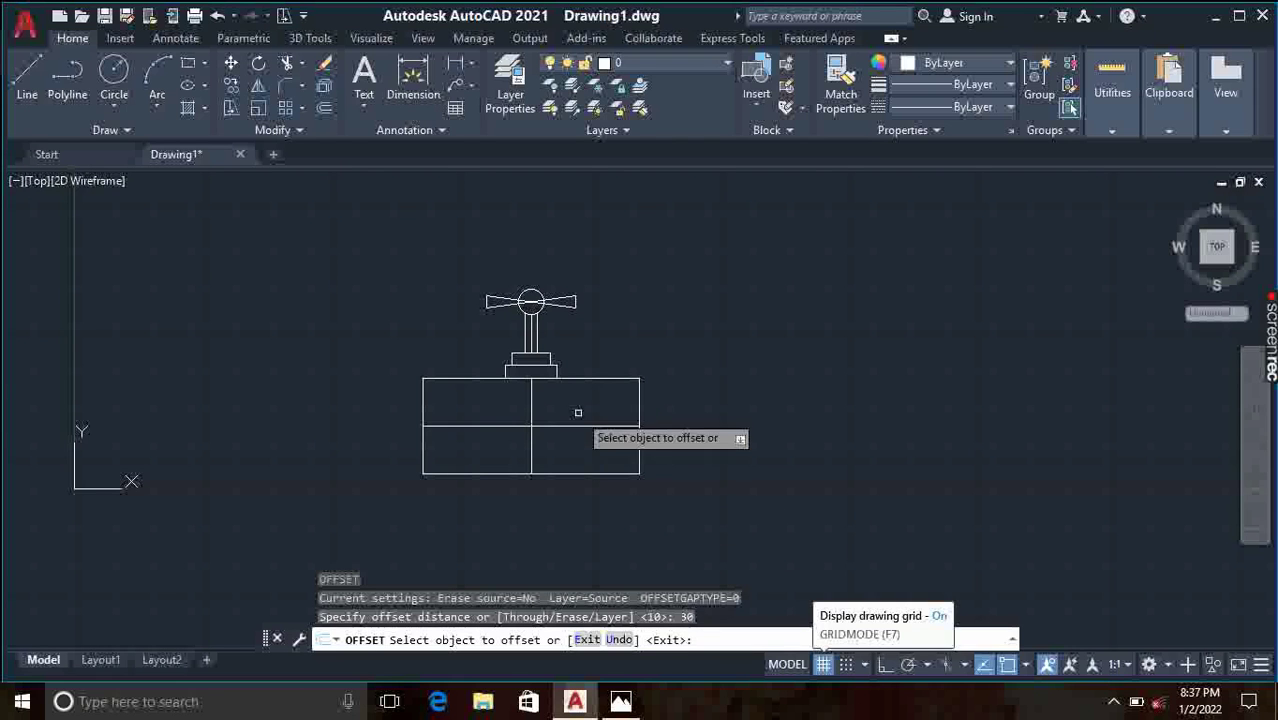
{"action": "left_click", "coordinate": [576, 427]}
{"action": "left_click", "coordinate": [572, 397]}
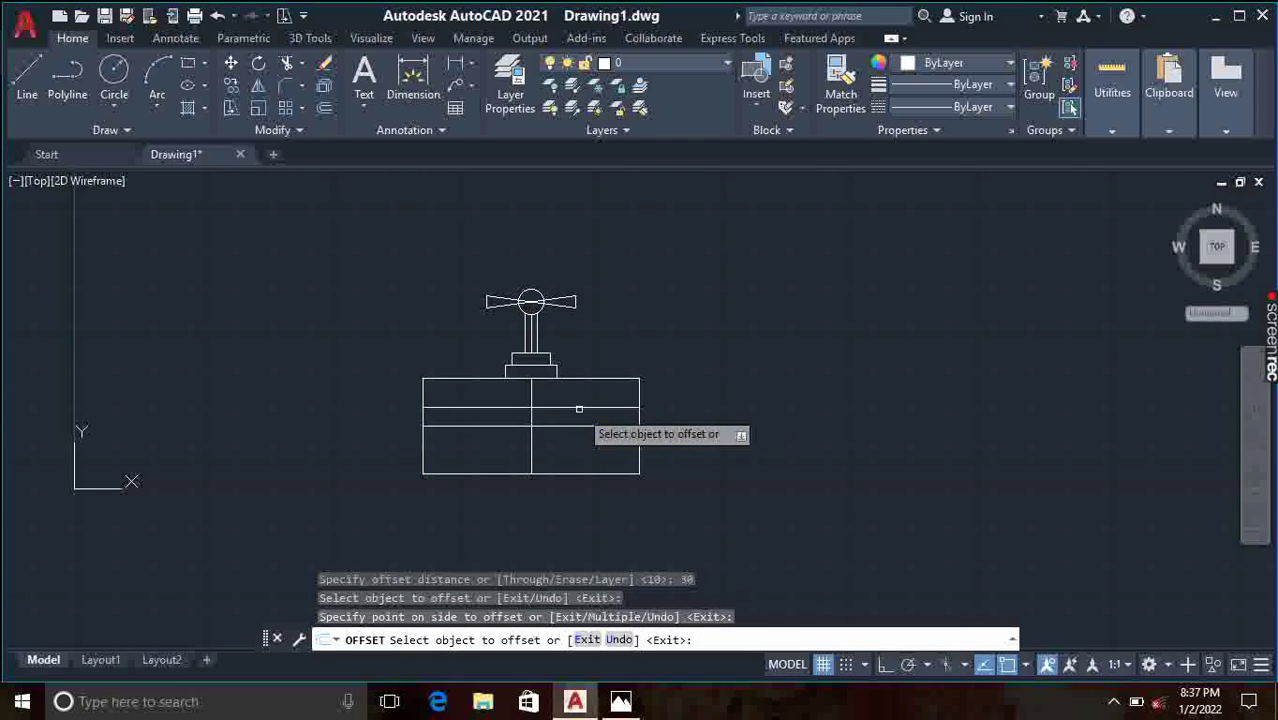
{"action": "left_click", "coordinate": [572, 427]}
{"action": "left_click", "coordinate": [571, 444]}
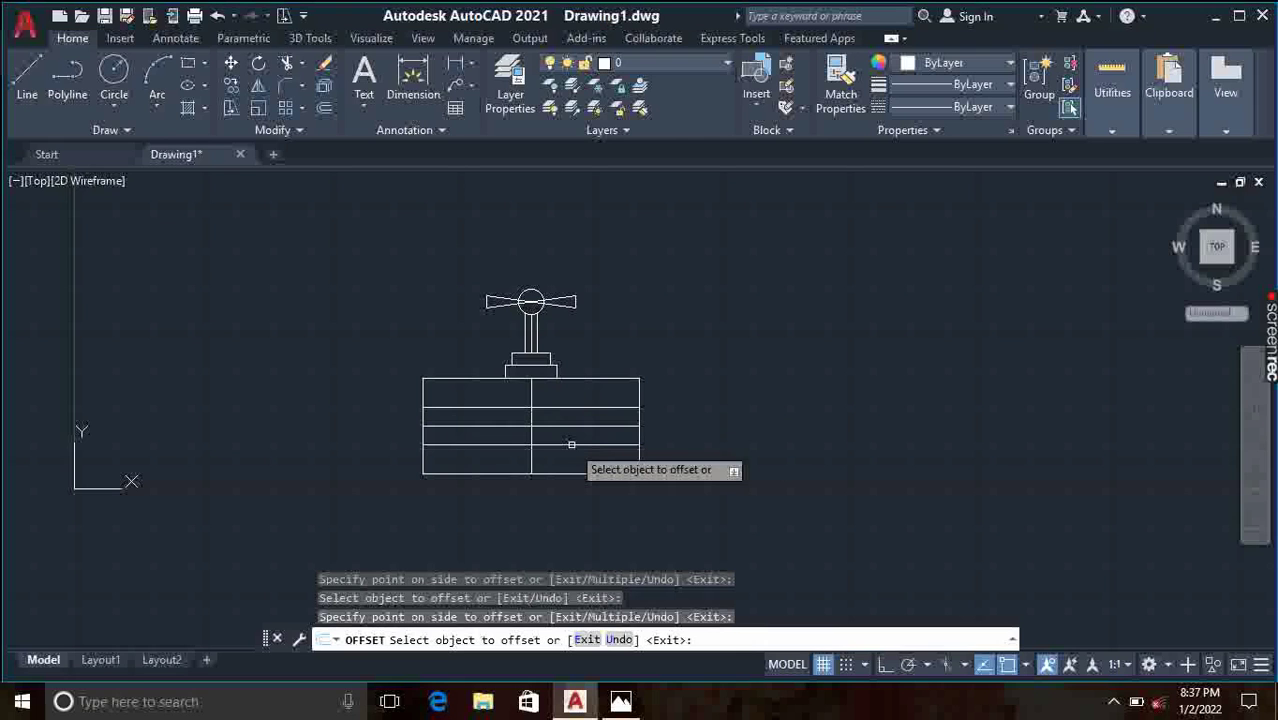
{"action": "key", "text": "Return"}
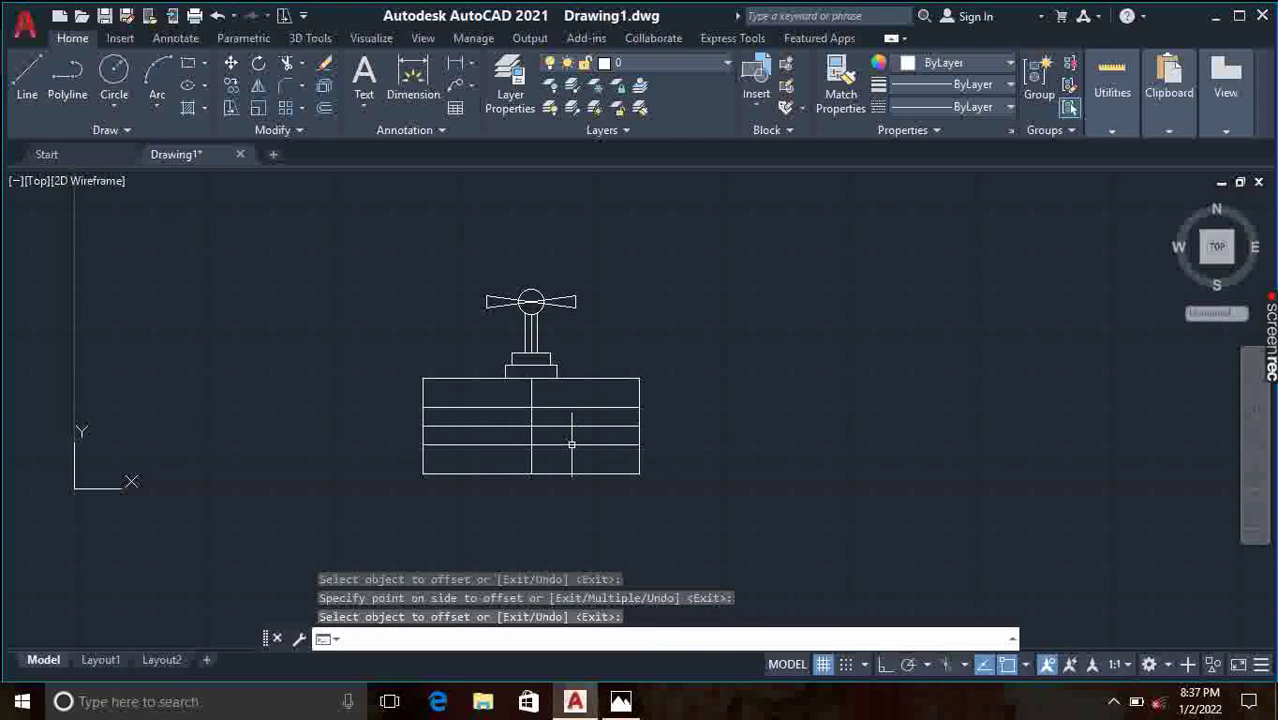
{"action": "key", "text": "Return"}
{"action": "type", "text": "O"}
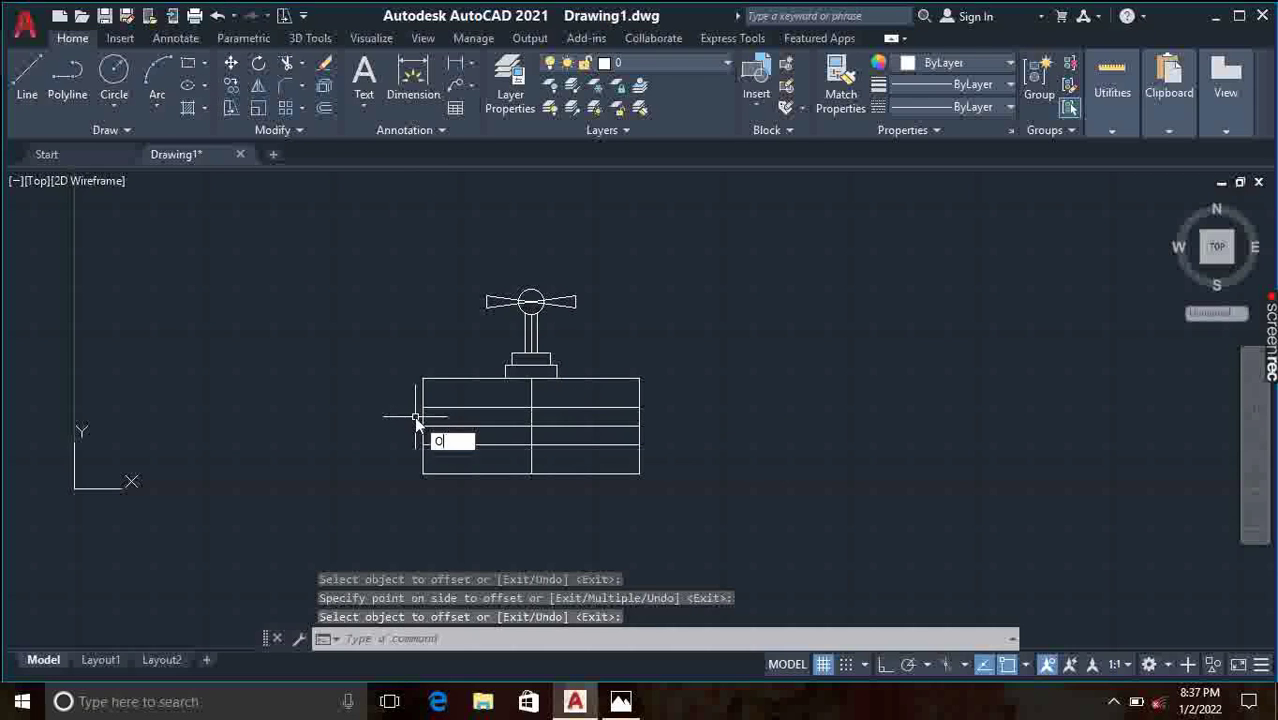
Step: Offset two horizontal lines by 40 units each
{"action": "key", "text": "Return"}
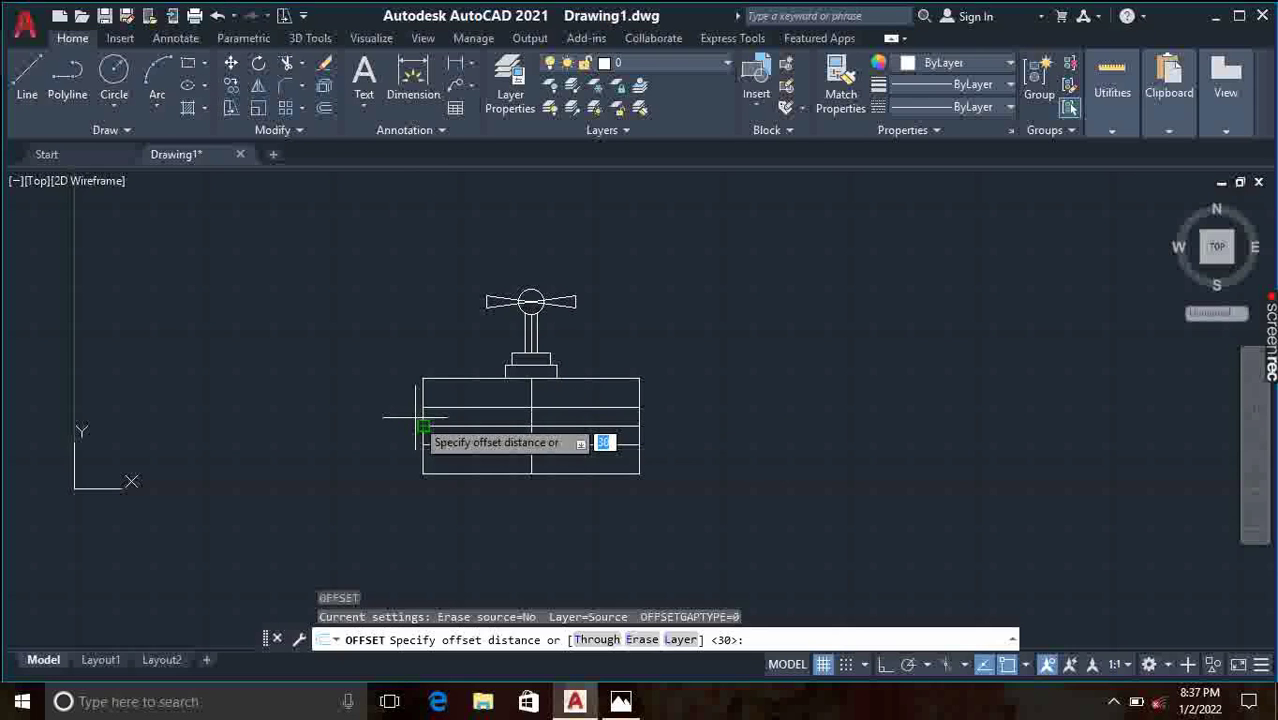
{"action": "type", "text": "4"}
{"action": "key", "text": "Return"}
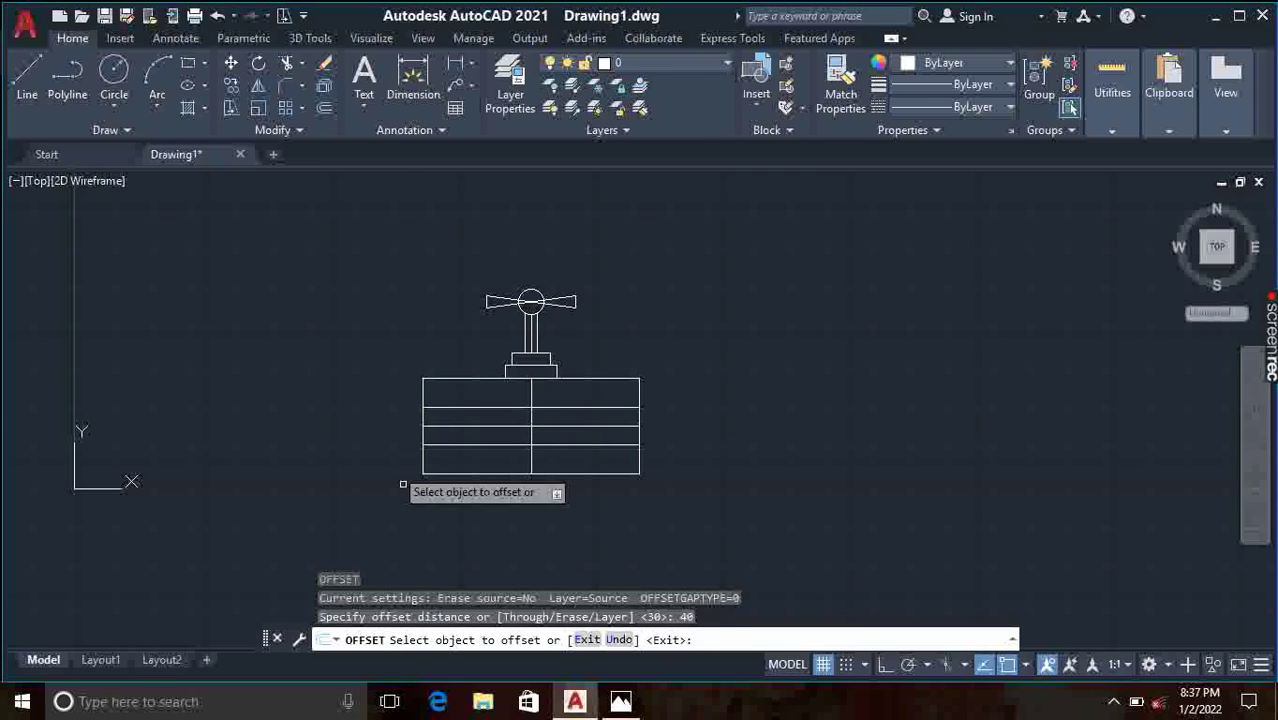
{"action": "left_click", "coordinate": [531, 426]}
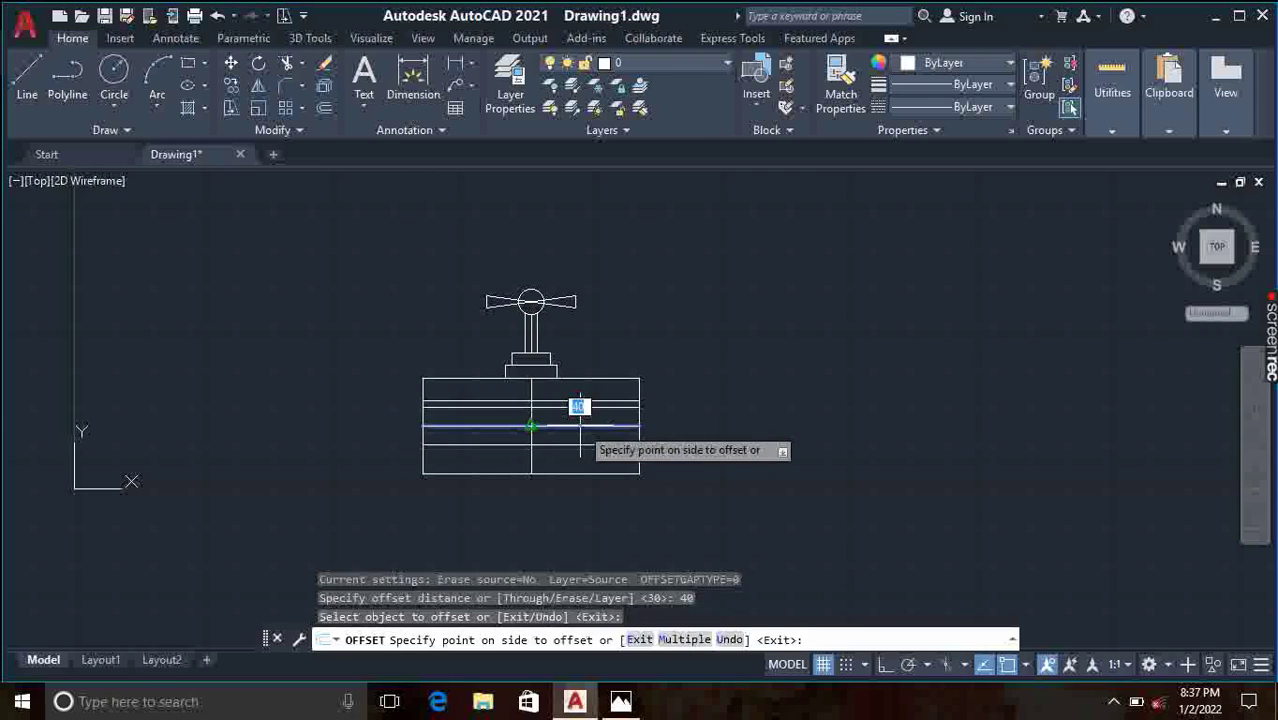
{"action": "left_click", "coordinate": [579, 405]}
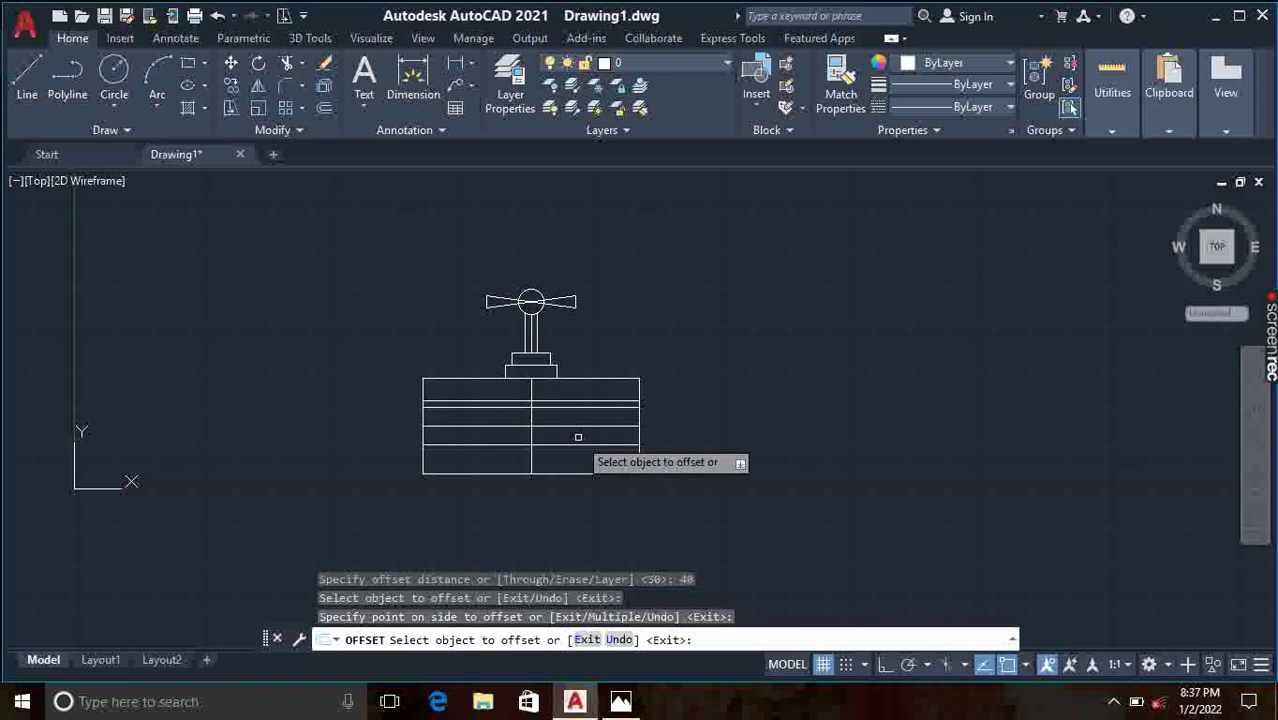
{"action": "left_click", "coordinate": [577, 430]}
{"action": "left_click", "coordinate": [573, 455]}
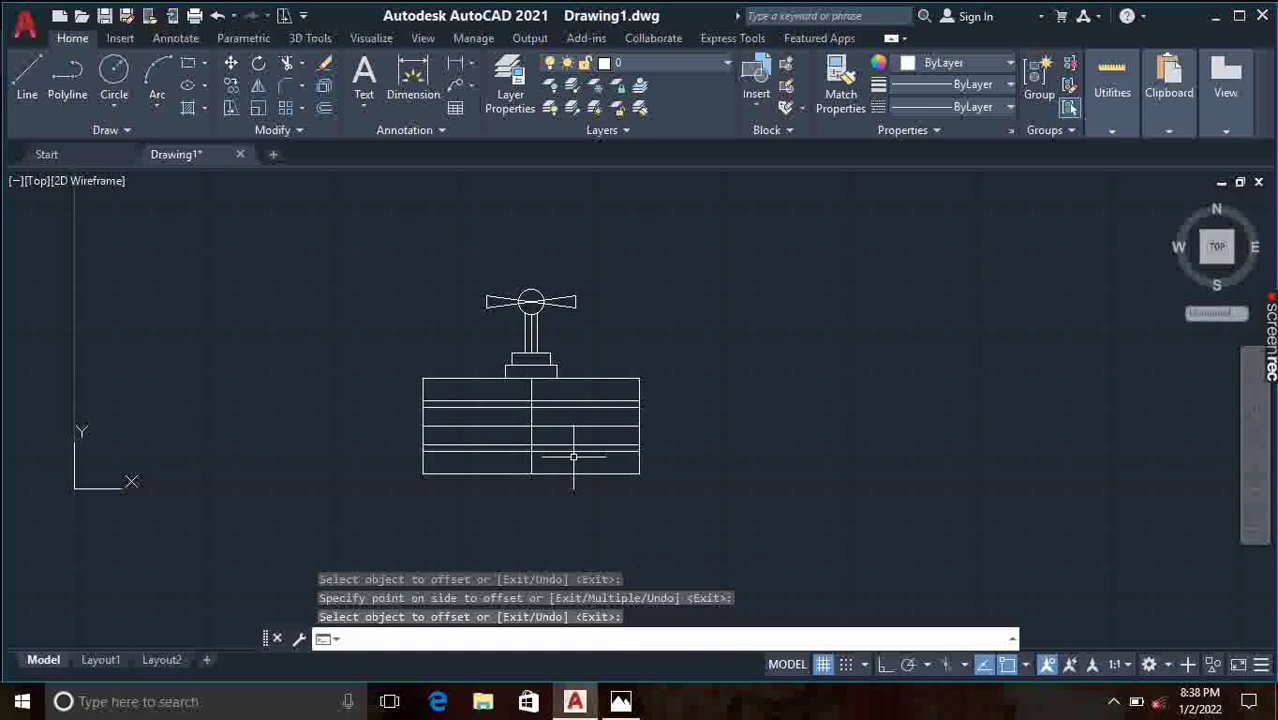
{"action": "key", "text": "Return"}
Step: Offset the body rectangle's outline 20 units outward
{"action": "type", "text": "o"}
{"action": "key", "text": "Return"}
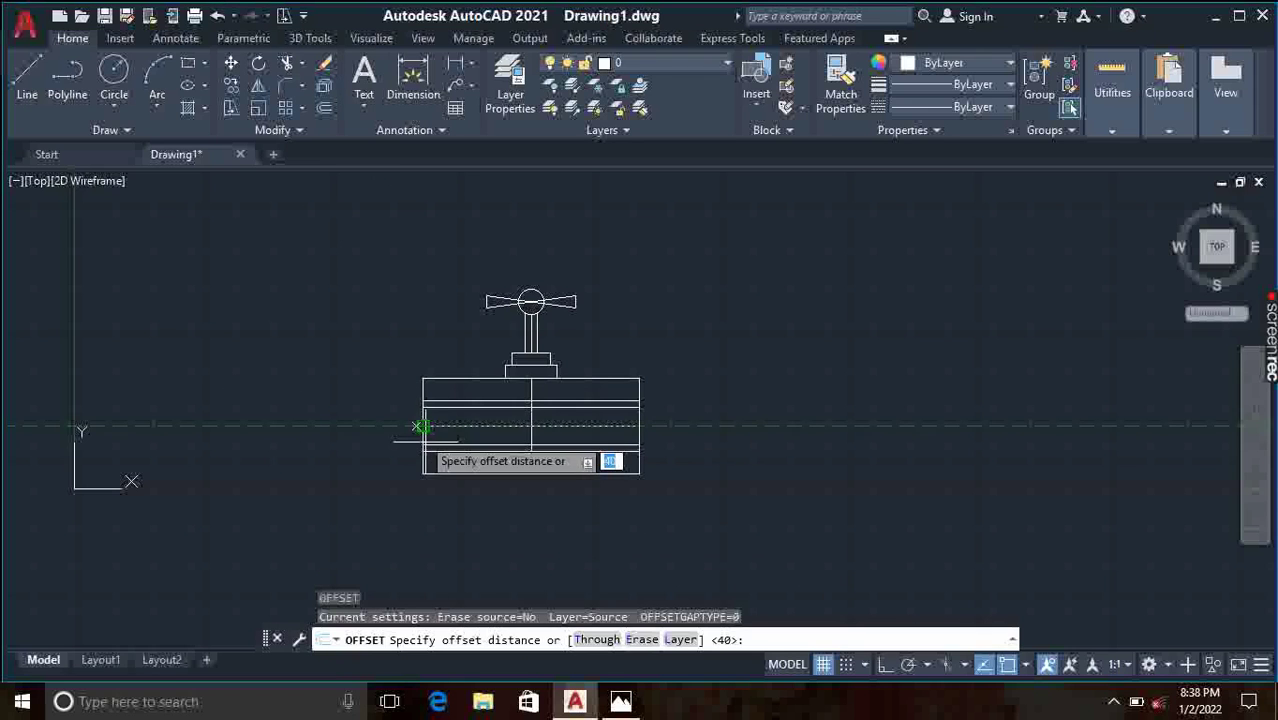
{"action": "type", "text": "20"}
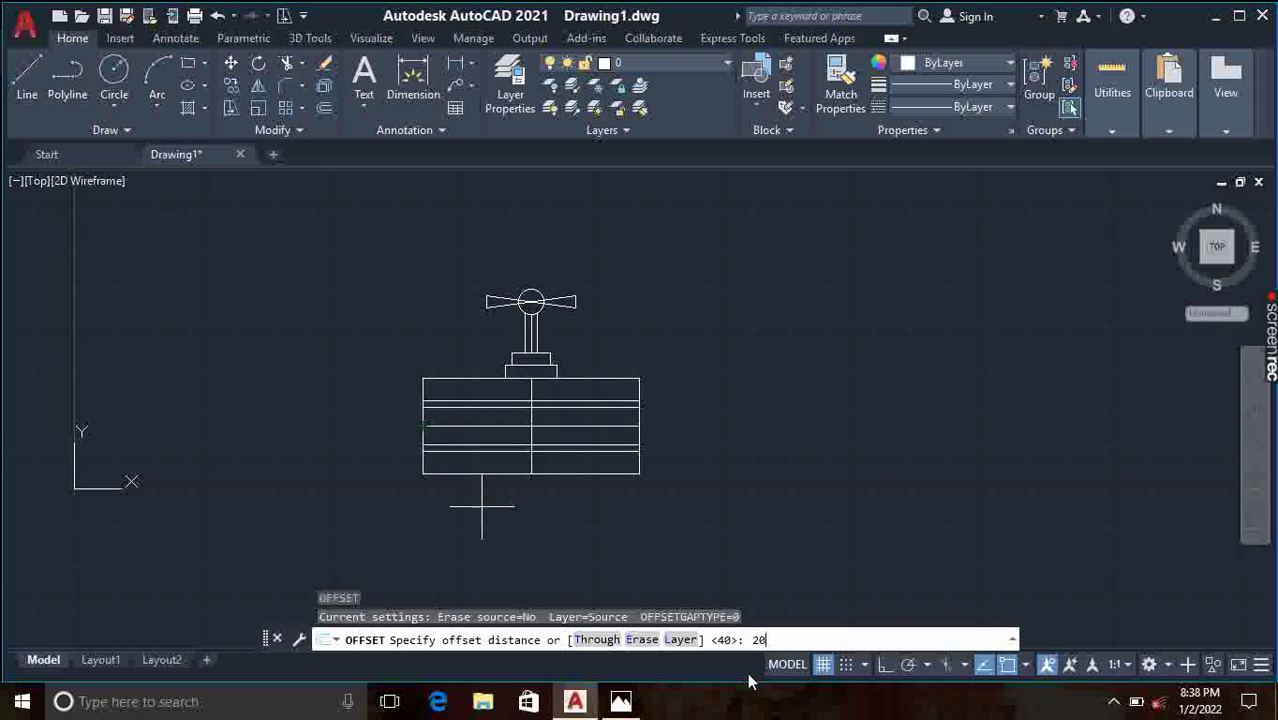
{"action": "key", "text": "Return"}
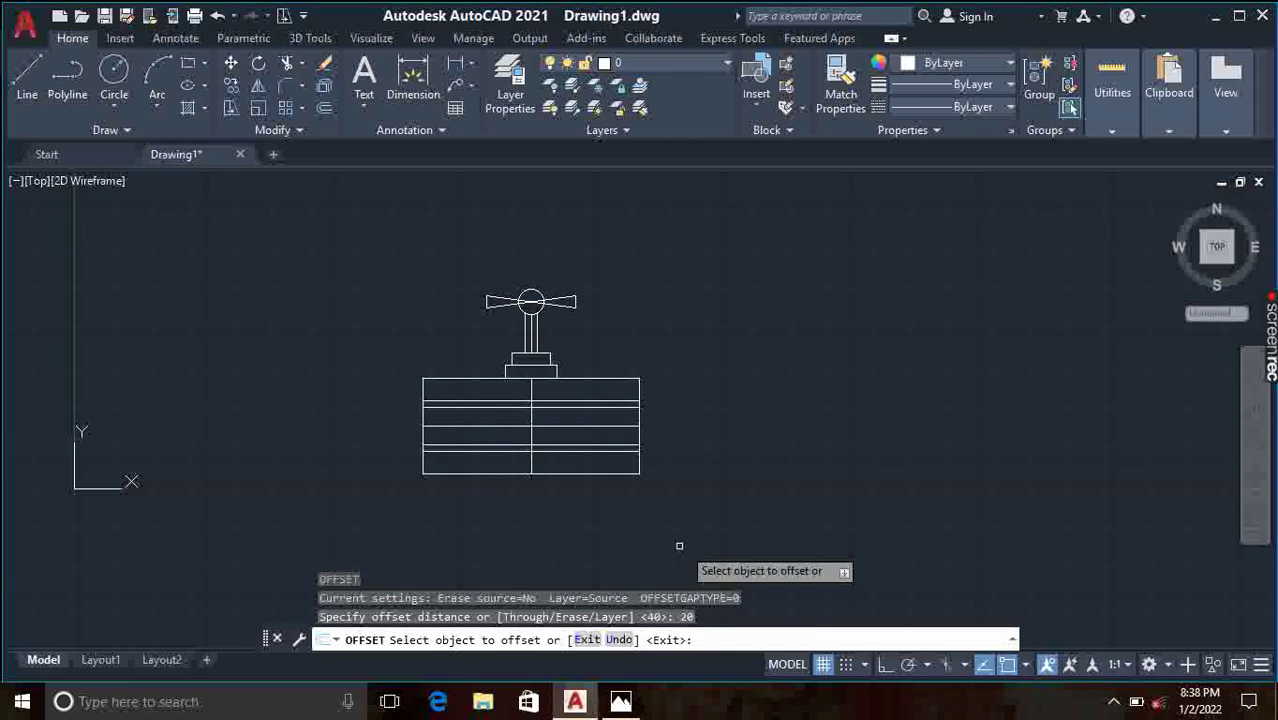
{"action": "scroll", "coordinate": [668, 535], "scroll_direction": "up", "scroll_amount": 5}
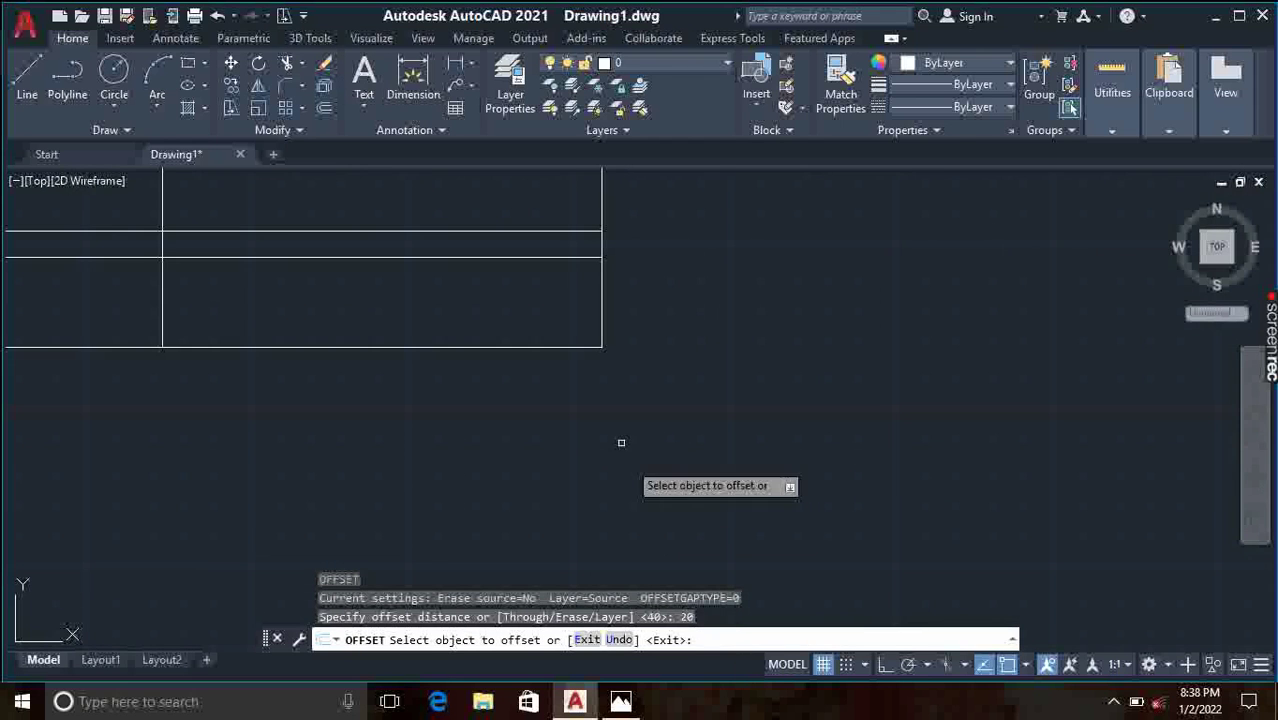
{"action": "left_click", "coordinate": [602, 302]}
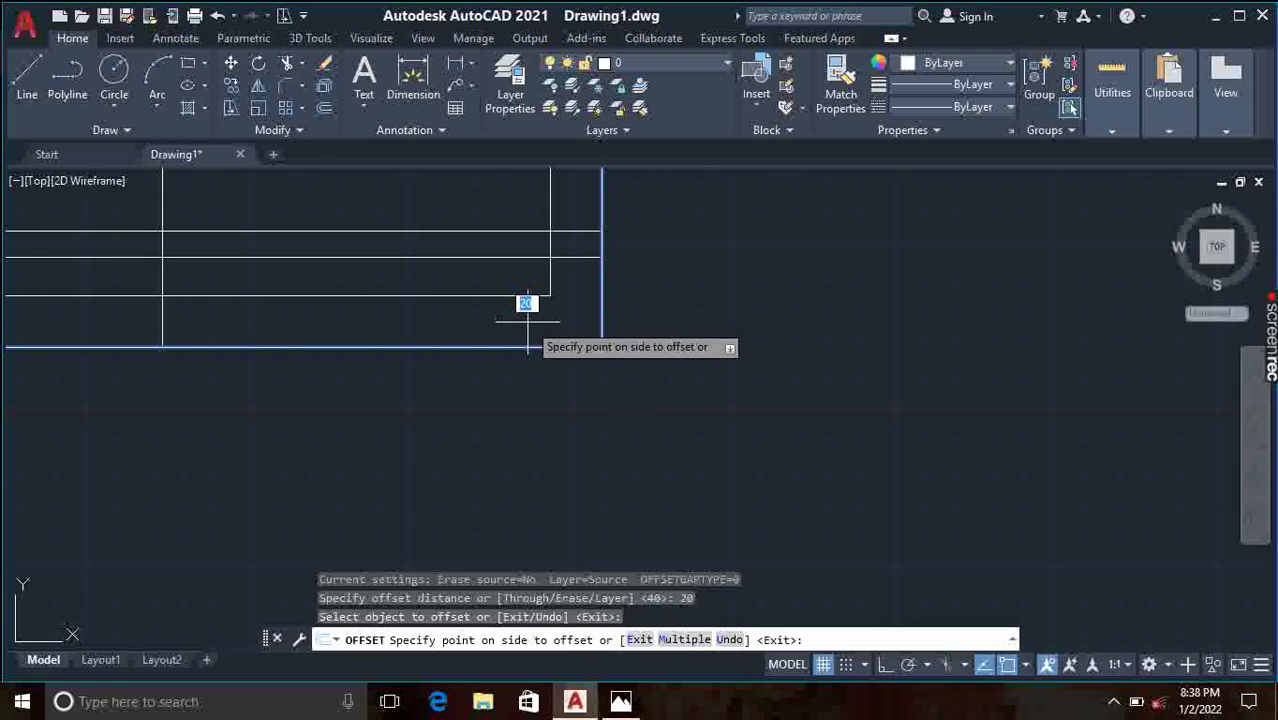
{"action": "scroll", "coordinate": [524, 304], "scroll_direction": "down", "scroll_amount": 3}
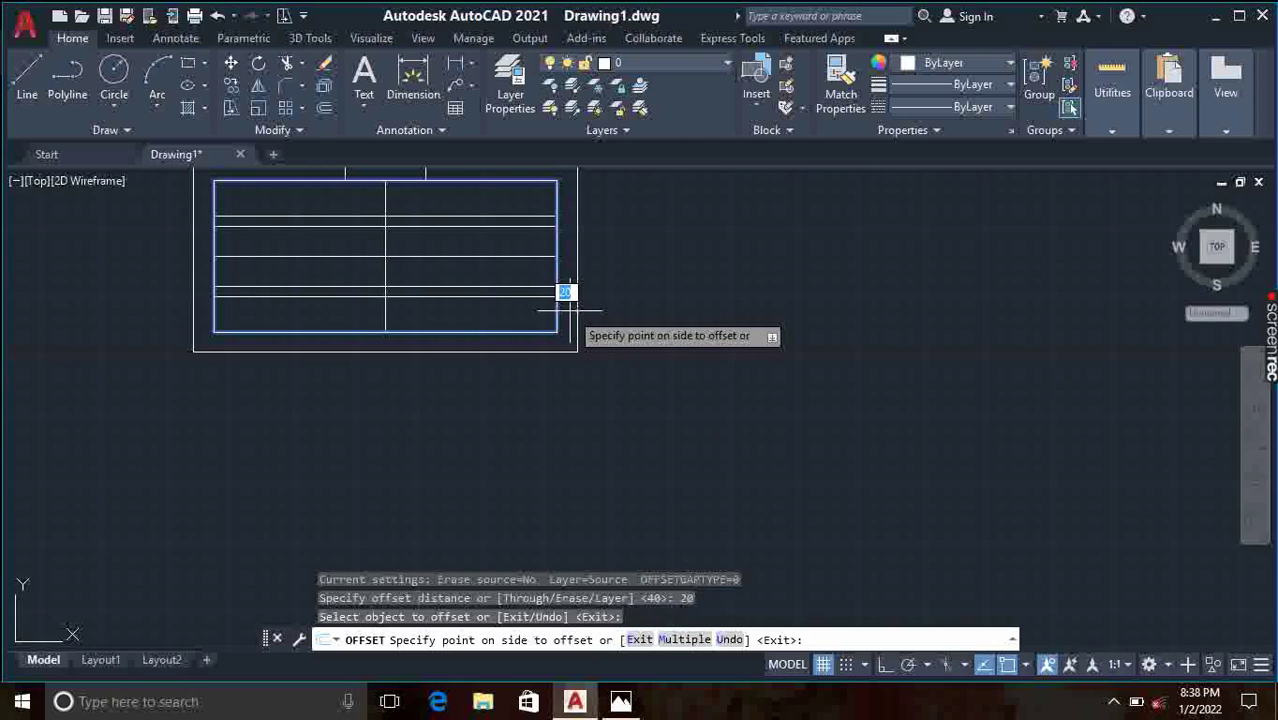
{"action": "left_click", "coordinate": [570, 310]}
{"action": "scroll", "coordinate": [408, 271], "scroll_direction": "up", "scroll_amount": 2}
{"action": "scroll", "coordinate": [408, 271], "scroll_direction": "down", "scroll_amount": 4}
{"action": "scroll", "coordinate": [412, 314], "scroll_direction": "up", "scroll_amount": 3}
{"action": "middle_click_drag", "start_coordinate": [419, 286], "coordinate": [459, 398]}
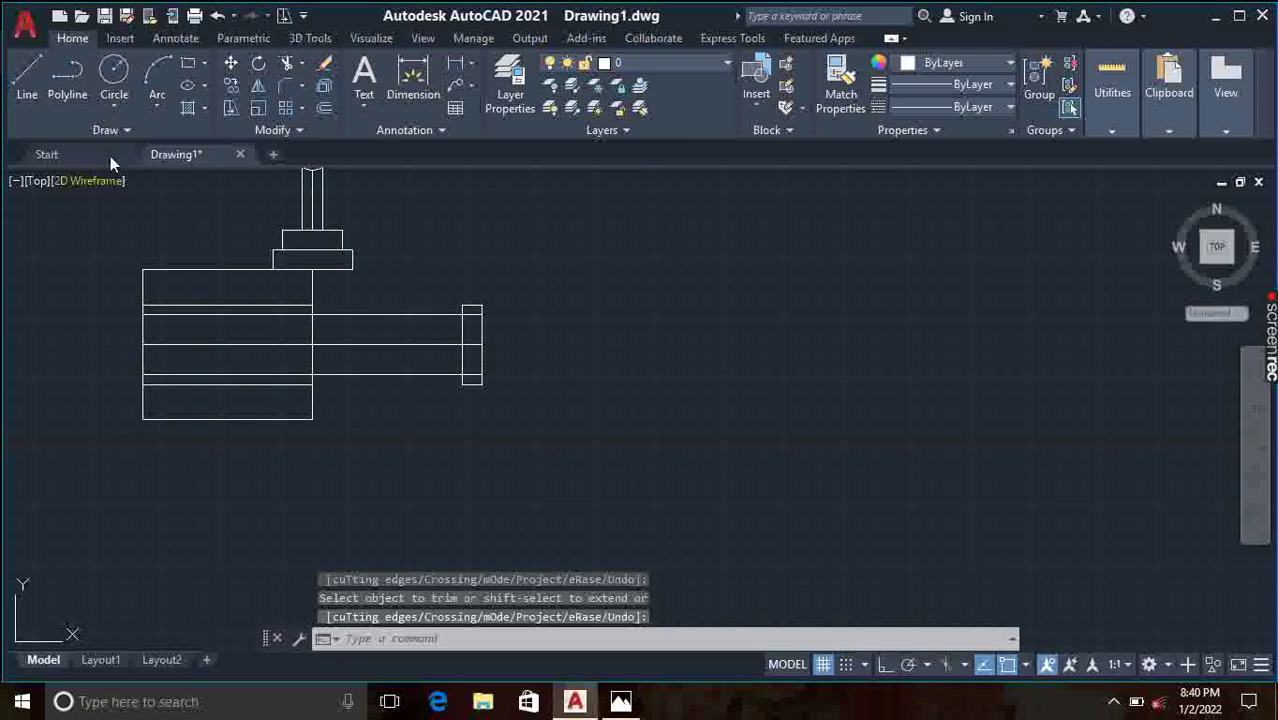
Step: Try a Tan, Tan, Radius circle on the neck block and spout edges with default radius 20
{"action": "left_click", "coordinate": [121, 107]}
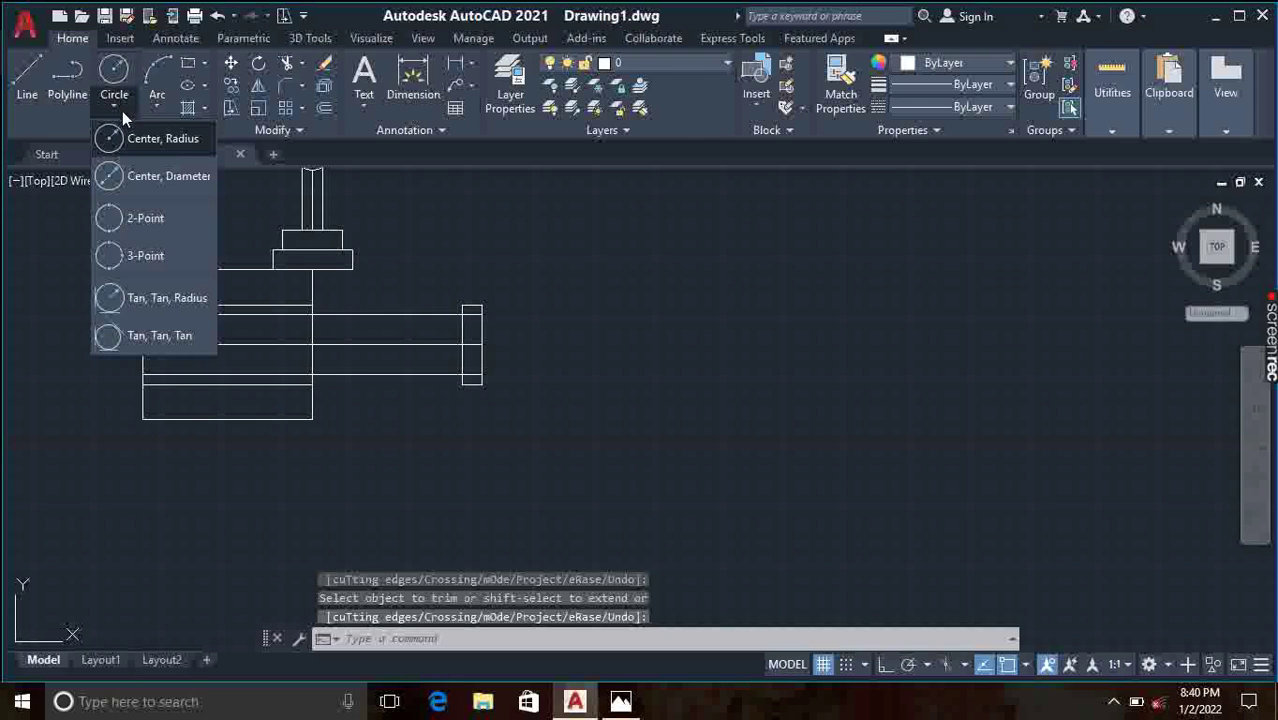
{"action": "left_click", "coordinate": [150, 297]}
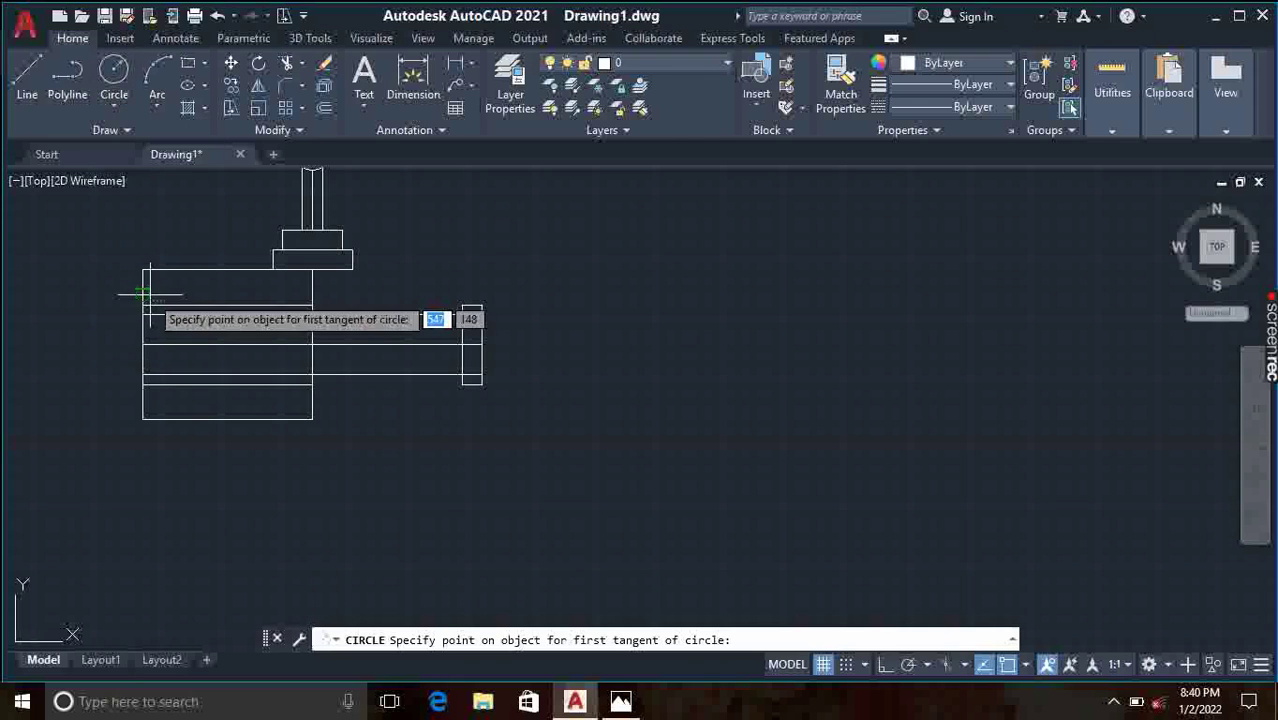
{"action": "left_click", "coordinate": [352, 268]}
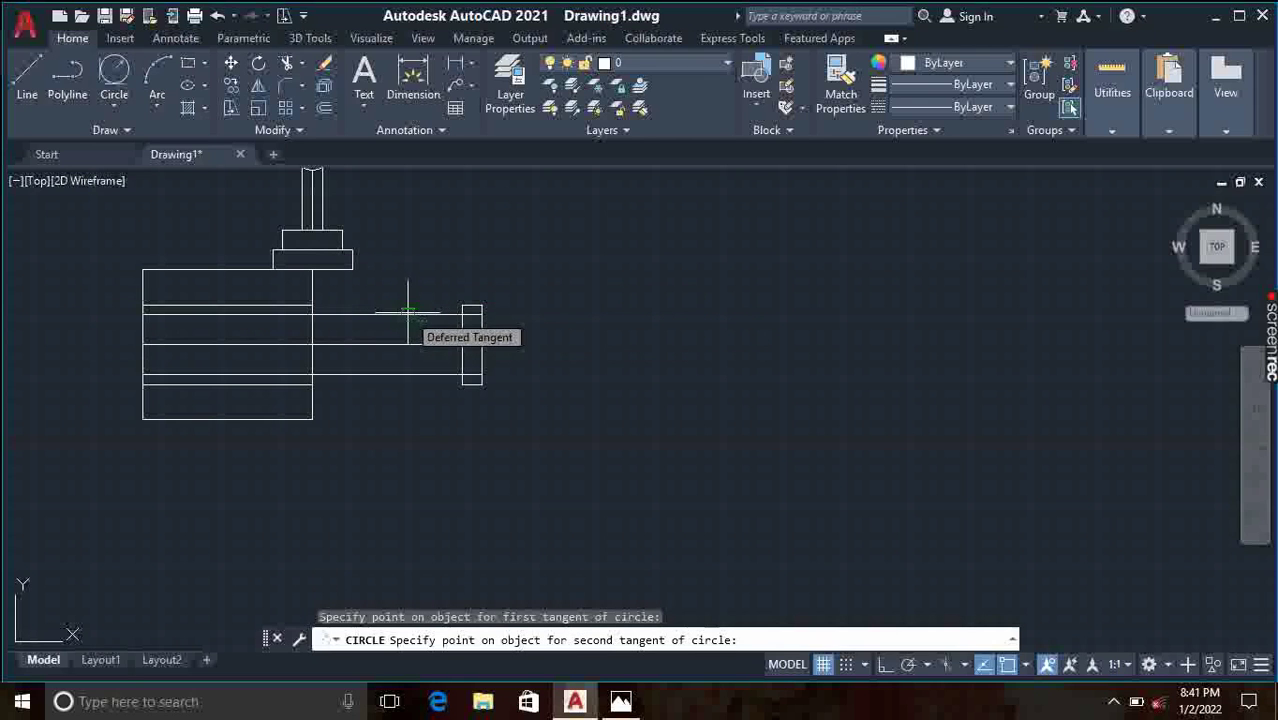
{"action": "left_click", "coordinate": [407, 311]}
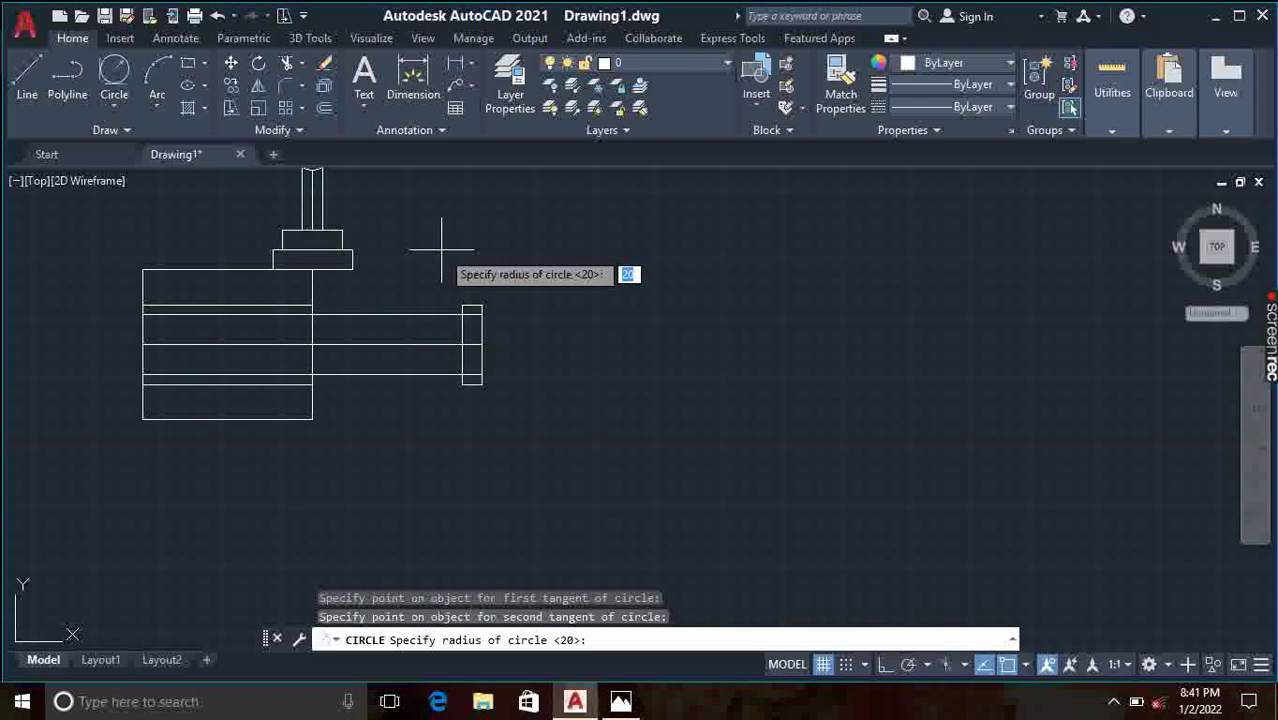
{"action": "key", "text": "Return"}
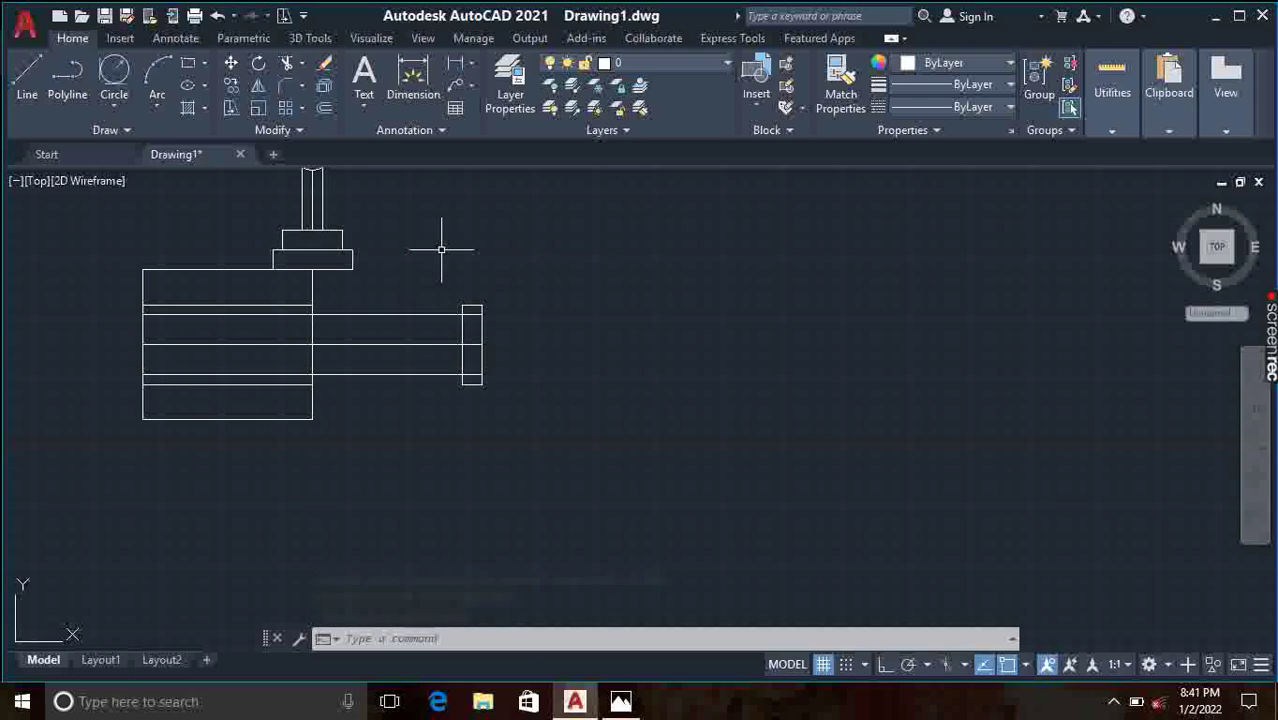
Step: Draw a radius 50 circle tangent to the neck block edge and the spout's top edge
{"action": "left_click", "coordinate": [111, 73]}
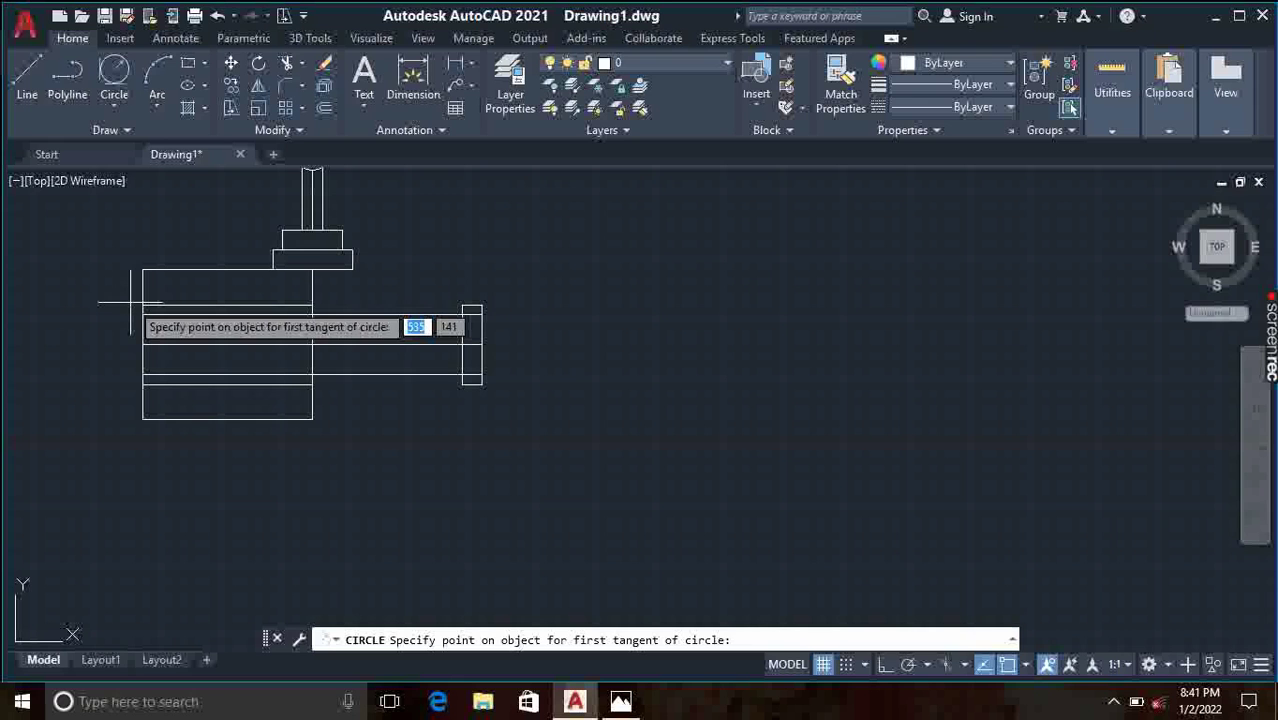
{"action": "left_click", "coordinate": [124, 74]}
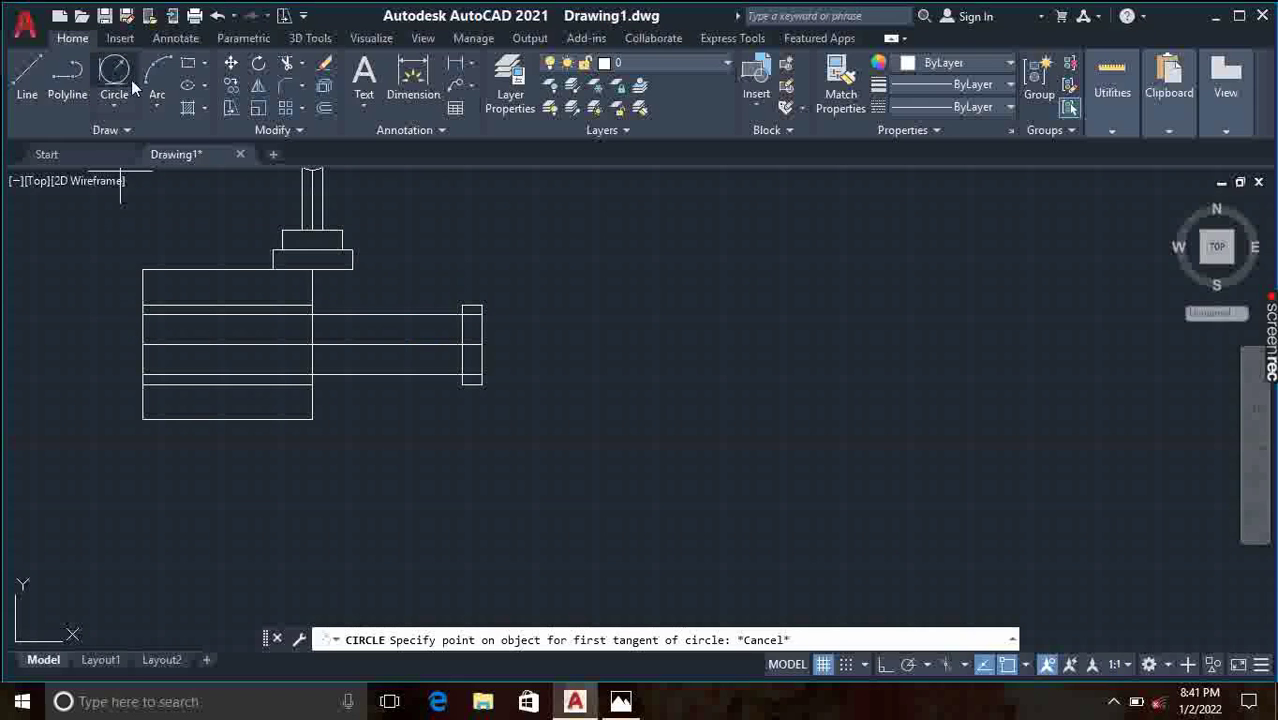
{"action": "left_click", "coordinate": [352, 266]}
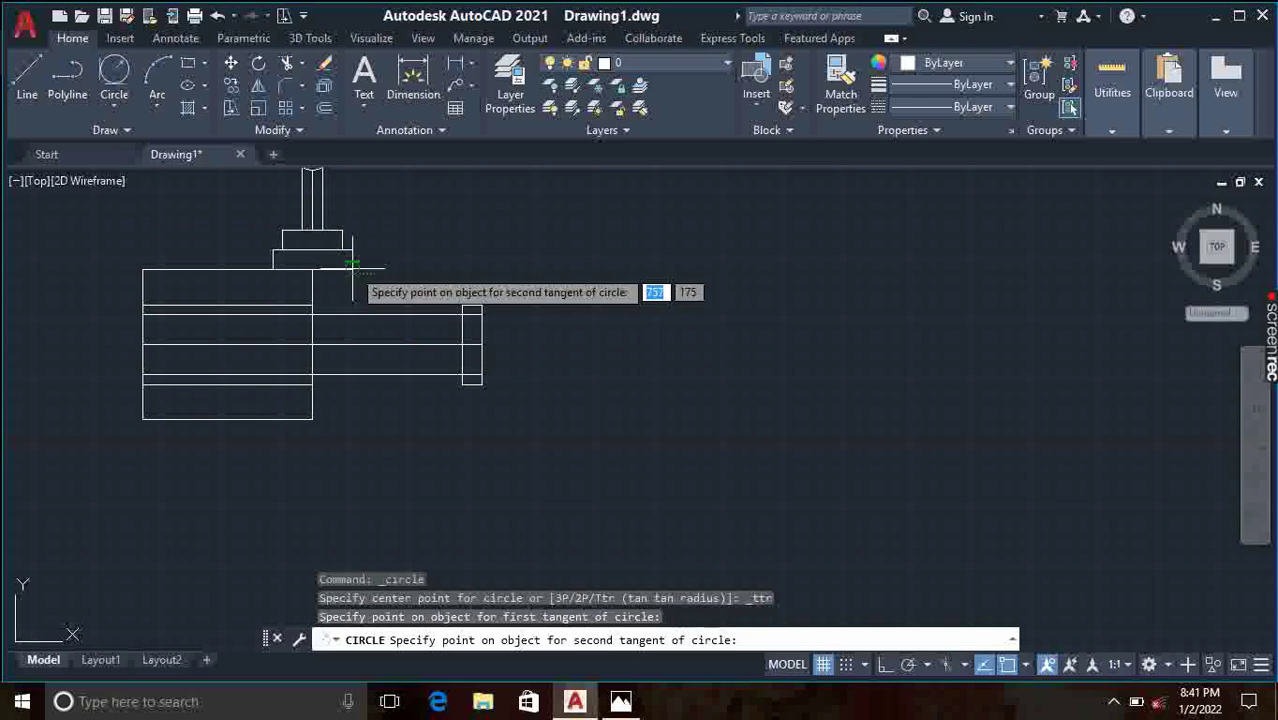
{"action": "left_click", "coordinate": [412, 313]}
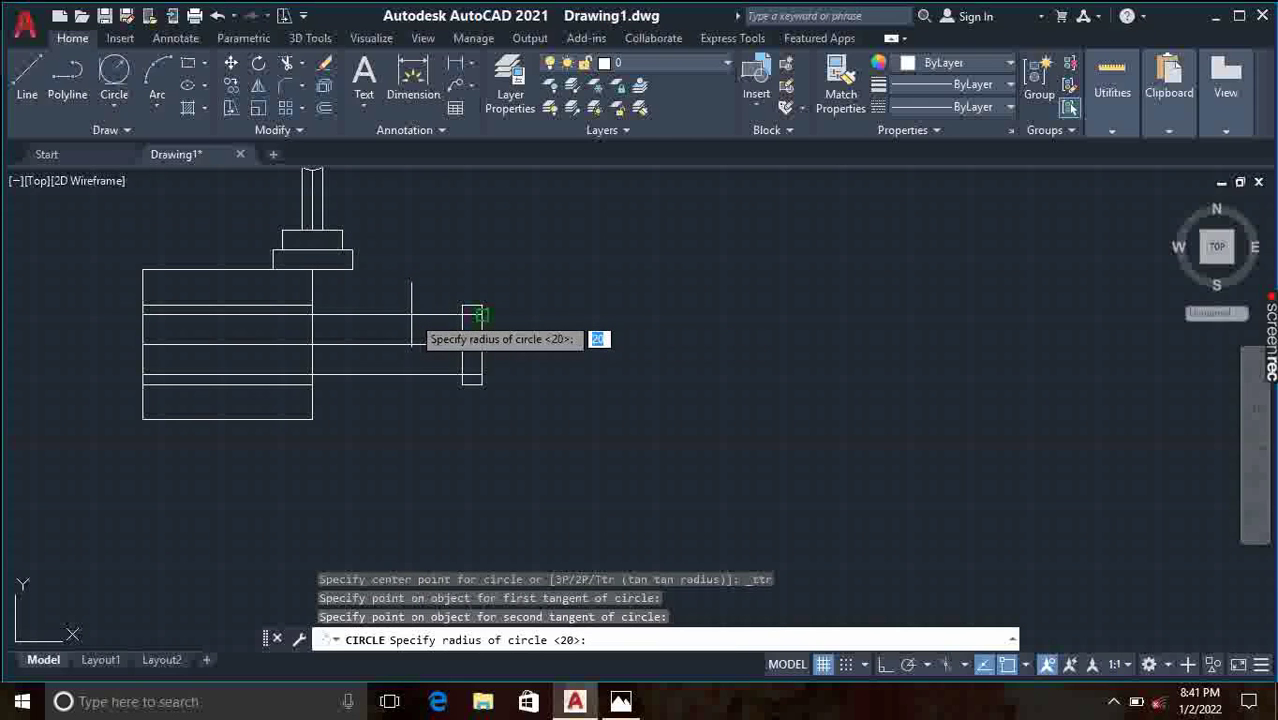
{"action": "type", "text": "50"}
{"action": "key", "text": "Return"}
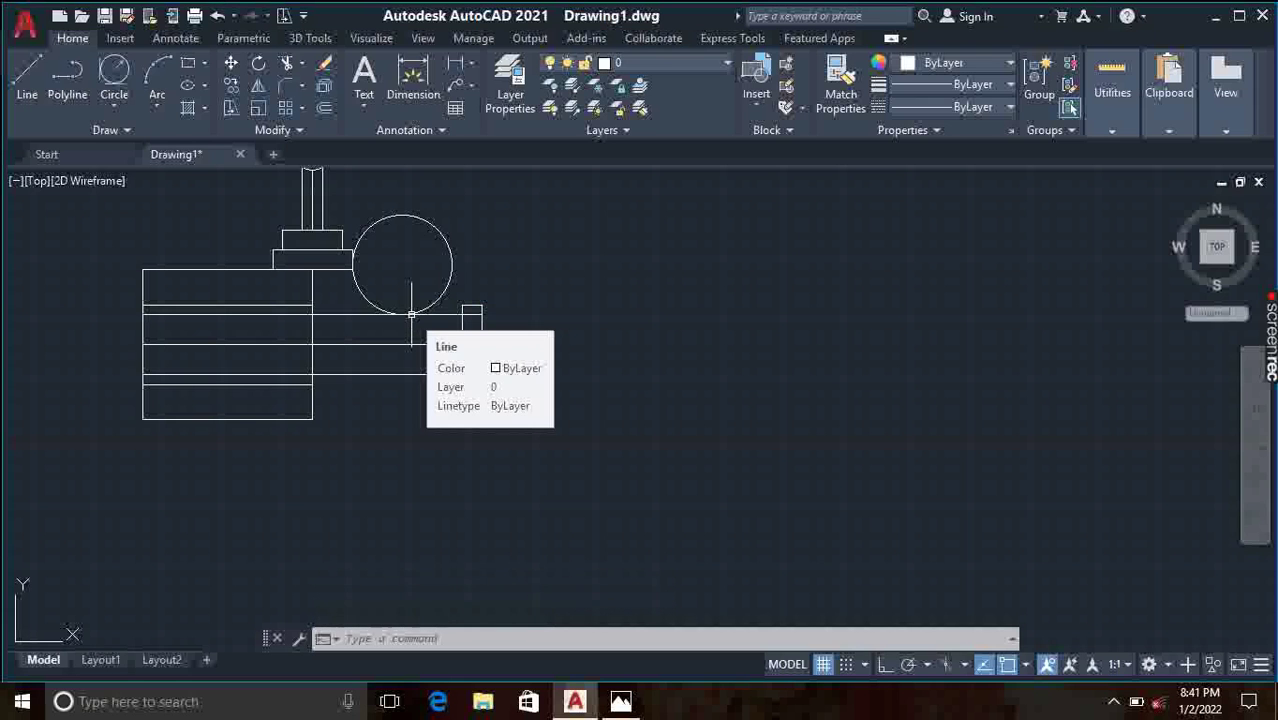
{"action": "key", "text": "Return"}
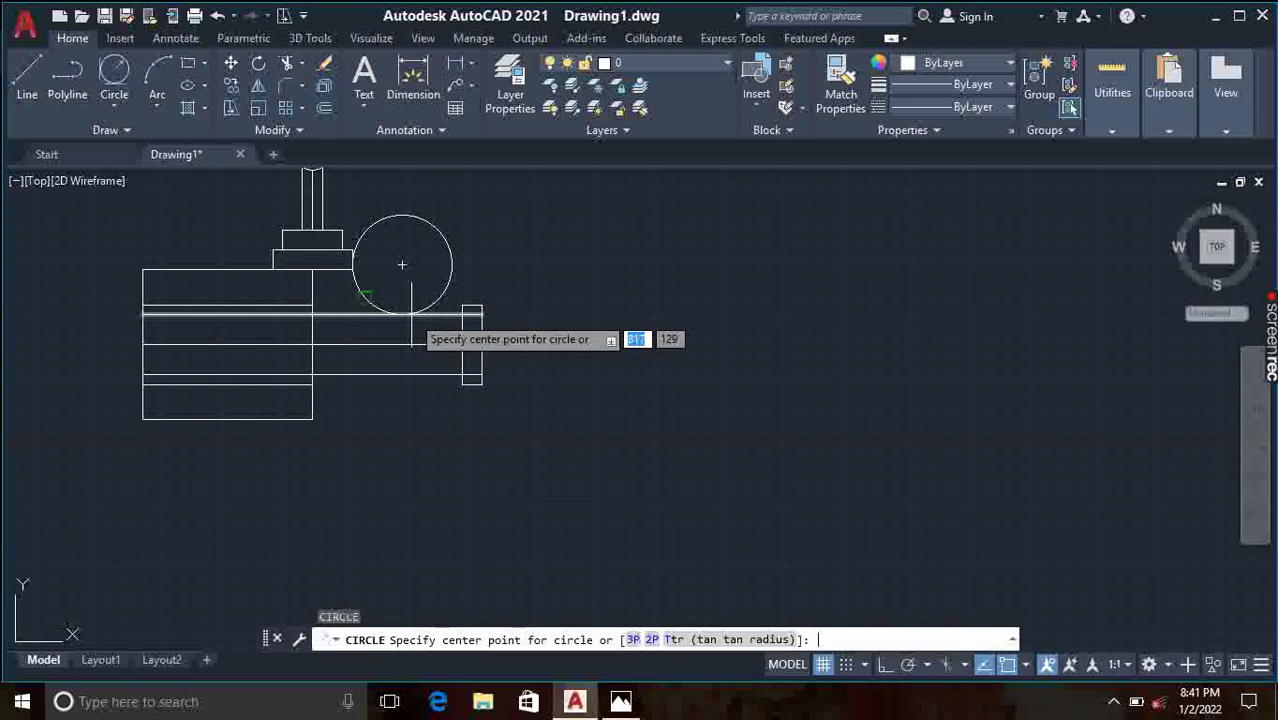
{"action": "key", "text": "Escape"}
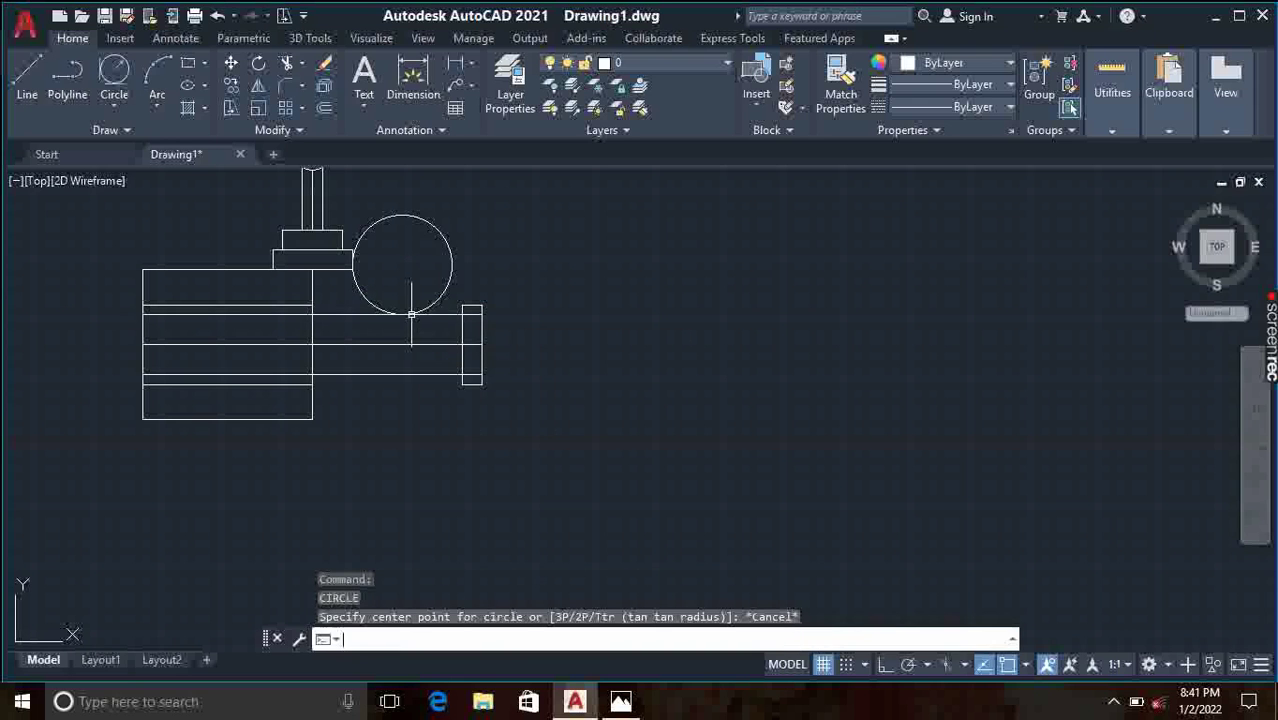
{"action": "type", "text": "TR"}
{"action": "key", "text": "Return"}
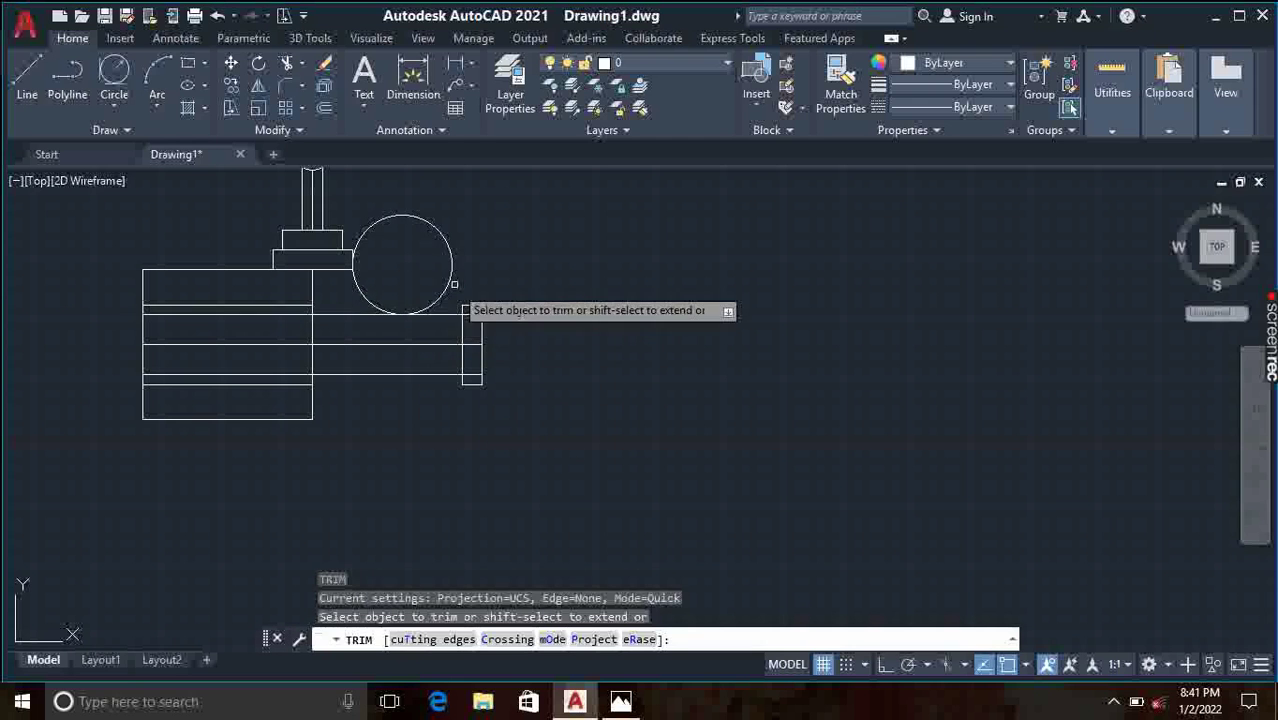
Step: Trim the circle's outer part and the block and vertical lines inside the curve
{"action": "left_click", "coordinate": [452, 268]}
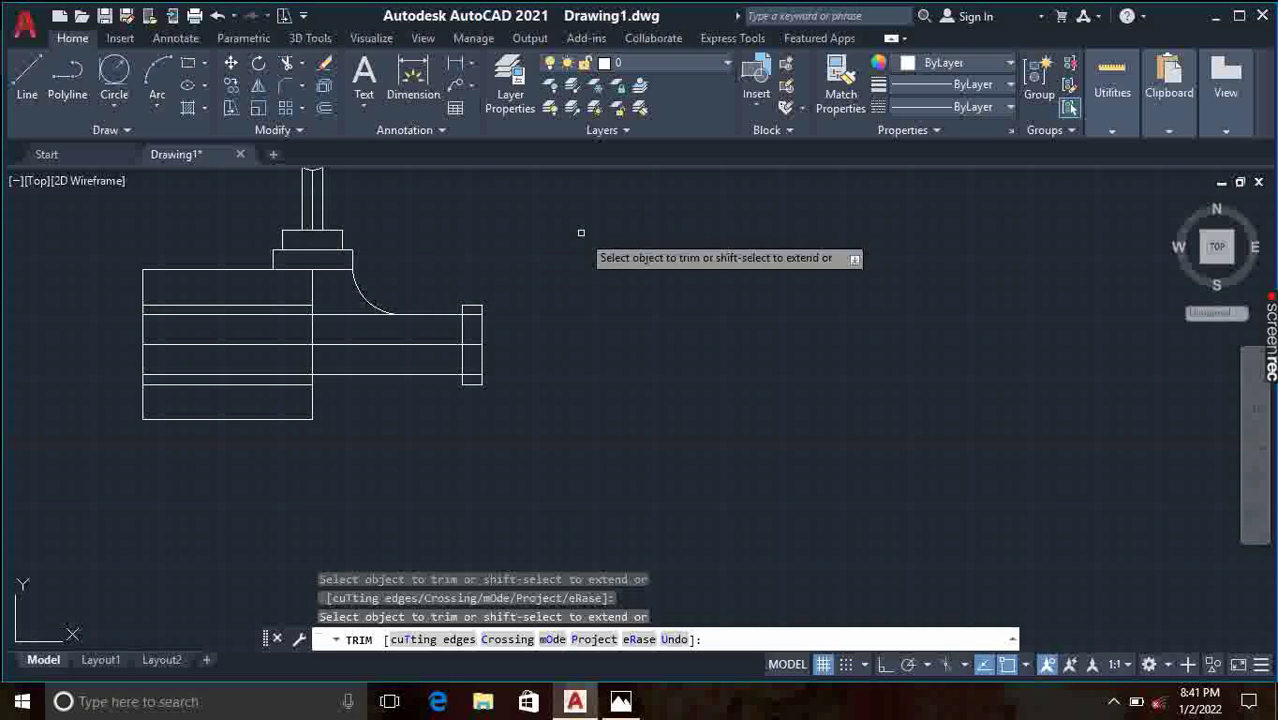
{"action": "left_click", "coordinate": [291, 270]}
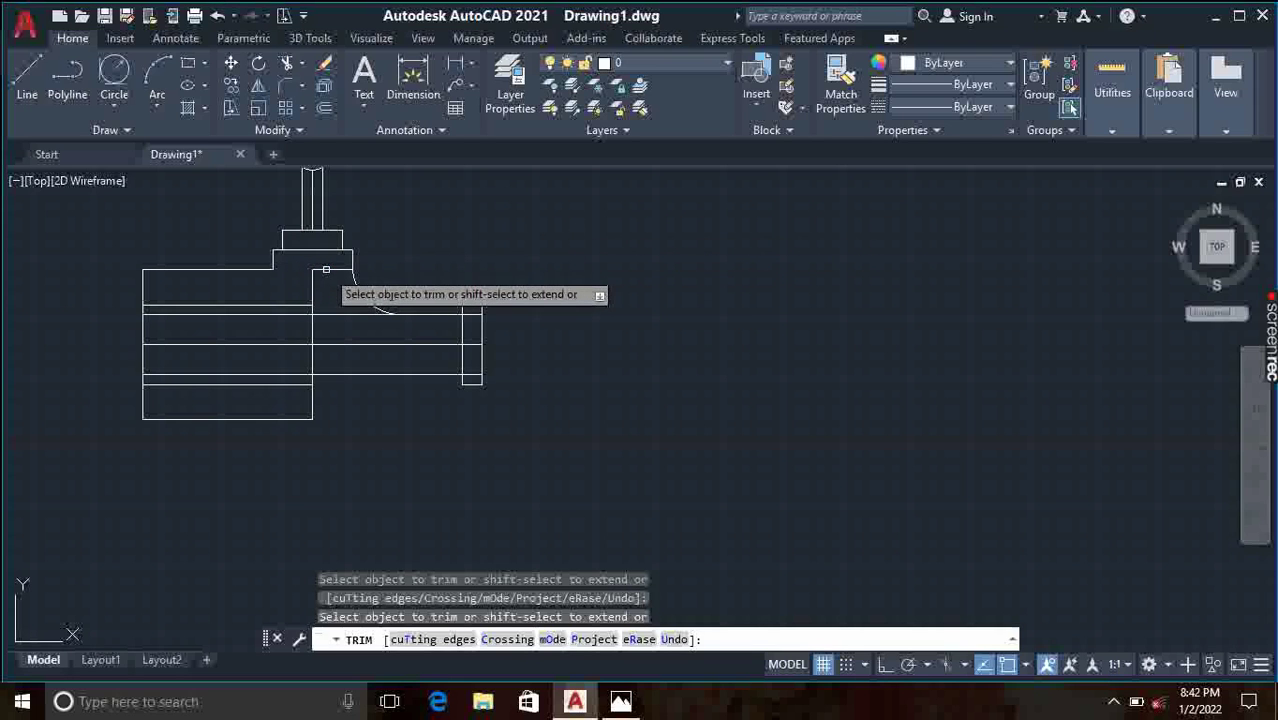
{"action": "left_click", "coordinate": [313, 286]}
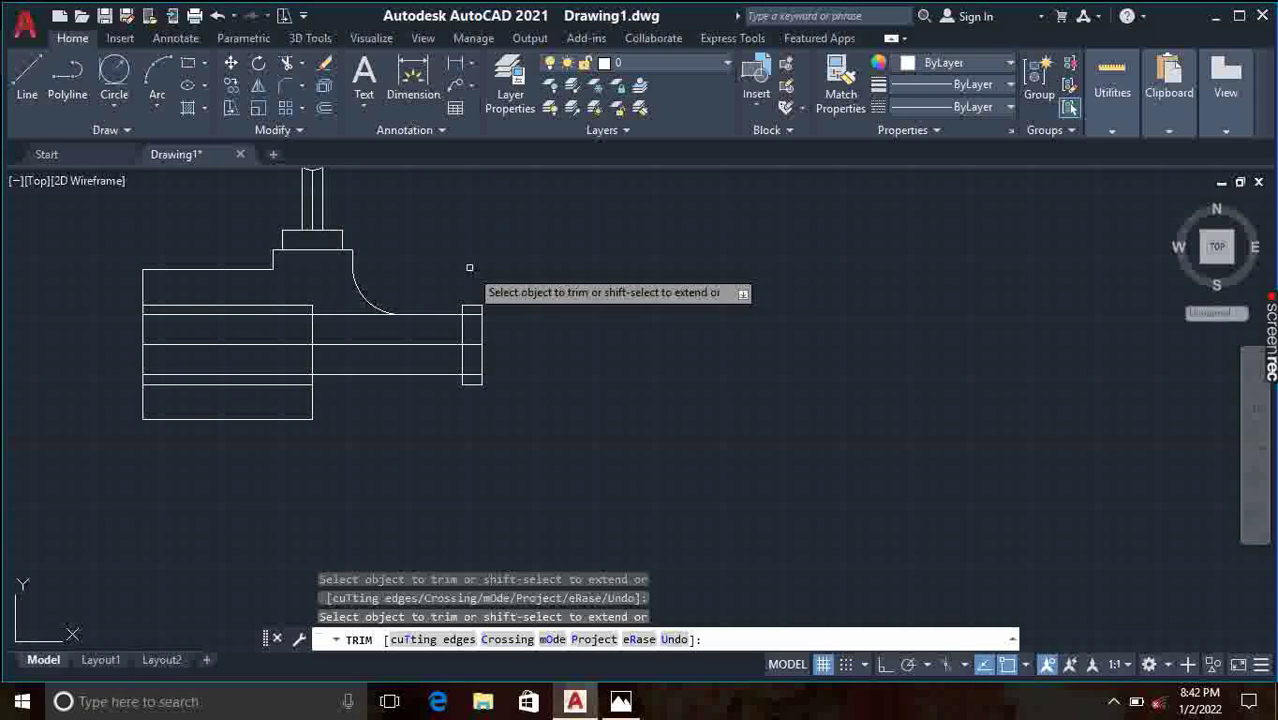
Step: Undo the trims and the circle drawing
{"action": "key", "text": "ctrl+z"}
{"action": "key", "text": "ctrl+z"}
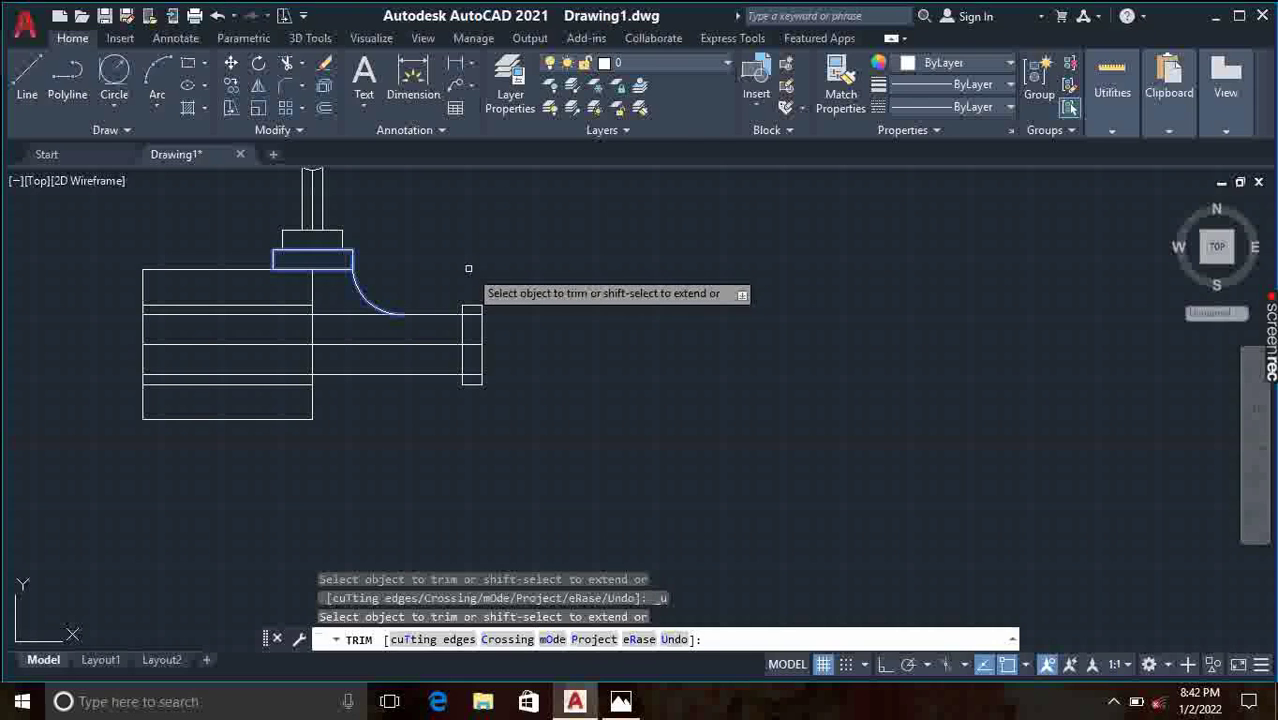
{"action": "key", "text": "ctrl+z"}
{"action": "key", "text": "ctrl+z"}
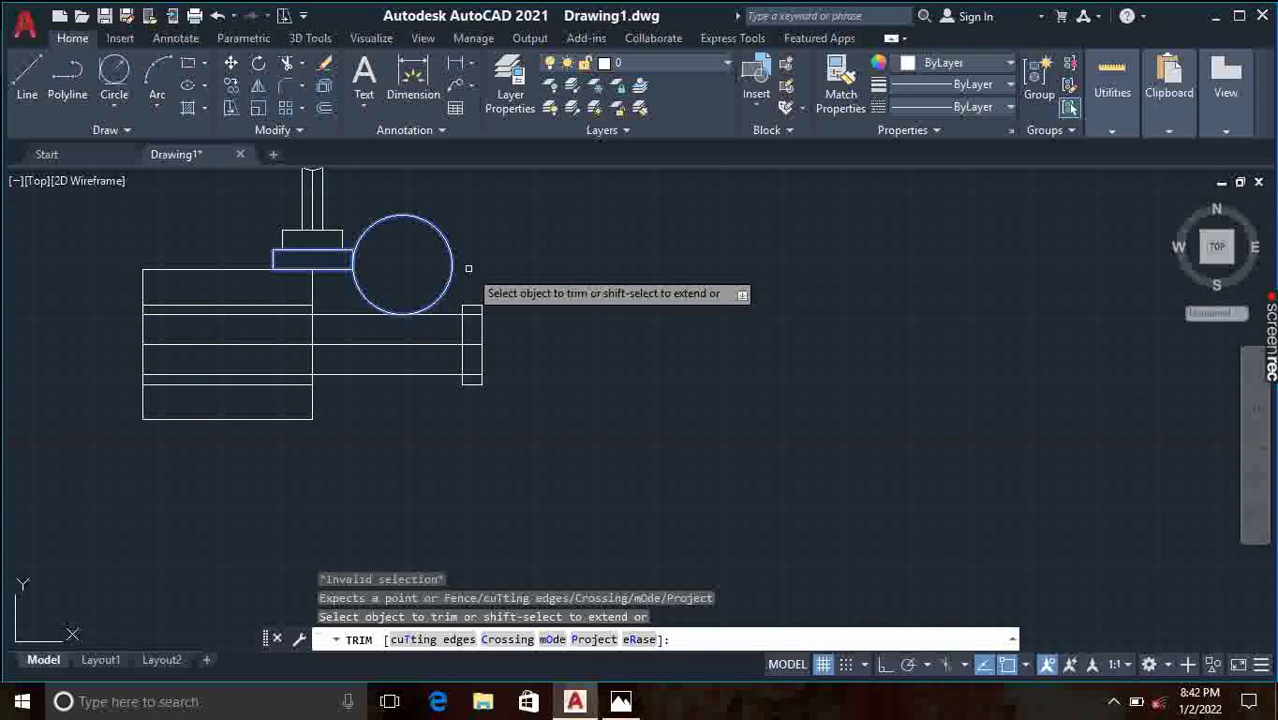
{"action": "key", "text": "Escape"}
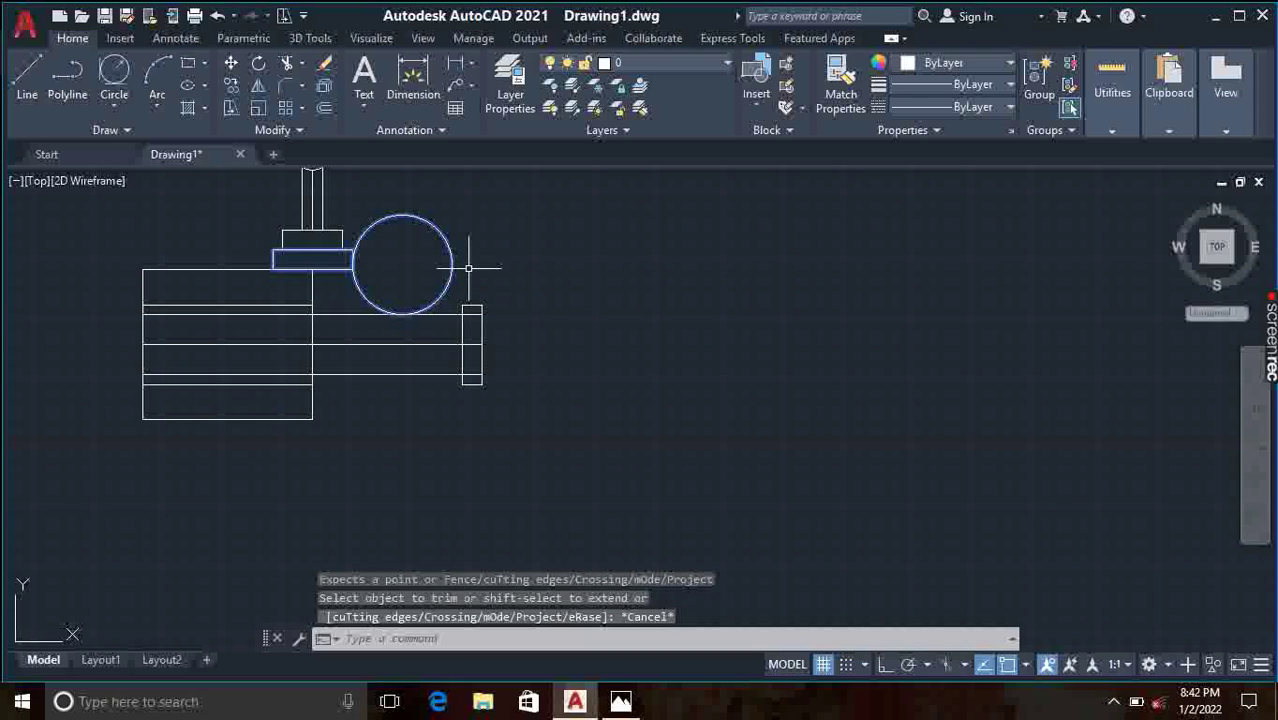
{"action": "key", "text": "ctrl+z"}
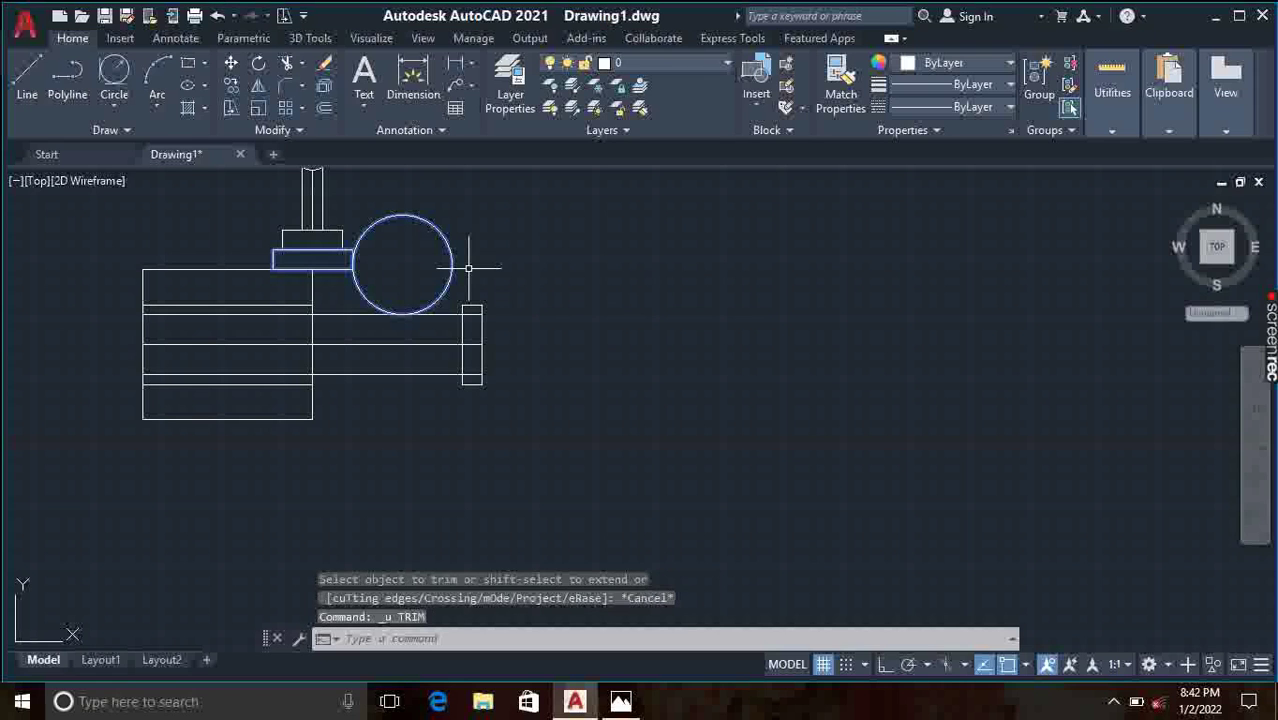
{"action": "key", "text": "ctrl+z"}
{"action": "key", "text": "ctrl+z"}
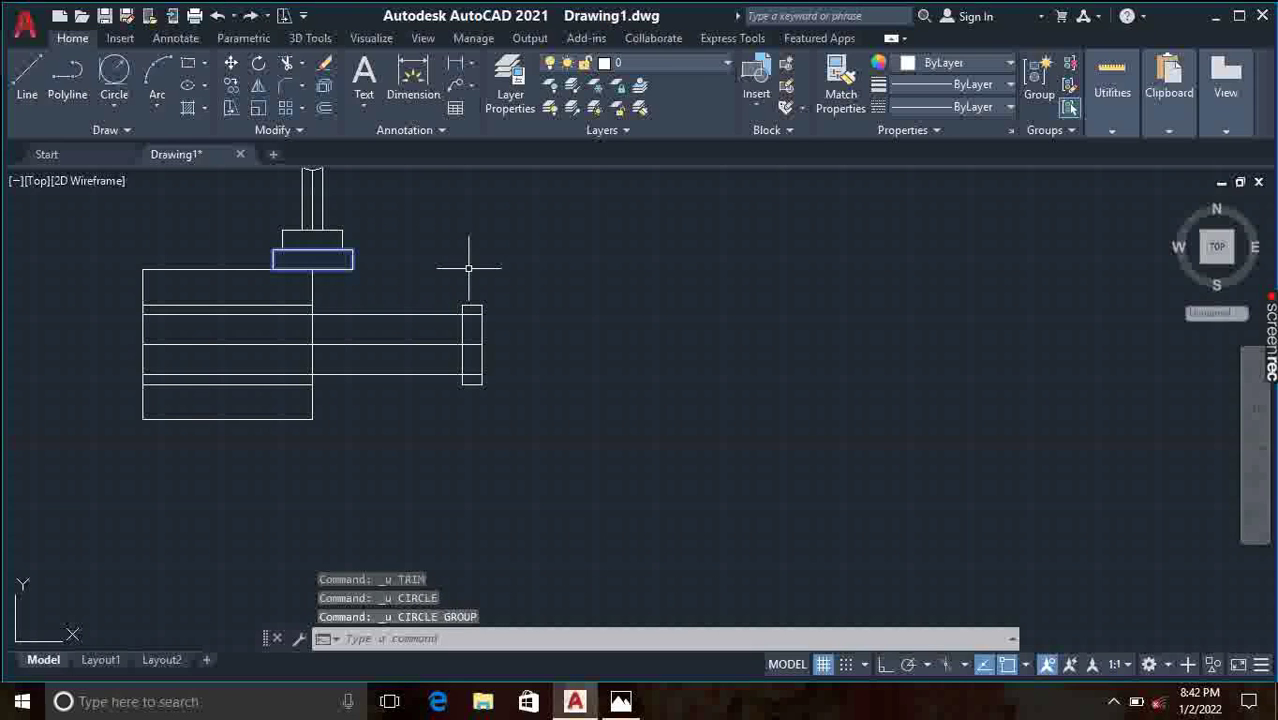
Step: Select the lower neck block and try PEDIT on it, then cancel
{"action": "key", "text": "Escape"}
{"action": "left_click", "coordinate": [556, 244]}
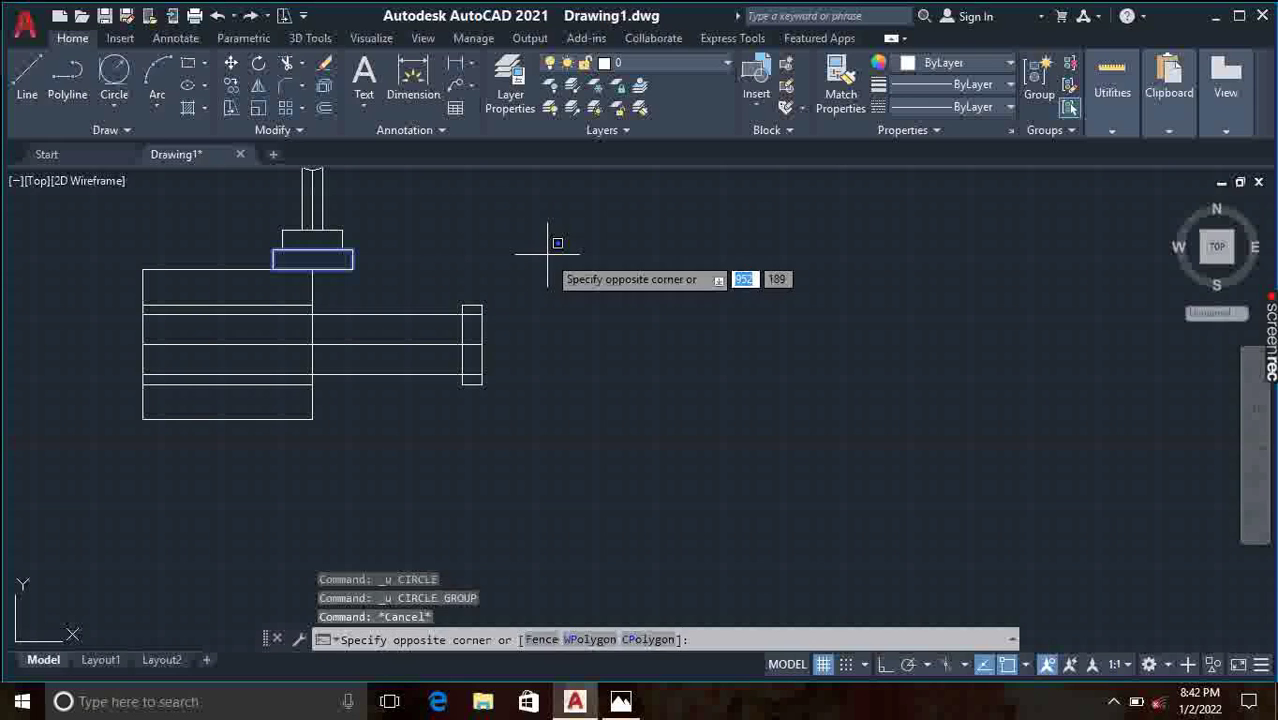
{"action": "key", "text": "Escape"}
{"action": "key", "text": "Escape"}
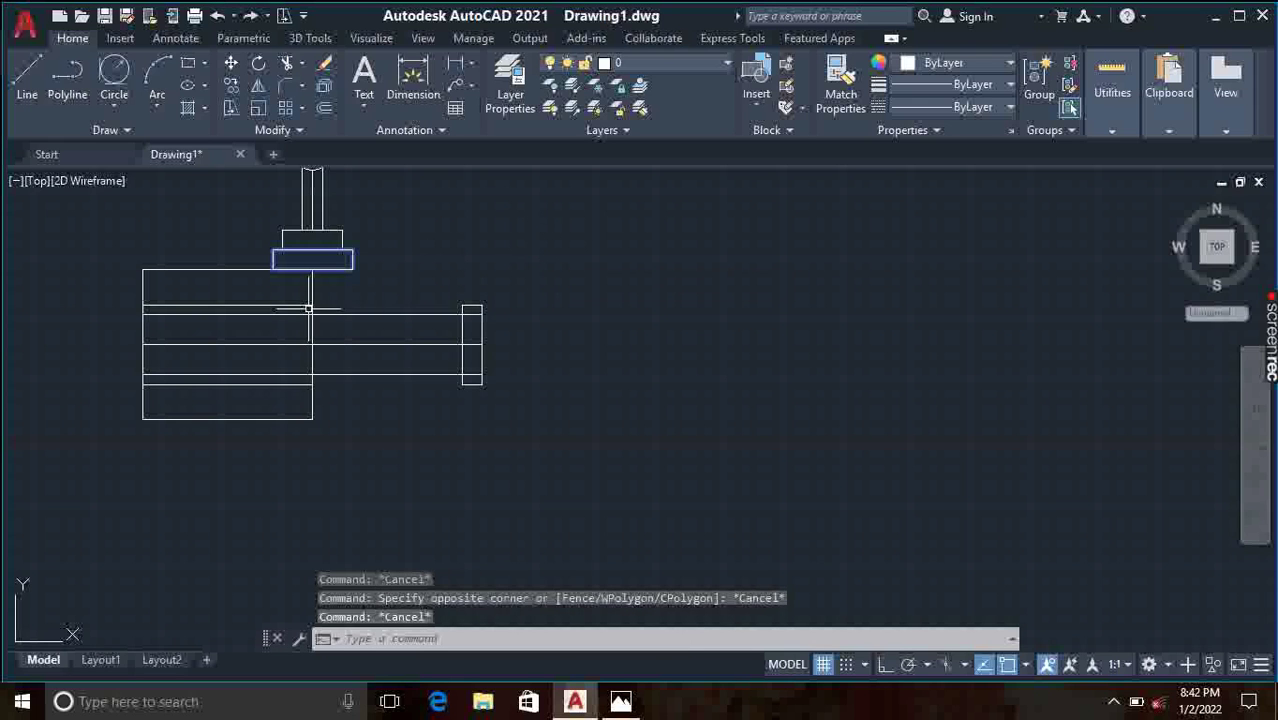
{"action": "left_click", "coordinate": [314, 308]}
{"action": "key", "text": "Escape"}
{"action": "key", "text": "Escape"}
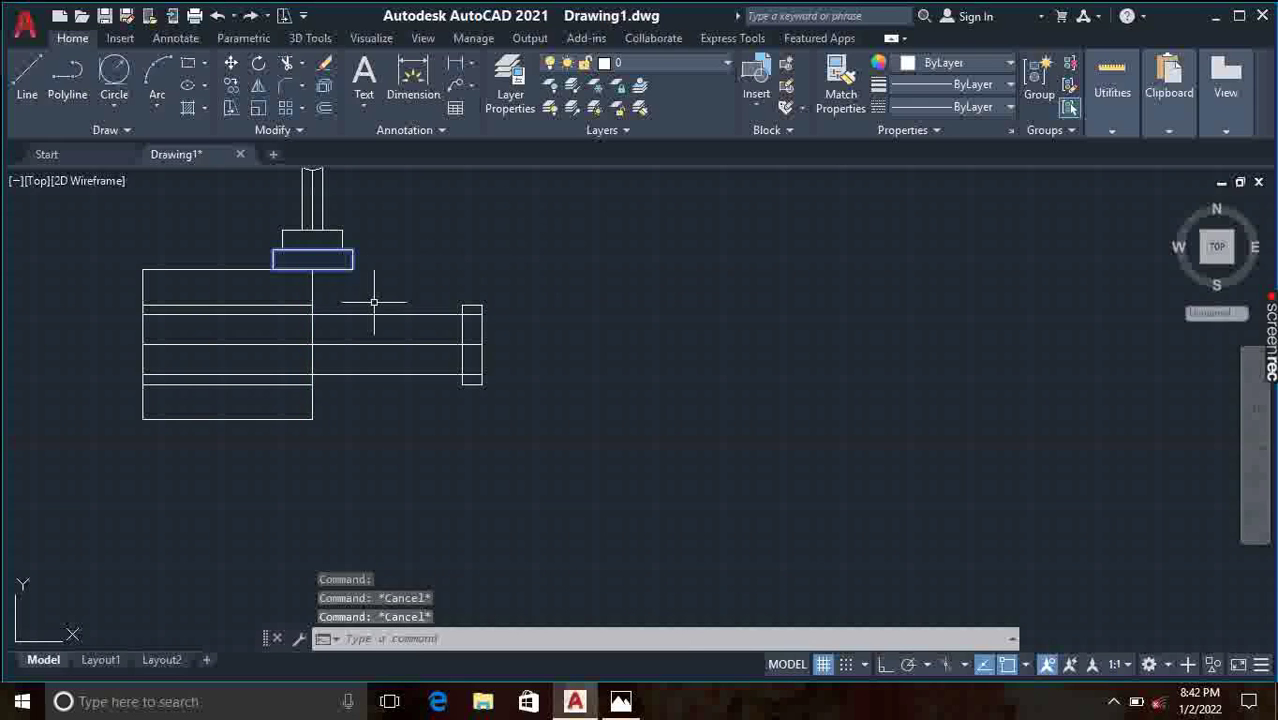
{"action": "left_click", "coordinate": [355, 268]}
{"action": "left_click", "coordinate": [345, 262]}
{"action": "type", "text": "pe"}
{"action": "key", "text": "Return"}
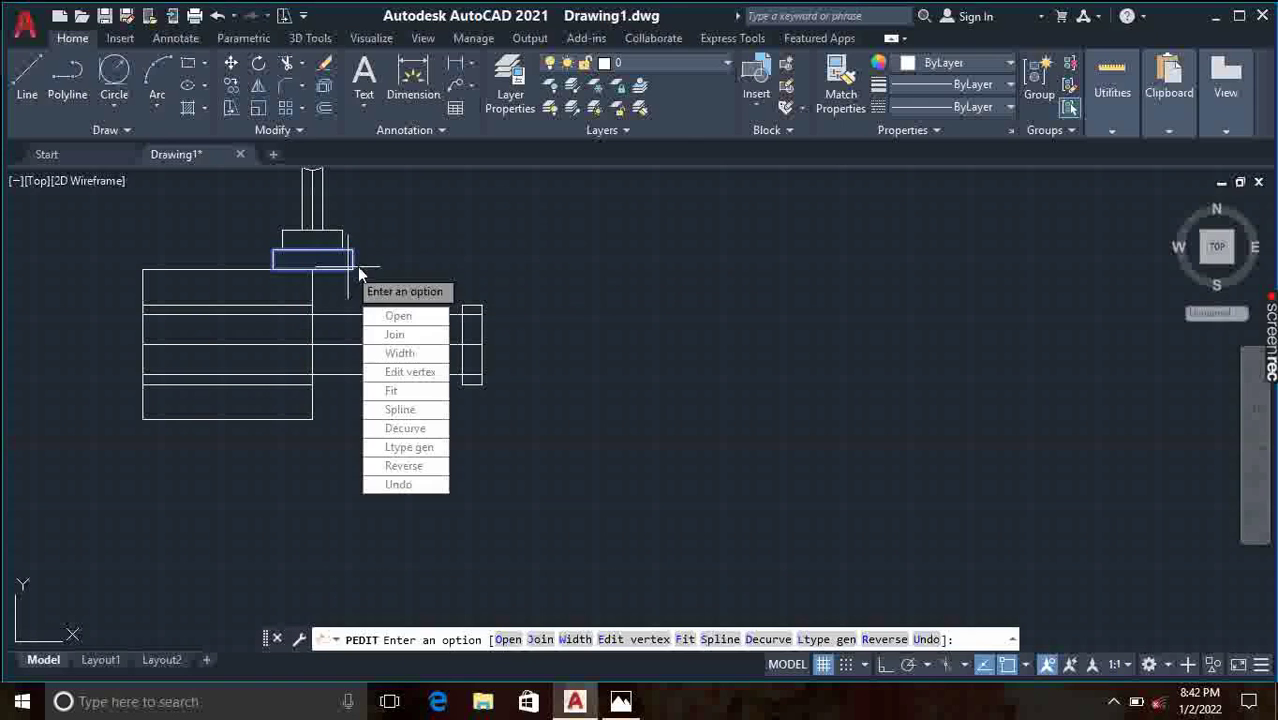
{"action": "key", "text": "Escape"}
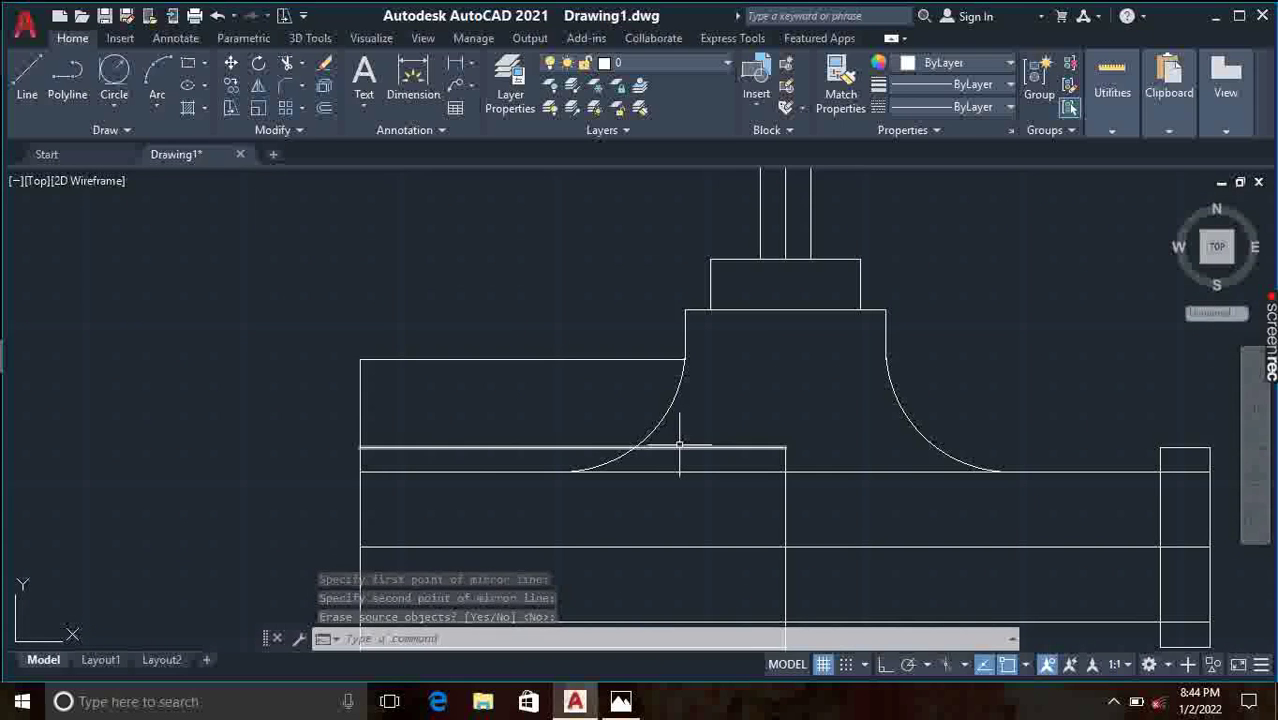
Step: Zoom out to view the whole tap drawing
{"action": "scroll", "coordinate": [679, 447], "scroll_direction": "down", "scroll_amount": 4}
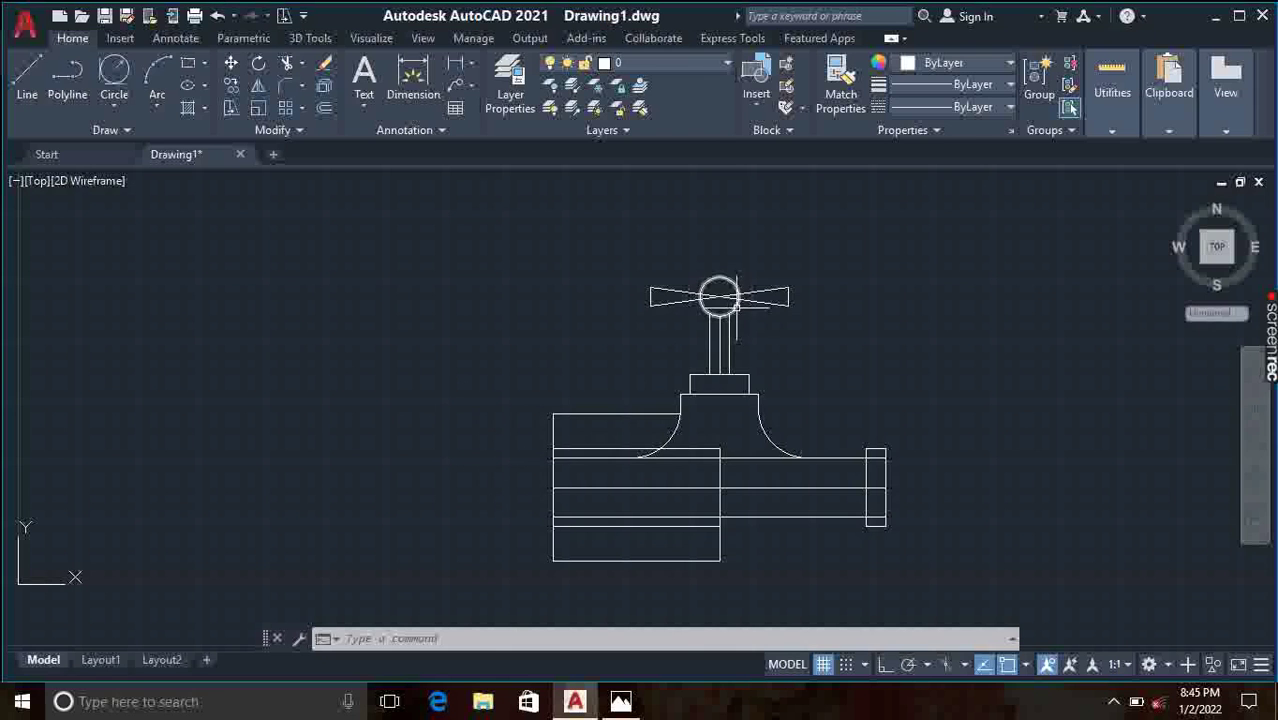
Step: Trim the crossing wing lines inside the handle's hub circle on both sides
{"action": "scroll", "coordinate": [720, 297], "scroll_direction": "up", "scroll_amount": 4}
{"action": "scroll", "coordinate": [720, 300], "scroll_direction": "up", "scroll_amount": 4}
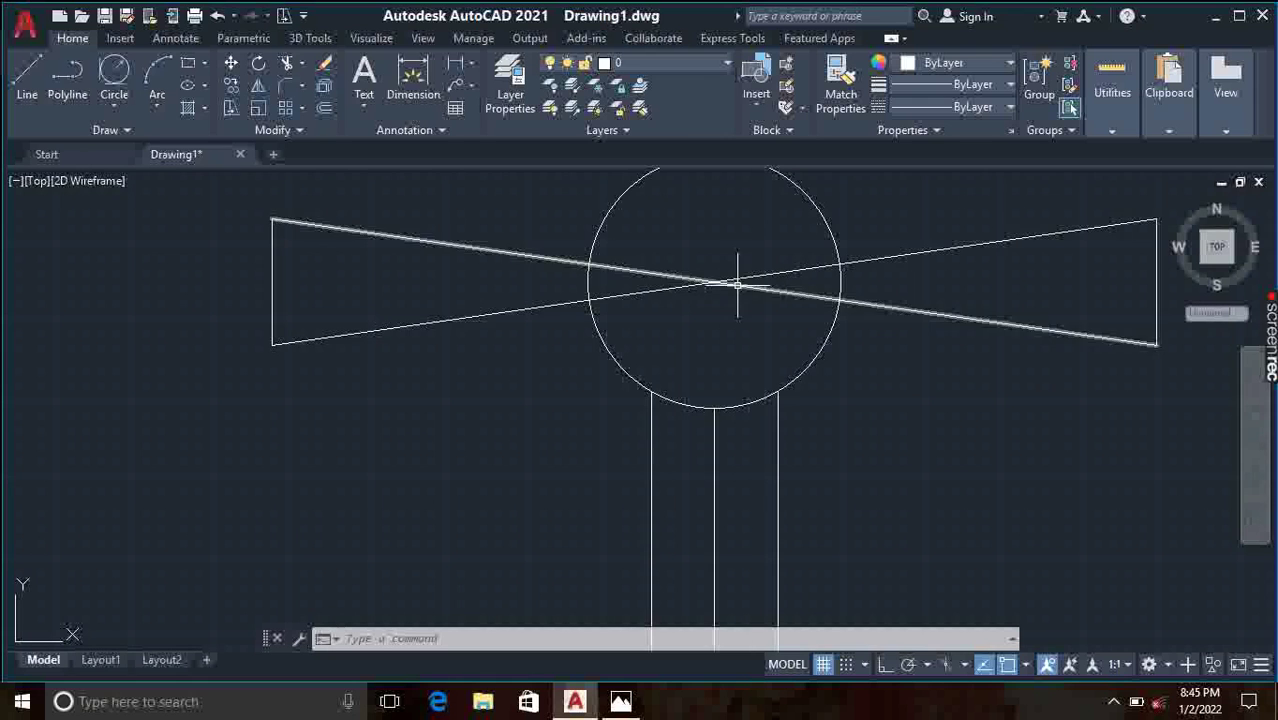
{"action": "type", "text": "tr"}
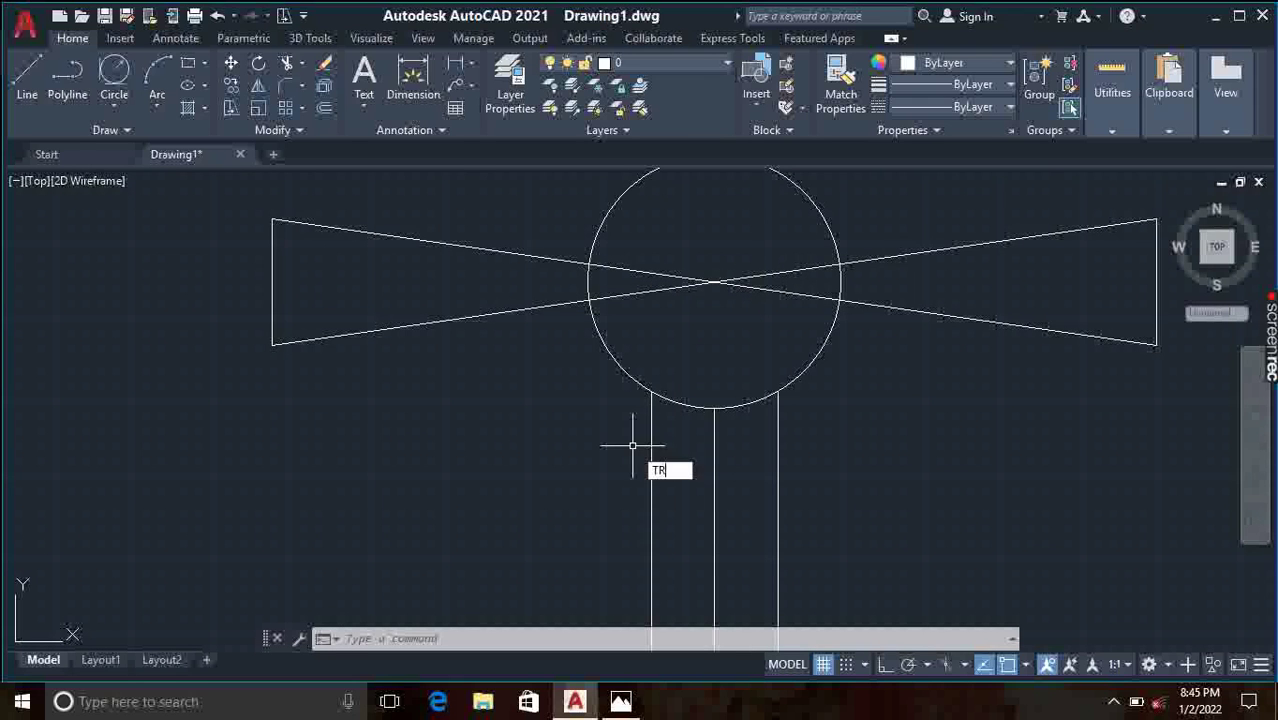
{"action": "key", "text": "Return"}
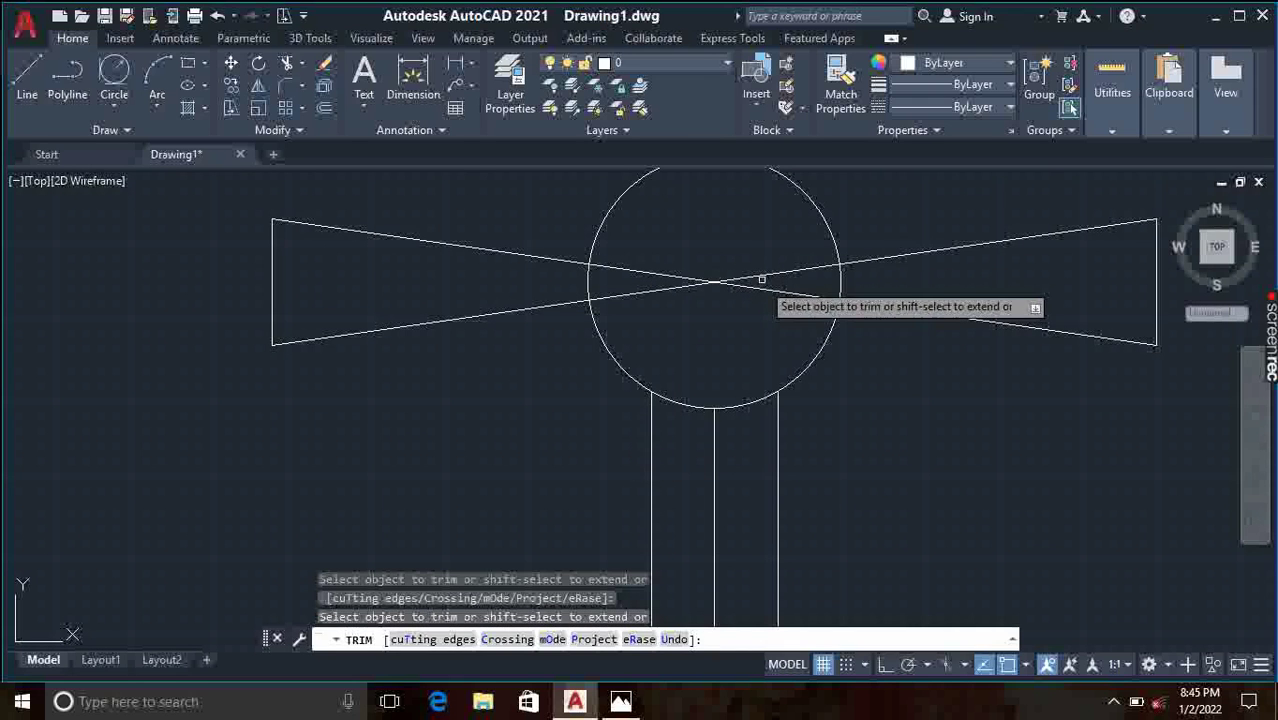
{"action": "left_click", "coordinate": [775, 294]}
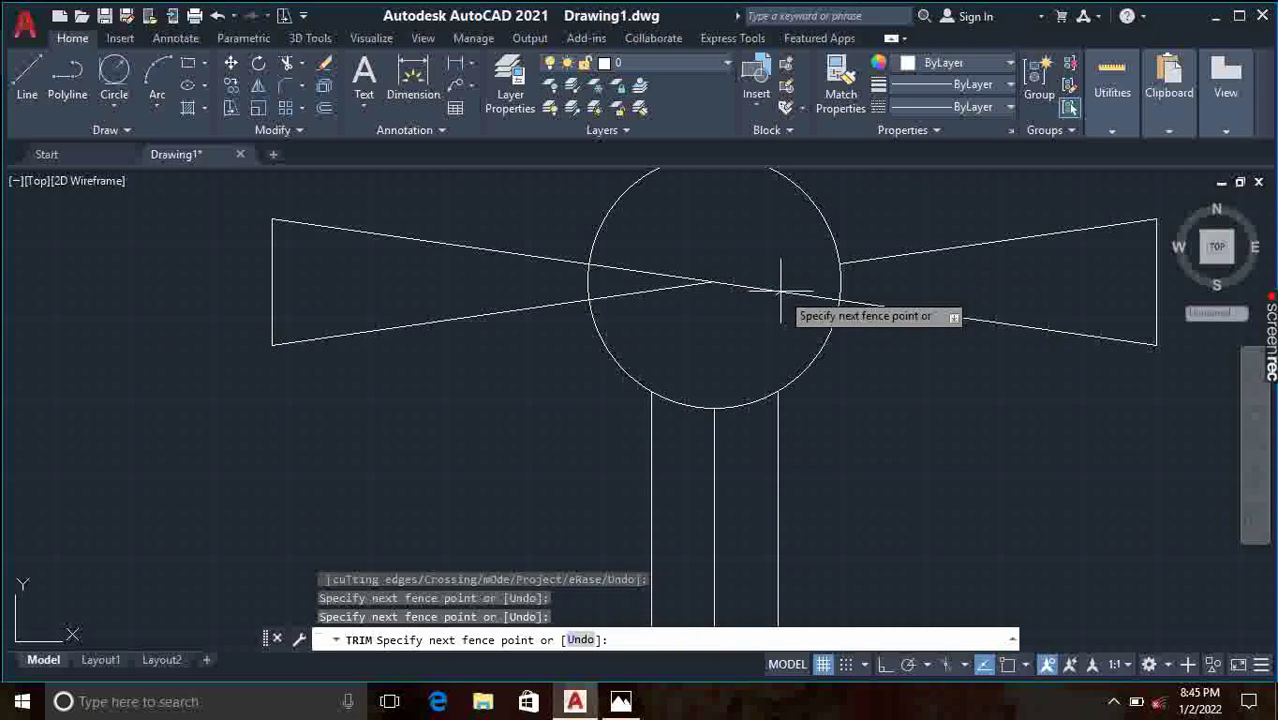
{"action": "key", "text": "Return"}
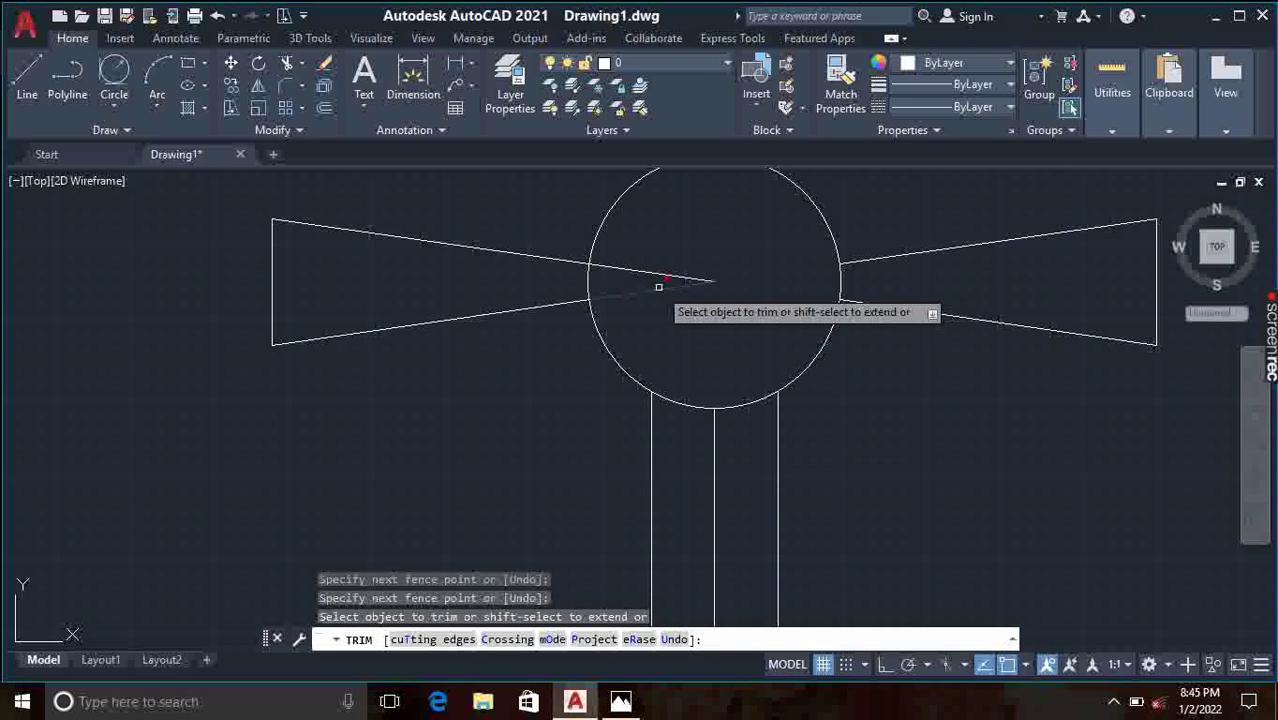
{"action": "left_click", "coordinate": [663, 288]}
{"action": "scroll", "coordinate": [707, 307], "scroll_direction": "down", "scroll_amount": 2}
{"action": "scroll", "coordinate": [707, 307], "scroll_direction": "down", "scroll_amount": 5}
{"action": "scroll", "coordinate": [720, 240], "scroll_direction": "up", "scroll_amount": 2}
{"action": "key", "text": "Escape"}
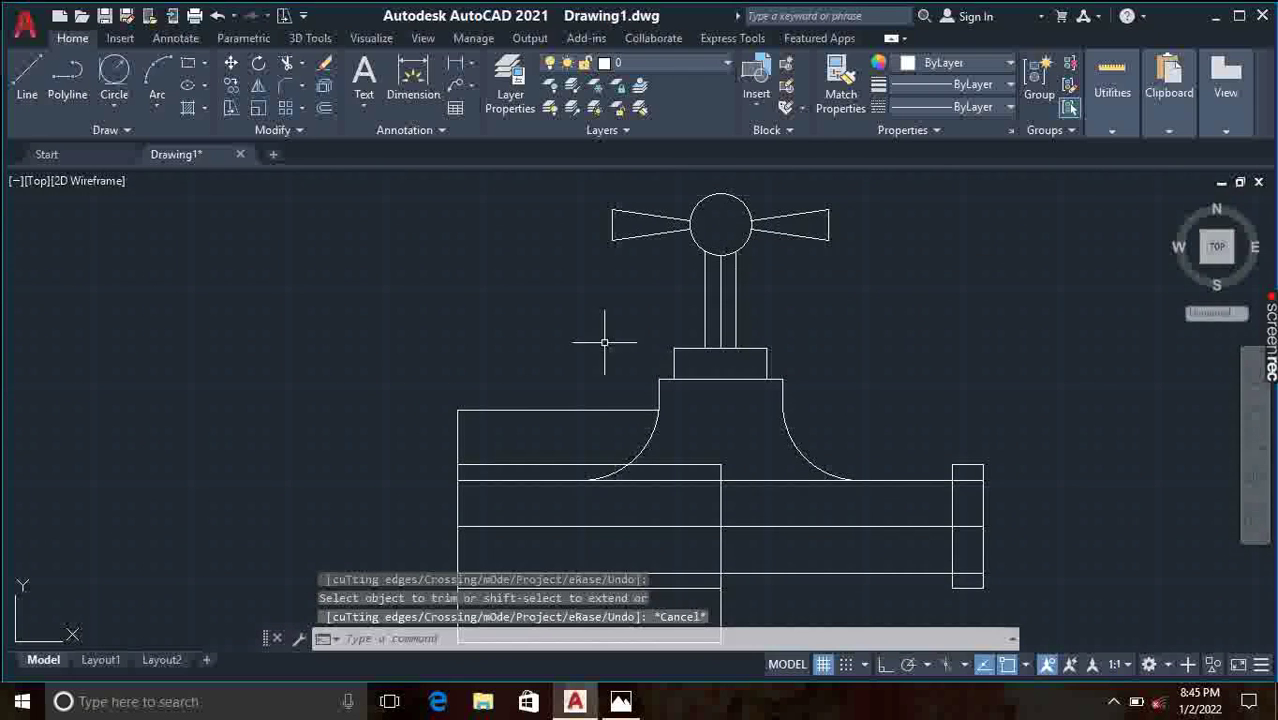
{"action": "scroll", "coordinate": [599, 400], "scroll_direction": "down", "scroll_amount": 1}
Step: Erase the left body box's top edge, right side and inner segments, keeping its long horizontals
{"action": "middle_click_drag", "start_coordinate": [656, 434], "coordinate": [650, 342]}
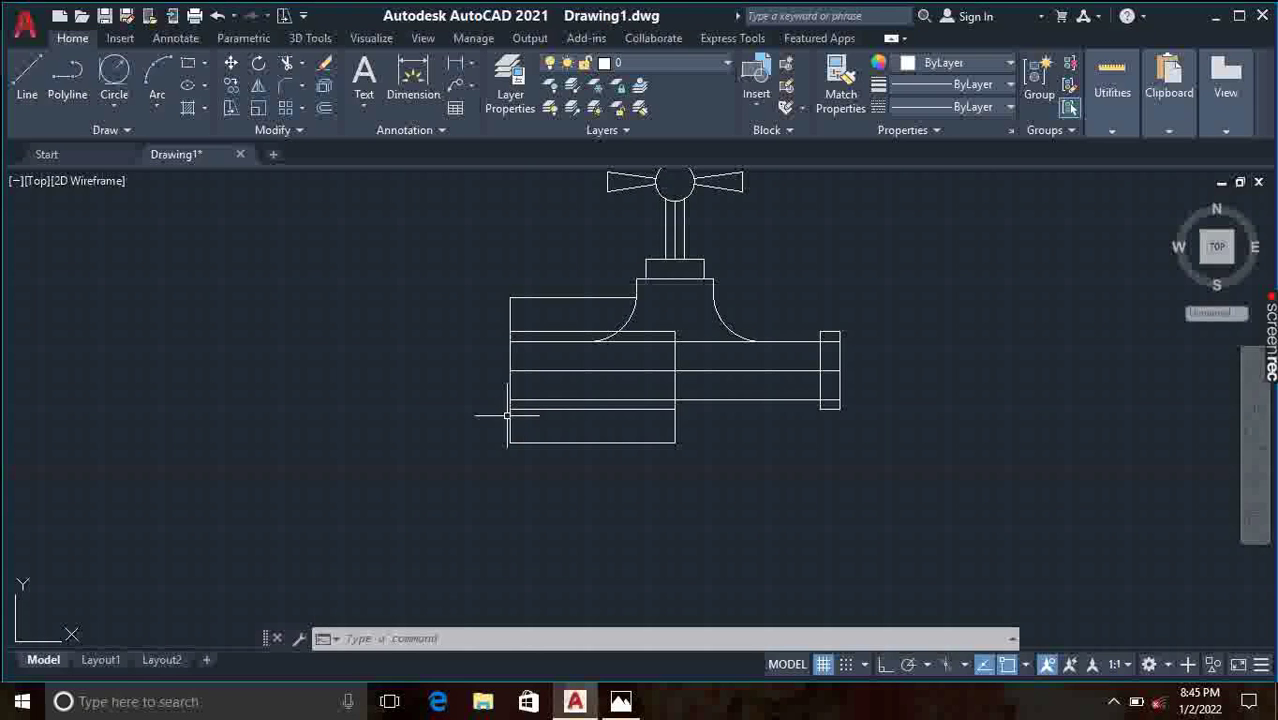
{"action": "key", "text": "ctrl+z"}
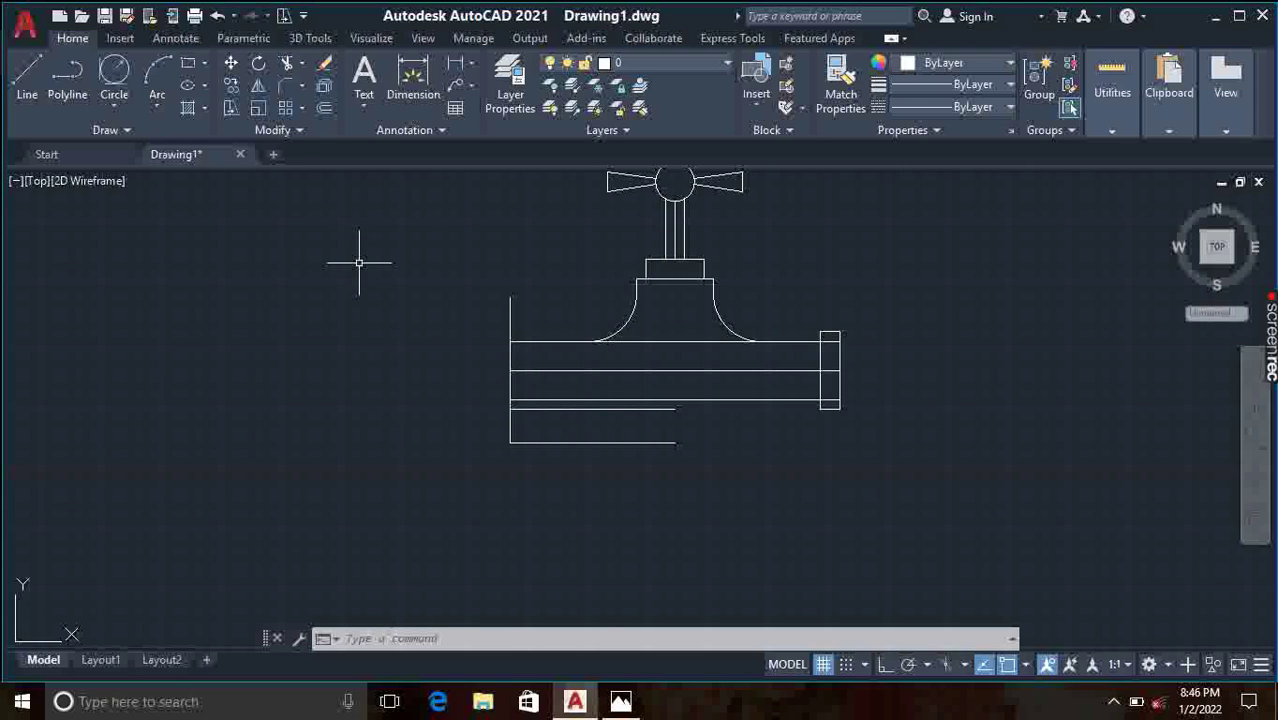
Step: Place a large circle over the open horizontal lines at the tap body's left end
{"action": "key", "text": "ctrl+z"}
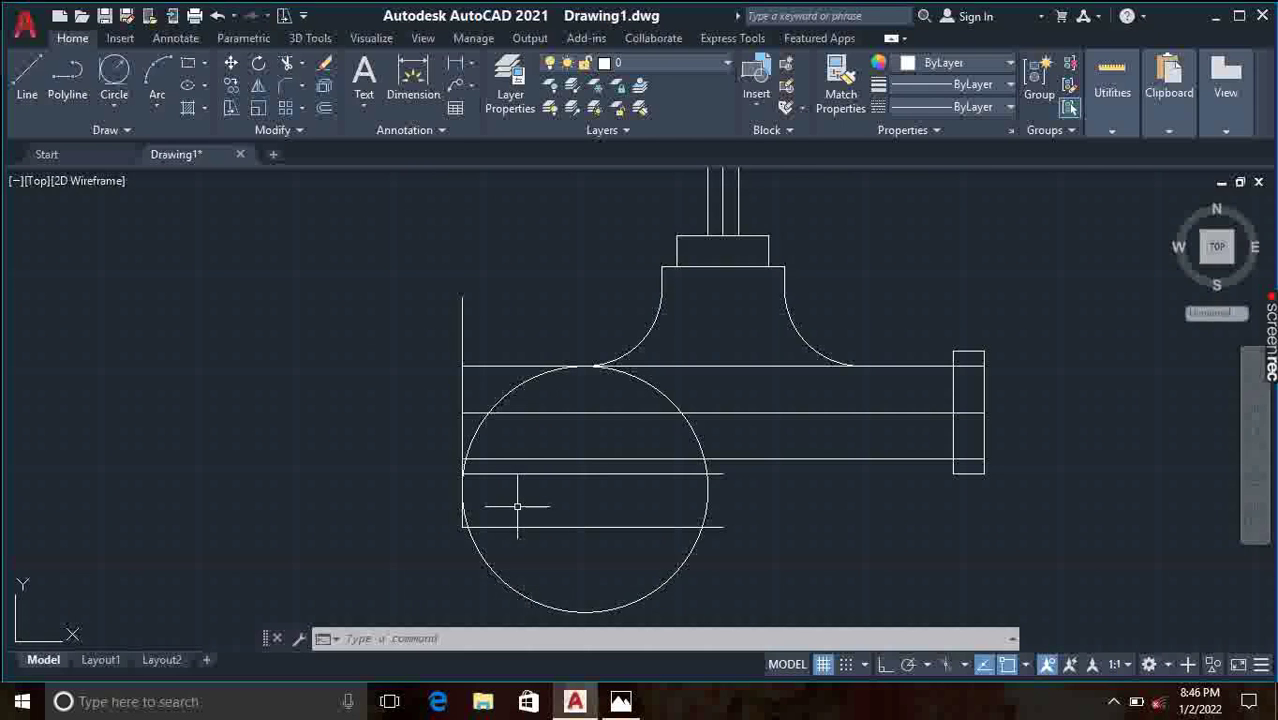
{"action": "scroll", "coordinate": [530, 510], "scroll_direction": "down", "scroll_amount": 2}
{"action": "middle_click_drag", "start_coordinate": [594, 509], "coordinate": [581, 469]}
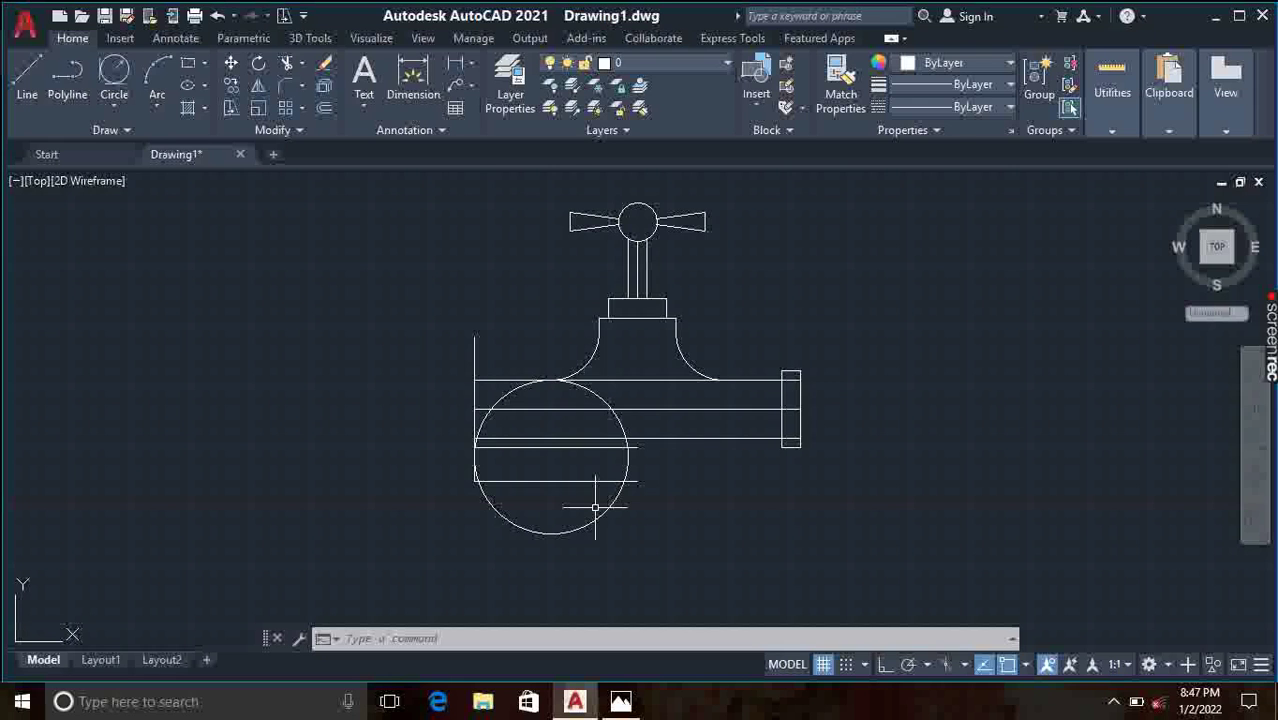
Step: Trim the large circle with TR, leaving the arc that curves into the body's horizontal lines
{"action": "type", "text": "tr"}
{"action": "key", "text": "Return"}
{"action": "left_click", "coordinate": [595, 508]}
{"action": "scroll", "coordinate": [595, 508], "scroll_direction": "up", "scroll_amount": 2}
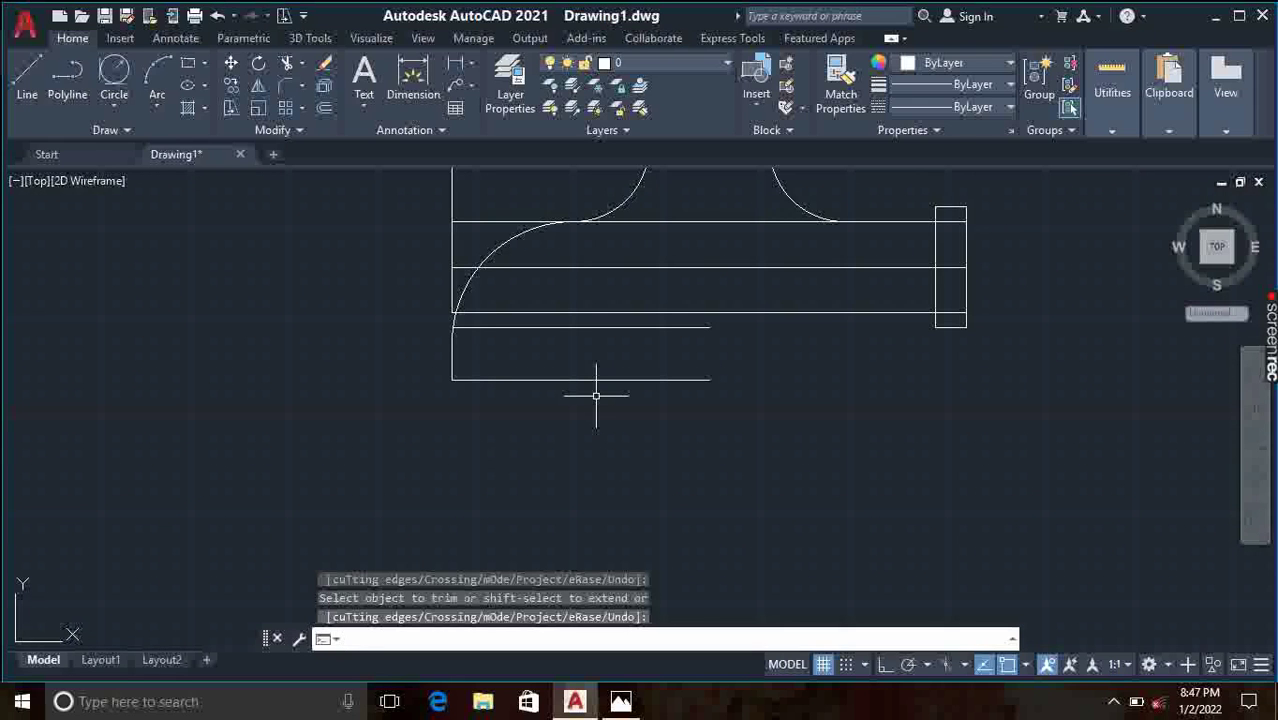
{"action": "key", "text": "Return"}
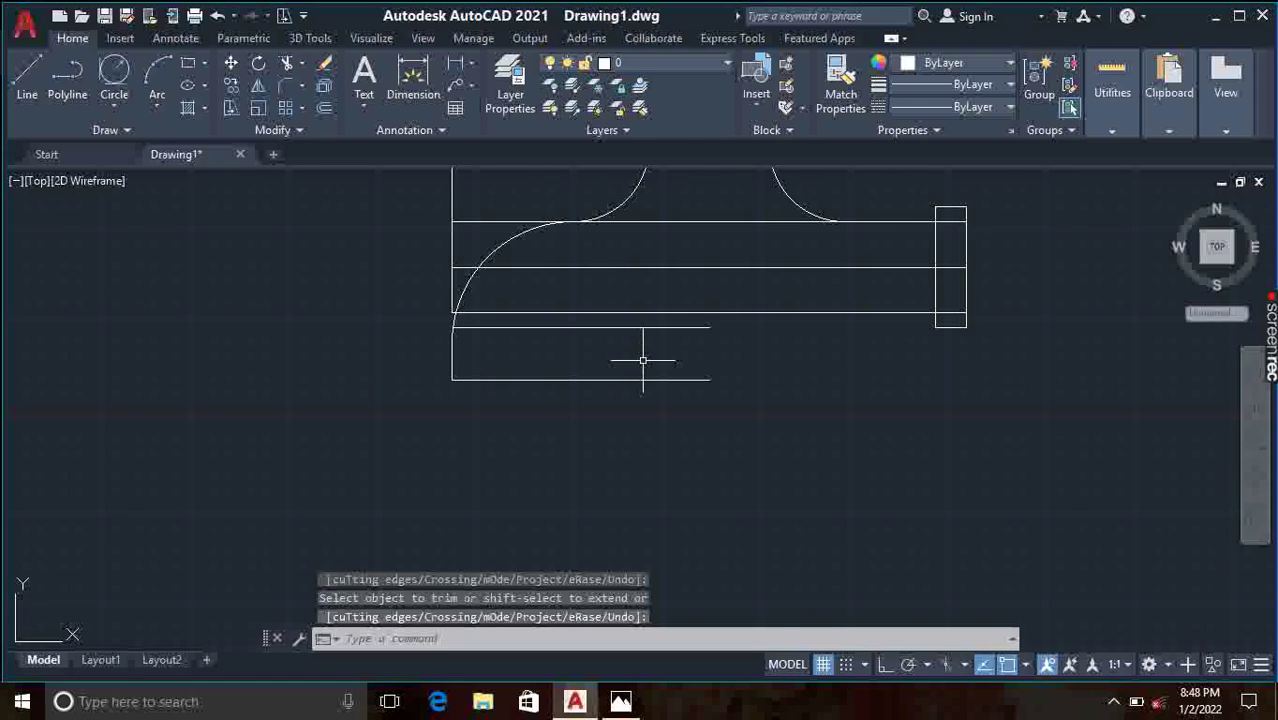
{"action": "scroll", "coordinate": [645, 360], "scroll_direction": "down", "scroll_amount": 2}
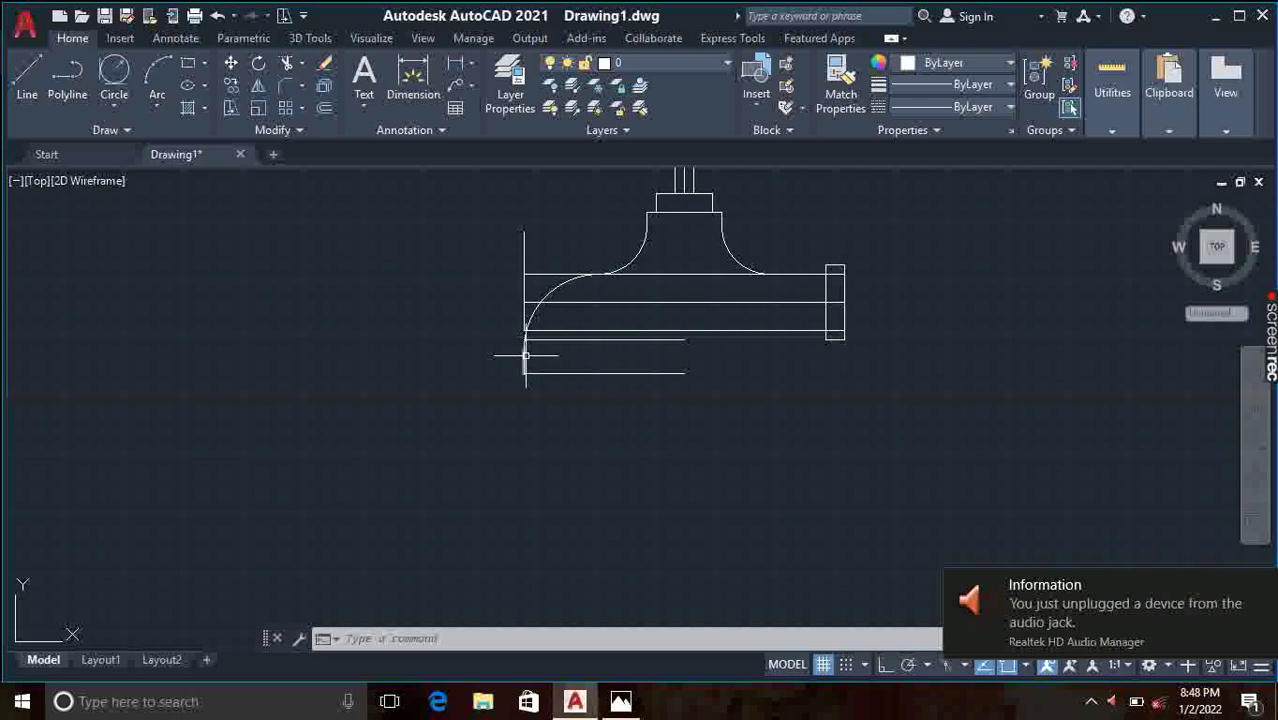
{"action": "scroll", "coordinate": [525, 360], "scroll_direction": "up", "scroll_amount": 2}
{"action": "scroll", "coordinate": [525, 360], "scroll_direction": "up", "scroll_amount": 2}
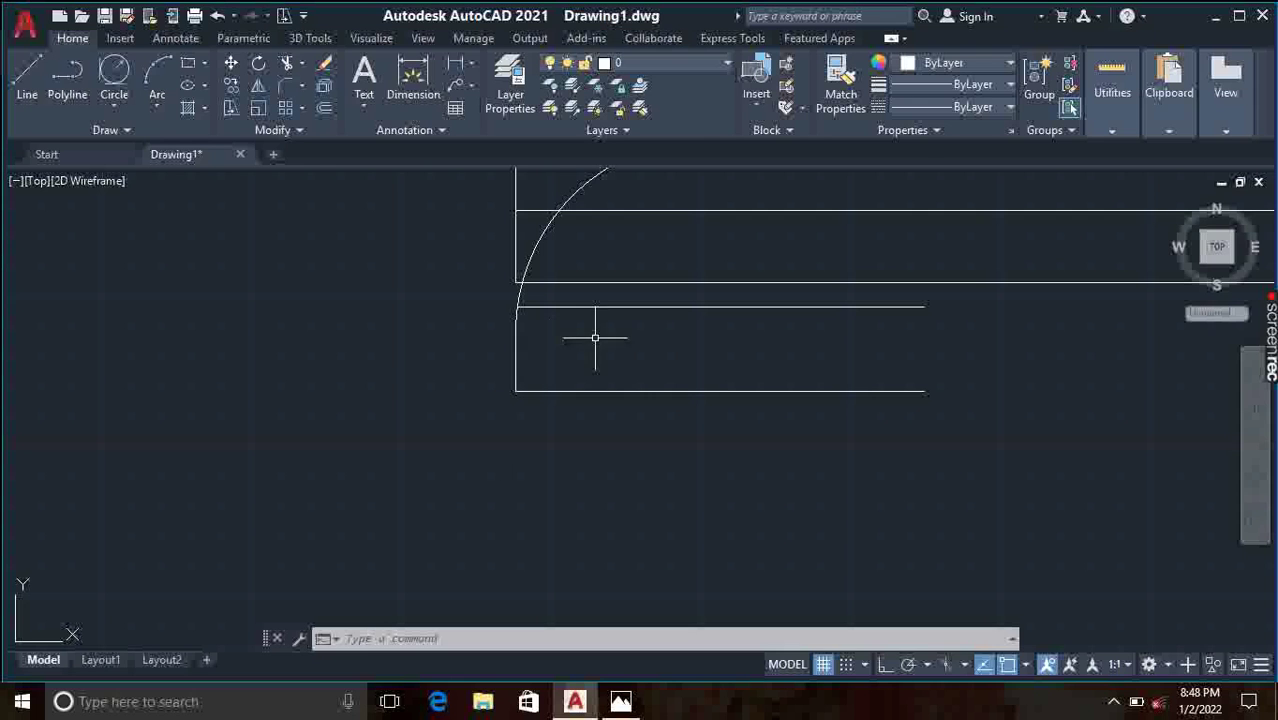
Step: Check the WATER TAB.jpg reference in Photos, then return to the AutoCAD drawing
{"action": "left_click", "coordinate": [620, 701]}
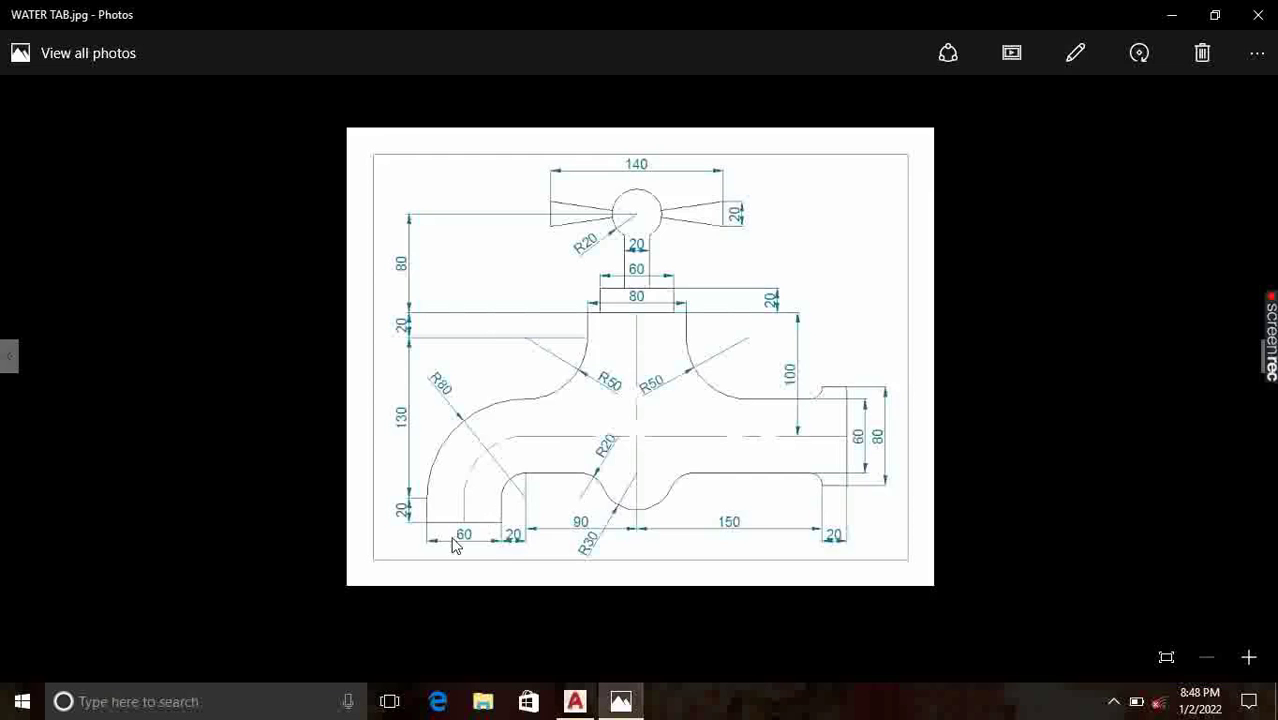
{"action": "left_click", "coordinate": [577, 702]}
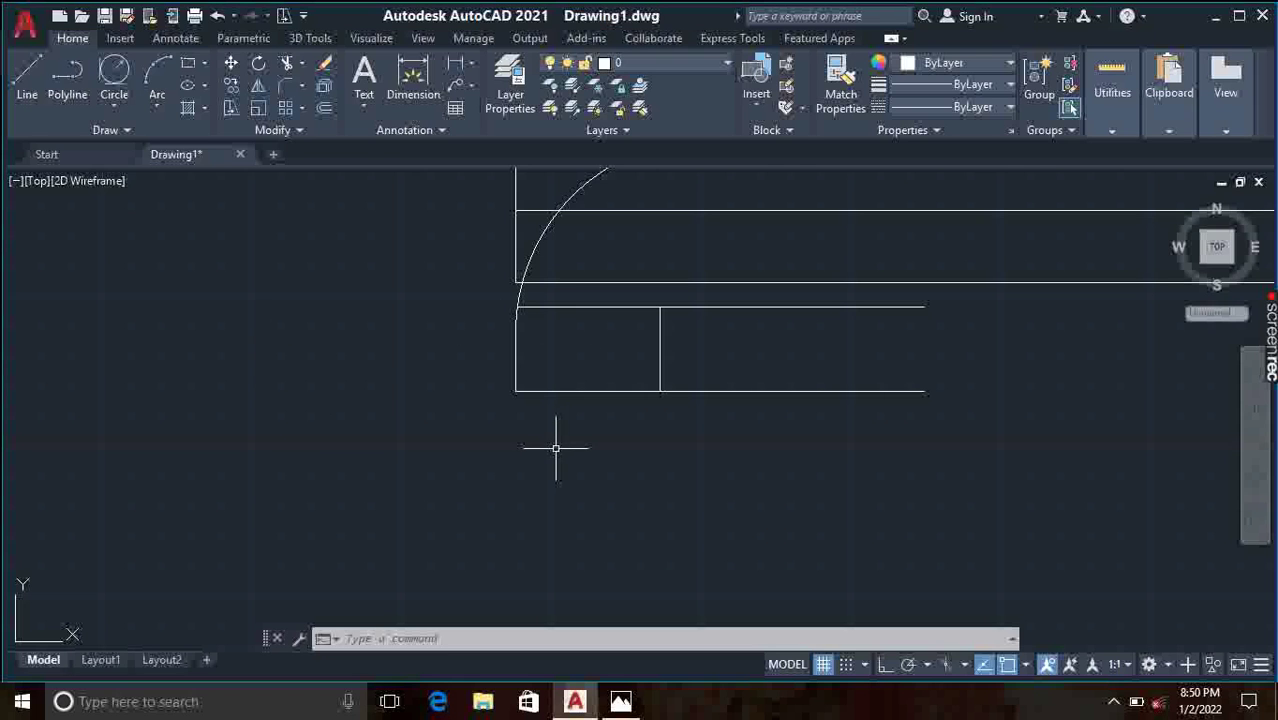
Step: Extend the short vertical spout line up to the pipe's underside
{"action": "type", "text": "ex"}
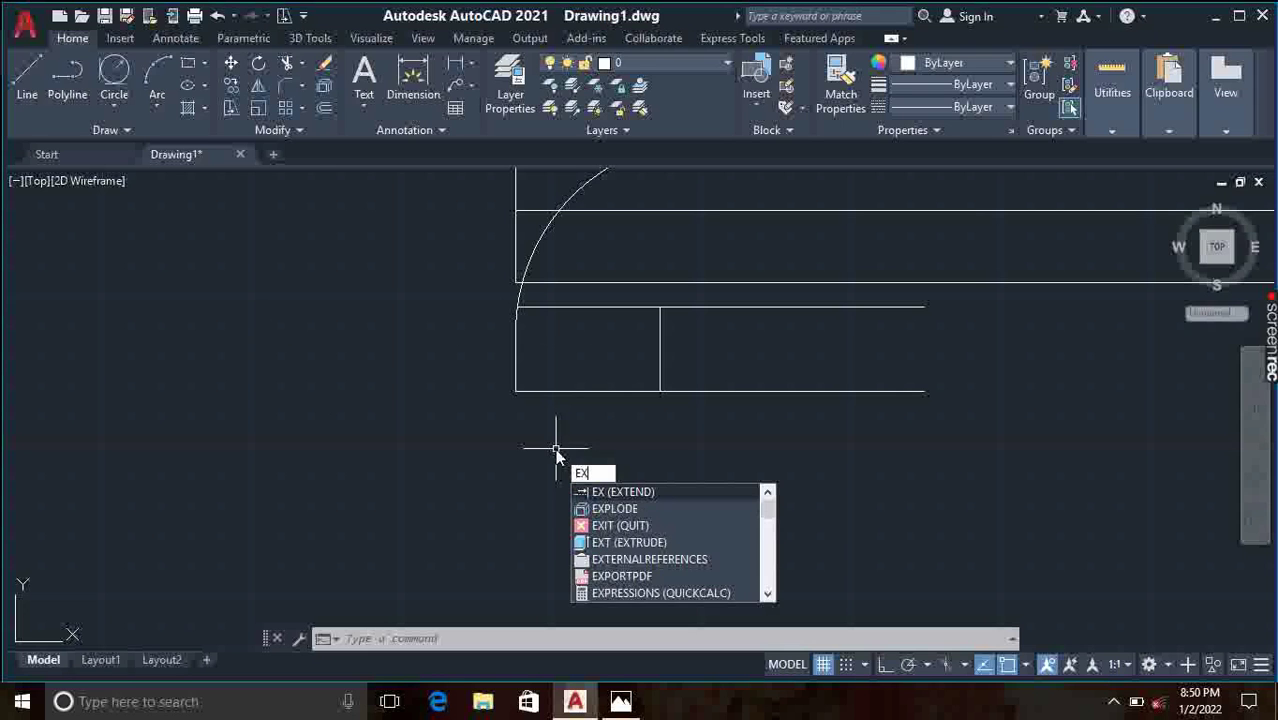
{"action": "key", "text": "Return"}
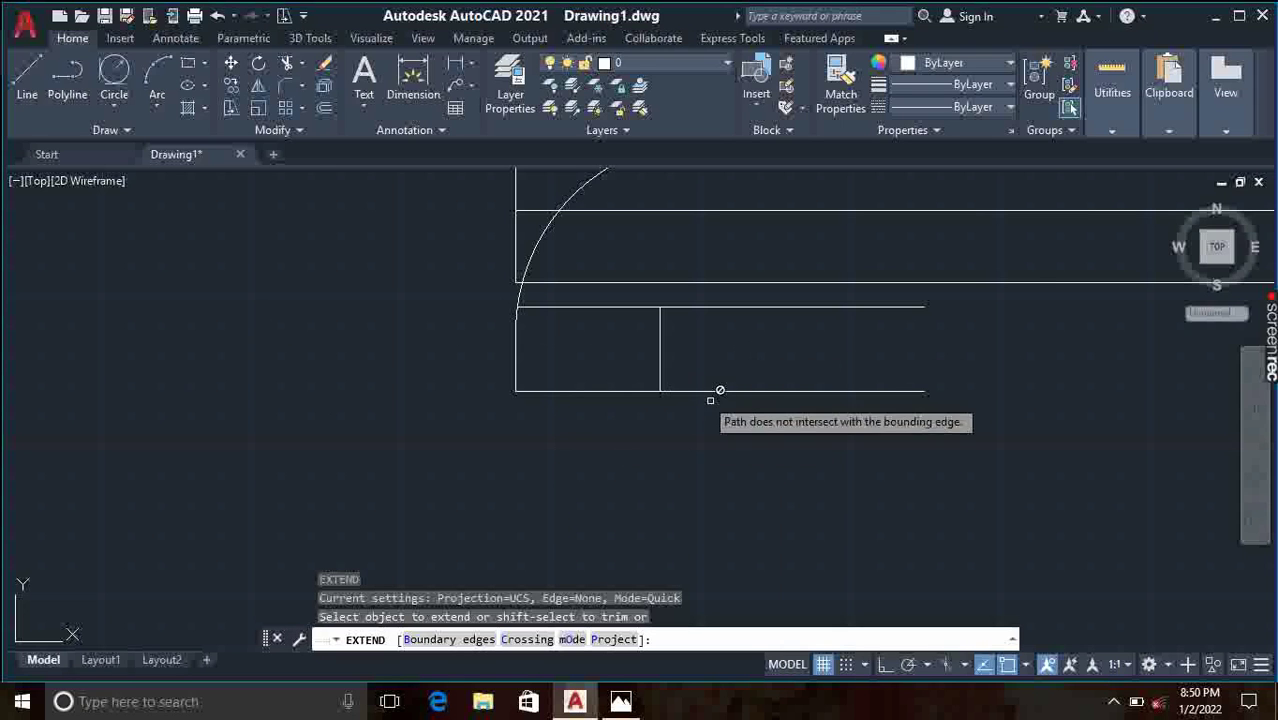
{"action": "left_click", "coordinate": [674, 282]}
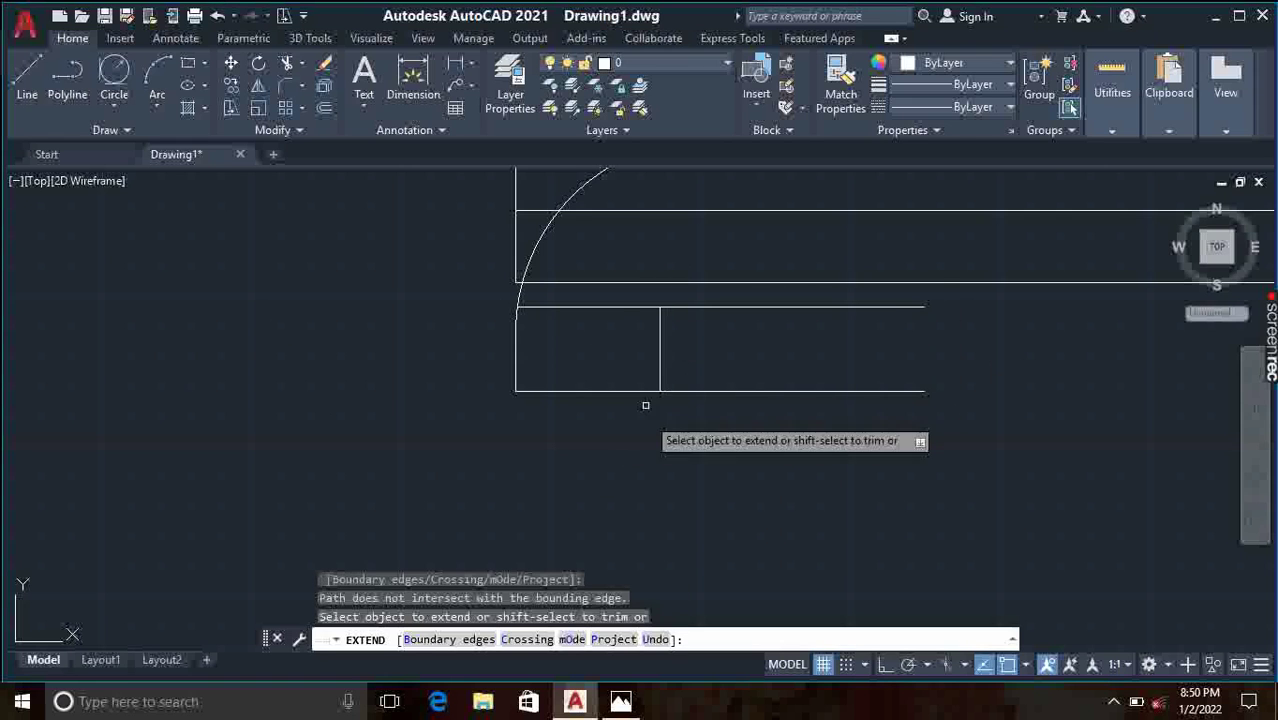
{"action": "left_click", "coordinate": [660, 335]}
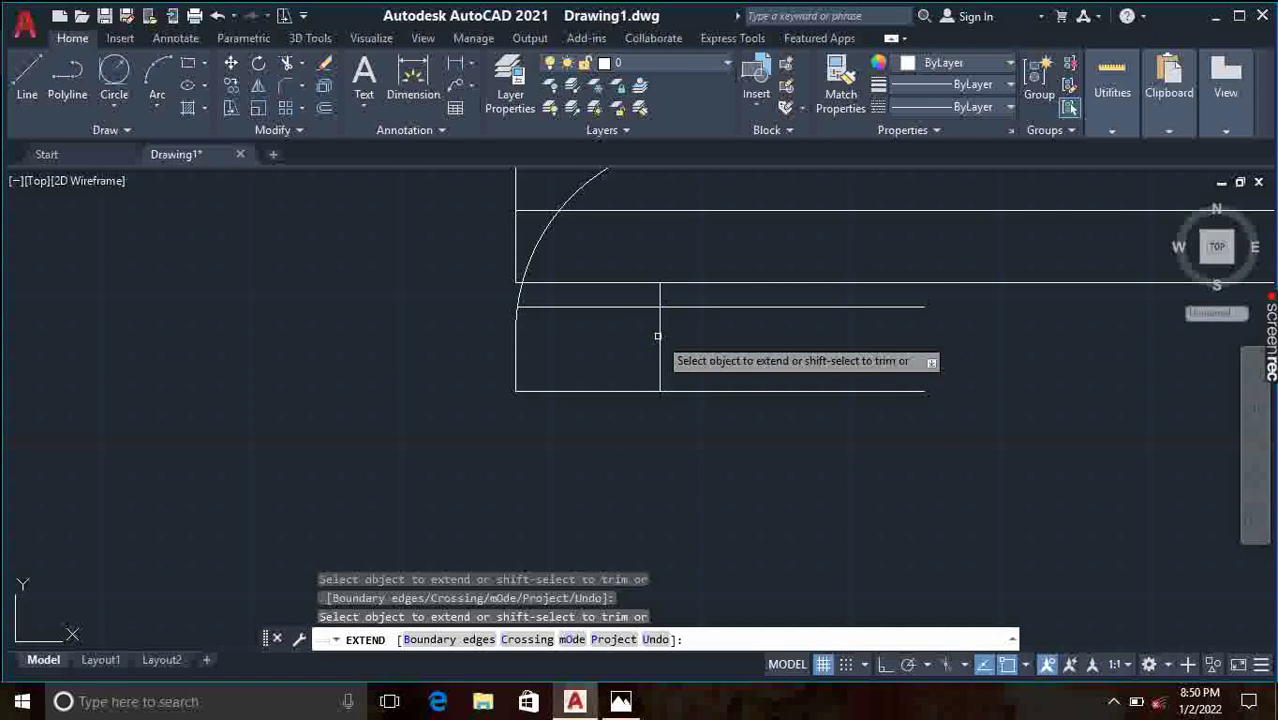
{"action": "key", "text": "Return"}
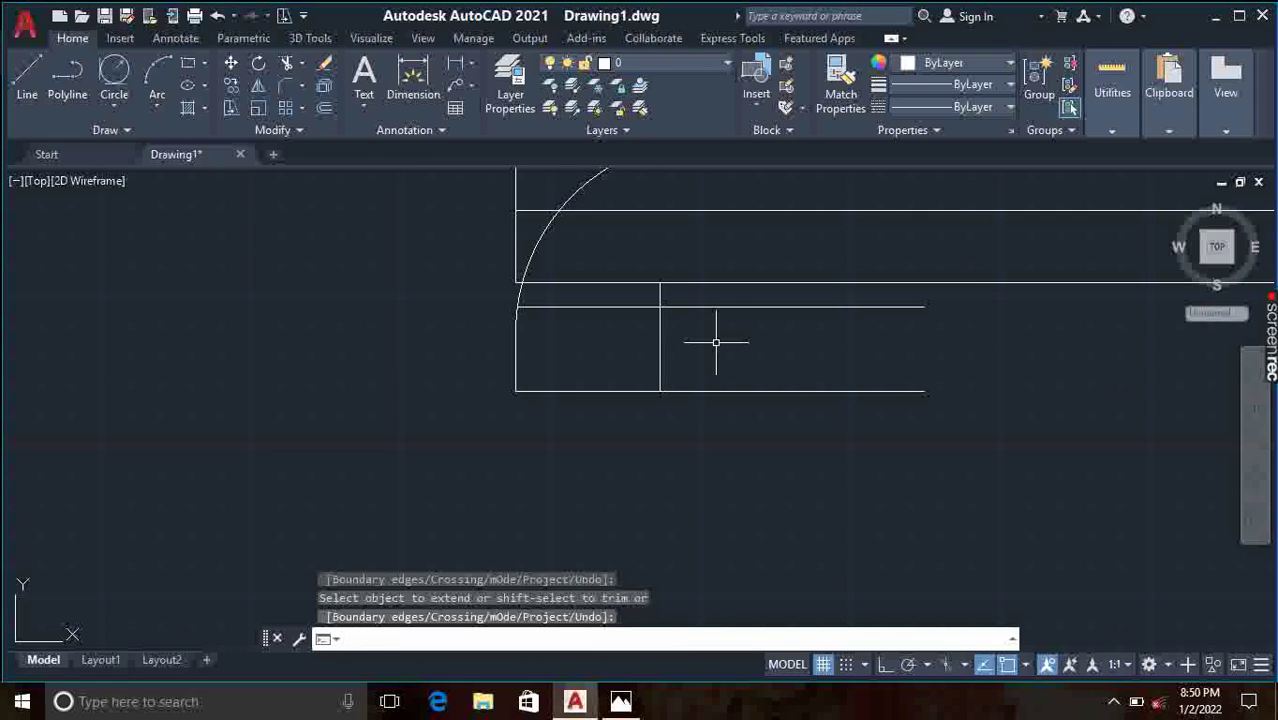
Step: Delete the leftover horizontal line beneath the pipe
{"action": "left_click", "coordinate": [730, 308]}
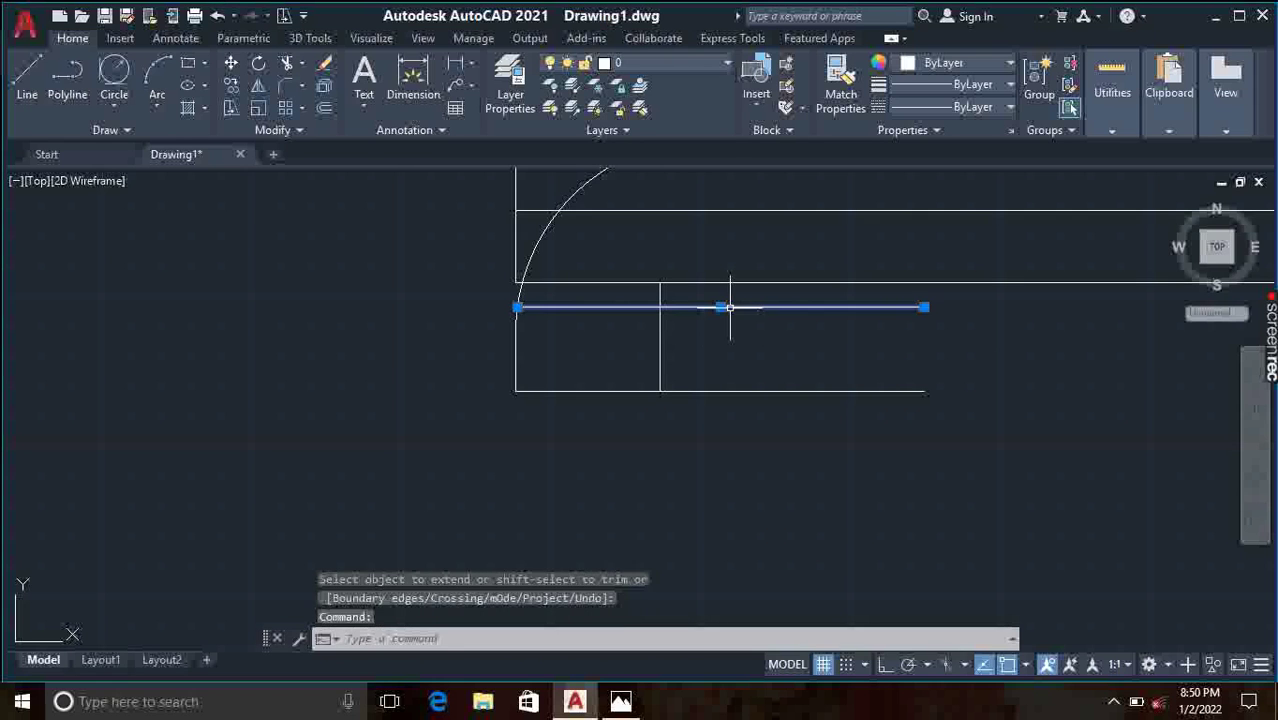
{"action": "key", "text": "Delete"}
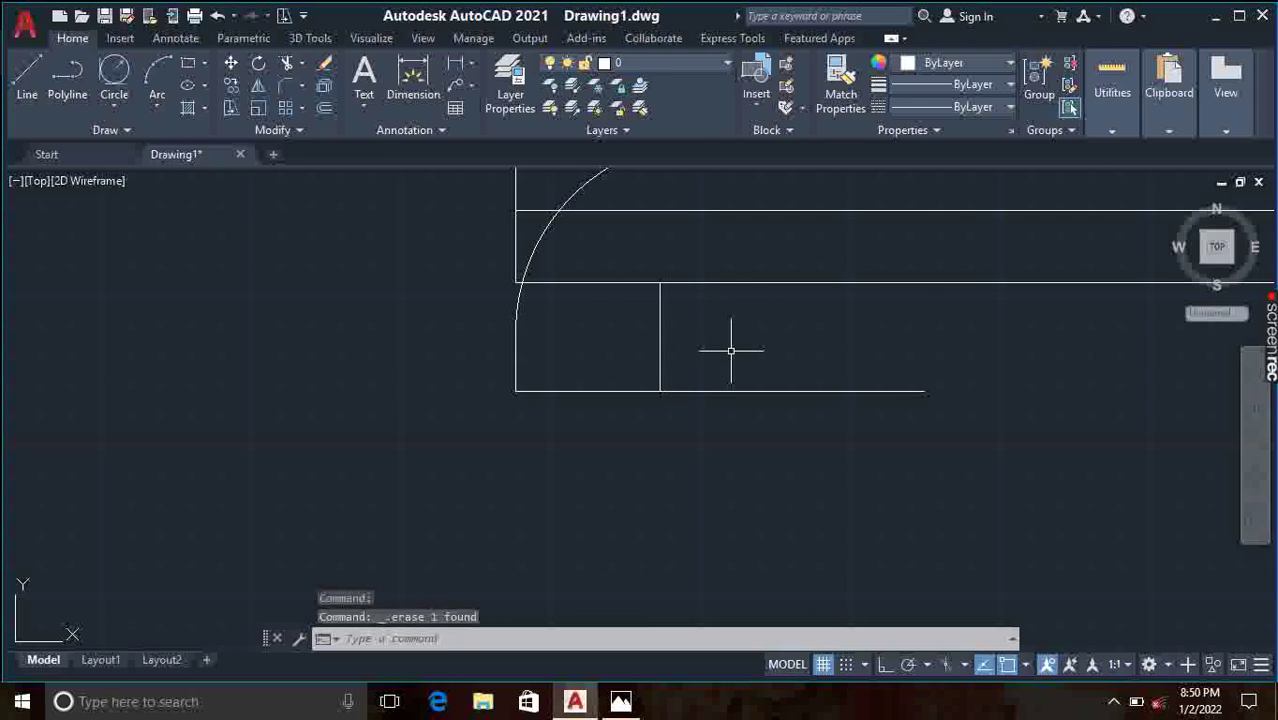
{"action": "scroll", "coordinate": [733, 348], "scroll_direction": "down", "scroll_amount": 2}
{"action": "scroll", "coordinate": [726, 342], "scroll_direction": "down", "scroll_amount": 2}
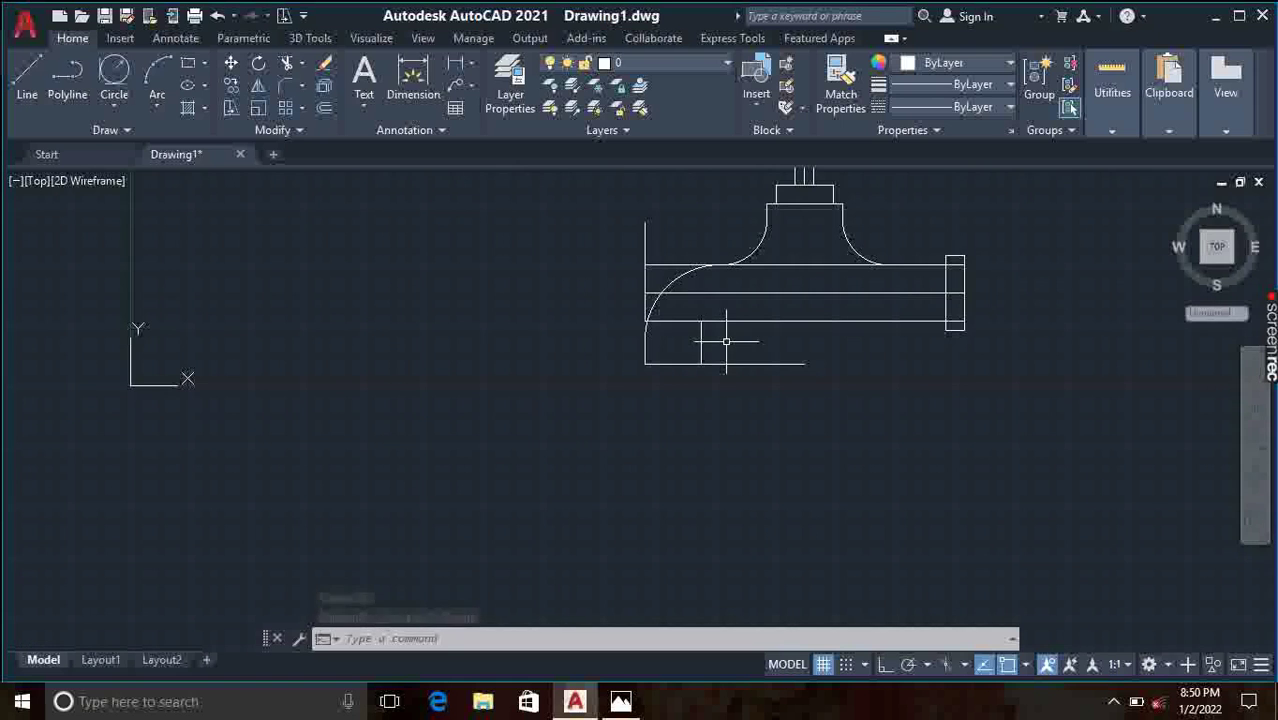
{"action": "scroll", "coordinate": [684, 322], "scroll_direction": "up", "scroll_amount": 2}
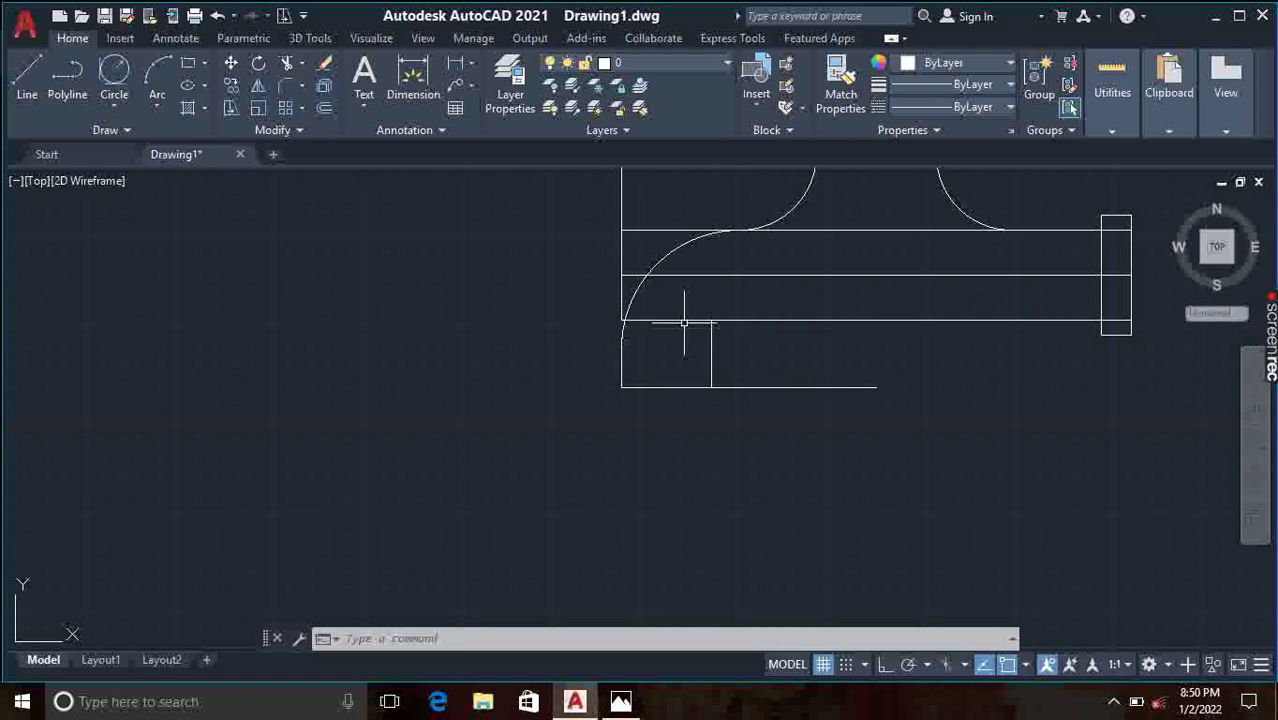
{"action": "scroll", "coordinate": [684, 322], "scroll_direction": "down", "scroll_amount": 3}
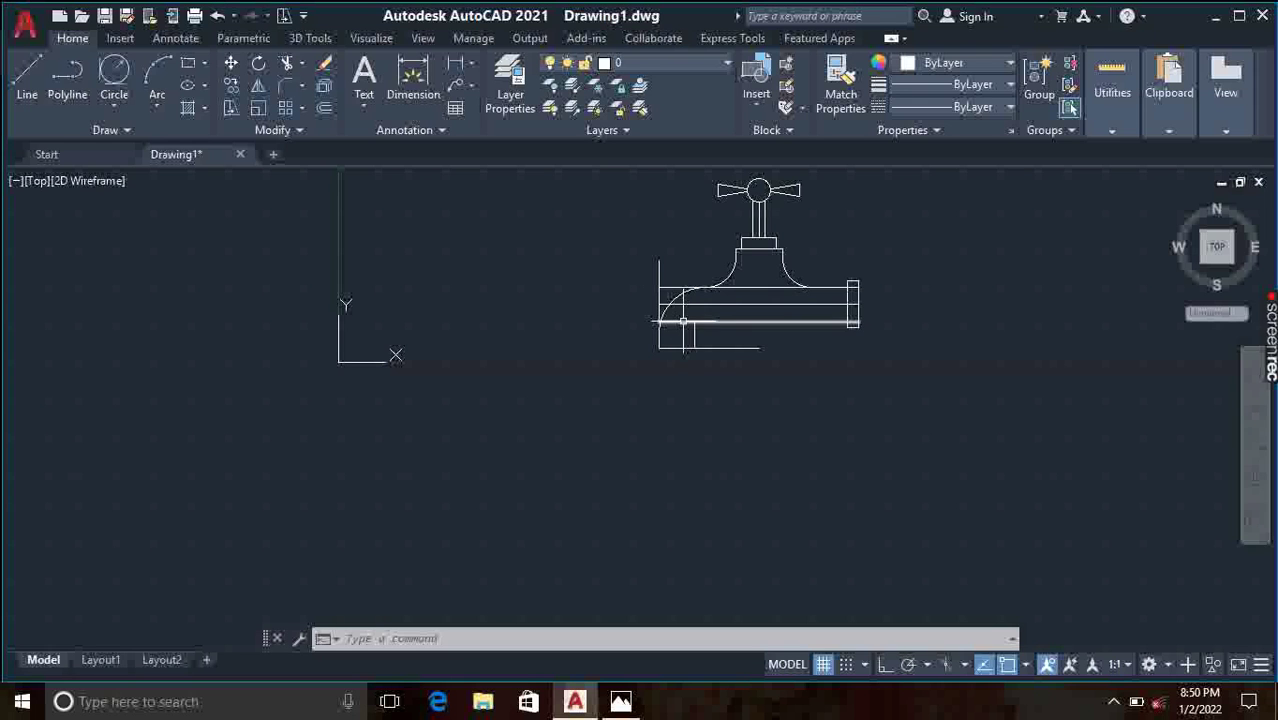
Step: Finish trimming the stray lines at the spout flange, then view the WATER TAB.jpg reference
{"action": "scroll", "coordinate": [682, 323], "scroll_direction": "up", "scroll_amount": 2}
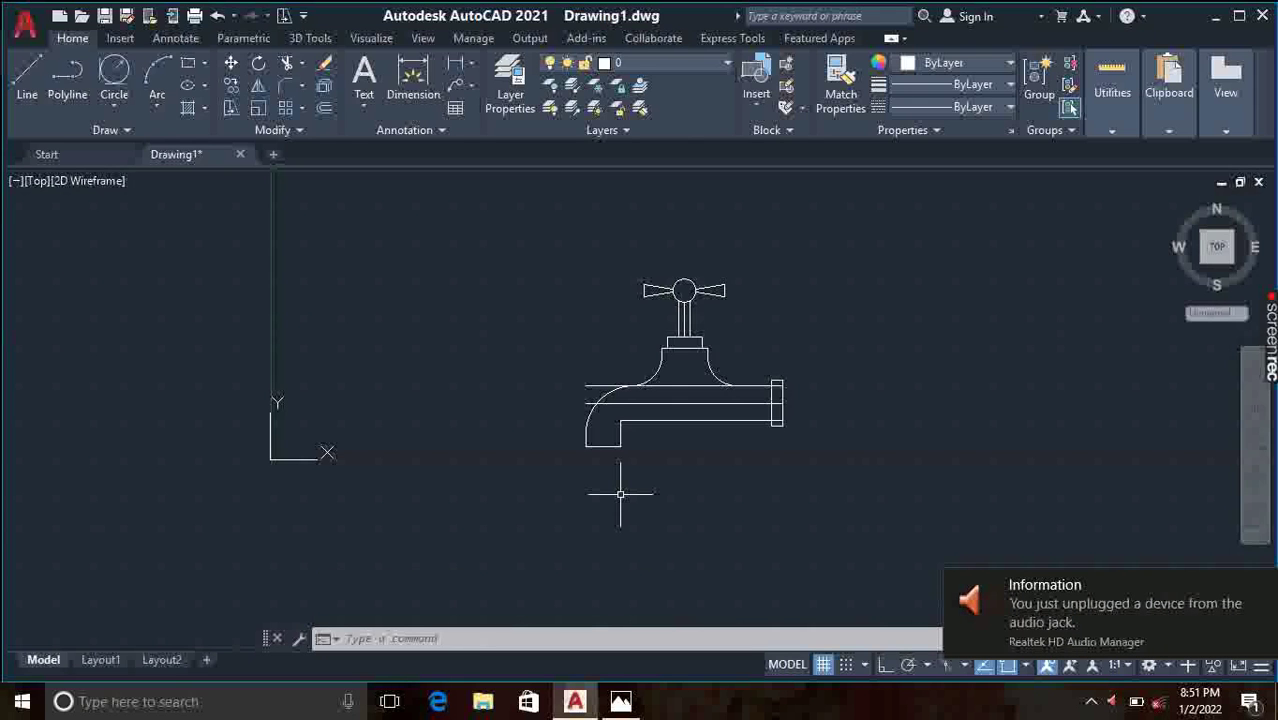
{"action": "scroll", "coordinate": [845, 416], "scroll_direction": "up", "scroll_amount": 4}
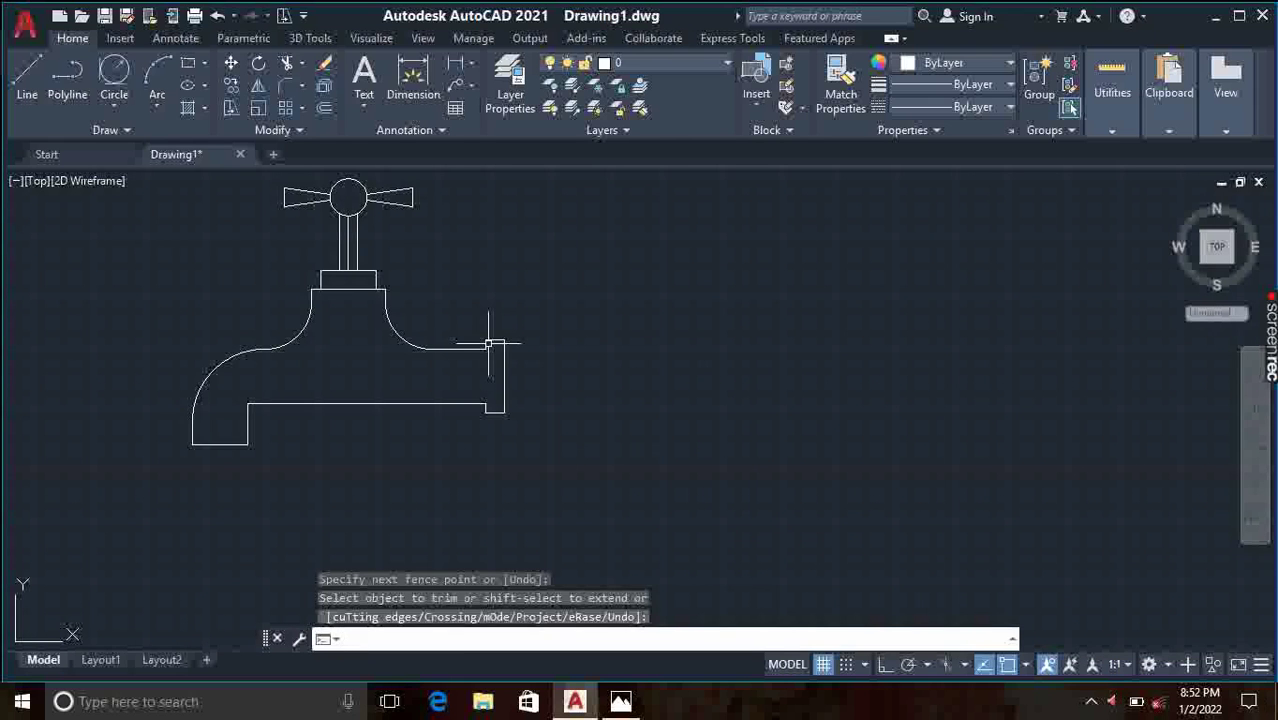
{"action": "key", "text": "Return"}
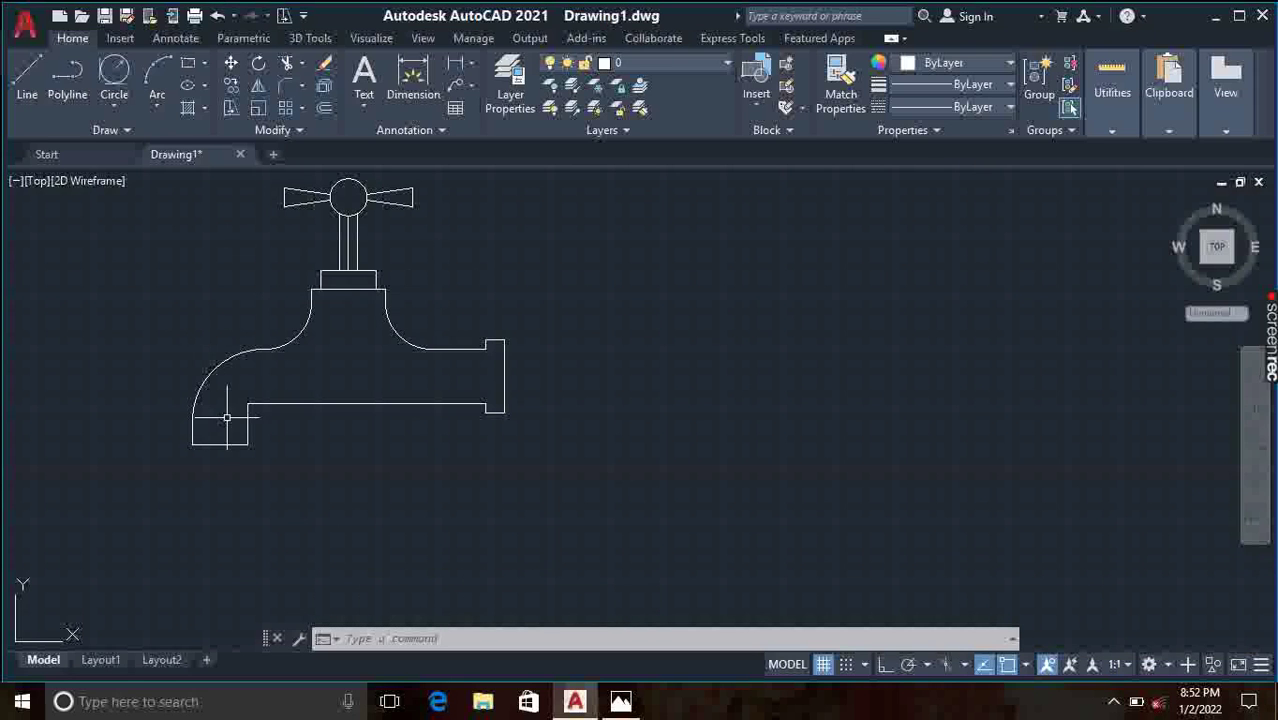
{"action": "left_click", "coordinate": [620, 704]}
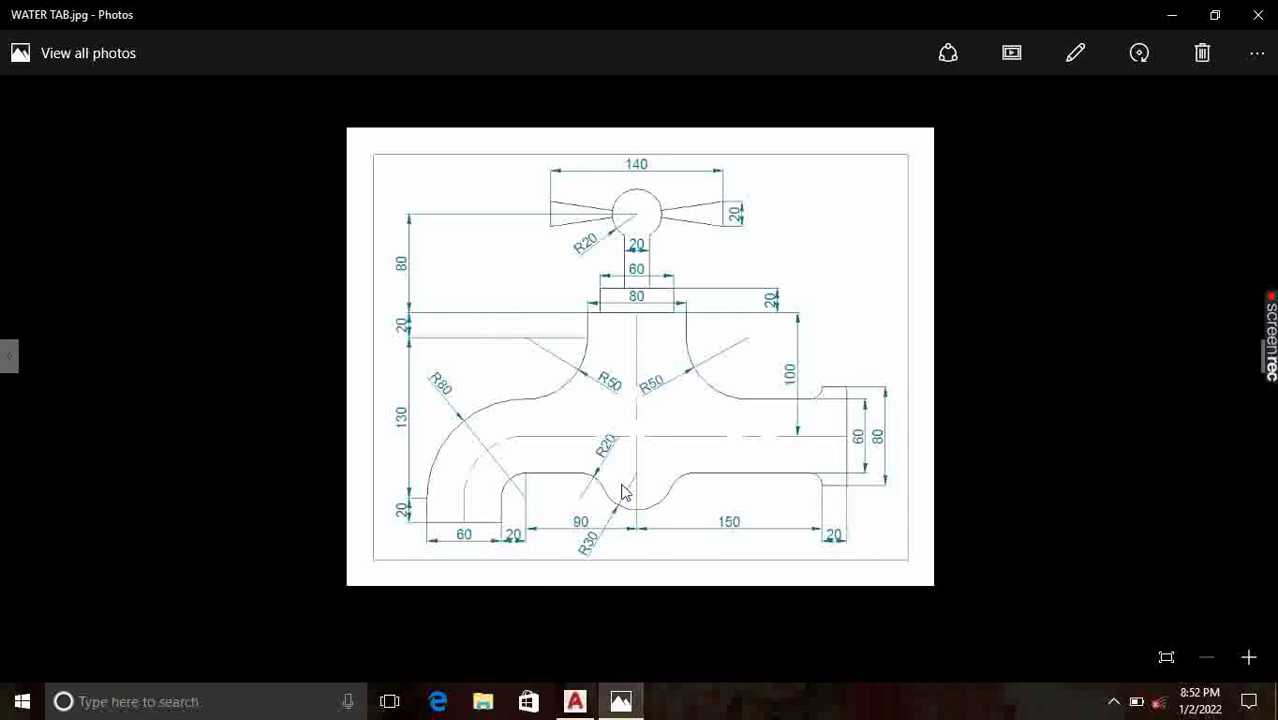
Step: Go back from the reference photo to the complete tap drawing in AutoCAD
{"action": "left_click", "coordinate": [576, 704]}
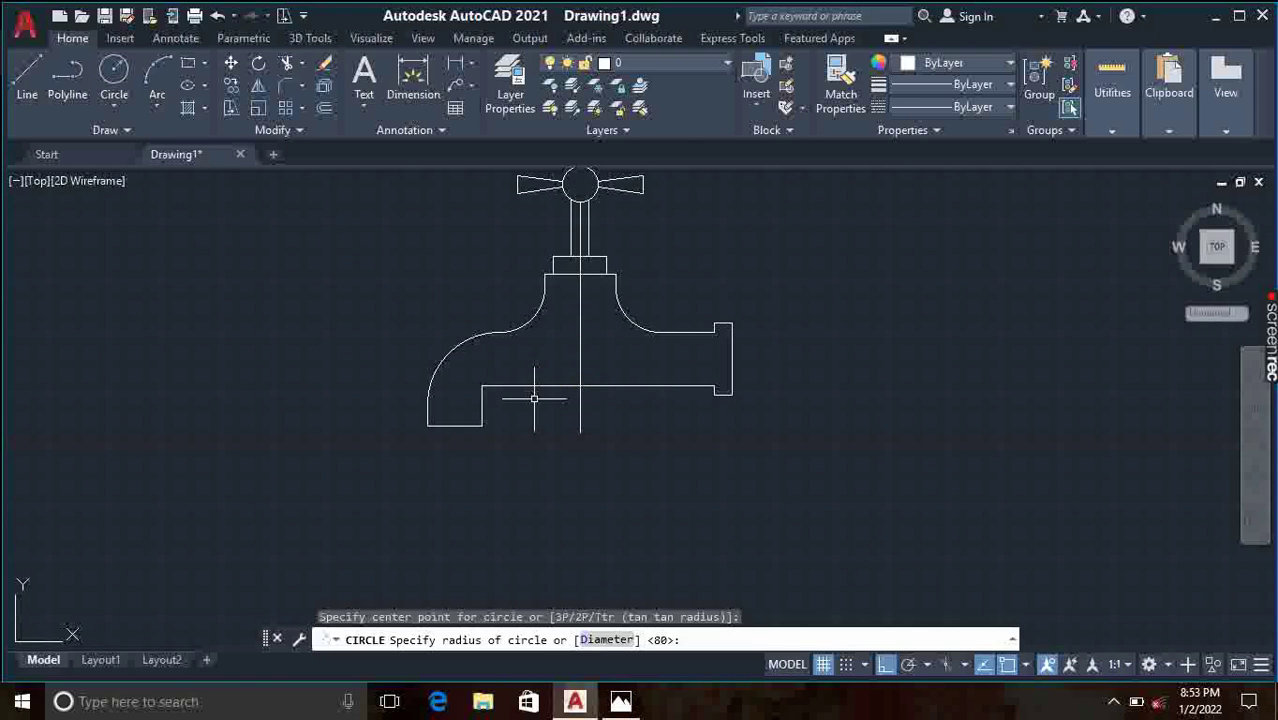
Step: With Osnap off, draw a radius 30 circle at the centreline and pipe-underside intersection
{"action": "key", "text": "Escape"}
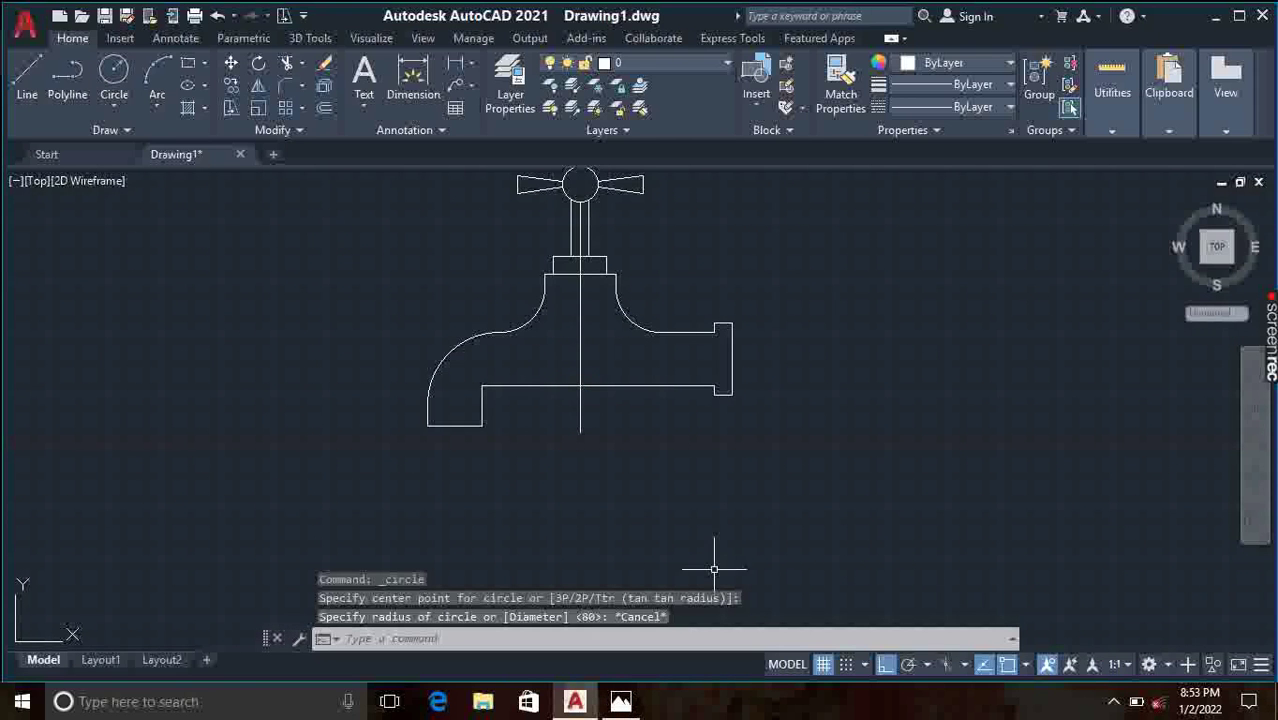
{"action": "key", "text": "F3"}
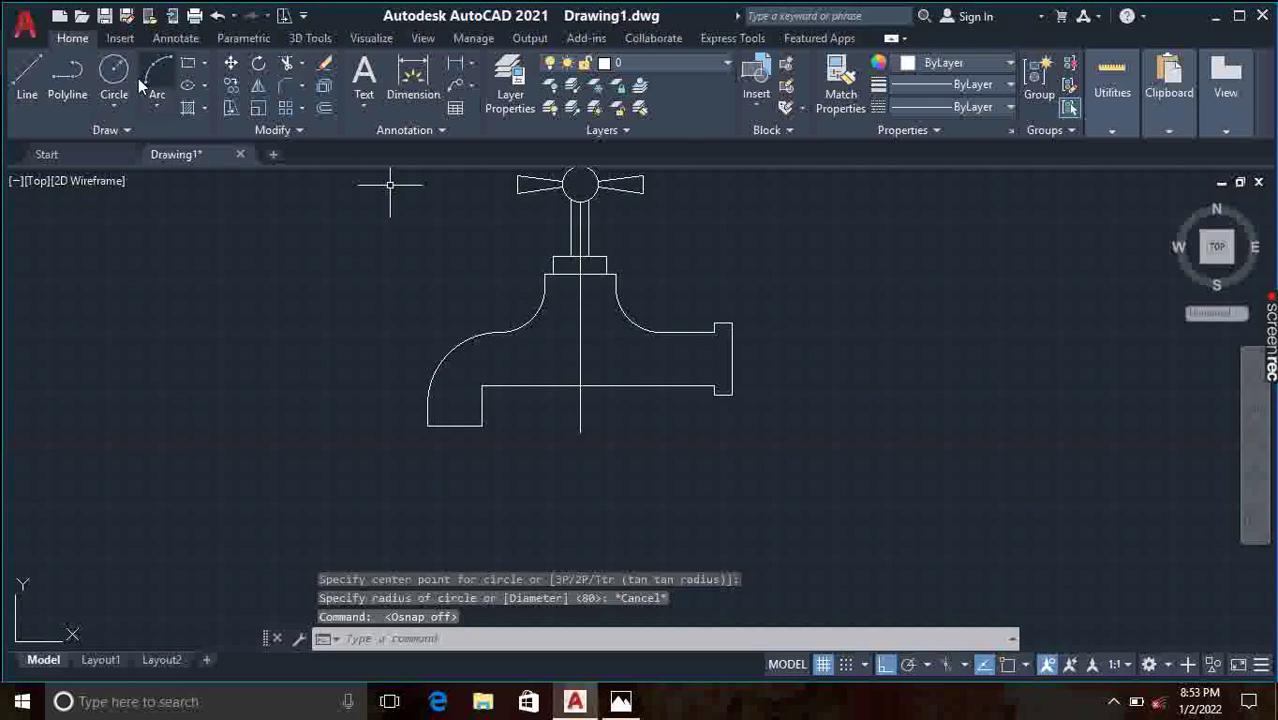
{"action": "left_click", "coordinate": [118, 76]}
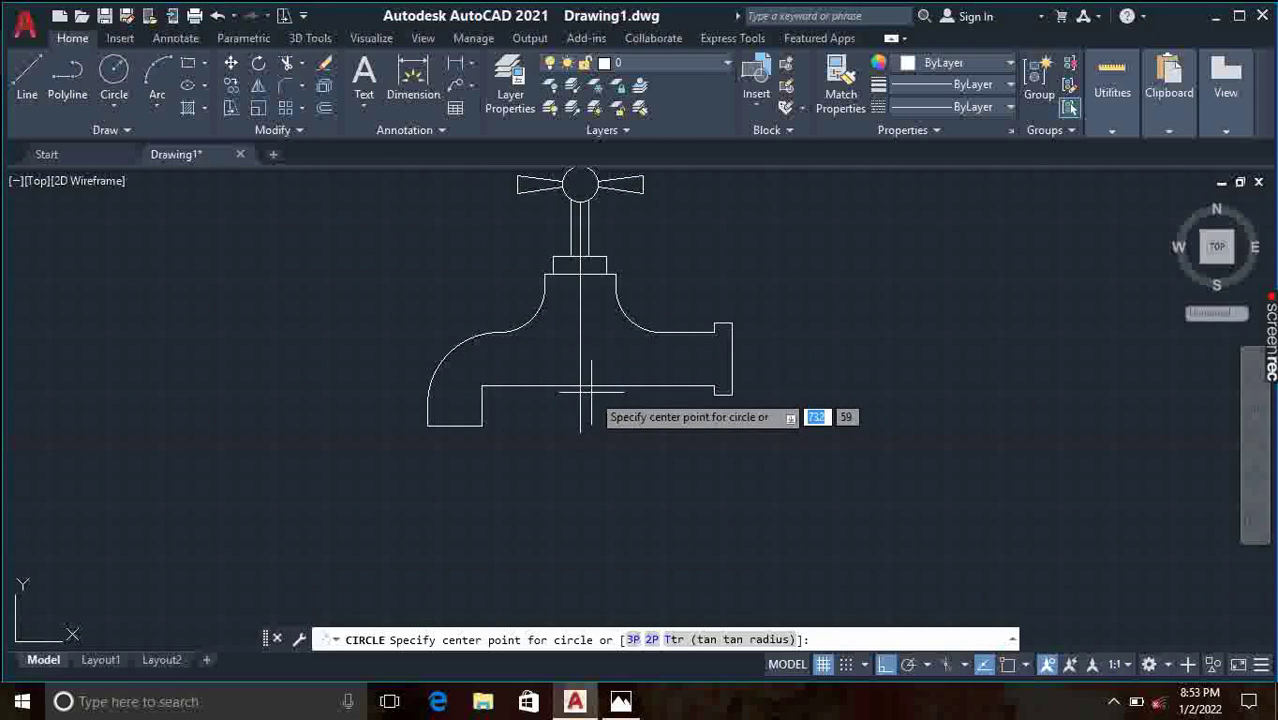
{"action": "scroll", "coordinate": [578, 386], "scroll_direction": "up", "scroll_amount": 4}
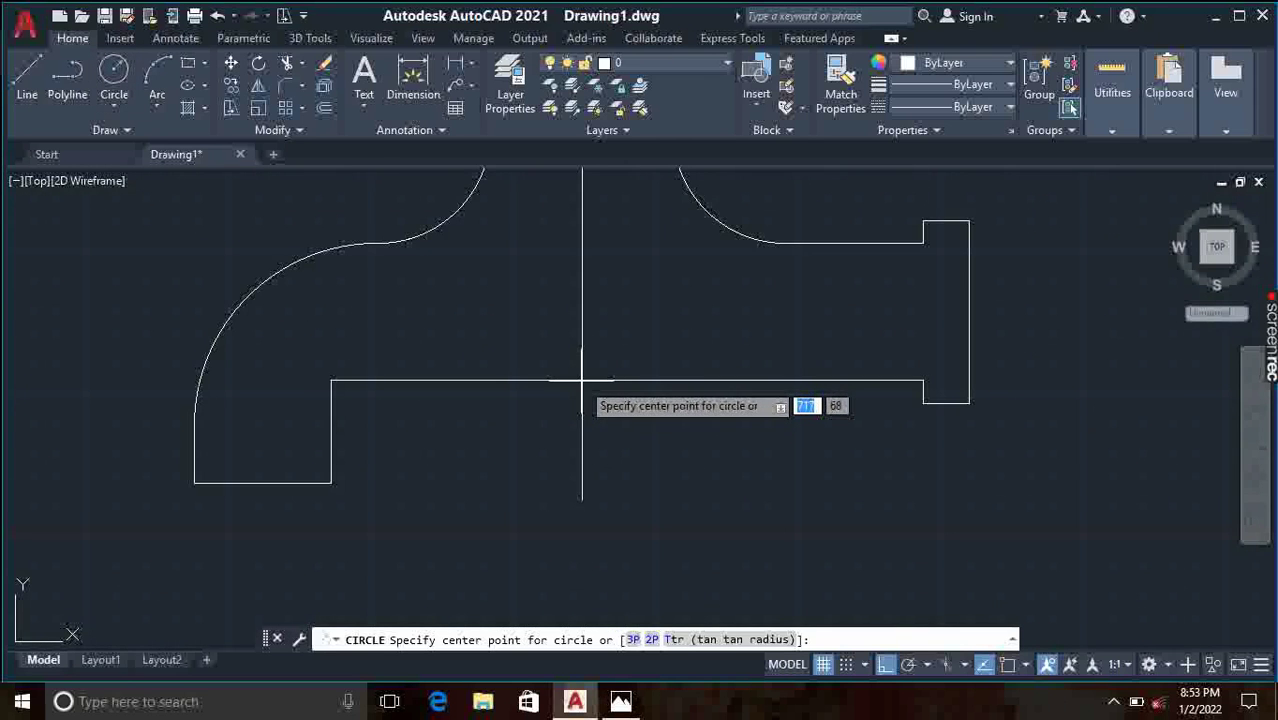
{"action": "left_click", "coordinate": [582, 380]}
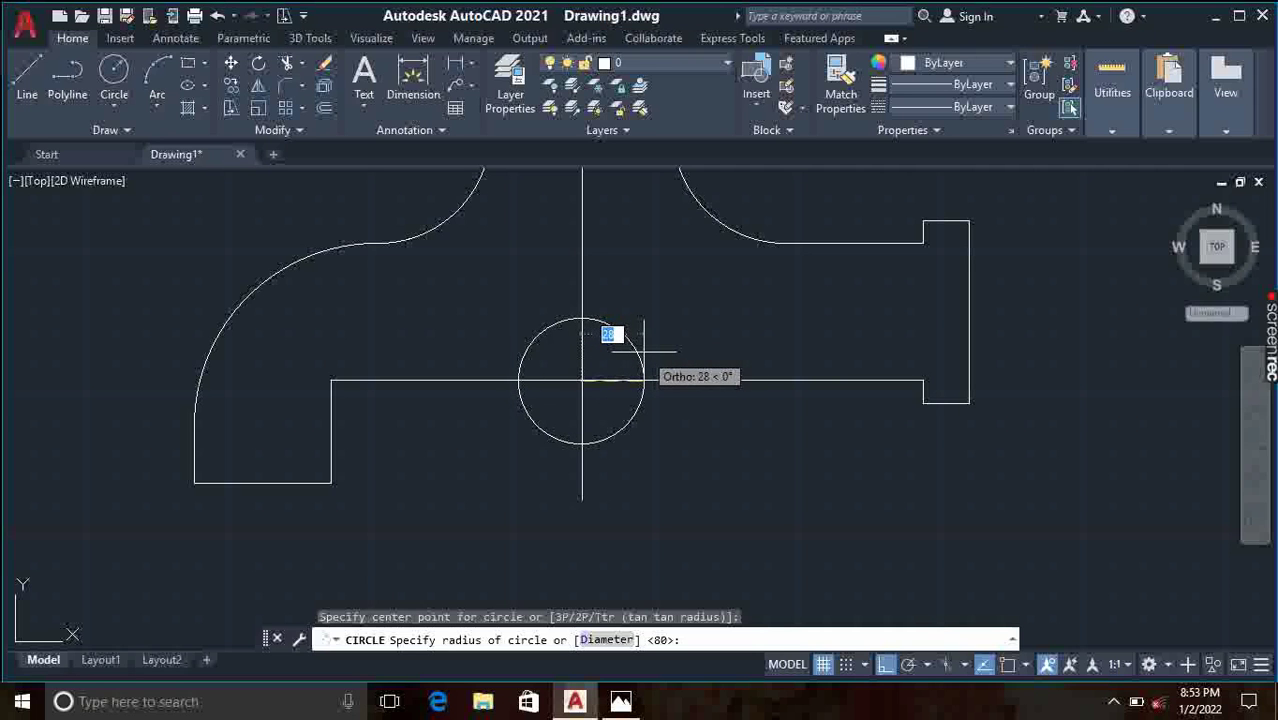
{"action": "type", "text": "30"}
{"action": "key", "text": "Return"}
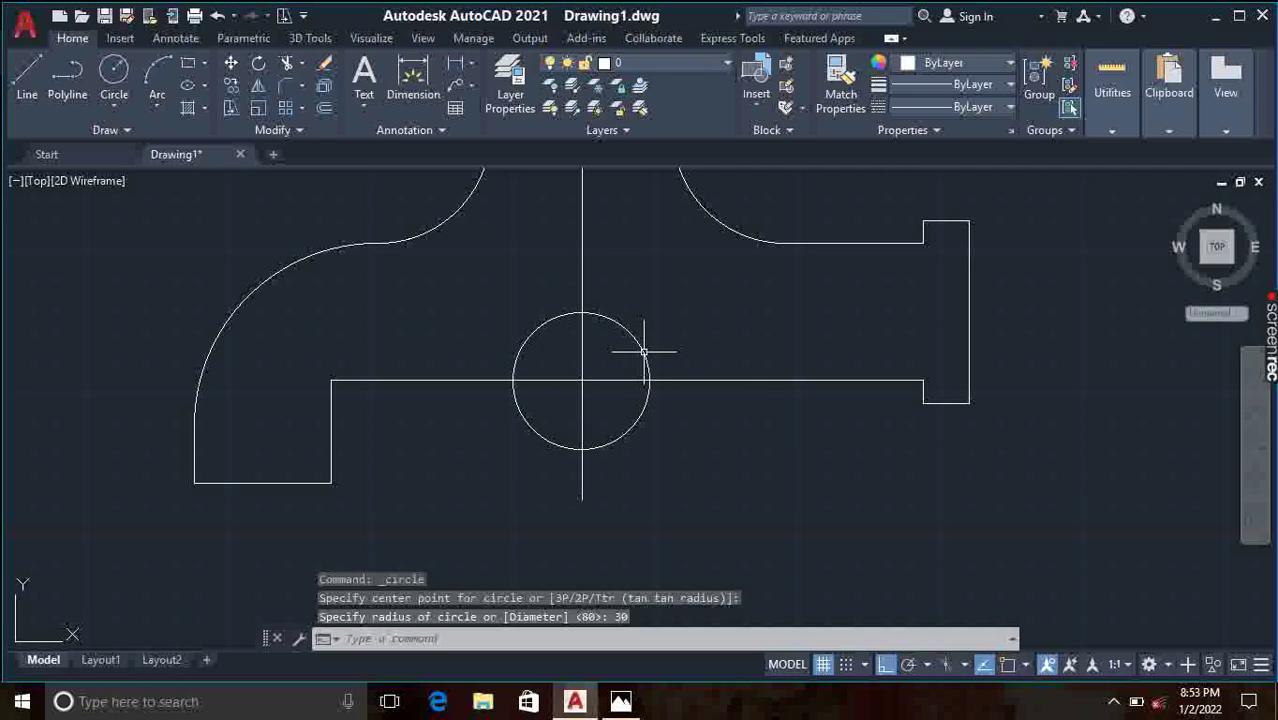
{"action": "scroll", "coordinate": [646, 409], "scroll_direction": "down", "scroll_amount": 2}
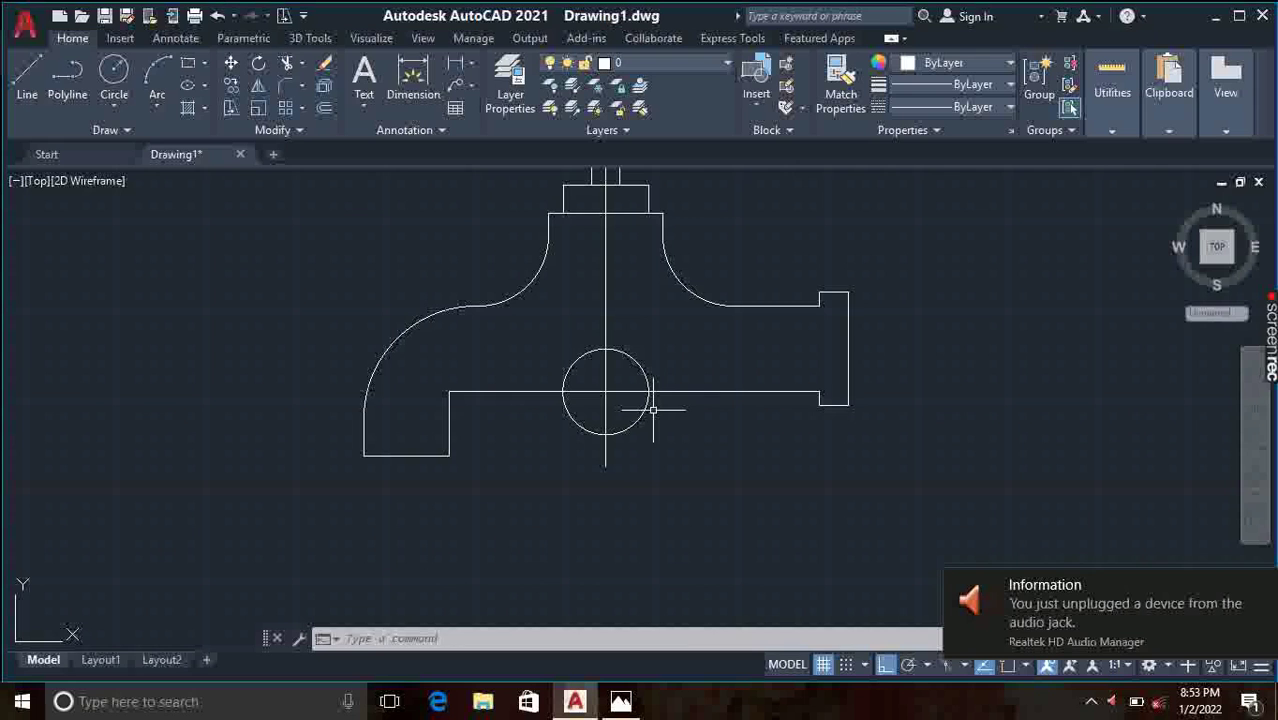
{"action": "left_click", "coordinate": [980, 462]}
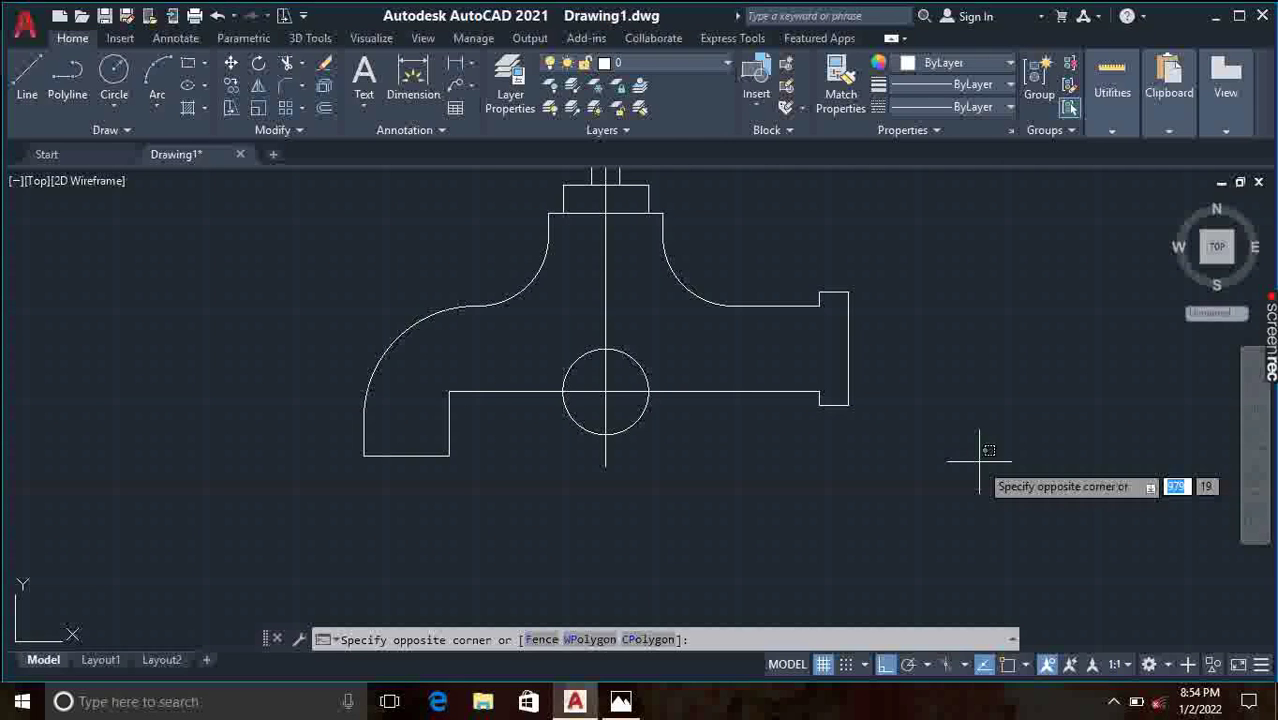
{"action": "key", "text": "Escape"}
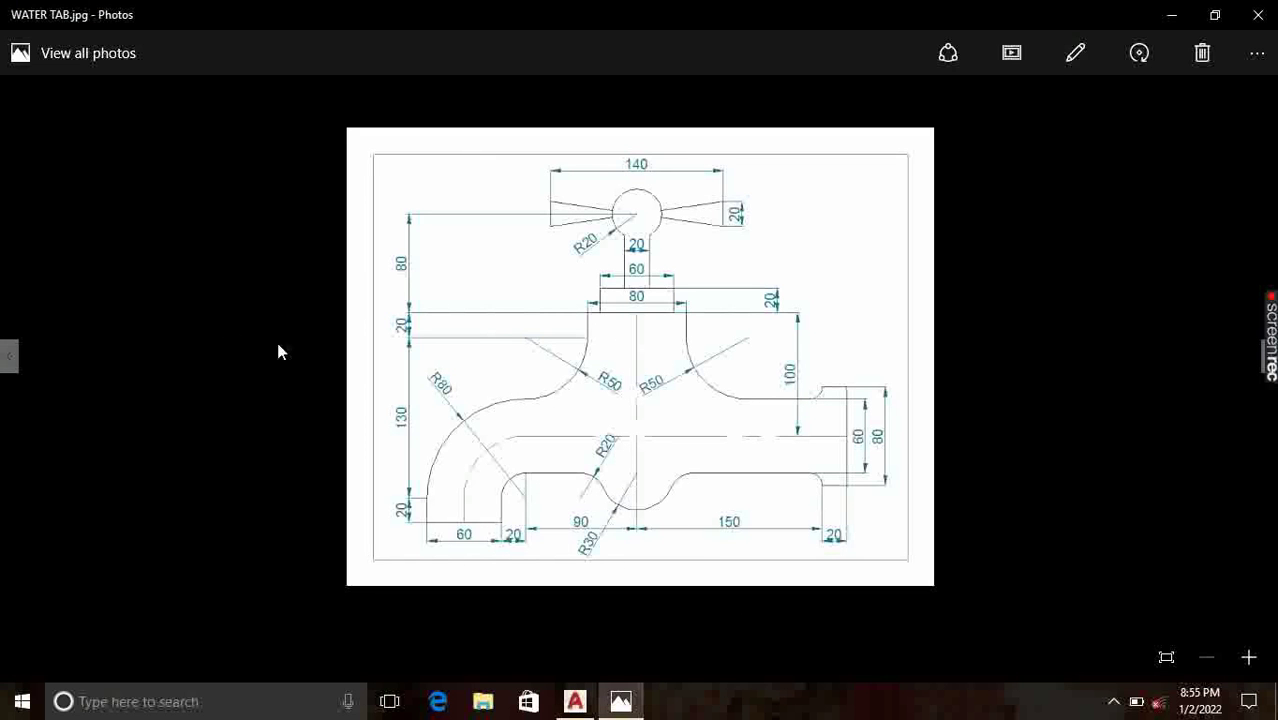
Step: Fillet the semicircular dip to the line on its right at radius 20
{"action": "left_click", "coordinate": [575, 703]}
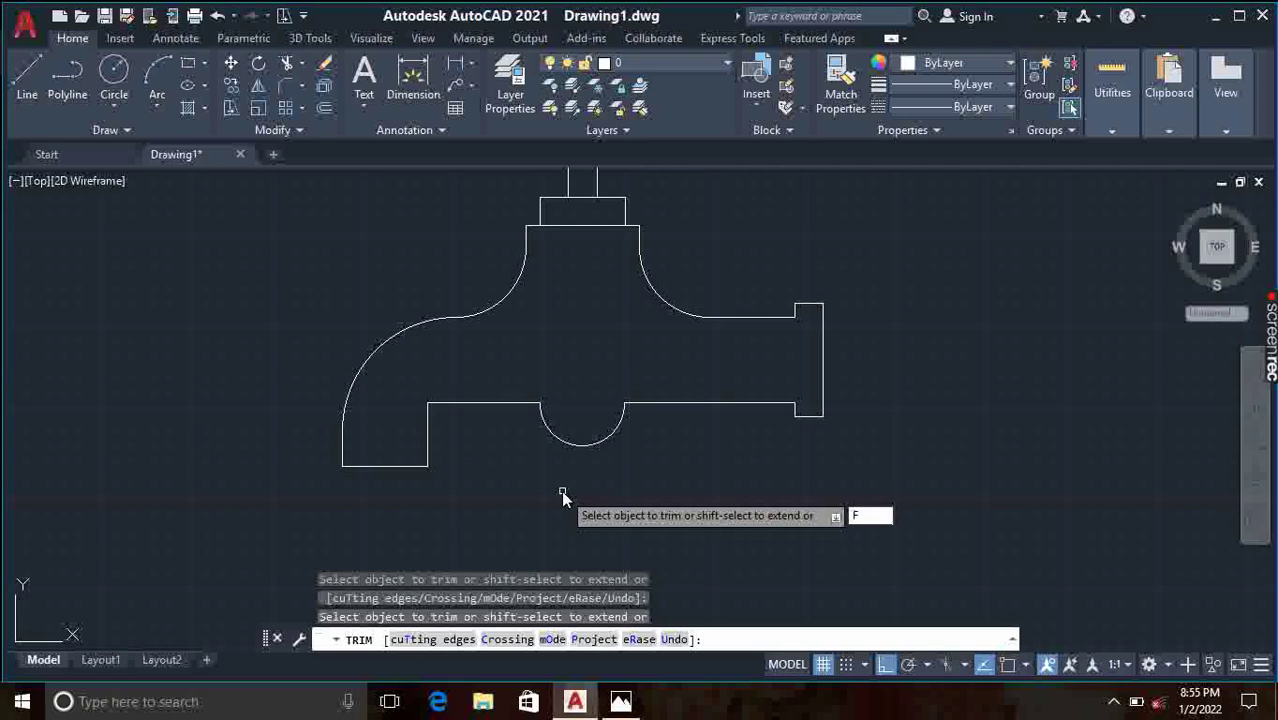
{"action": "key", "text": "Escape"}
{"action": "type", "text": "F"}
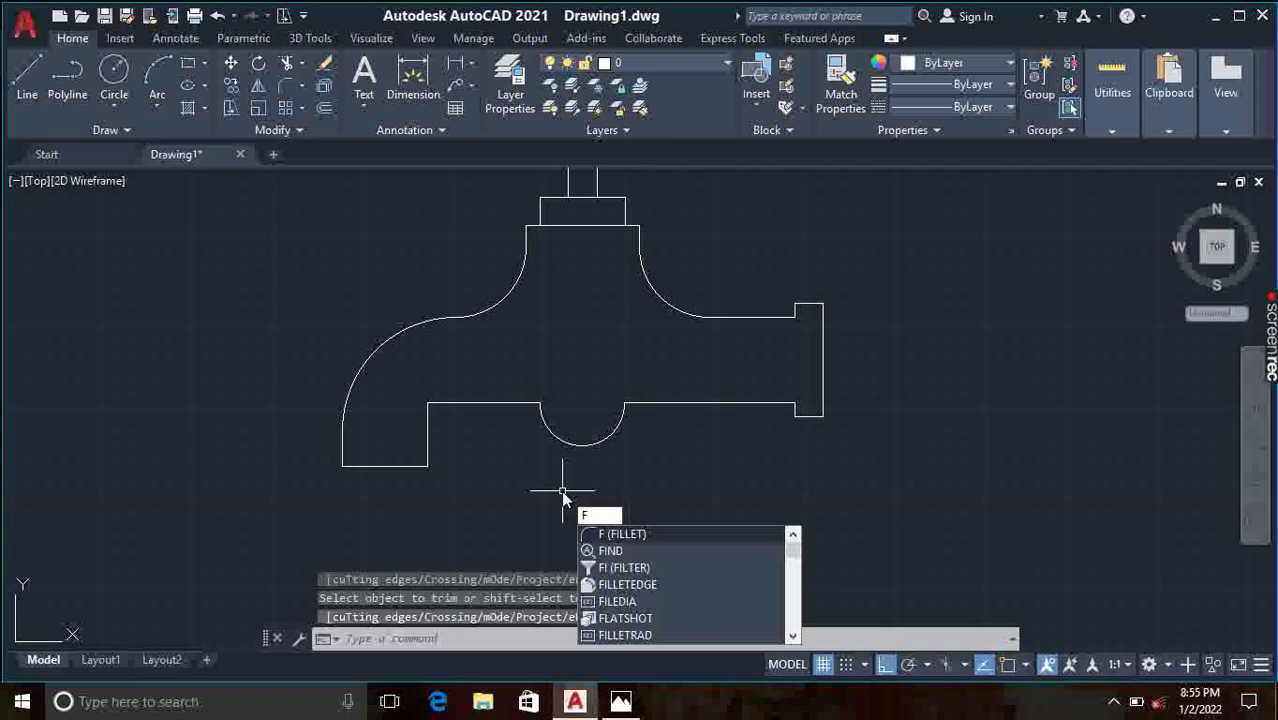
{"action": "left_click", "coordinate": [616, 534]}
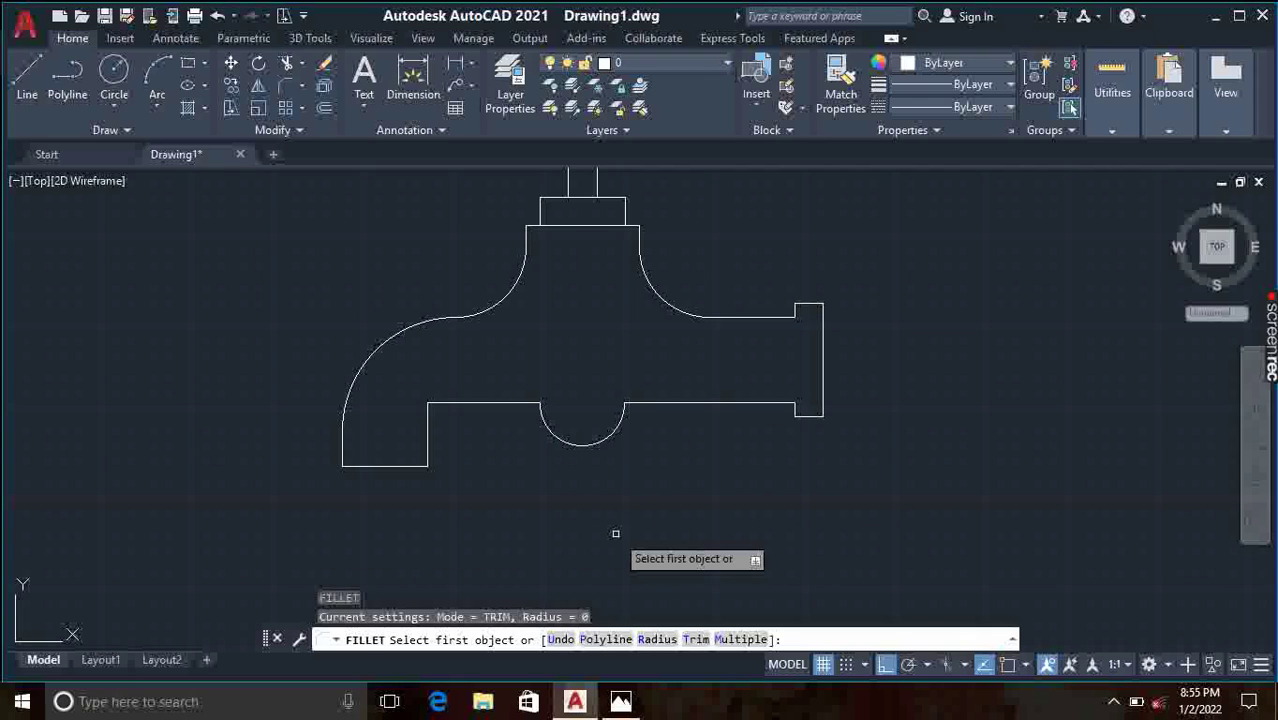
{"action": "left_click", "coordinate": [660, 640]}
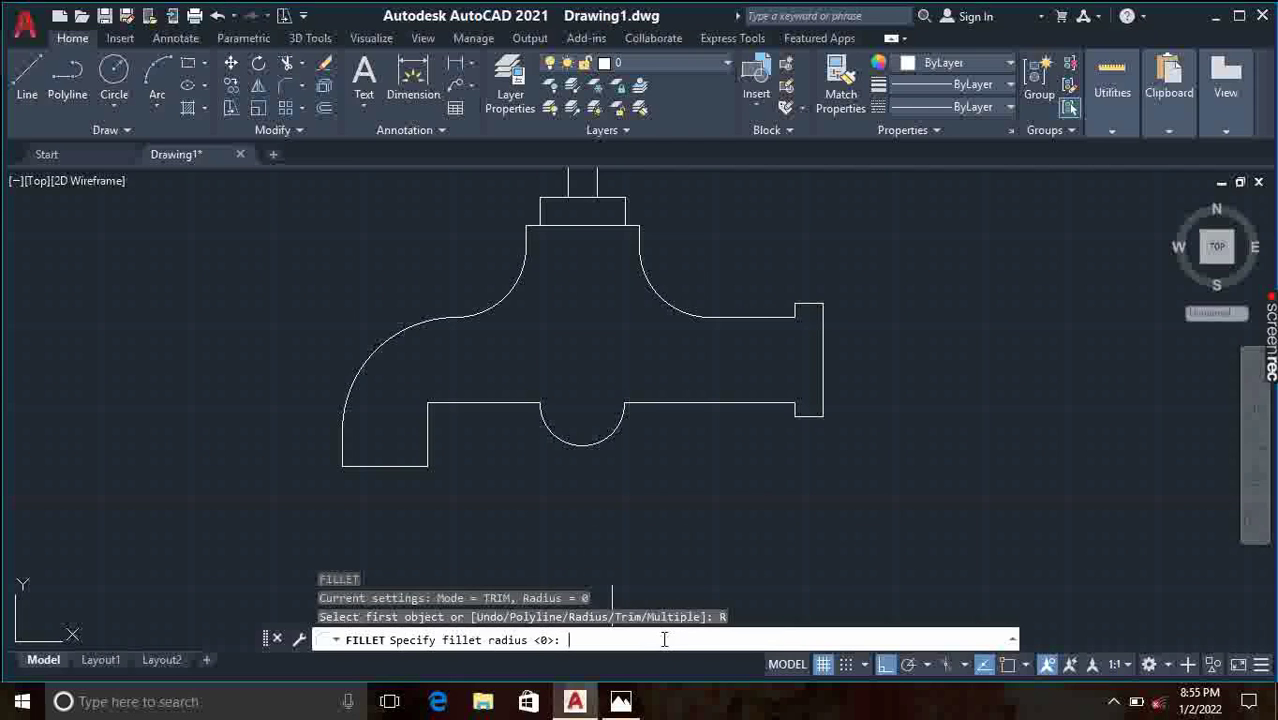
{"action": "type", "text": "20"}
{"action": "key", "text": "Return"}
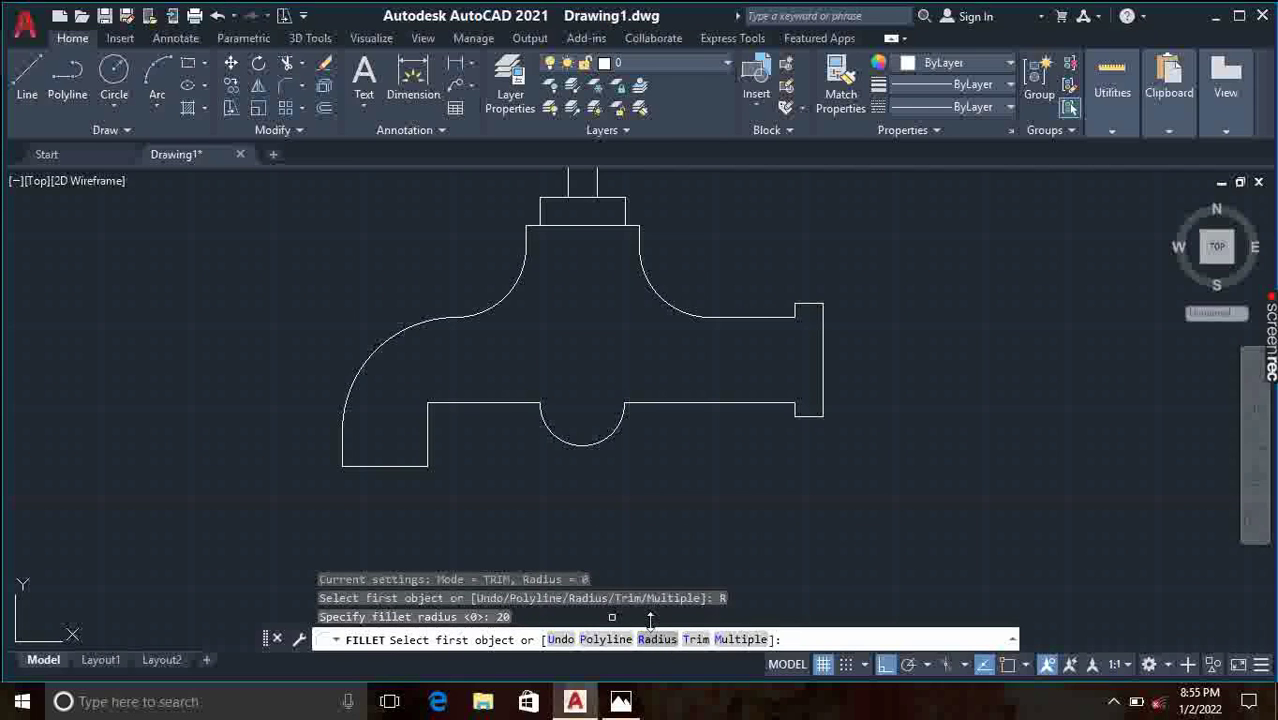
{"action": "left_click", "coordinate": [618, 426]}
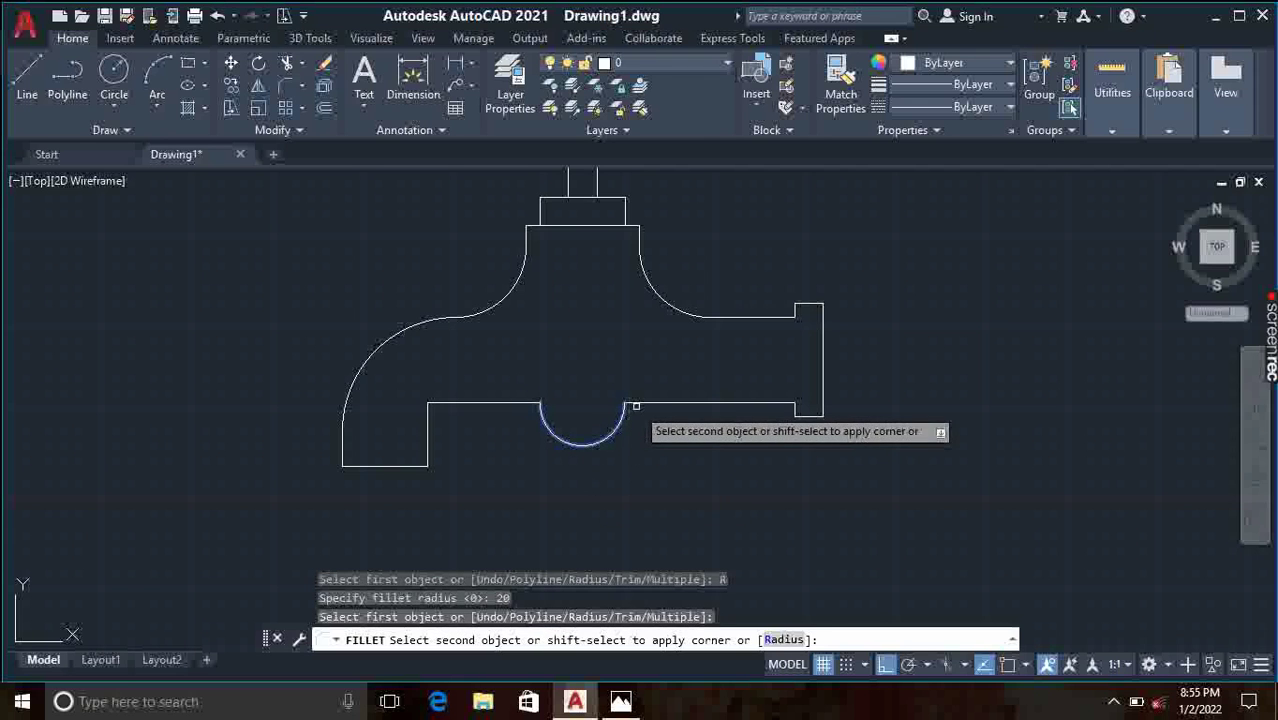
{"action": "left_click", "coordinate": [636, 406]}
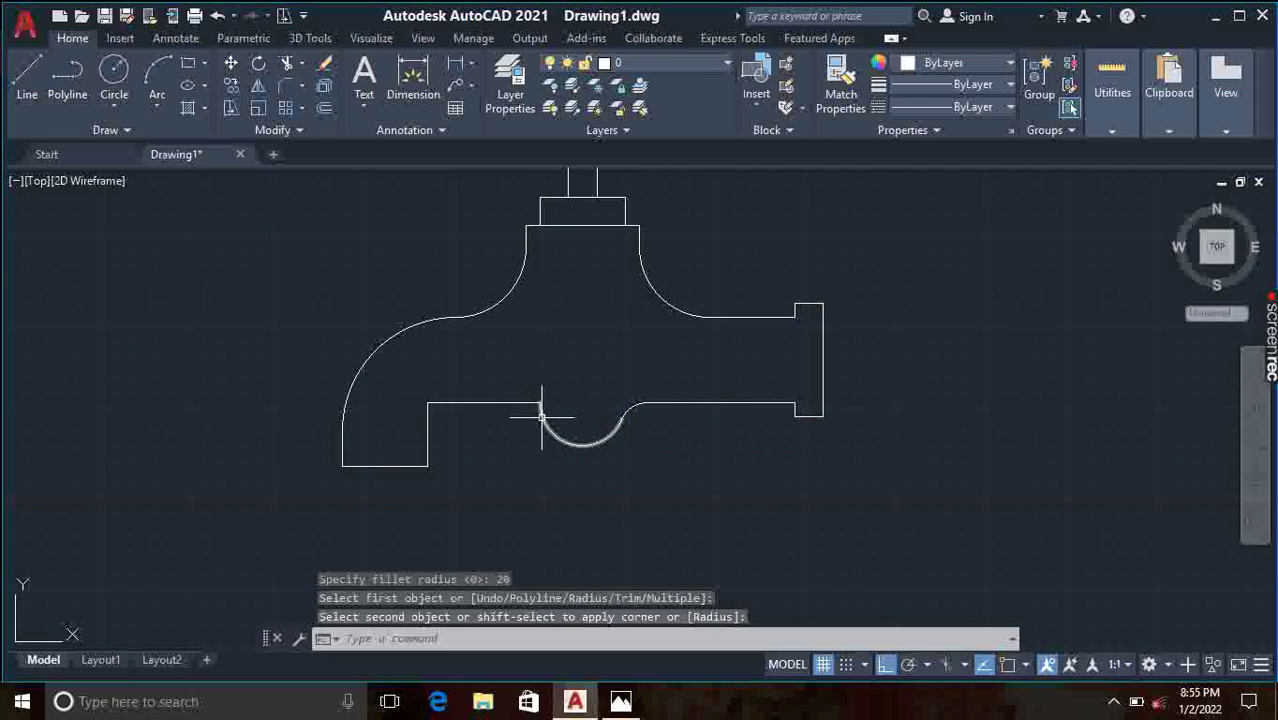
Step: Fillet the left side of the dip at radius 20 in Multiple mode
{"action": "type", "text": "f"}
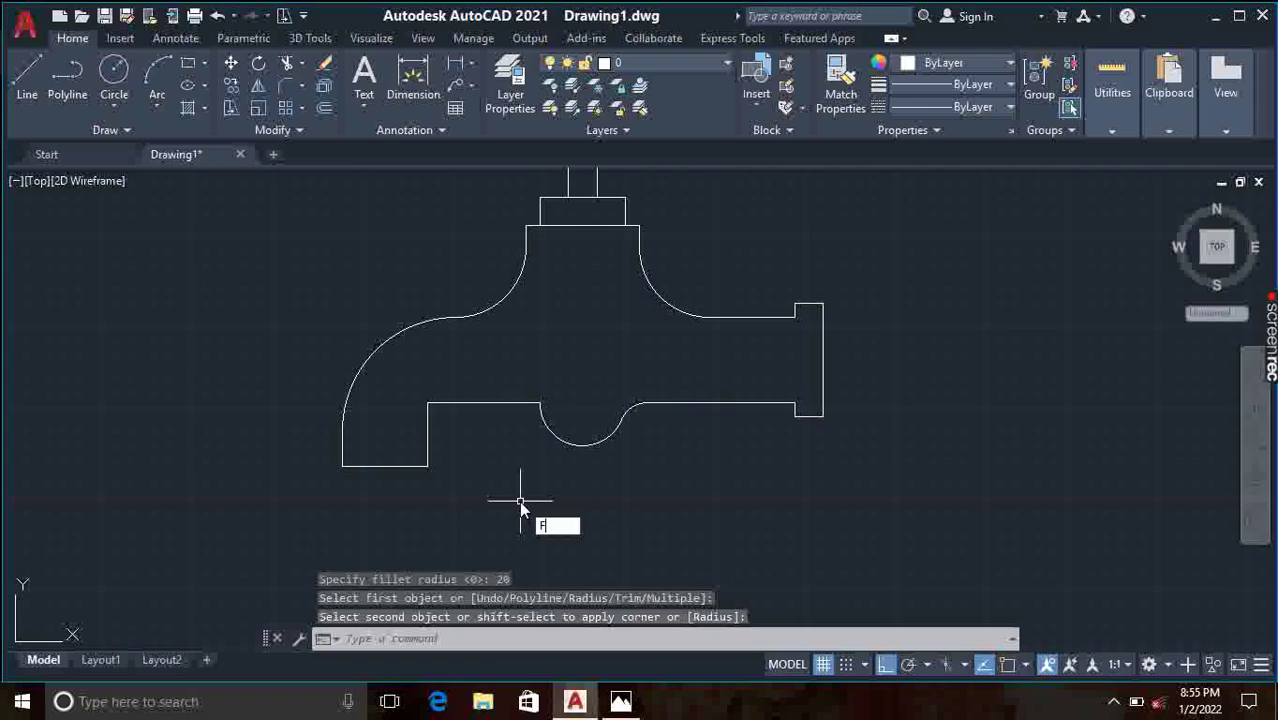
{"action": "key", "text": "Return"}
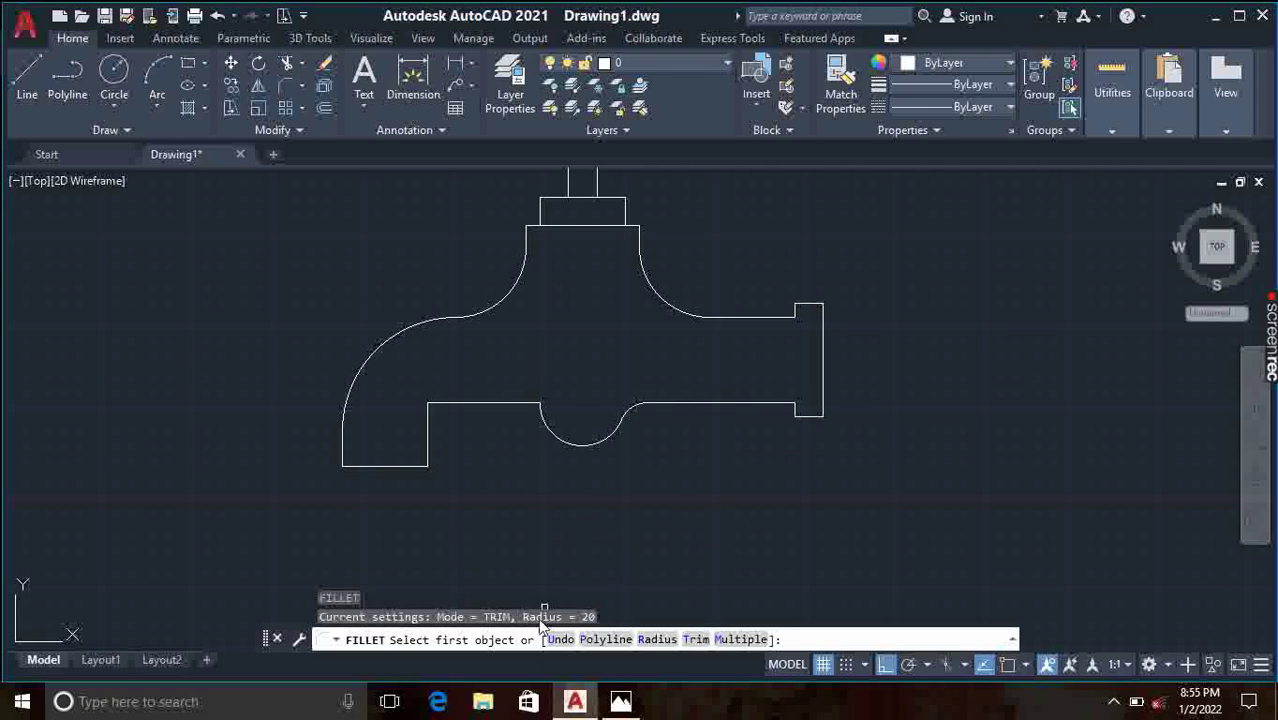
{"action": "left_click", "coordinate": [740, 640]}
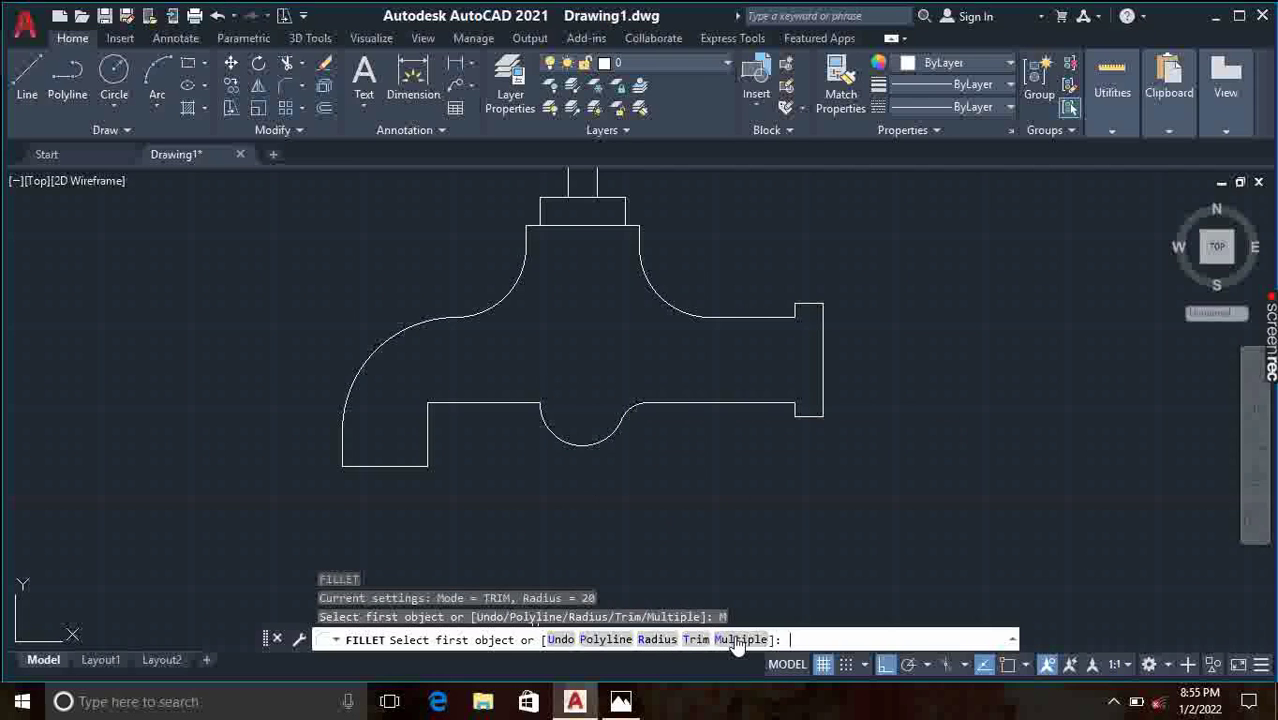
{"action": "left_click", "coordinate": [660, 641]}
{"action": "type", "text": "20"}
{"action": "key", "text": "Return"}
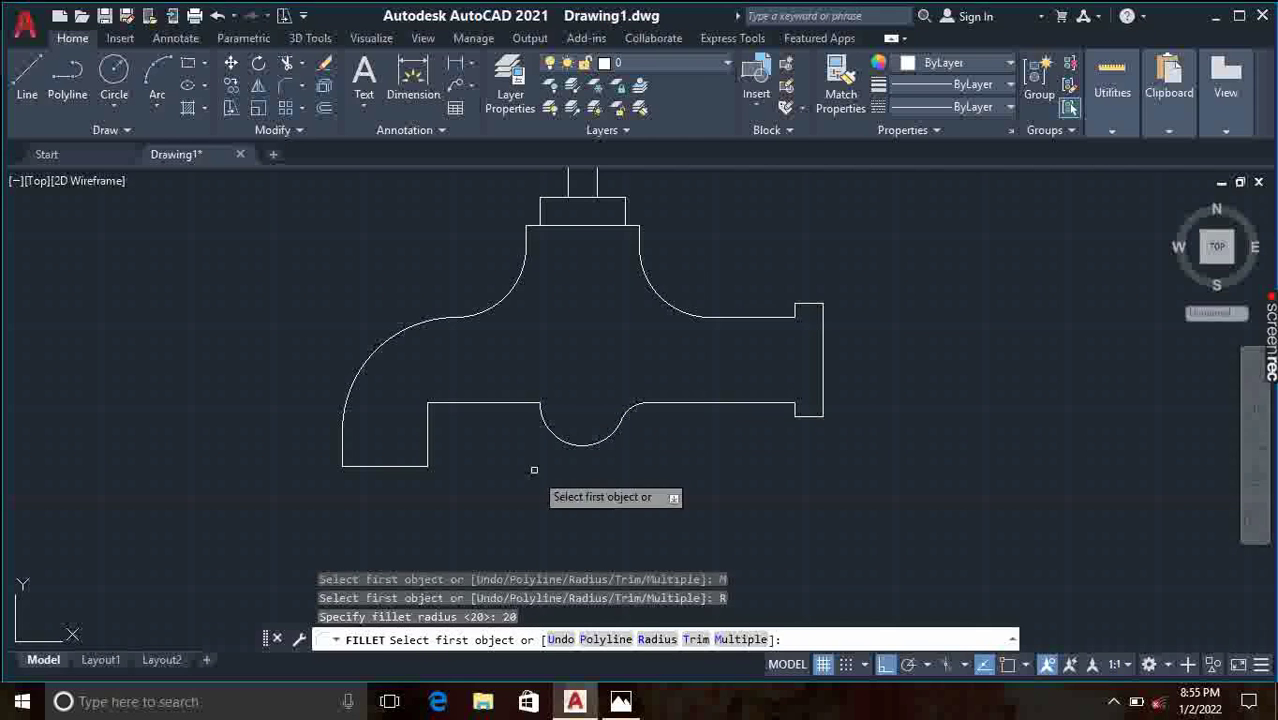
{"action": "left_click", "coordinate": [545, 425]}
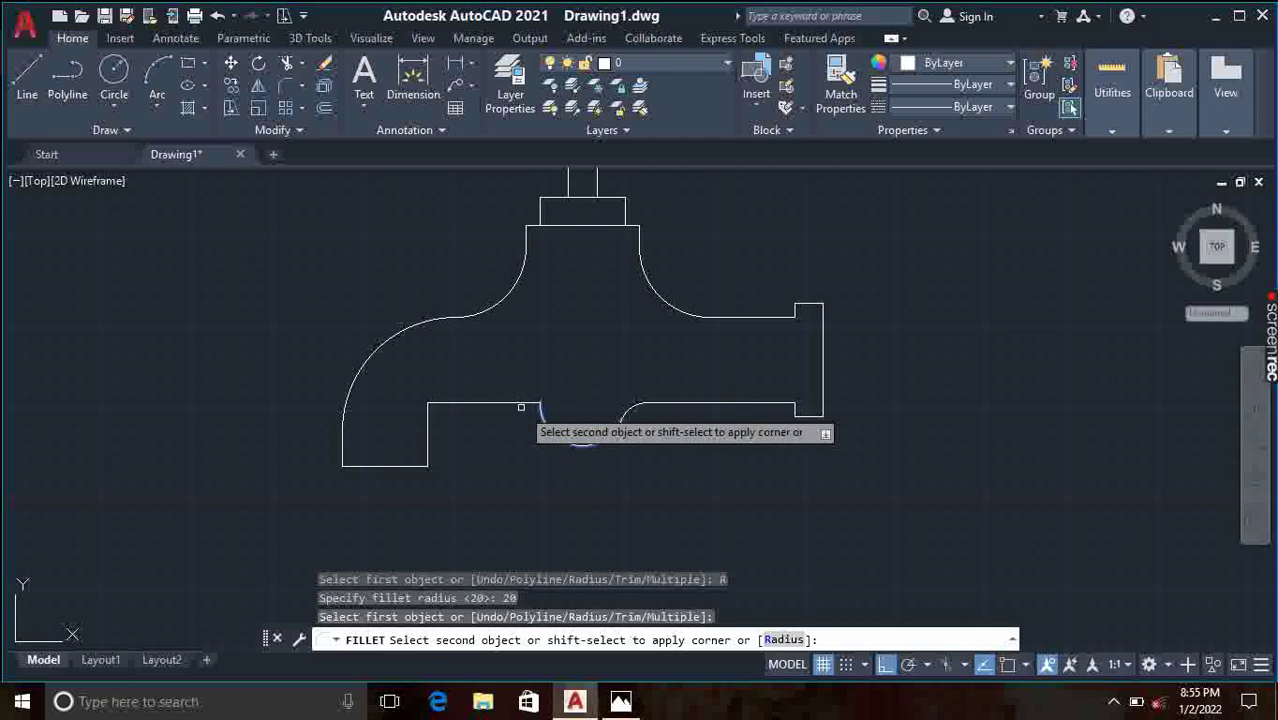
{"action": "left_click", "coordinate": [517, 404]}
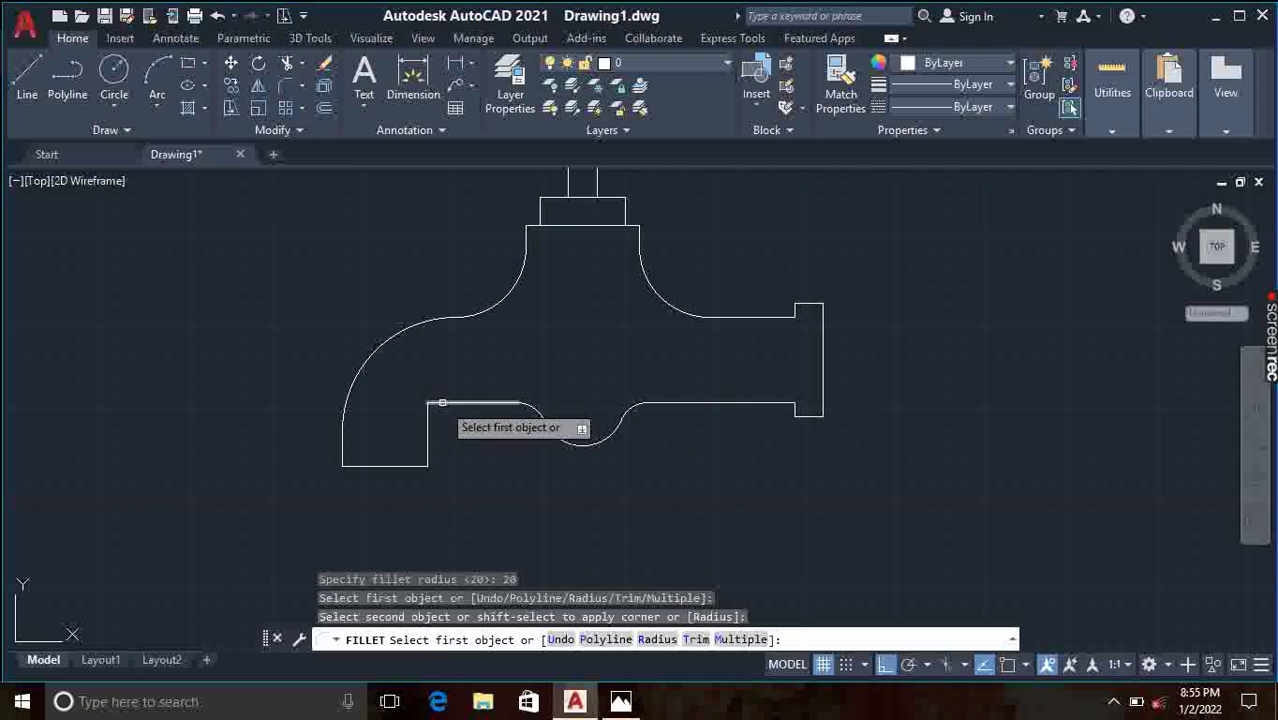
Step: Round the spout's inner left corner, try the outlet corner, then view the reference drawing
{"action": "left_click", "coordinate": [440, 403]}
{"action": "left_click", "coordinate": [430, 420]}
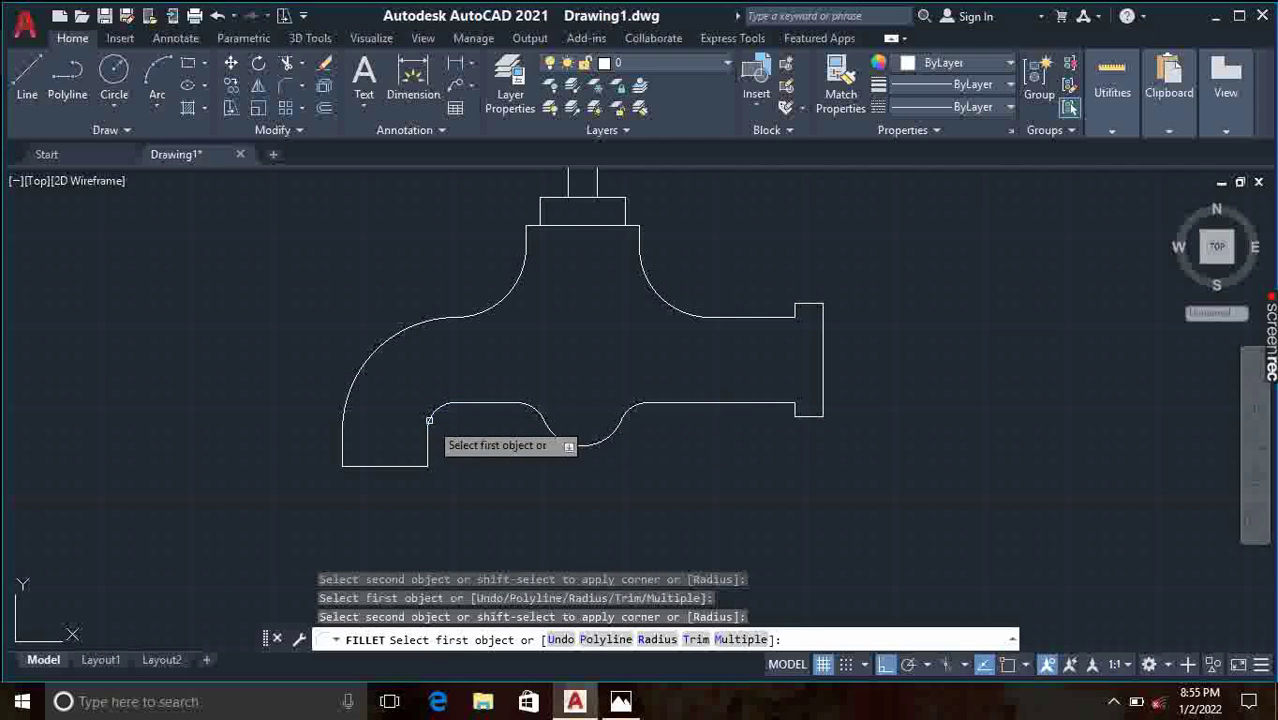
{"action": "left_click", "coordinate": [790, 405]}
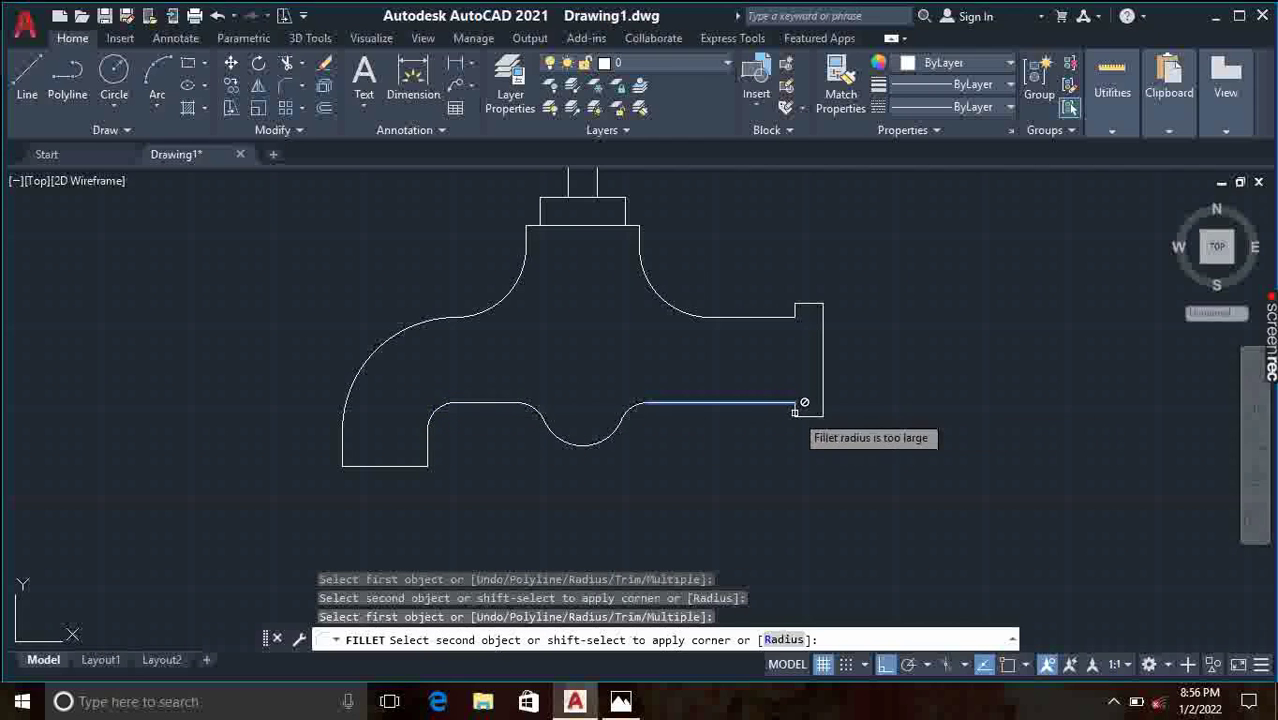
{"action": "scroll", "coordinate": [790, 405], "scroll_direction": "up", "scroll_amount": 3}
{"action": "left_click", "coordinate": [786, 400]}
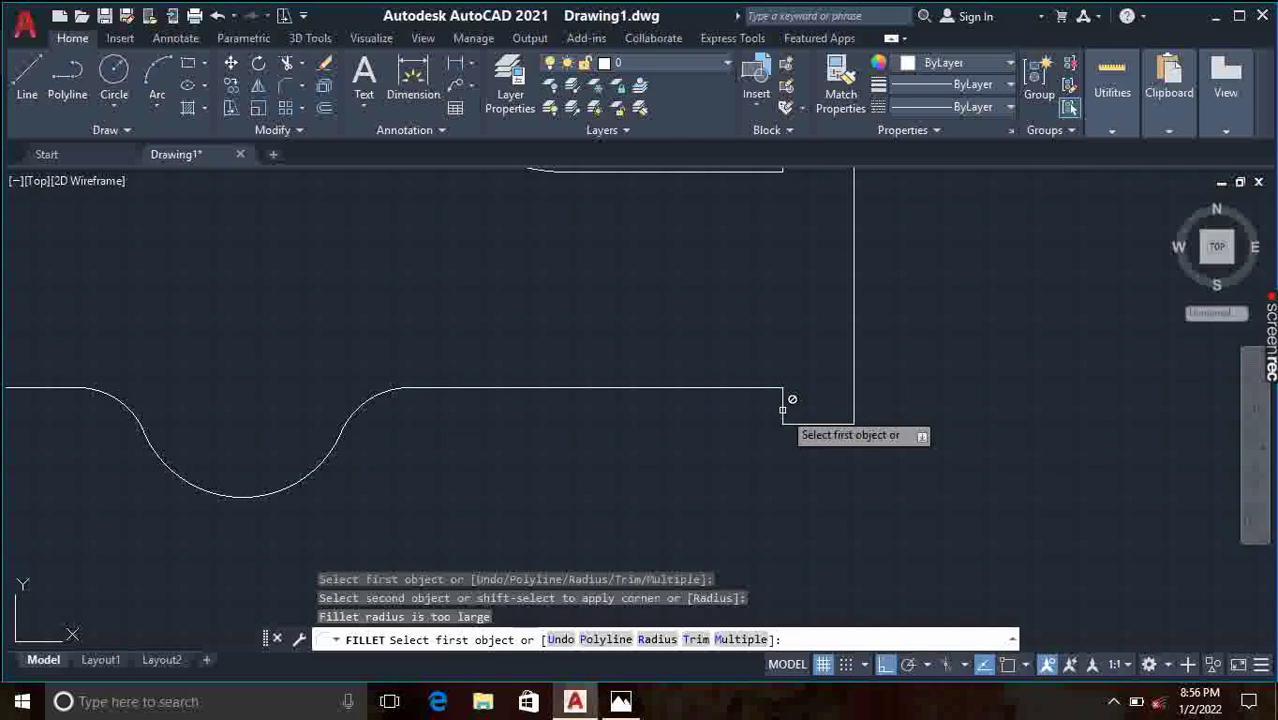
{"action": "scroll", "coordinate": [755, 367], "scroll_direction": "down", "scroll_amount": 3}
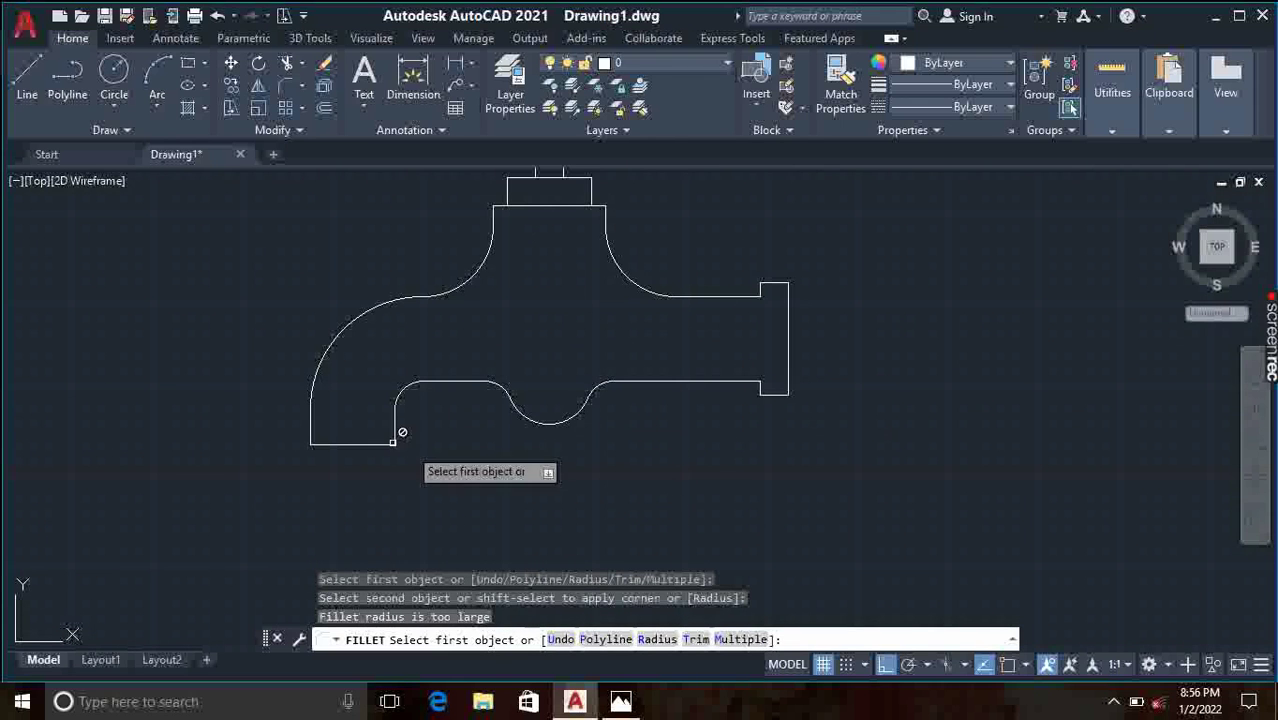
{"action": "left_click", "coordinate": [621, 701]}
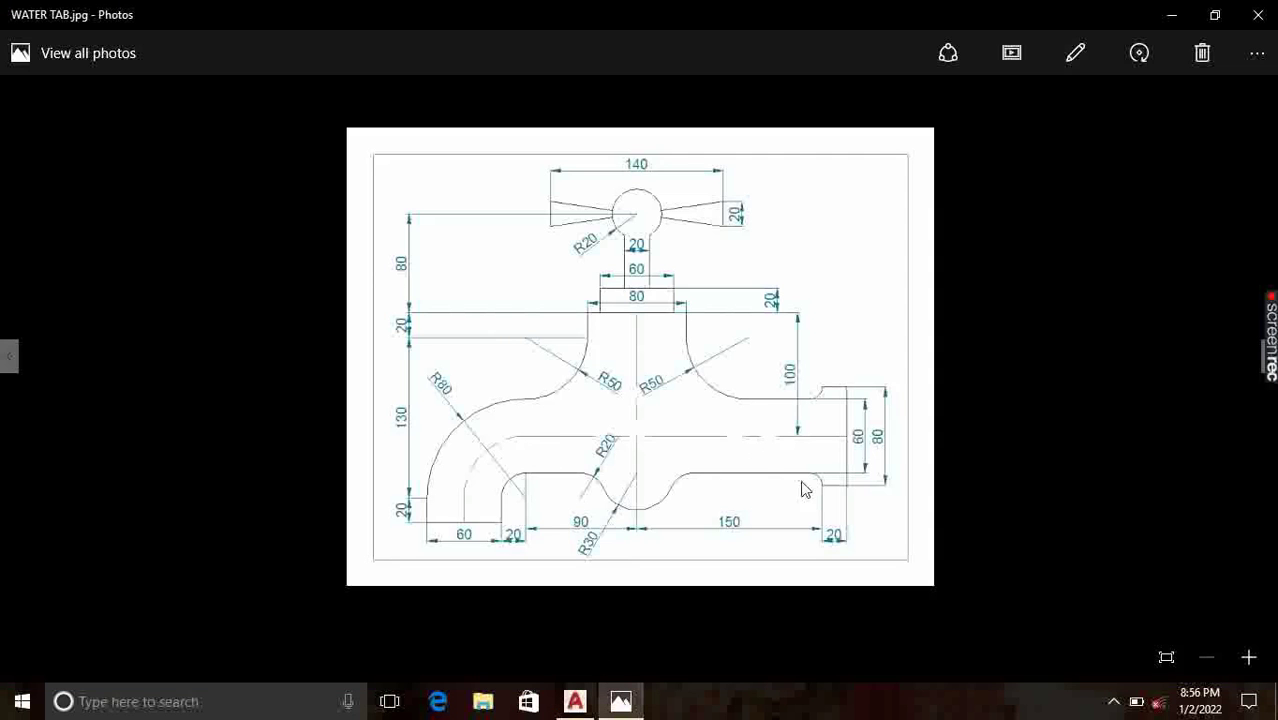
Step: Browse the Photos viewer items, then close it to reveal the AutoCAD tap drawing
{"action": "key", "text": "Right"}
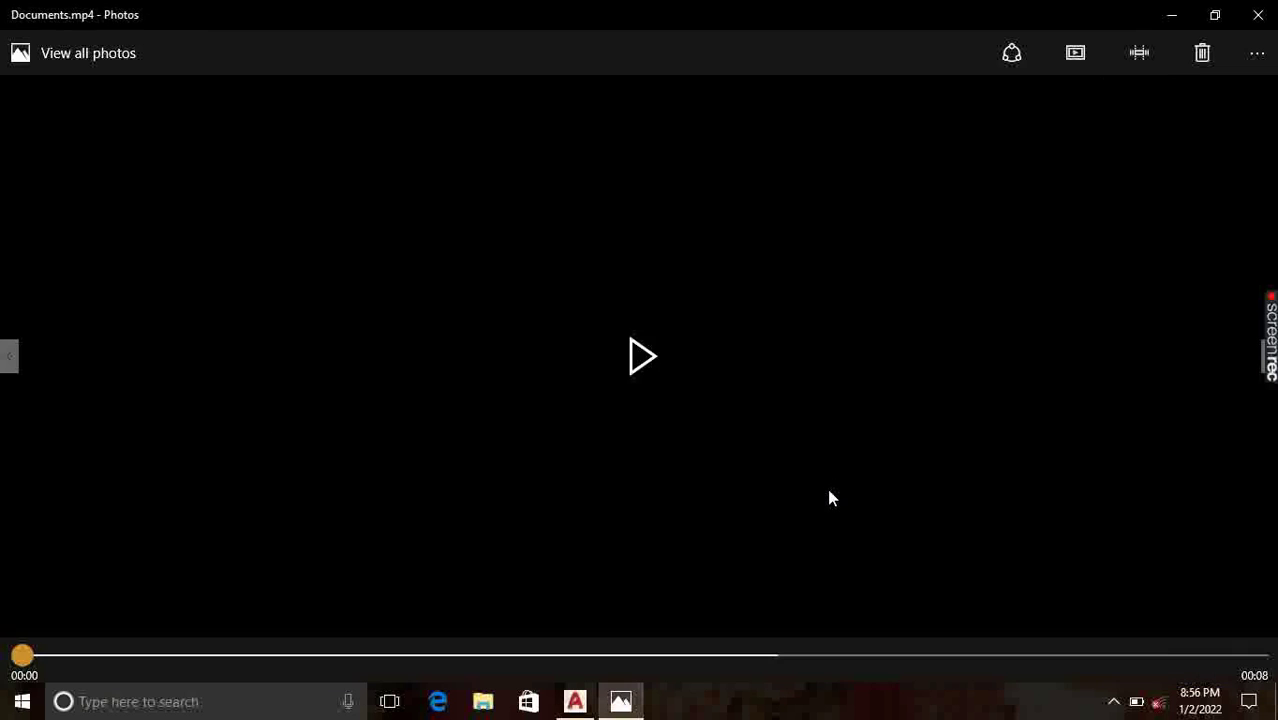
{"action": "left_click", "coordinate": [616, 702]}
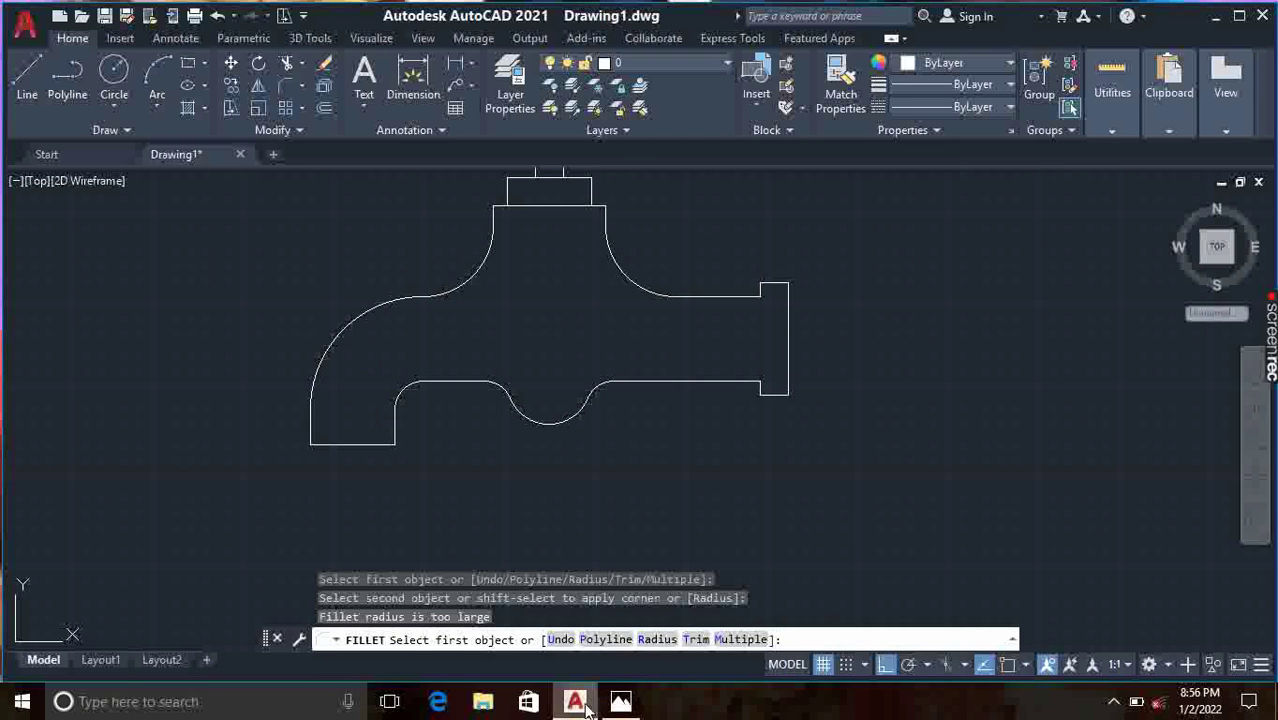
{"action": "scroll", "coordinate": [775, 375], "scroll_direction": "up", "scroll_amount": 2}
{"action": "scroll", "coordinate": [765, 372], "scroll_direction": "up", "scroll_amount": 3}
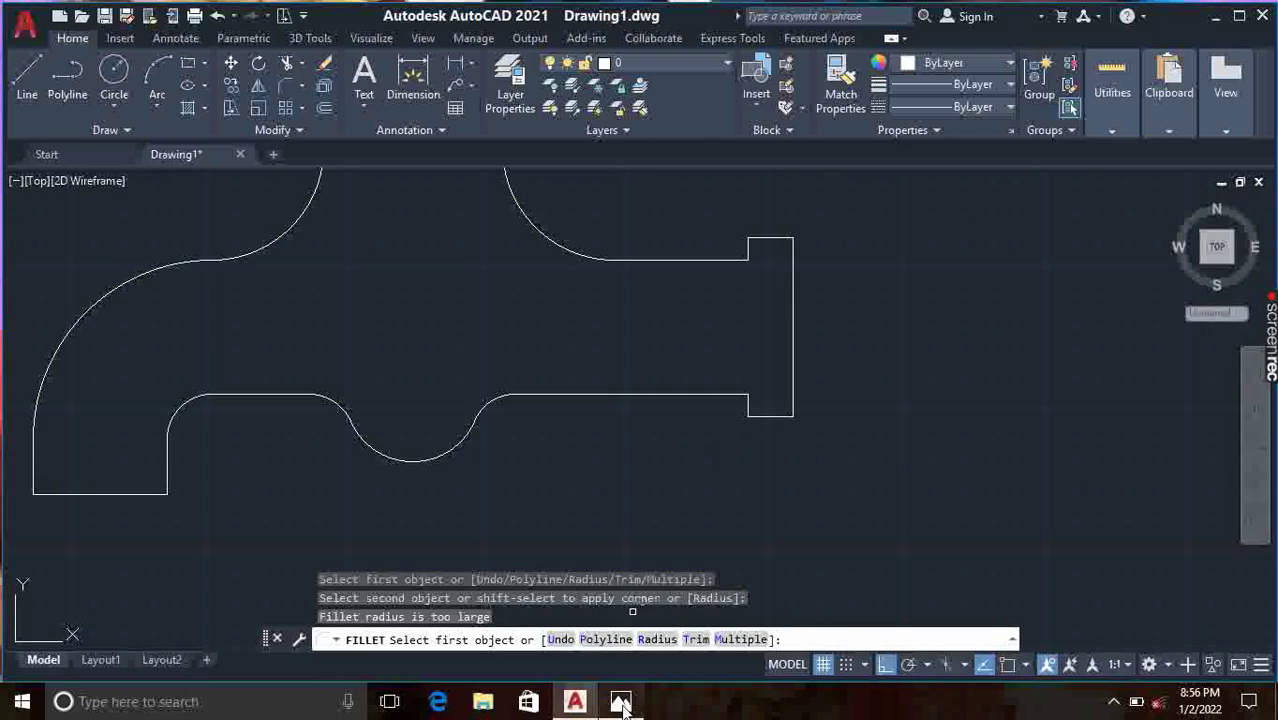
{"action": "left_click", "coordinate": [620, 701]}
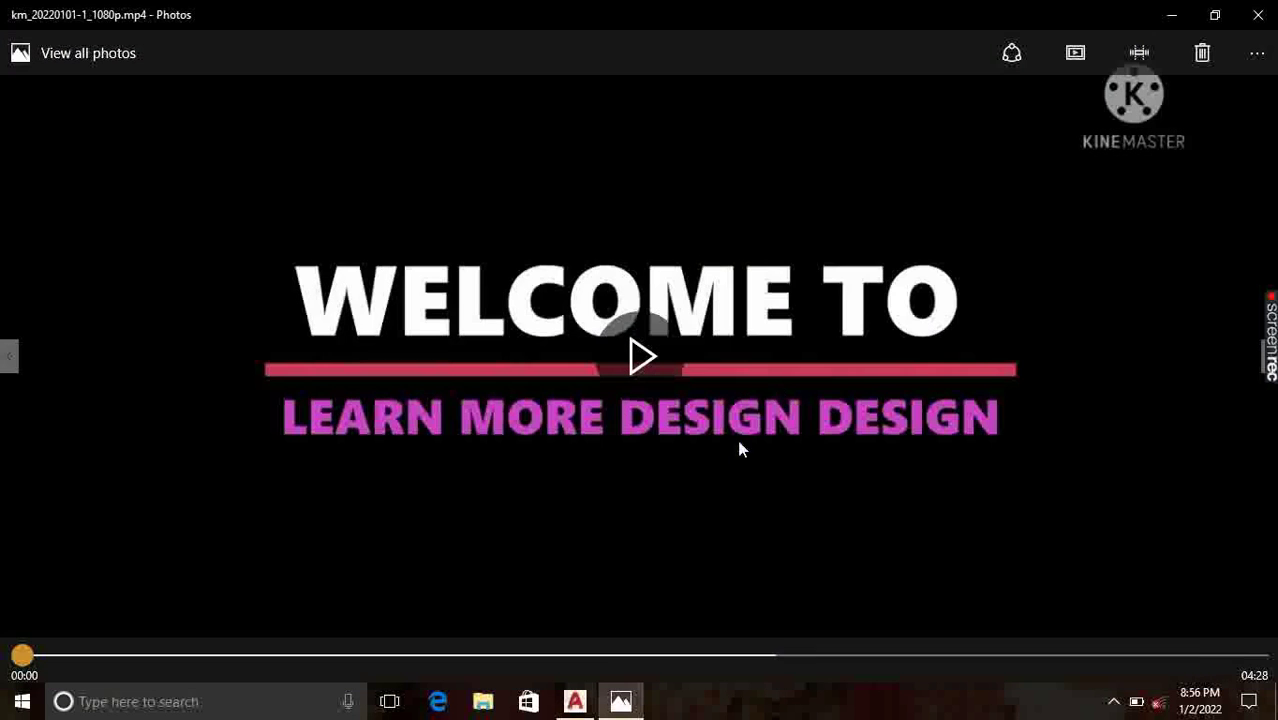
{"action": "left_click", "coordinate": [8, 356]}
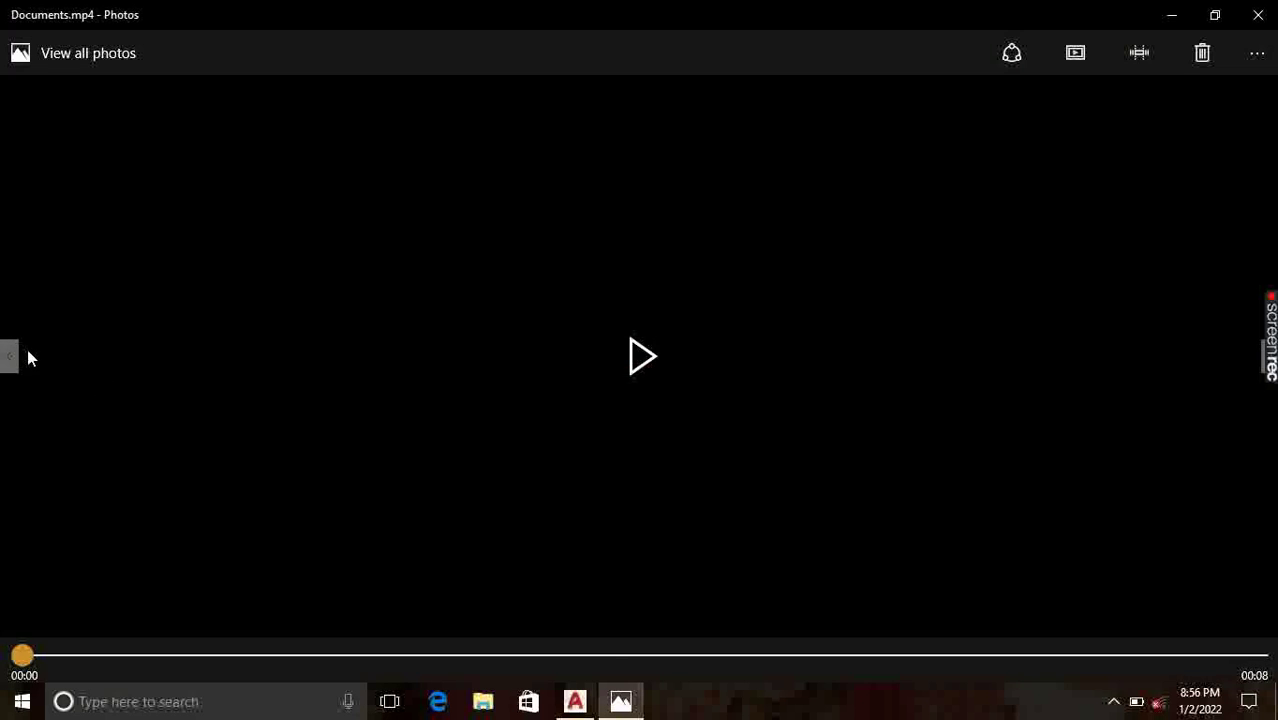
{"action": "left_click", "coordinate": [1258, 22]}
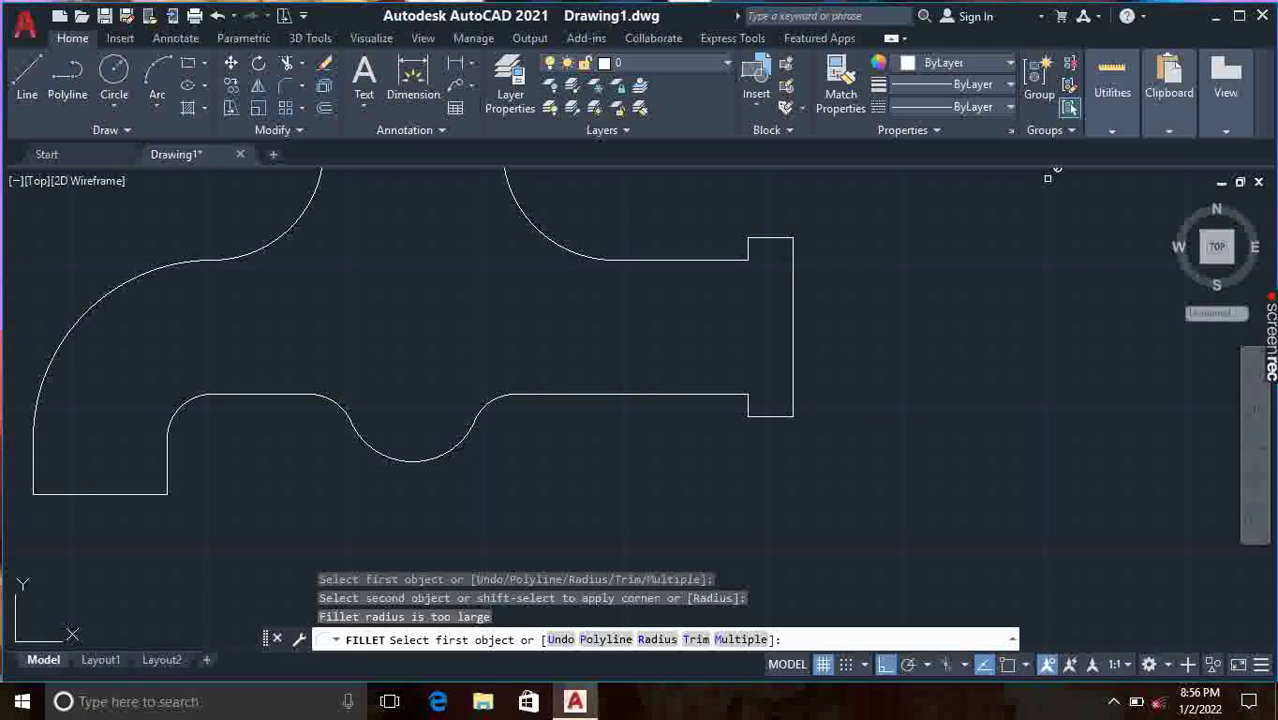
Step: Undo both radius-20 fillets beside the semicircular dip, restoring its sharp corners with the lower edge
{"action": "scroll", "coordinate": [640, 362], "scroll_direction": "down", "scroll_amount": 2}
{"action": "scroll", "coordinate": [477, 380], "scroll_direction": "down", "scroll_amount": 3}
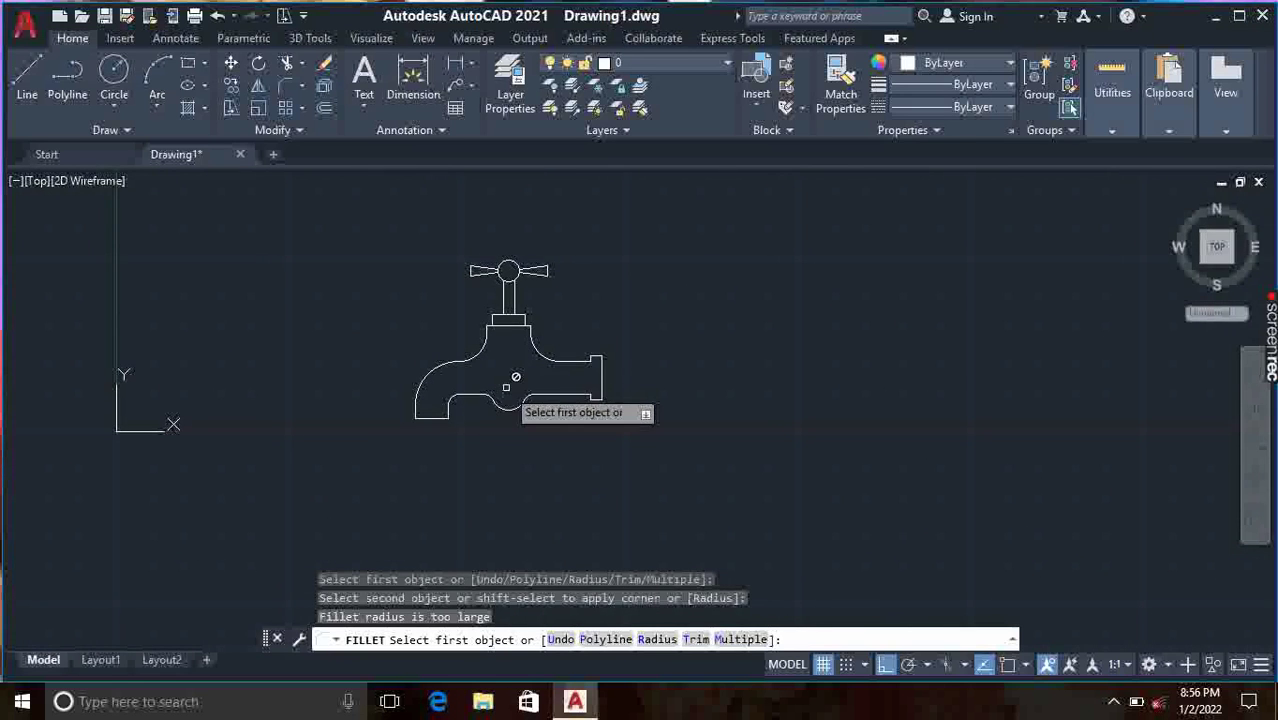
{"action": "key", "text": "ctrl+z"}
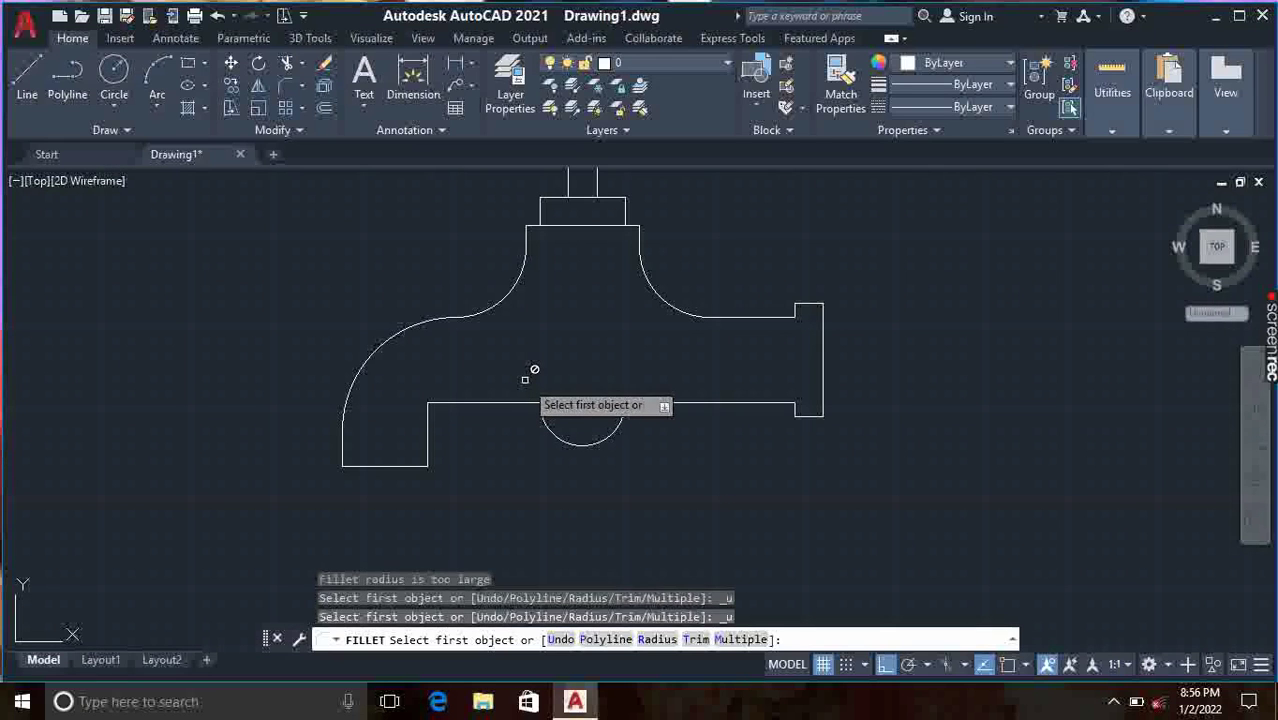
{"action": "key", "text": "ctrl+z"}
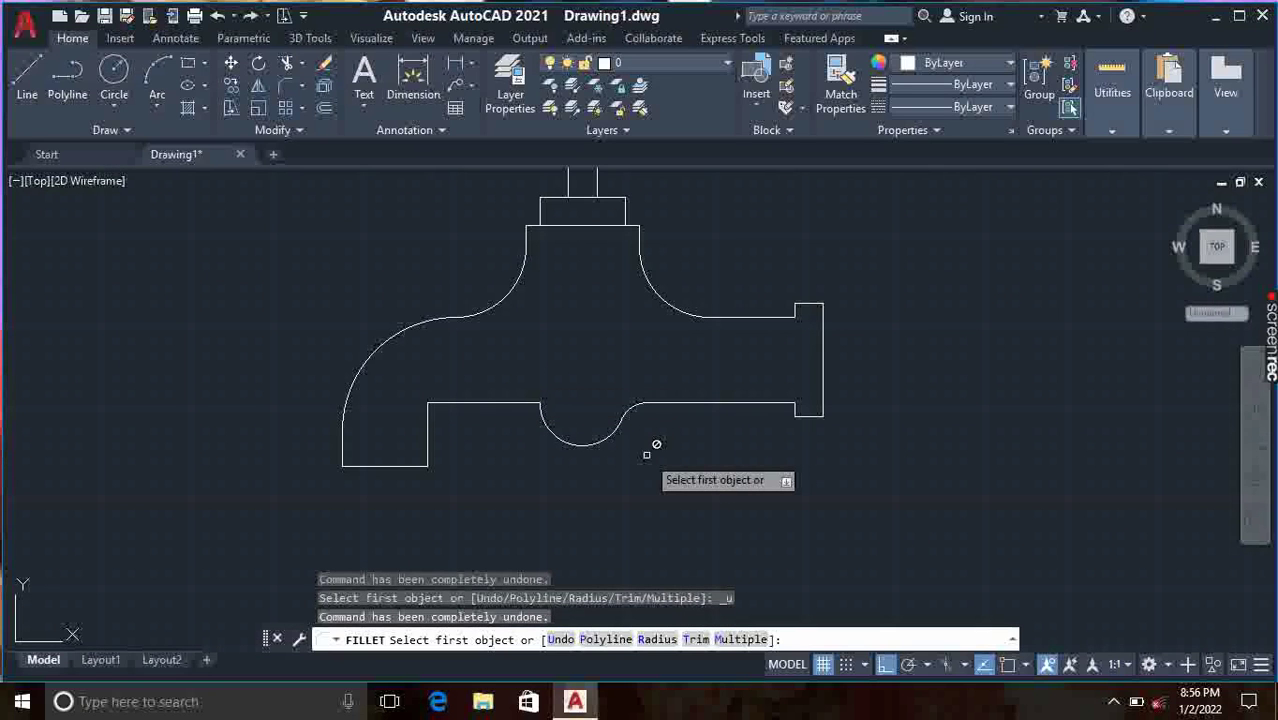
{"action": "key", "text": "Escape"}
{"action": "key", "text": "ctrl+z"}
{"action": "key", "text": "ctrl+z"}
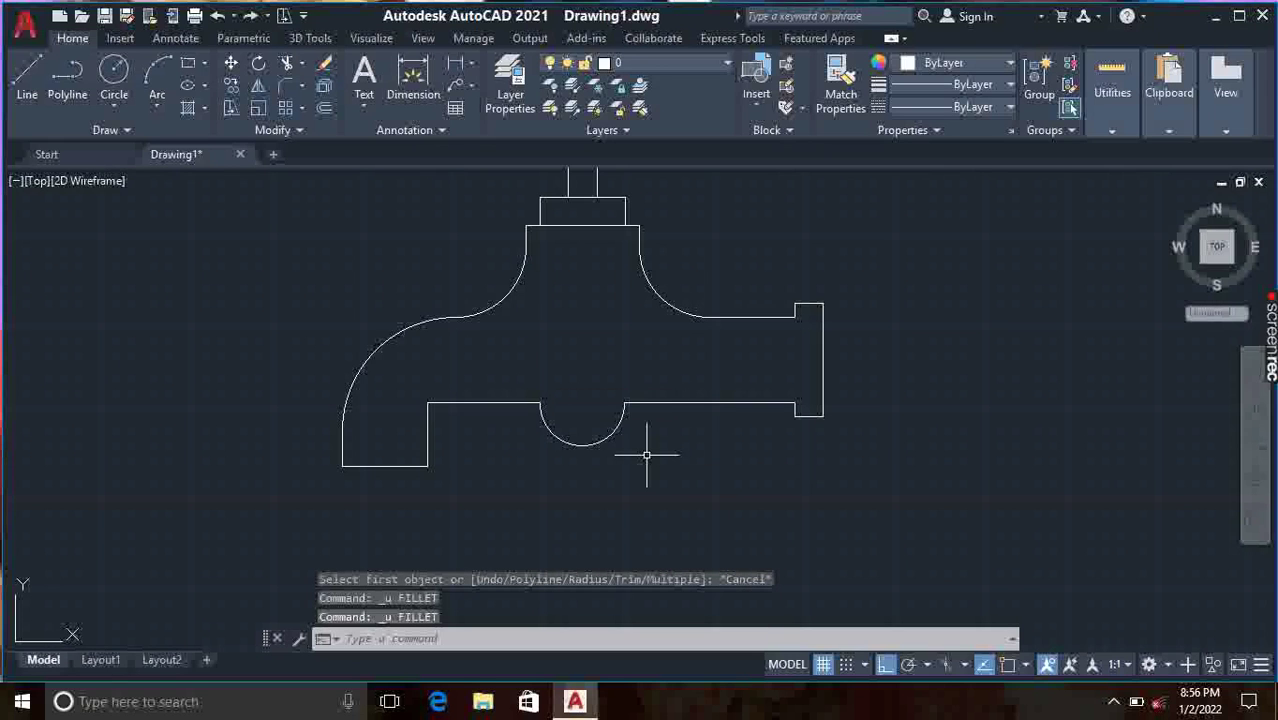